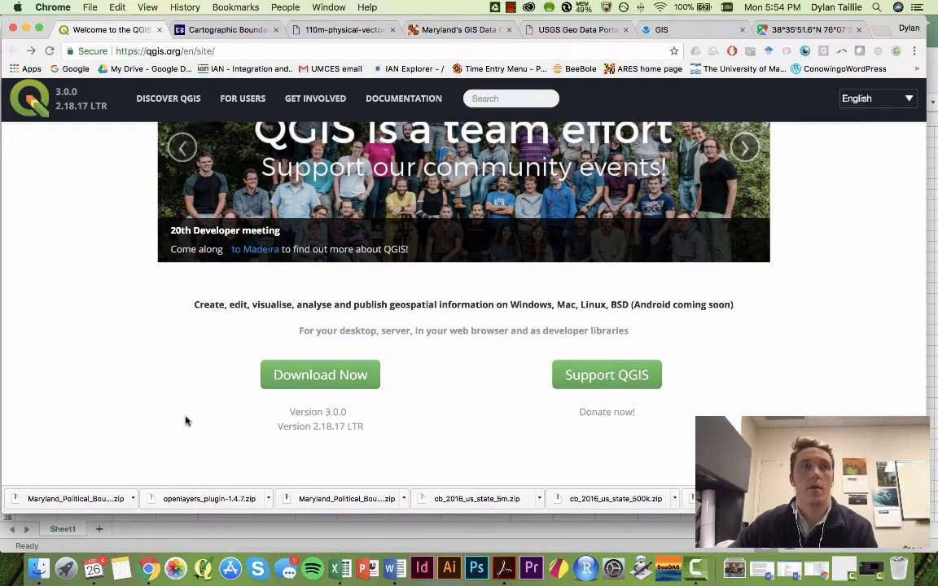
# Open the QGIS download page from the project's homepage and show the Mac OS X installer section.
pyautogui.scroll(5, 387, 427)
pyautogui.scroll(-5, 388, 389)
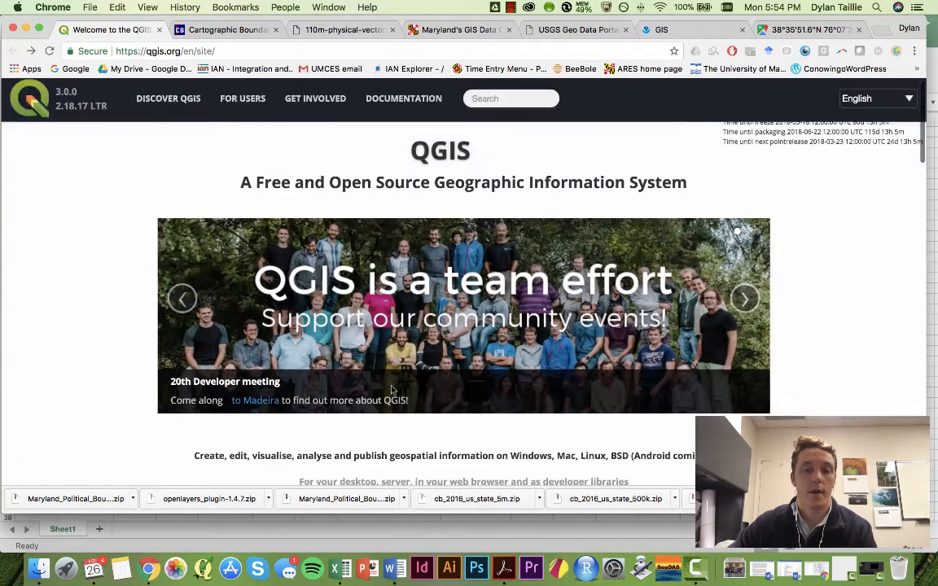
pyautogui.scroll(-3, 399, 398)
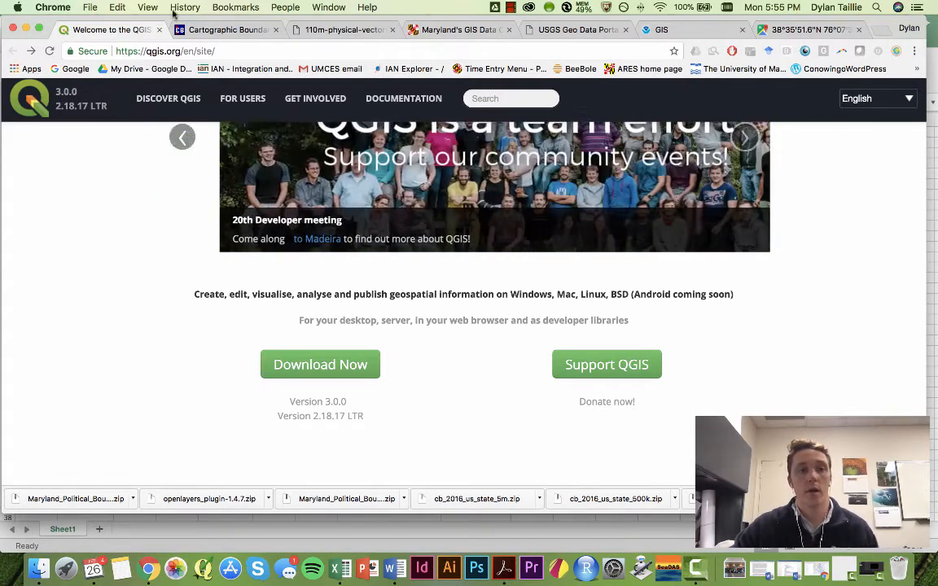
pyautogui.moveTo(236, 51); pyautogui.dragTo(124, 50)
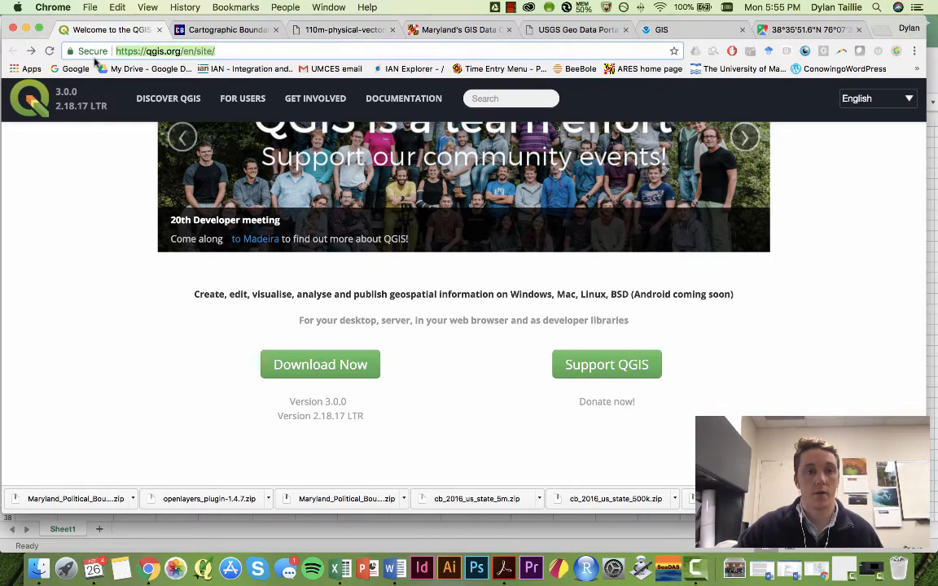
pyautogui.click(112, 323)
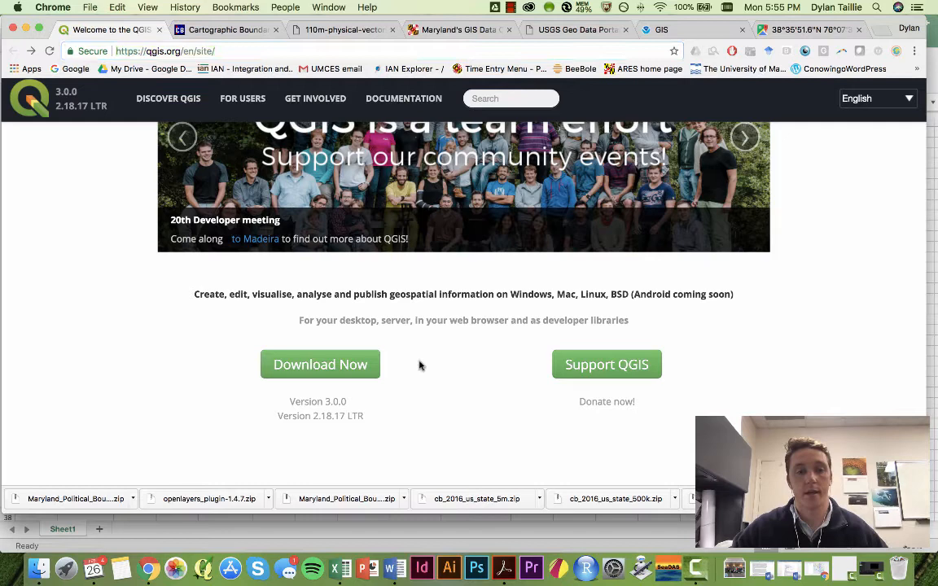
pyautogui.click(327, 370)
pyautogui.click(344, 386)
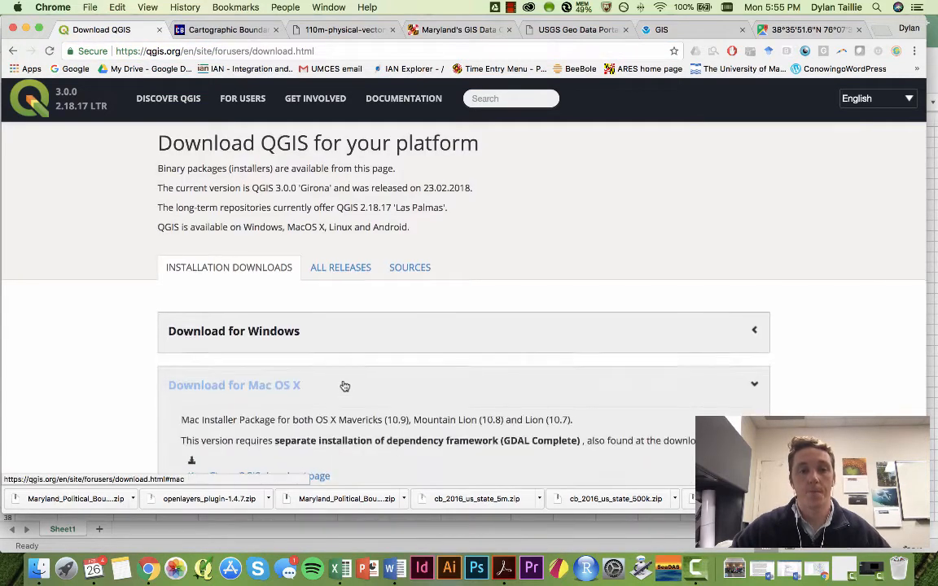
# Open the KyngChaos QGIS download page from the Mac OS X section.
pyautogui.scroll(-2, 296, 368)
pyautogui.scroll(-2, 115, 371)
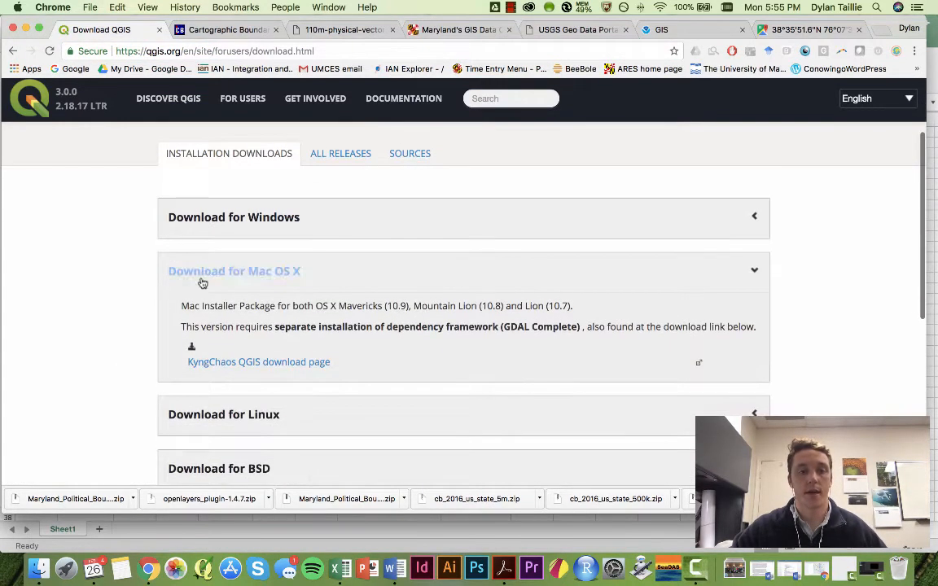
pyautogui.scroll(-1, 254, 322)
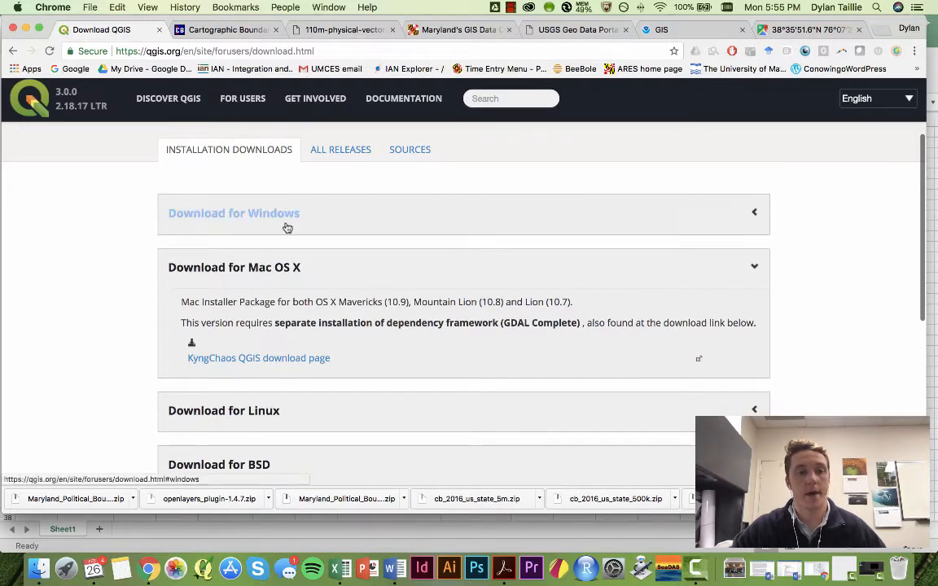
pyautogui.click(260, 364)
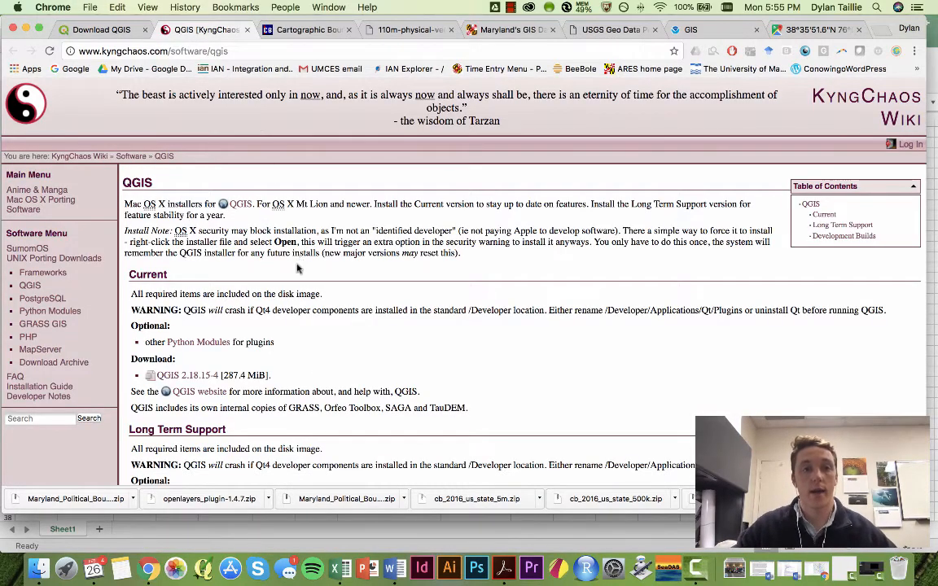
# Examine the install note and the Current and Long Term Support QGIS downloads on the KyngChaos page.
pyautogui.scroll(2, 277, 212)
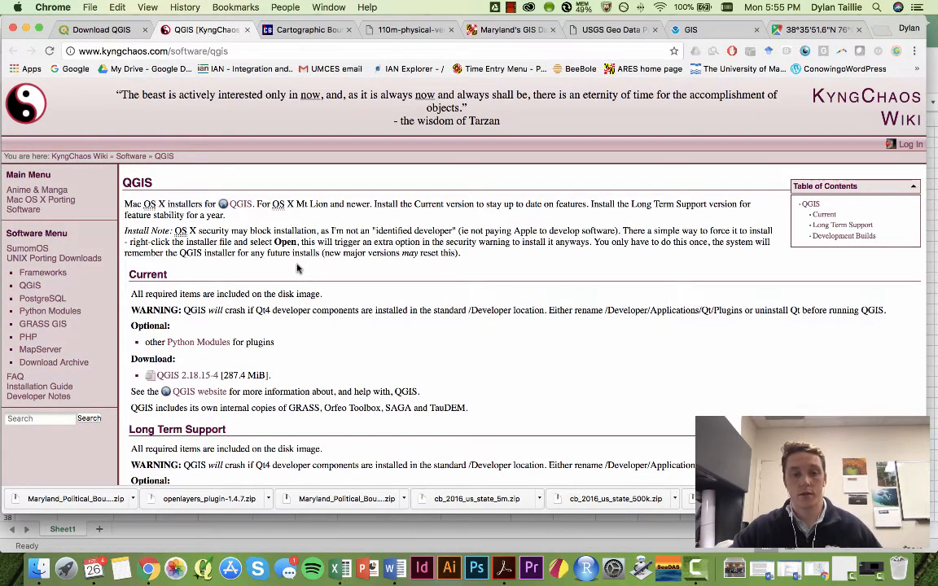
pyautogui.scroll(-3, 326, 419)
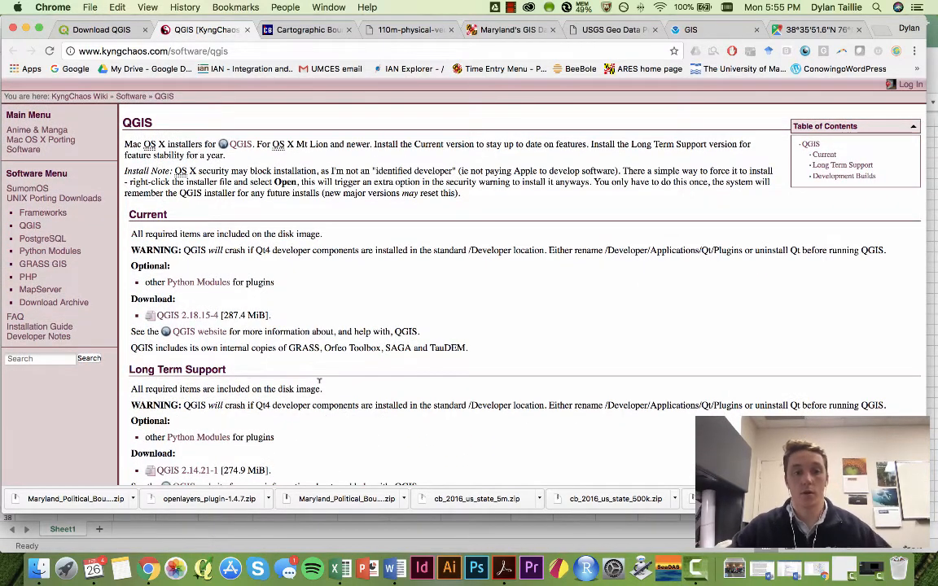
pyautogui.scroll(-1, 322, 380)
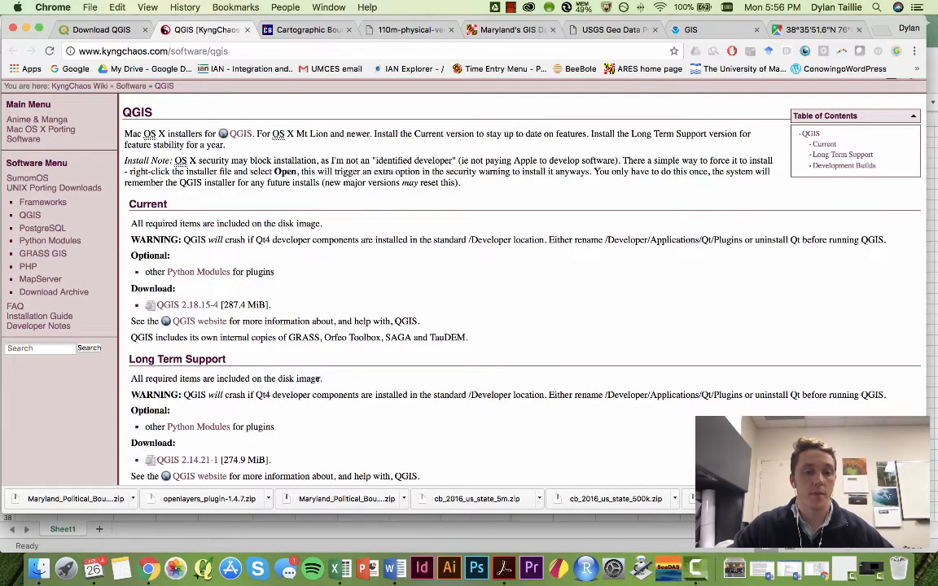
pyautogui.scroll(-5, 319, 380)
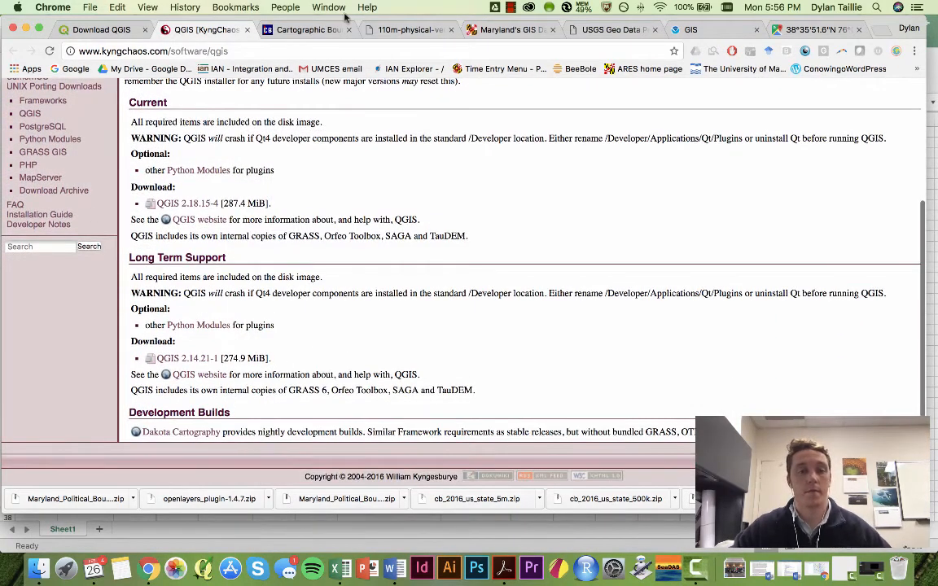
pyautogui.scroll(4, 506, 214)
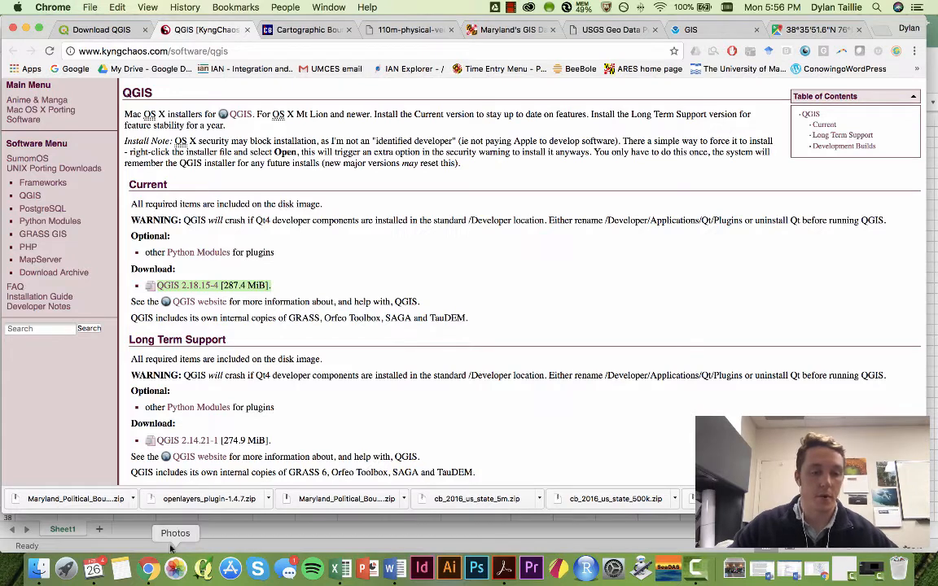
pyautogui.scroll(1, 124, 297)
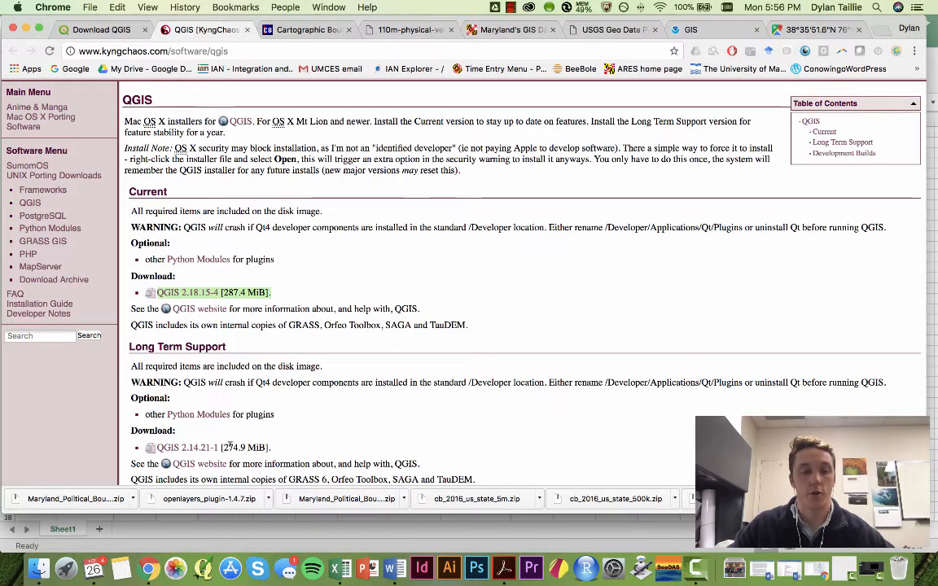
pyautogui.scroll(-1, 195, 447)
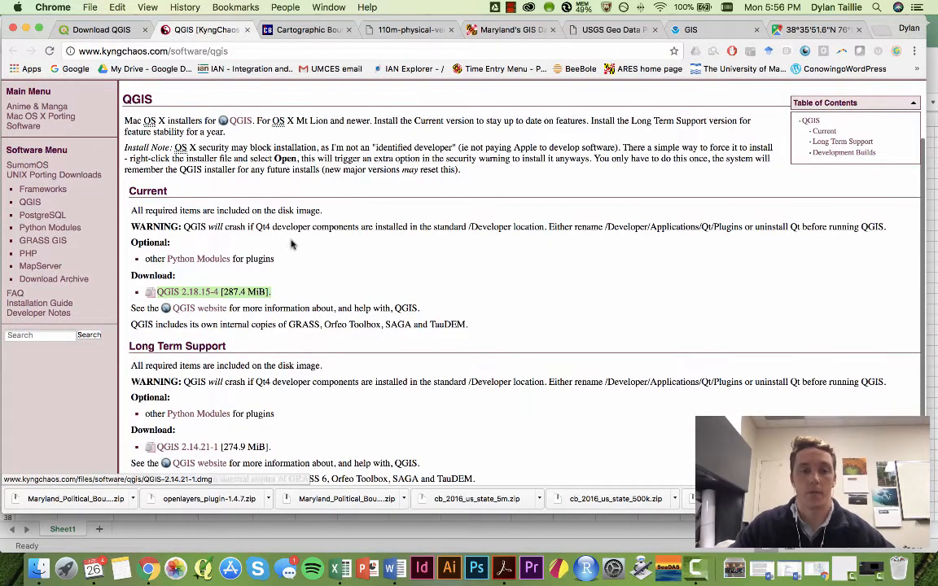
pyautogui.click(226, 292)
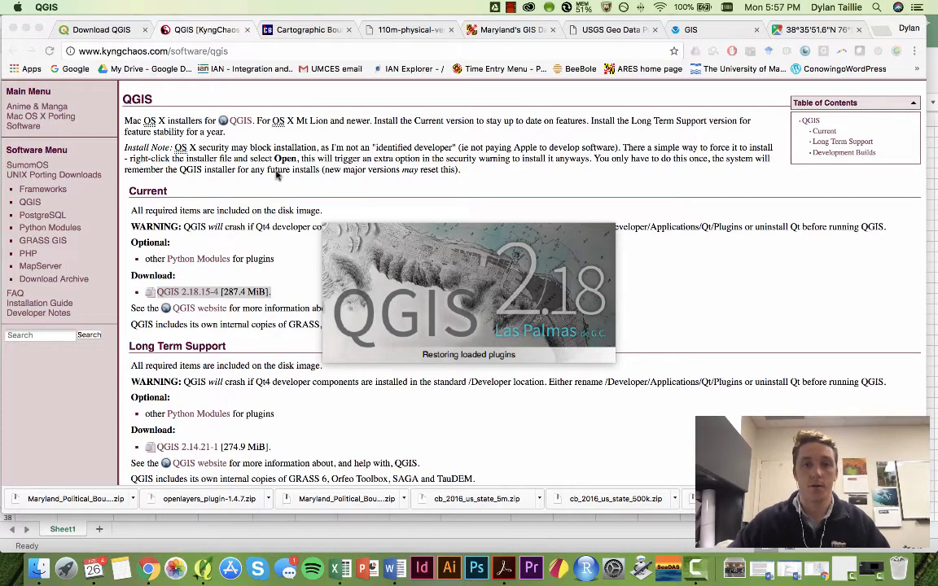
# Switch to the Census Bureau page and examine the 2016 state cartographic boundary shapefiles and their resolution levels.
pyautogui.click(289, 29)
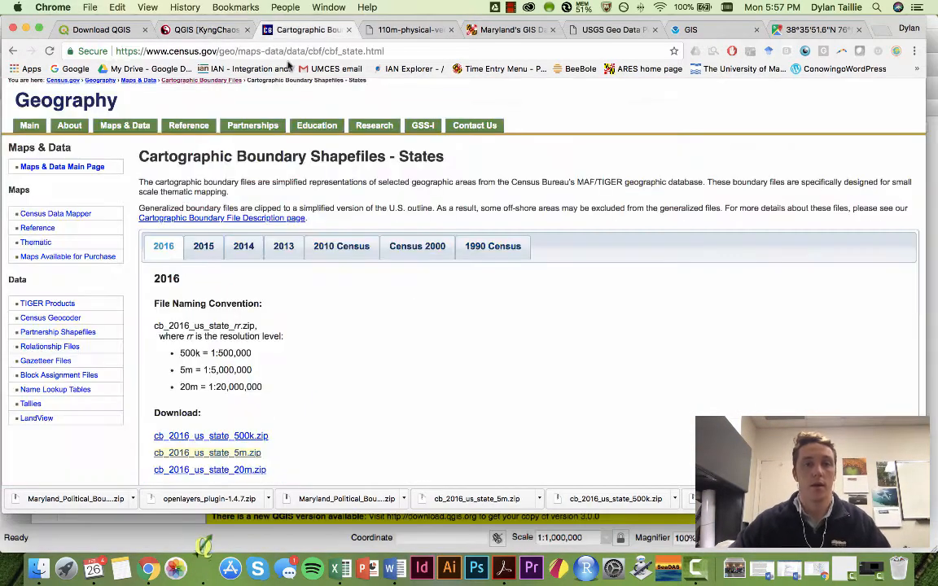
pyautogui.scroll(3, 331, 126)
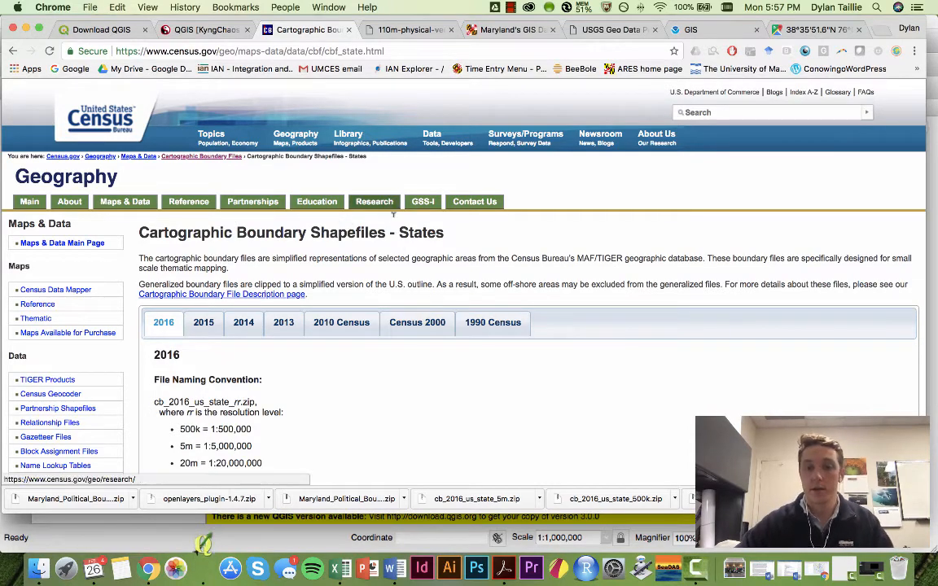
pyautogui.scroll(-1, 358, 395)
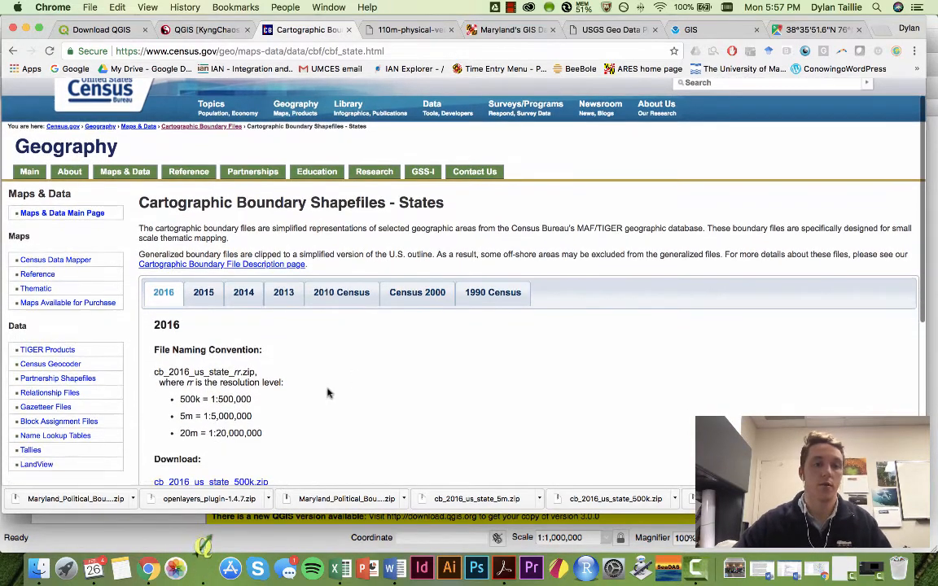
pyautogui.scroll(1, 96, 104)
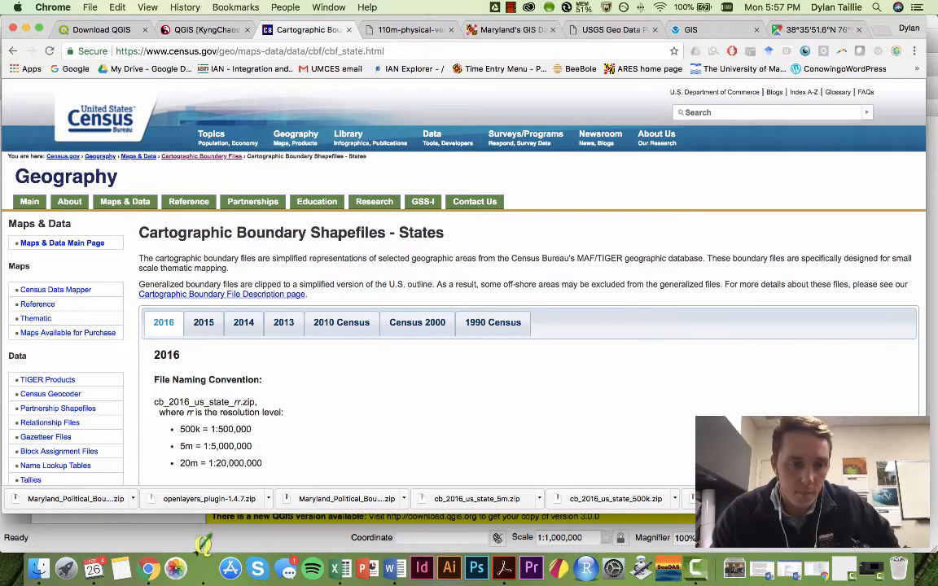
pyautogui.scroll(-1, 81, 424)
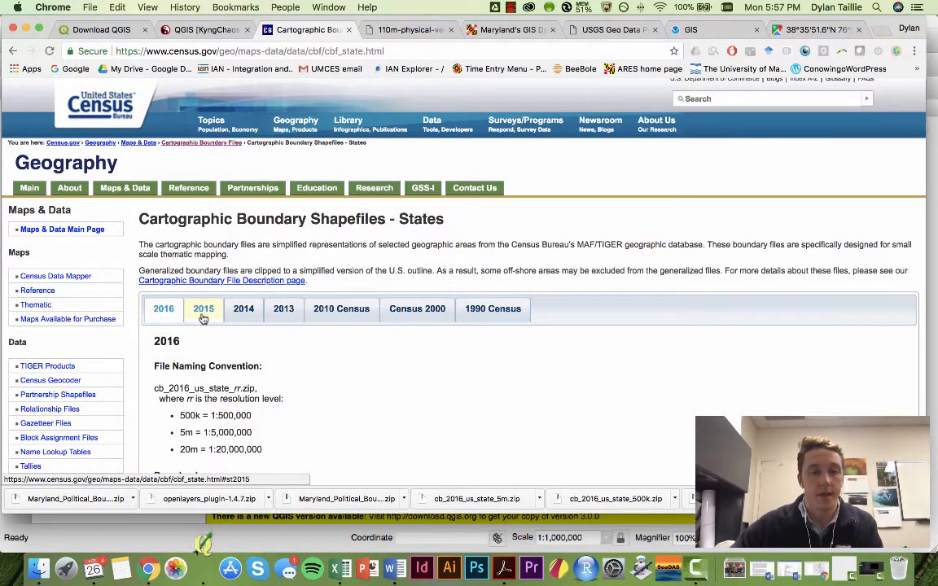
# Switch to the Natural Earth site and go through its home page to the Downloads page.
pyautogui.click(409, 31)
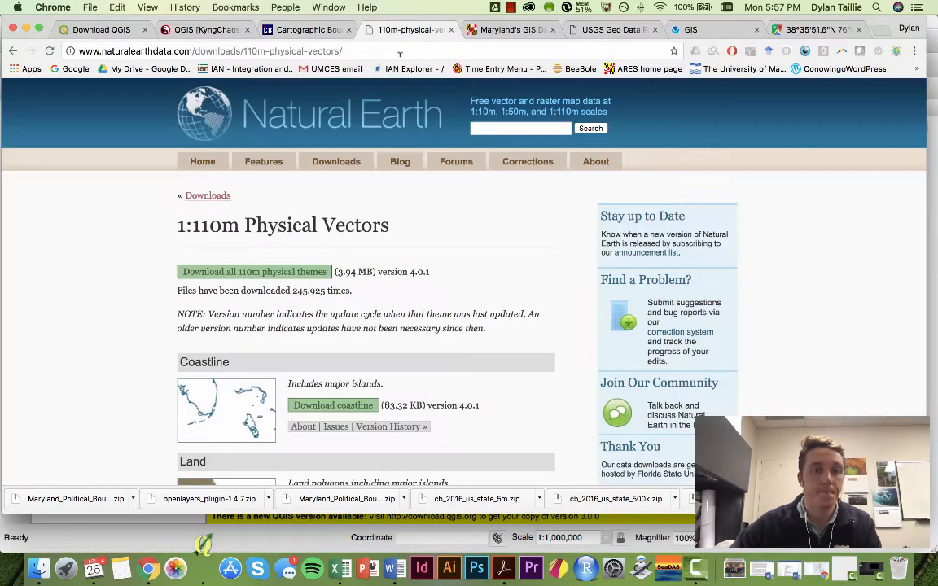
pyautogui.click(246, 121)
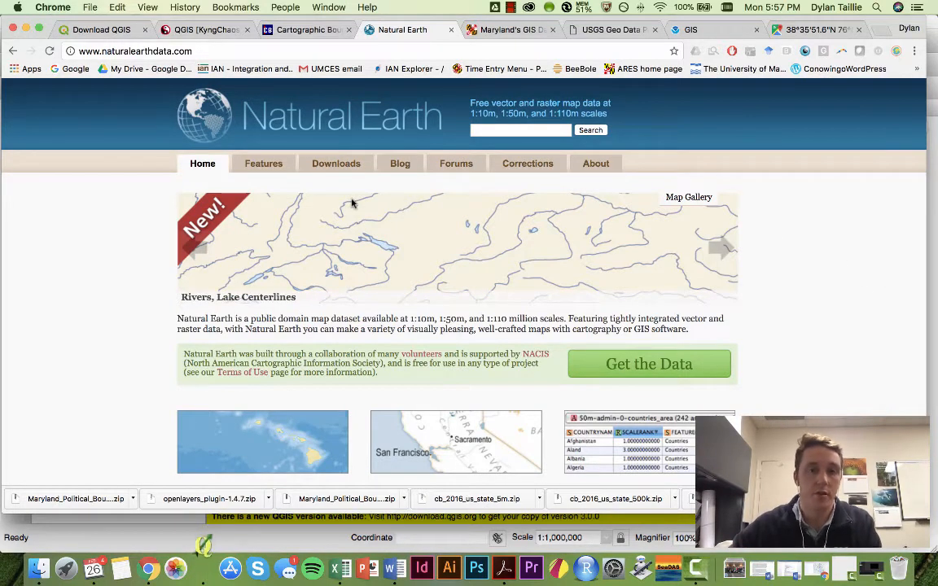
pyautogui.scroll(-2, 284, 207)
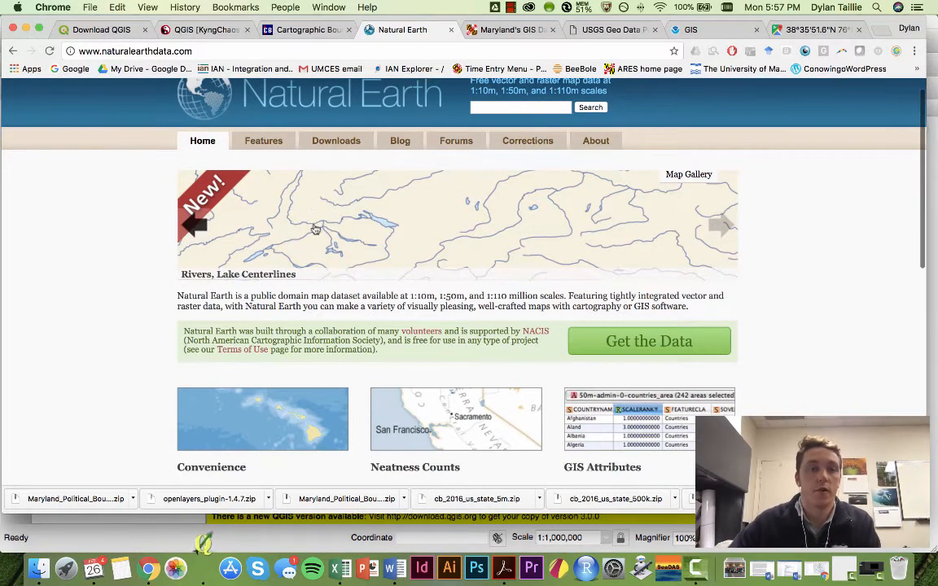
pyautogui.click(336, 141)
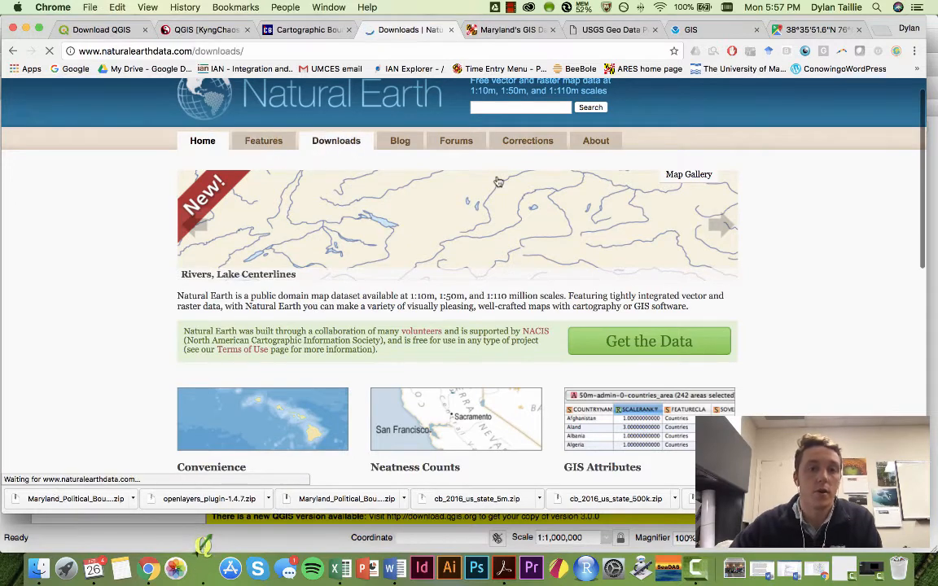
# Review the large, medium and small scale data options and open the medium scale 1:50m Physical vectors.
pyautogui.scroll(-4, 371, 303)
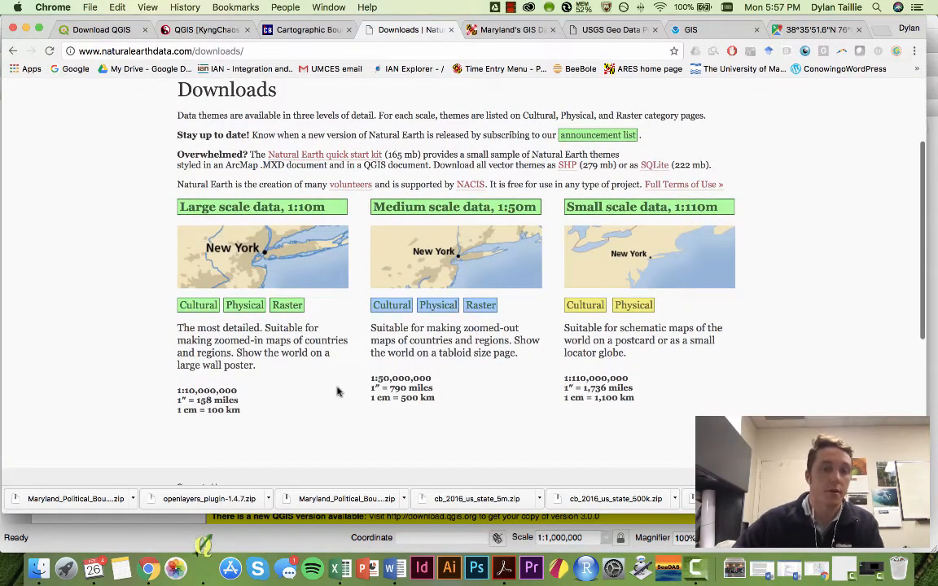
pyautogui.scroll(-6, 310, 388)
pyautogui.scroll(8, 308, 383)
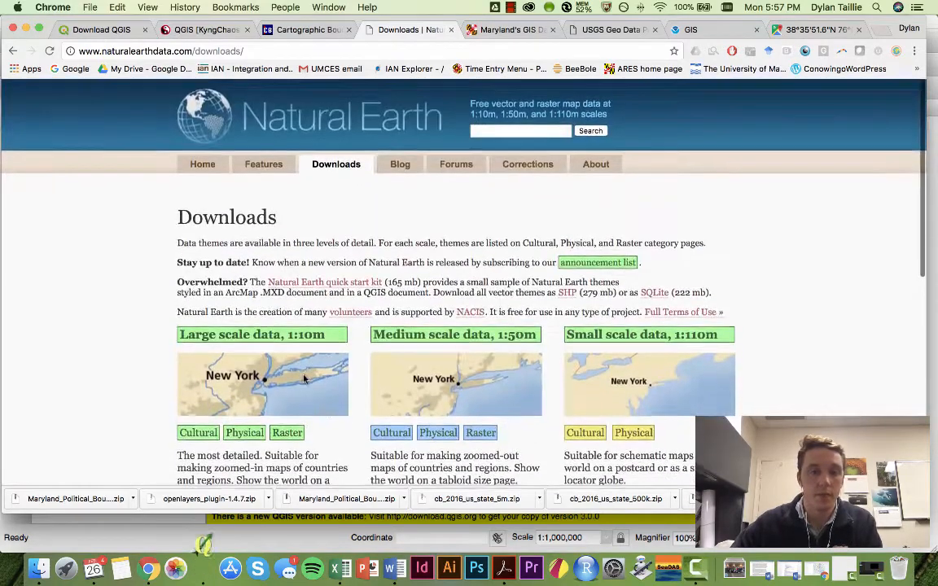
pyautogui.scroll(-2, 304, 377)
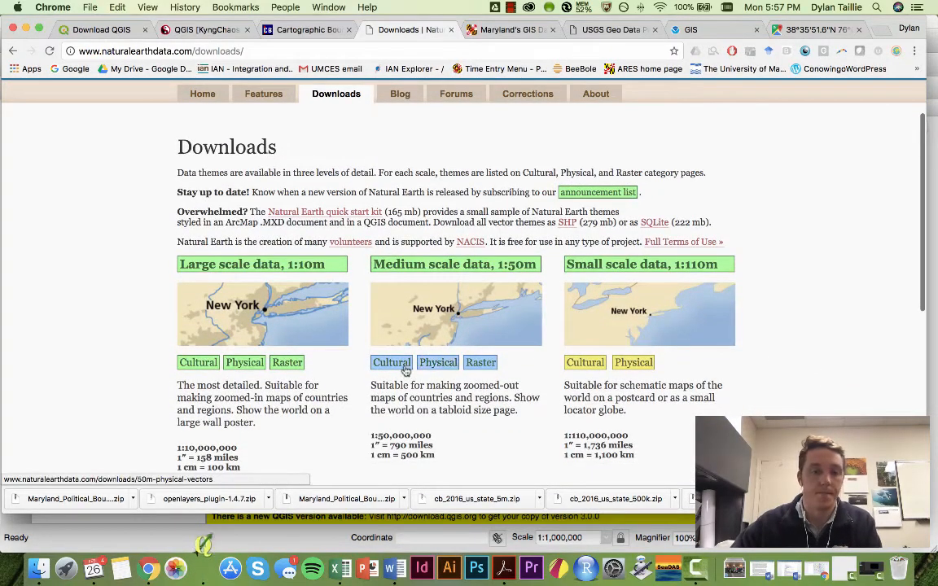
pyautogui.click(437, 362)
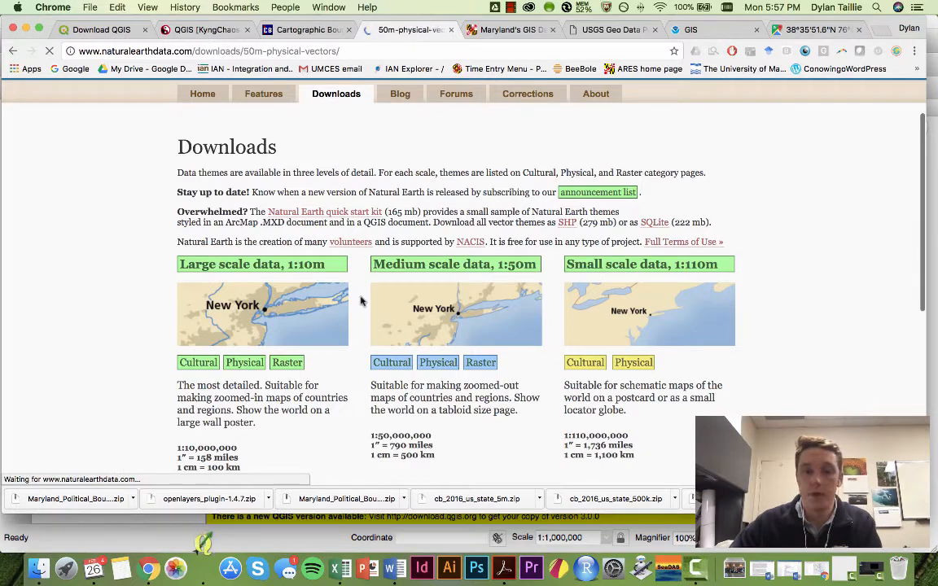
# Examine the 1:50m physical vector themes offered for download, from coastline through graticules.
pyautogui.scroll(-3, 173, 213)
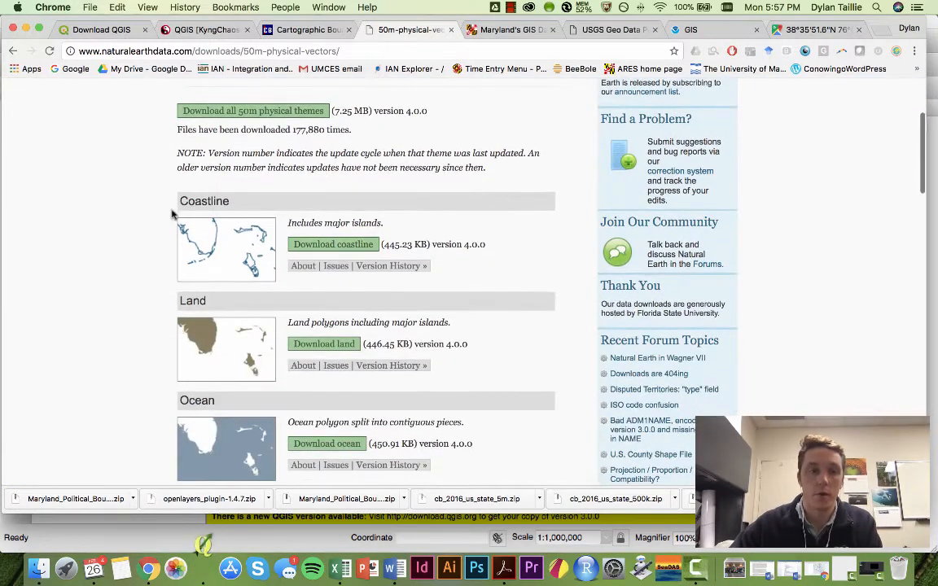
pyautogui.scroll(-2, 381, 374)
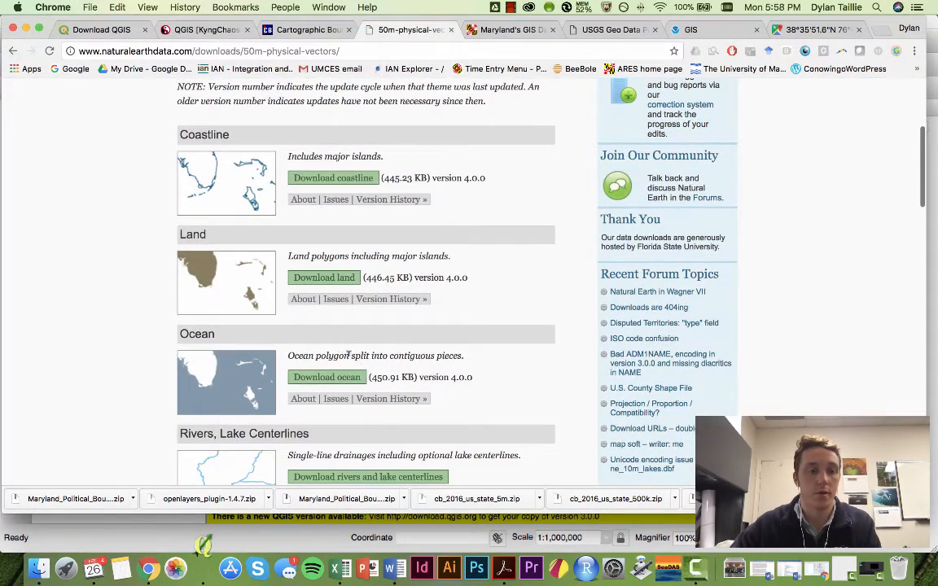
pyautogui.scroll(-12, 348, 355)
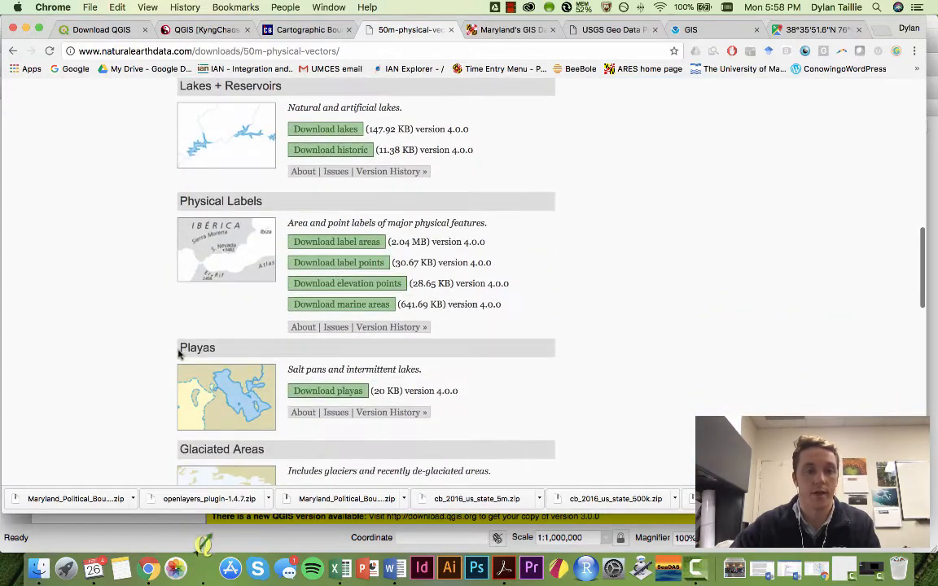
pyautogui.scroll(-4, 178, 342)
pyautogui.scroll(-10, 164, 325)
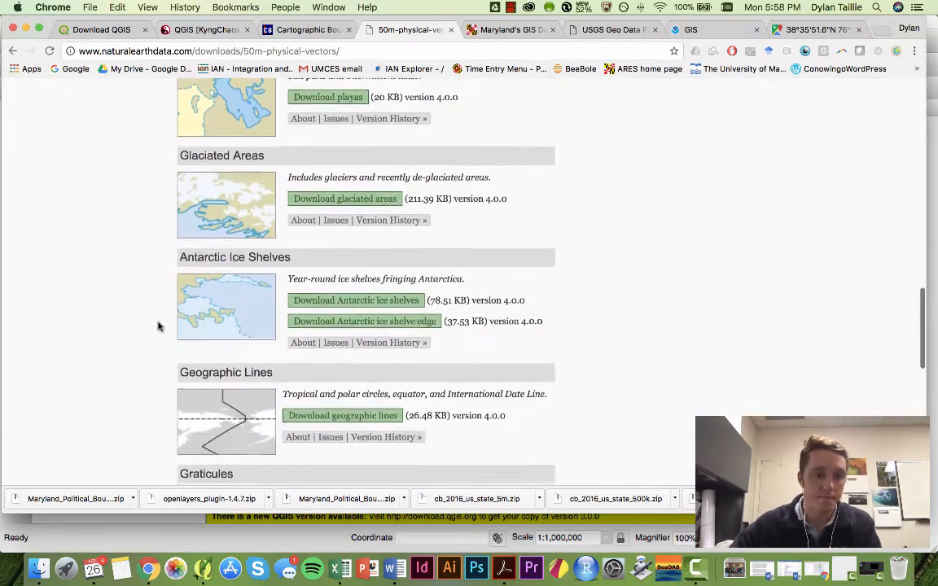
pyautogui.scroll(-3, 163, 314)
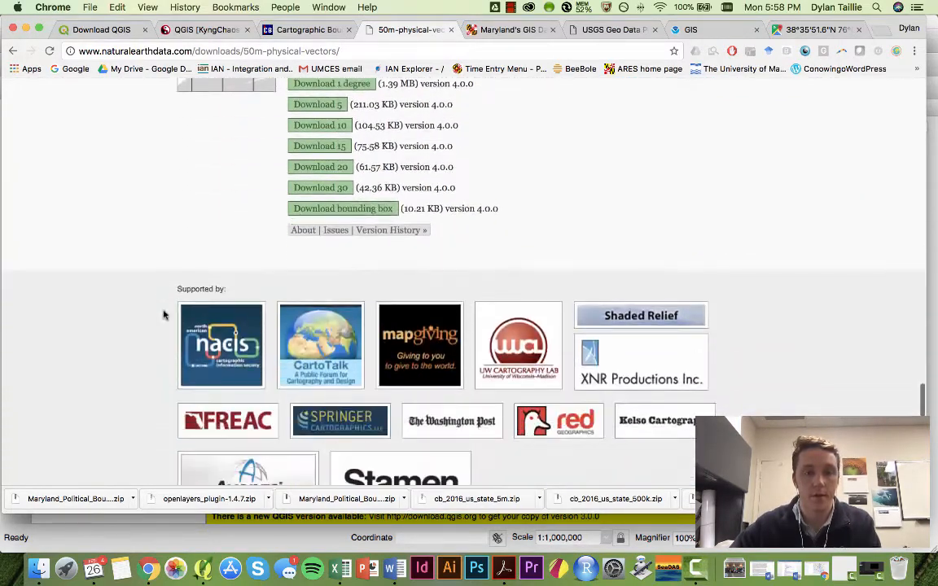
pyautogui.scroll(20, 481, 342)
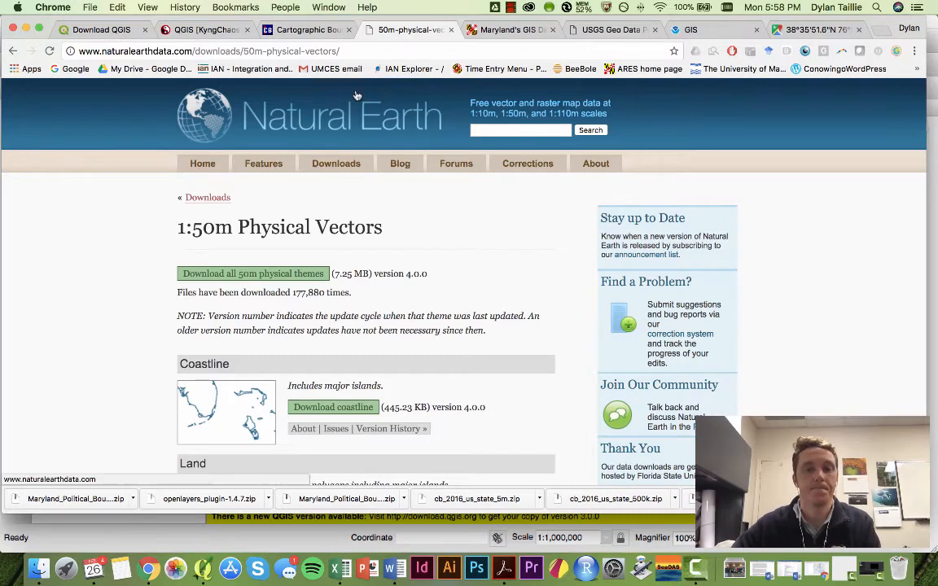
# Switch to Maryland's GIS Data Catalog and look over its open data search and resource links.
pyautogui.click(501, 31)
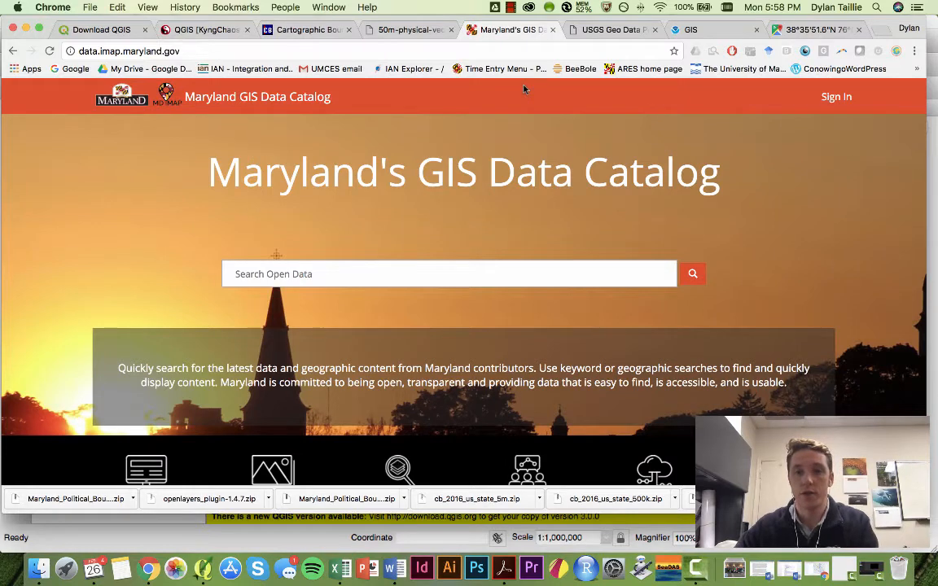
pyautogui.scroll(-1, 562, 90)
pyautogui.scroll(-5, 314, 192)
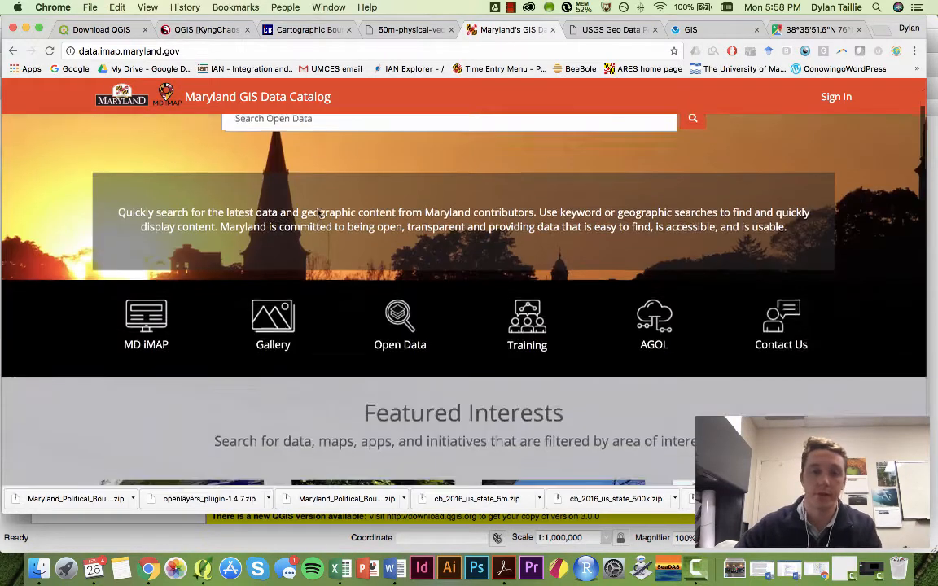
pyautogui.scroll(5, 210, 145)
pyautogui.scroll(-5, 210, 145)
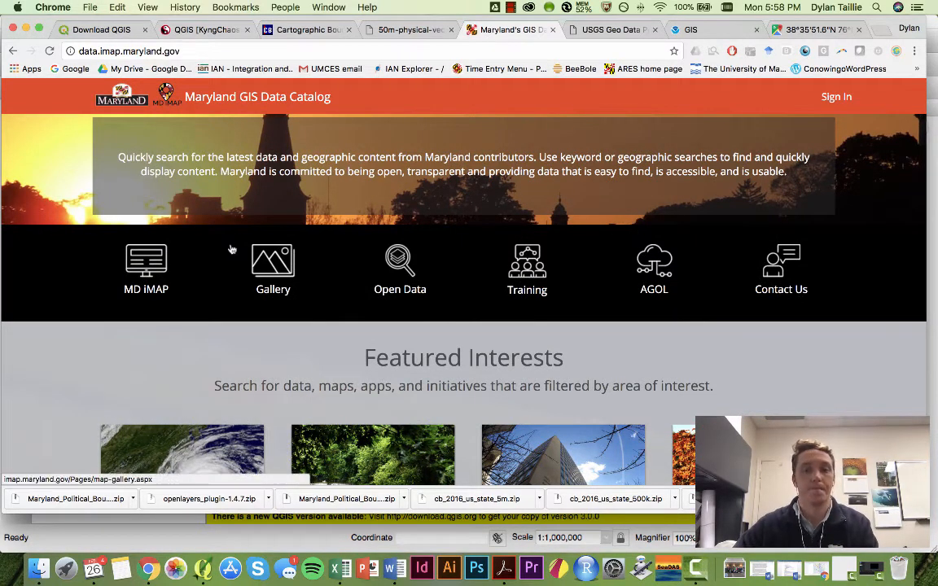
pyautogui.scroll(2, 244, 249)
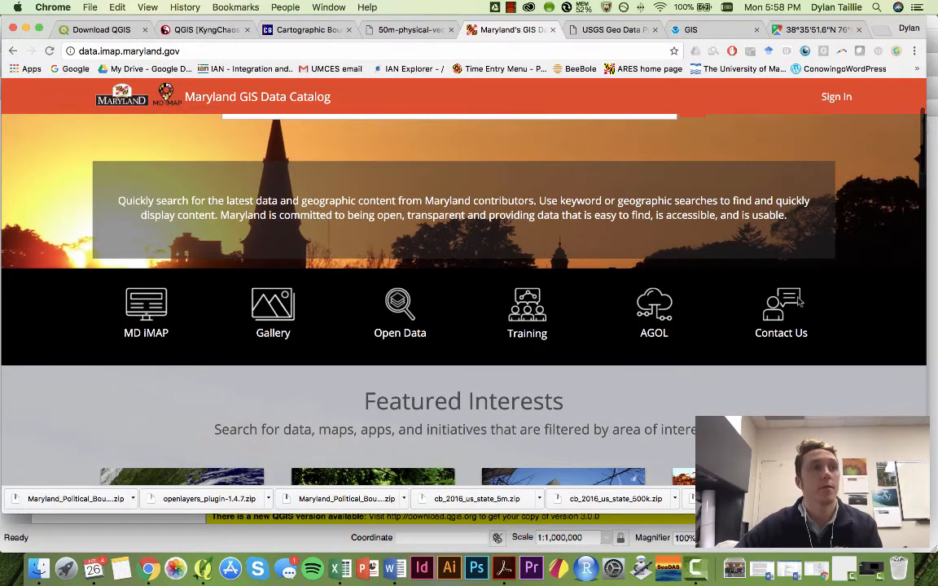
# Revisit the Natural Earth 1:50m page and examine the Featured Interests on Maryland's GIS Data Catalog.
pyautogui.click(407, 29)
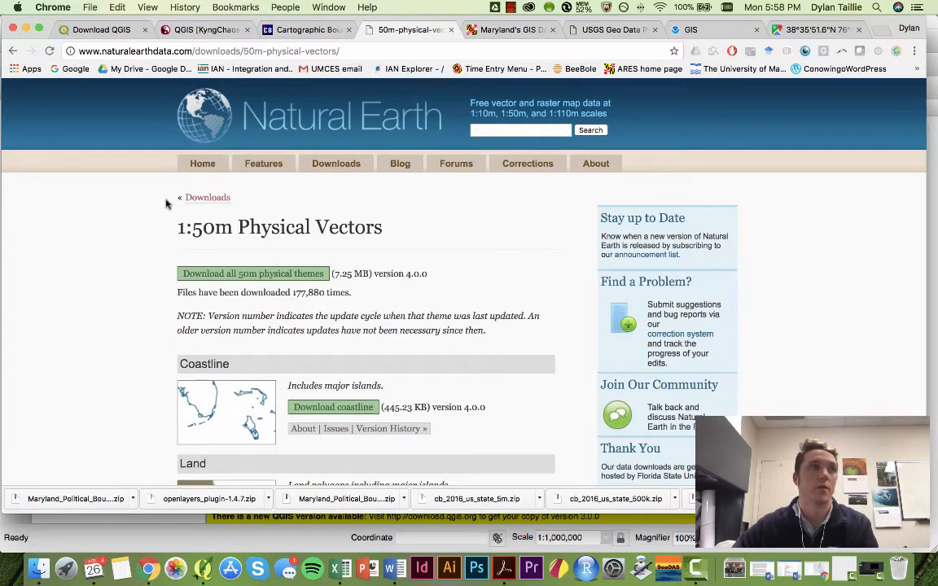
pyautogui.click(514, 29)
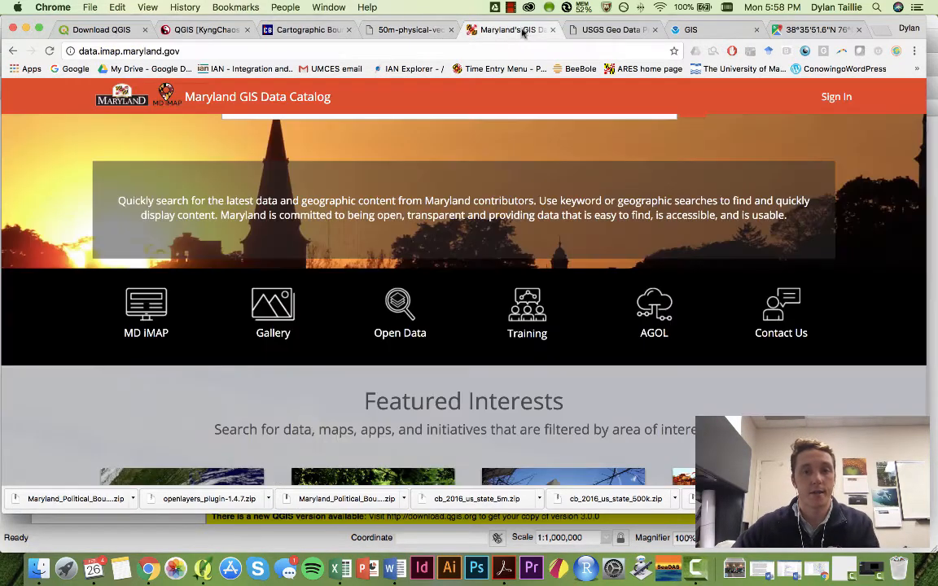
pyautogui.scroll(-5, 420, 294)
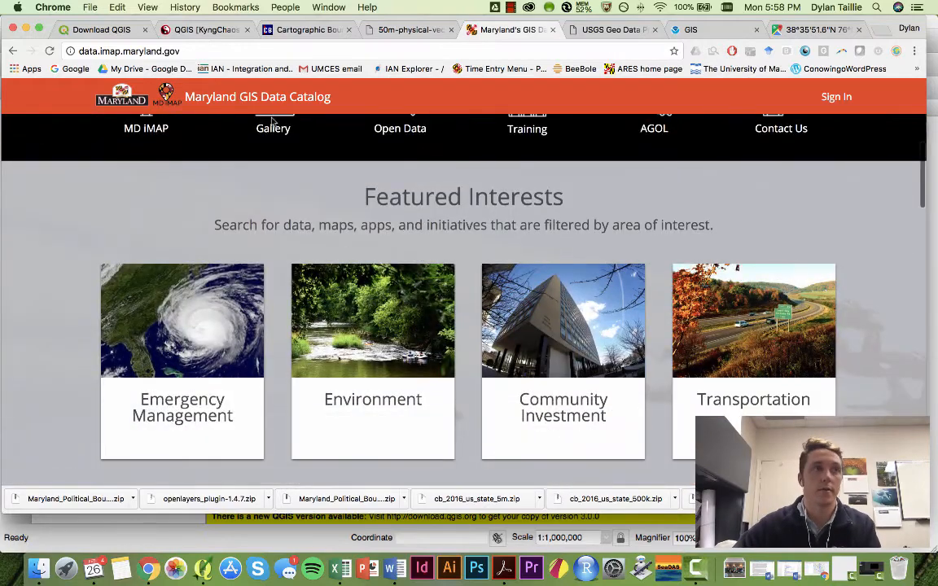
pyautogui.scroll(-3, 440, 293)
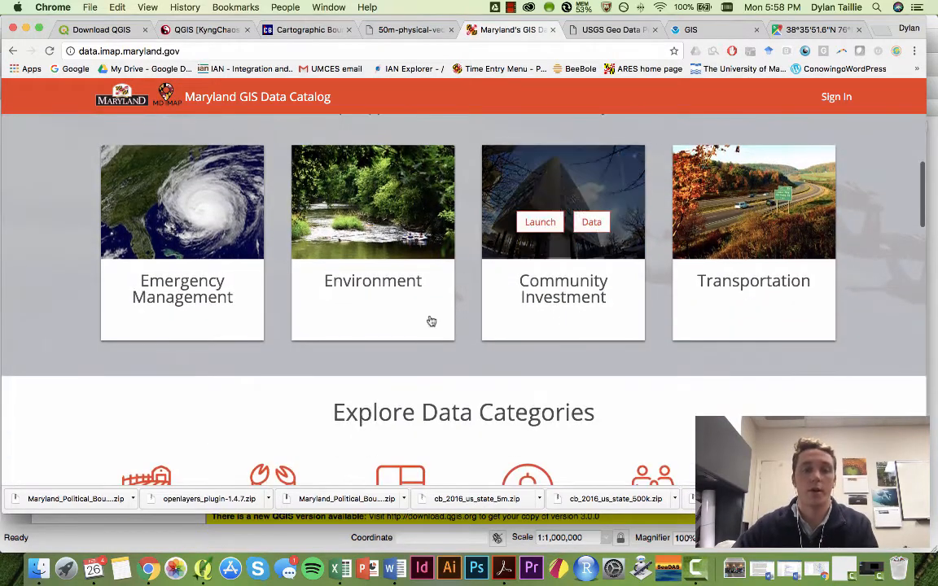
pyautogui.scroll(3, 220, 281)
pyautogui.scroll(3, 231, 295)
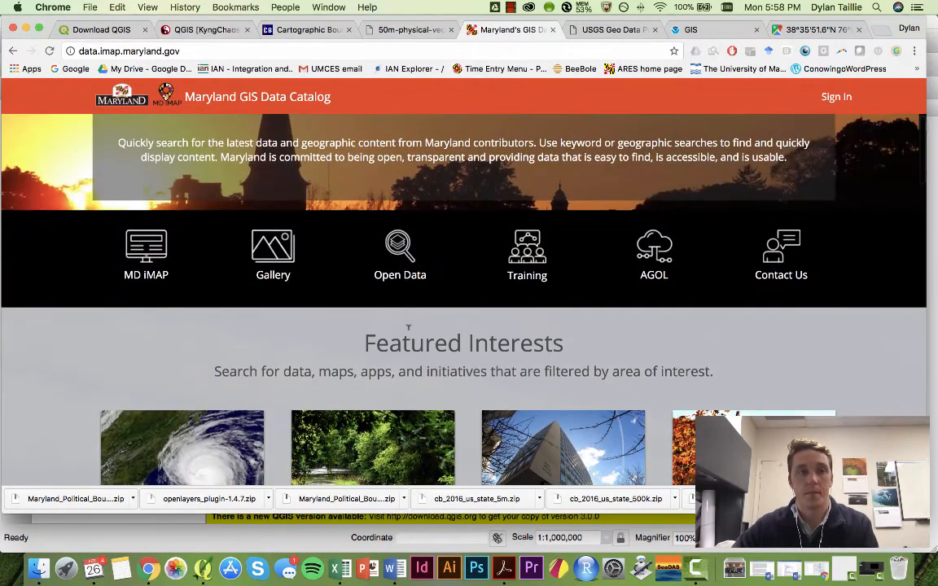
pyautogui.scroll(-3, 519, 261)
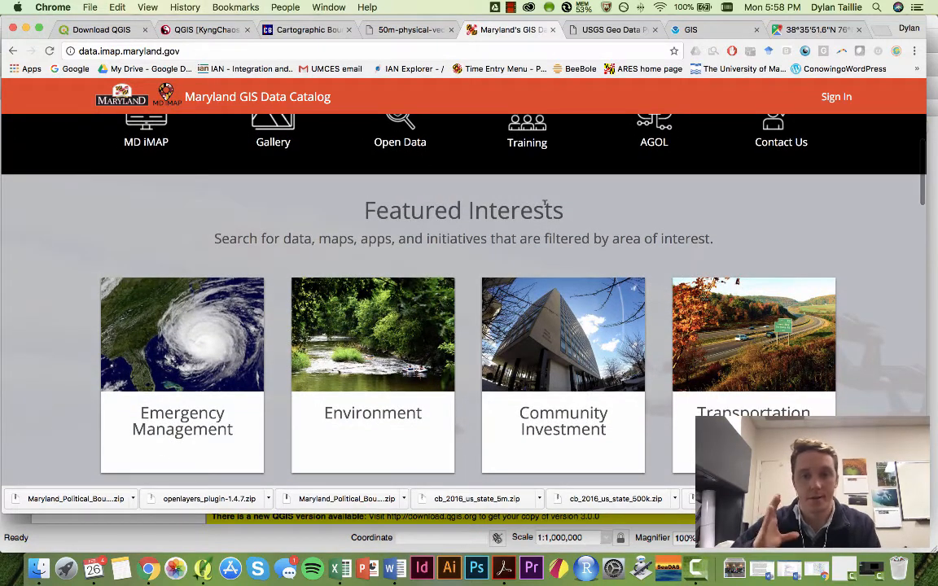
# View the USGS Geo Data Portal and the National Weather Service GIS Portal as further data sources.
pyautogui.click(604, 30)
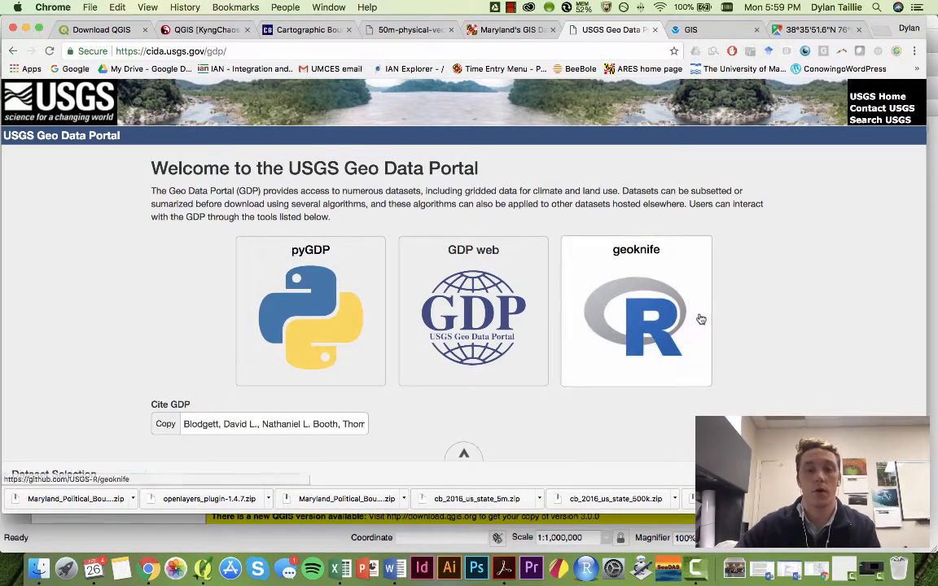
pyautogui.scroll(-3, 699, 319)
pyautogui.scroll(3, 698, 321)
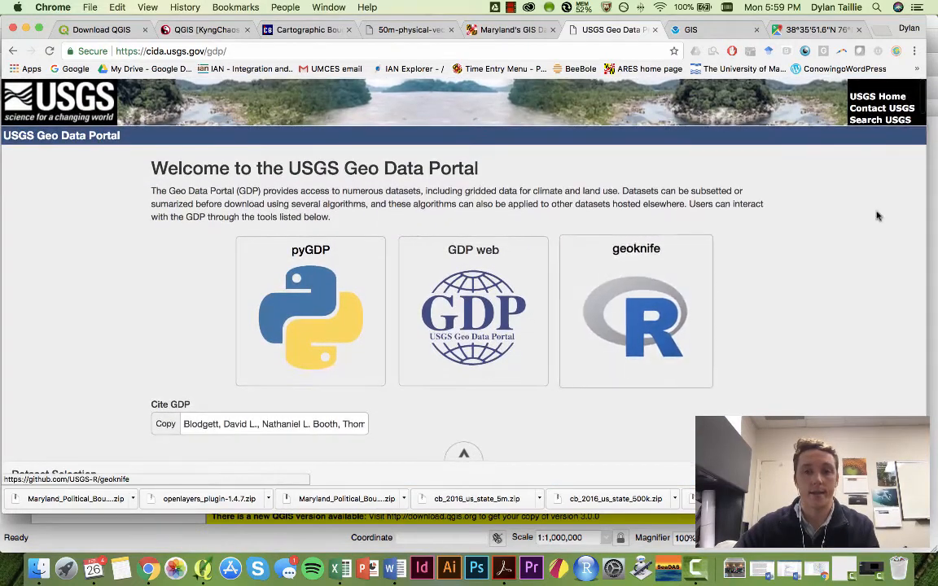
pyautogui.click(680, 31)
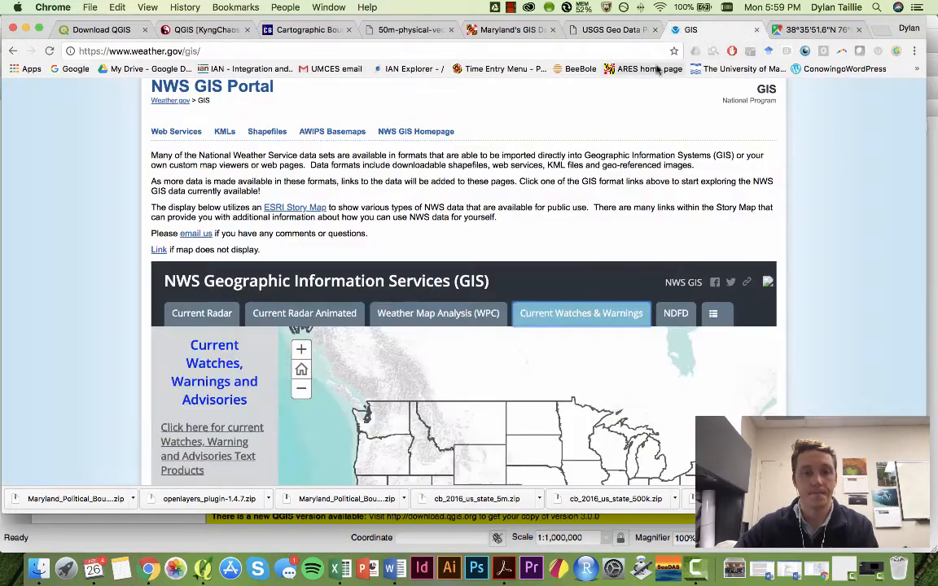
pyautogui.scroll(3, 217, 269)
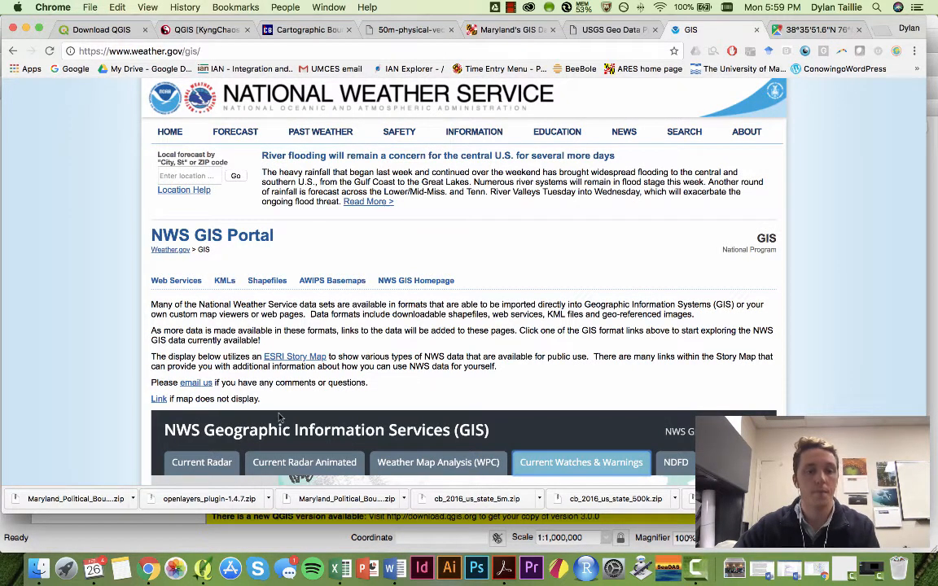
# Switch to QGIS, dismiss the startup tips and start a new empty project.
pyautogui.click(209, 572)
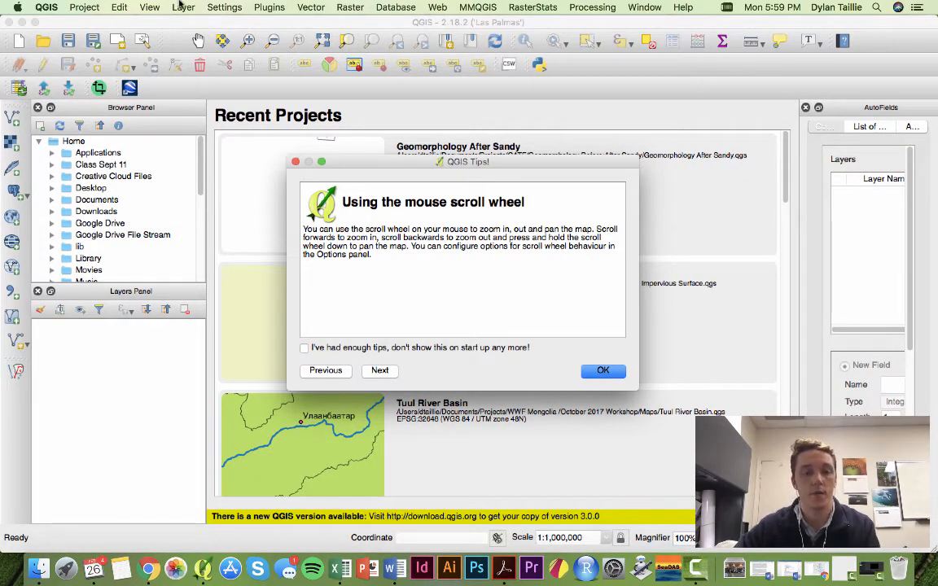
pyautogui.click(603, 372)
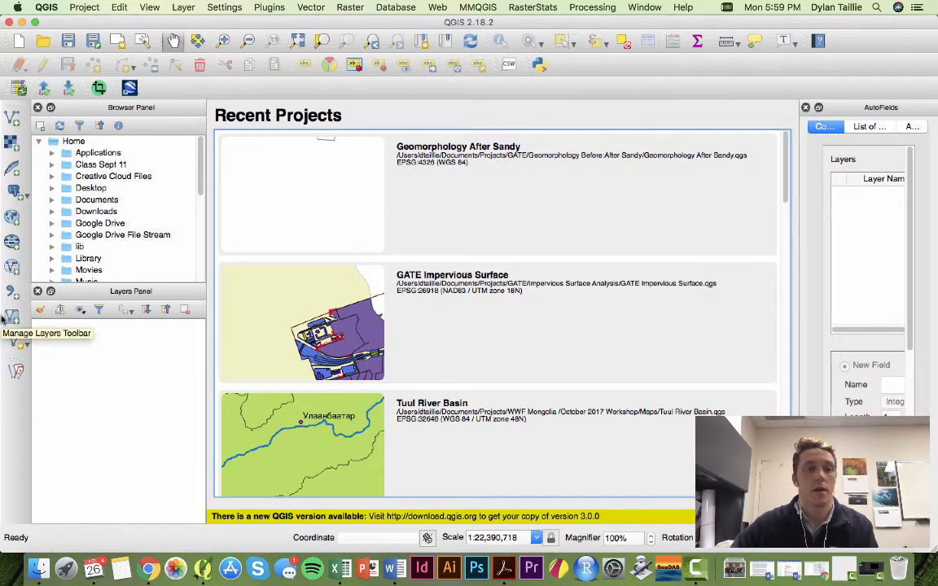
pyautogui.click(21, 39)
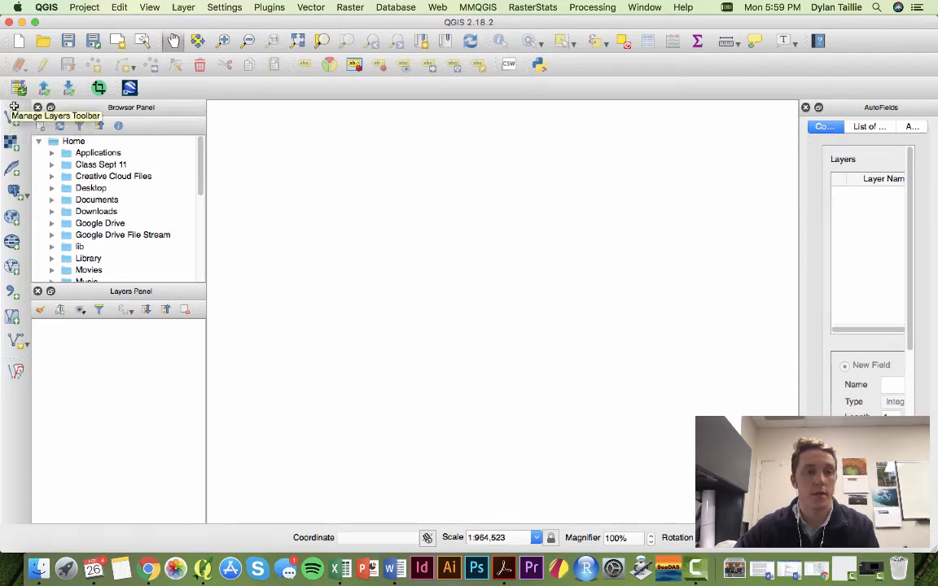
# Open the project properties and review the General settings and the coordinate reference system settings.
pyautogui.click(85, 7)
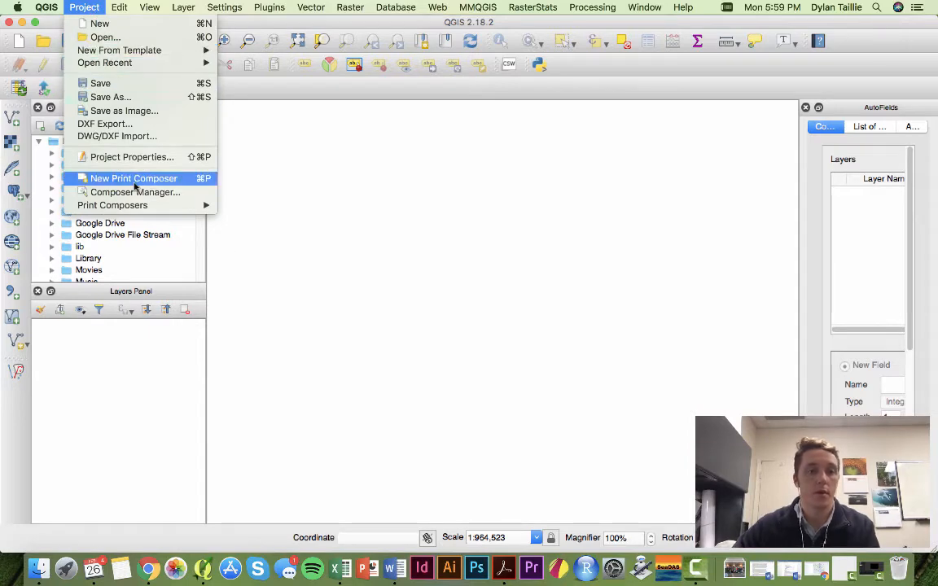
pyautogui.click(126, 157)
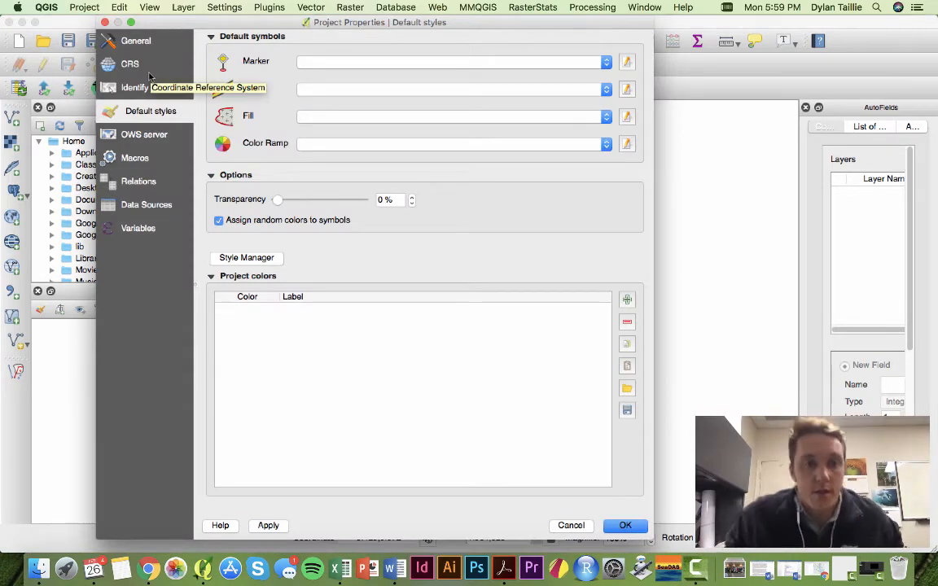
pyautogui.click(125, 45)
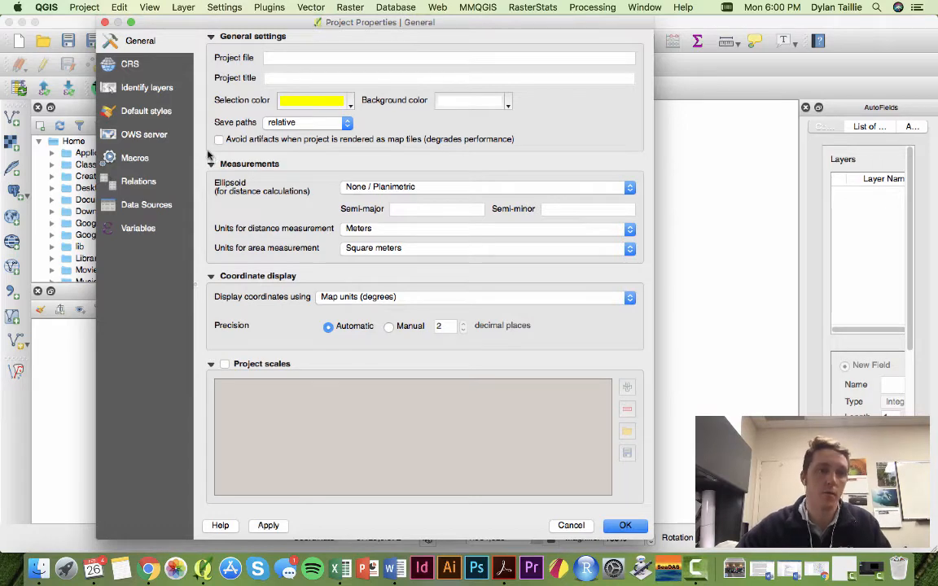
pyautogui.click(131, 65)
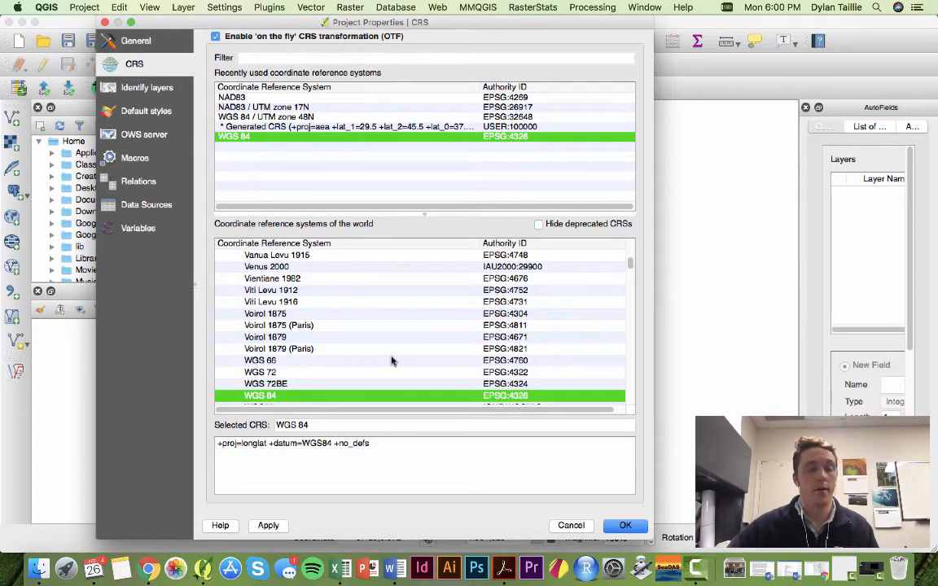
# Browse the world coordinate reference systems from the NAD83 Albers projections down to the NAD83(HARN) state systems.
pyautogui.scroll(-1, 389, 342)
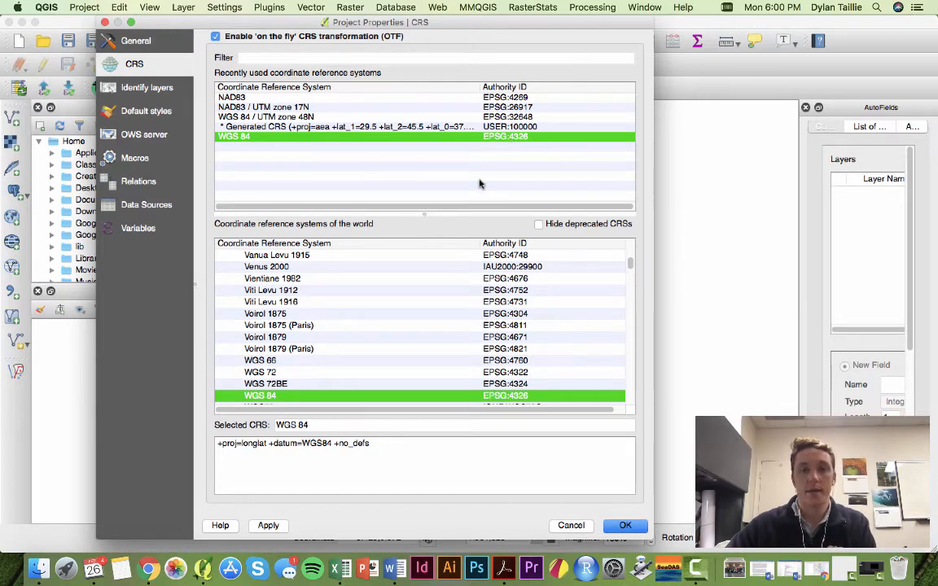
pyautogui.scroll(-5, 360, 280)
pyautogui.scroll(-10, 366, 281)
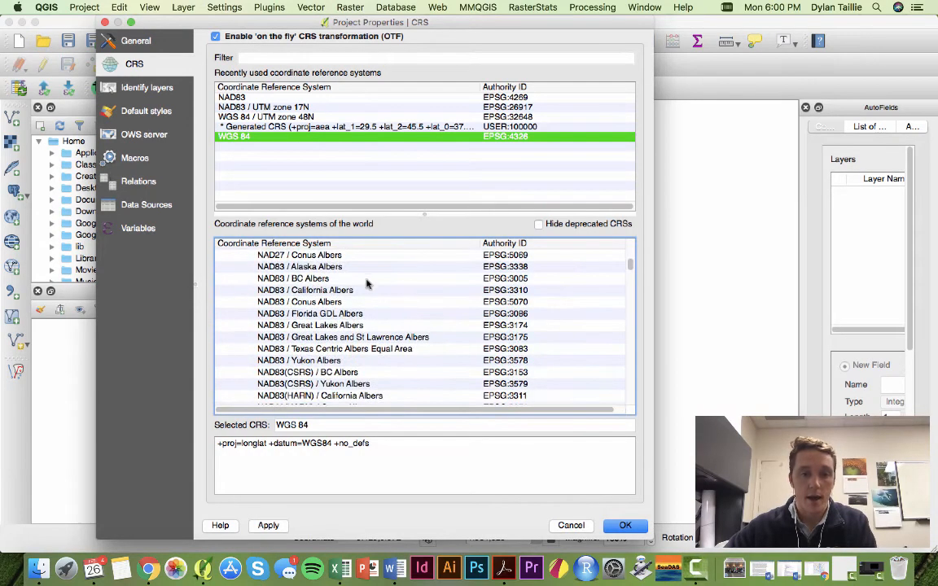
pyautogui.scroll(-3, 407, 329)
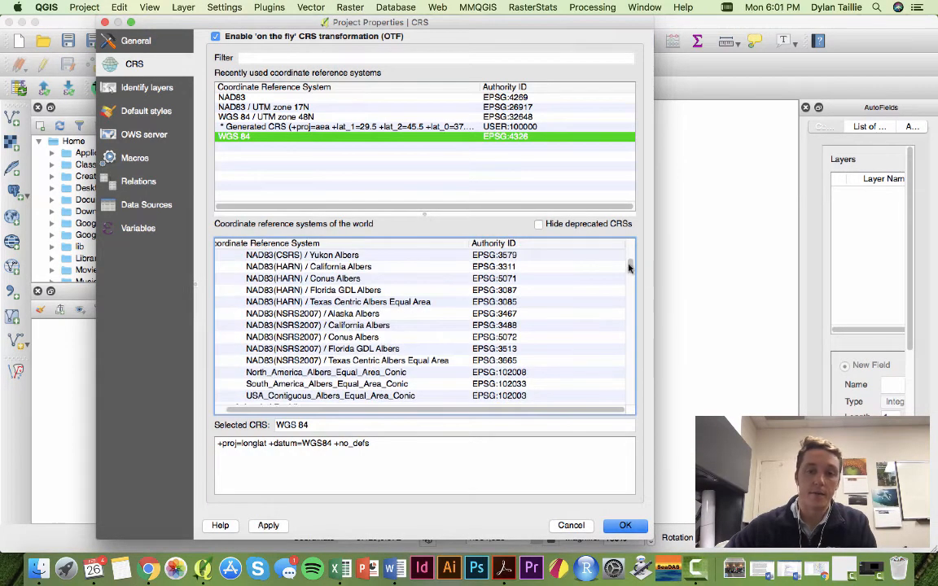
pyautogui.moveTo(630, 266); pyautogui.dragTo(629, 276)
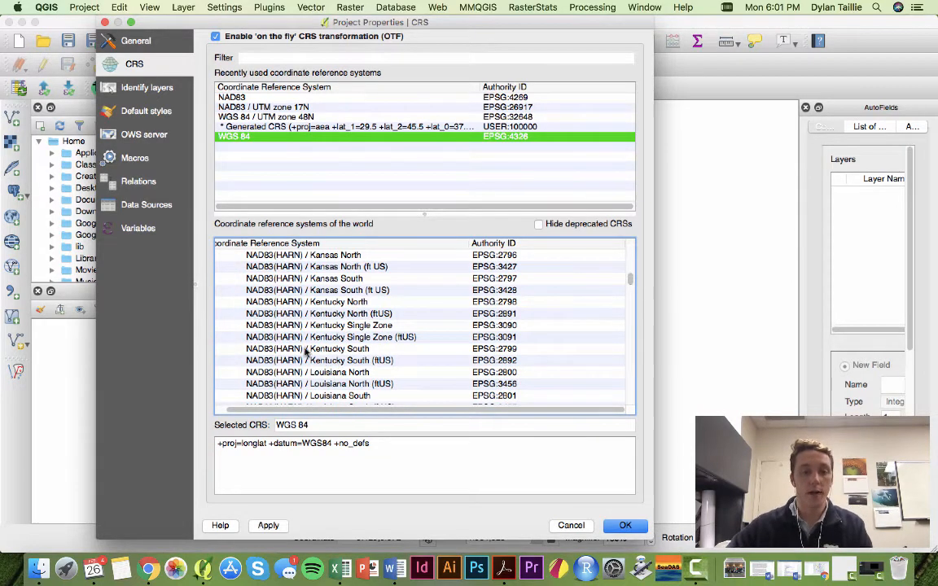
# Try NAD83(HARN) / Kentucky South as the project CRS and pick WGS 84 from the recently used systems.
pyautogui.click(269, 350)
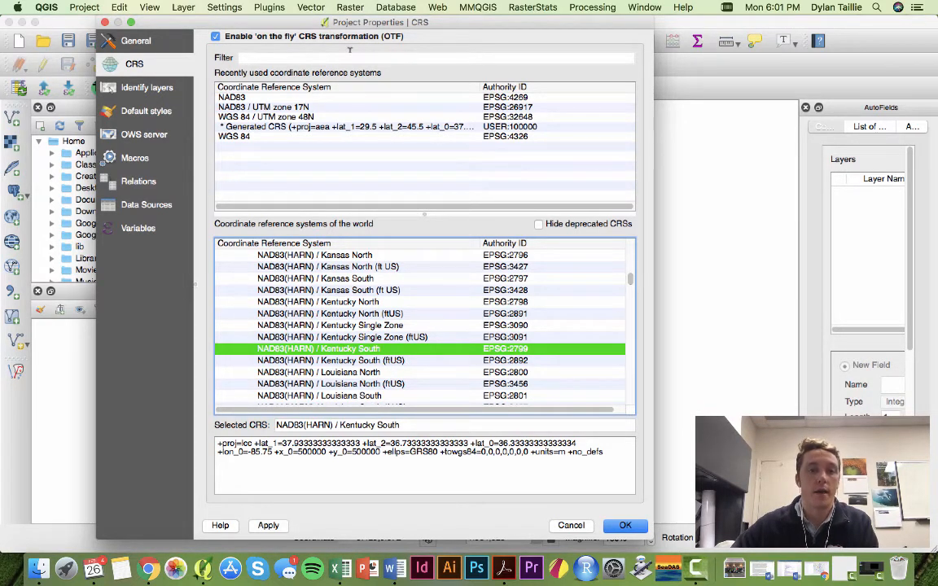
pyautogui.click(254, 138)
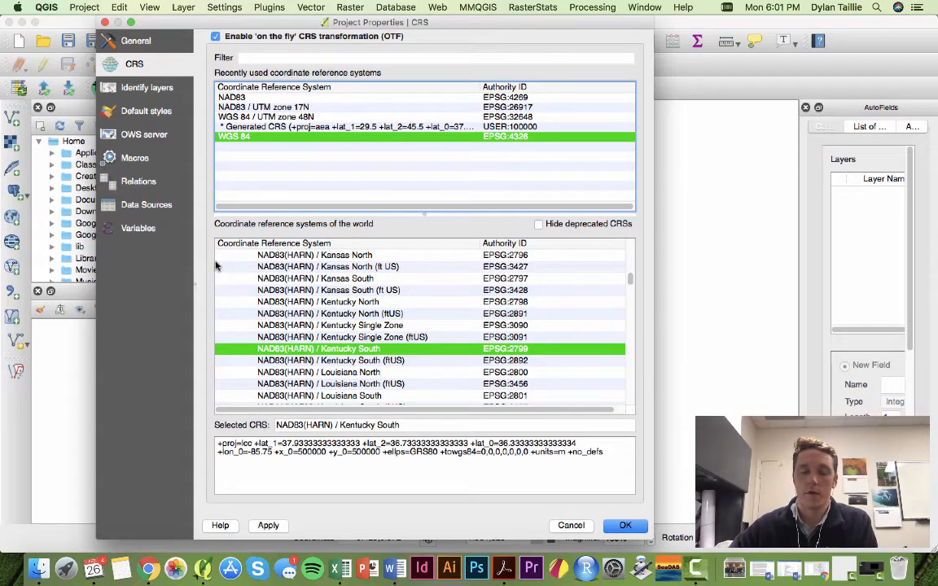
pyautogui.hscroll(1, 217, 264)
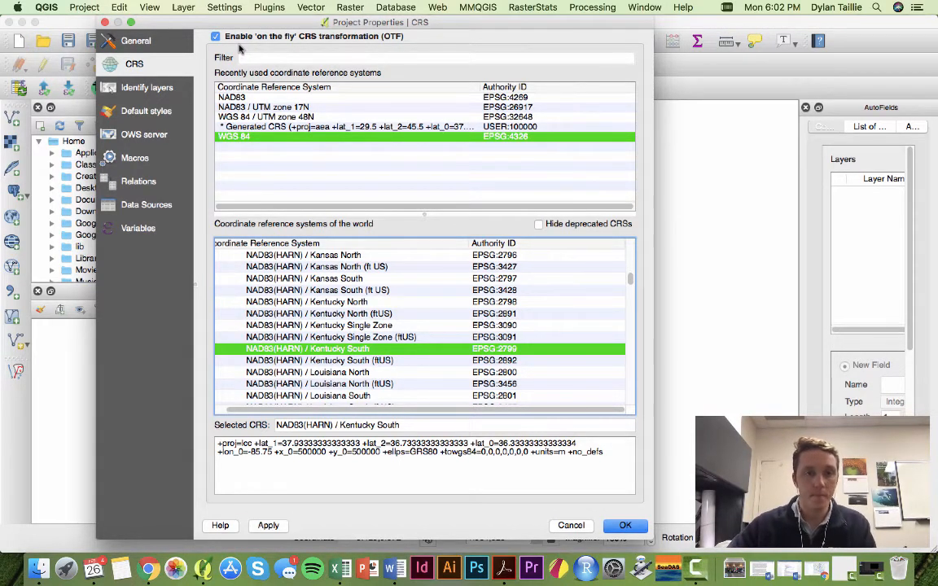
# Turn 'on the fly' CRS transformation off and on again, and close the project properties without saving changes.
pyautogui.click(216, 36)
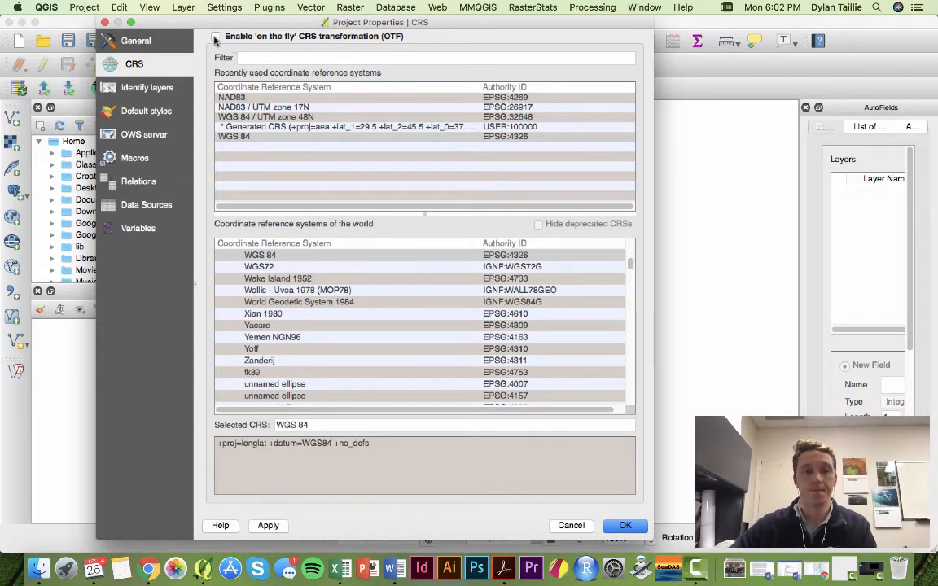
pyautogui.click(213, 36)
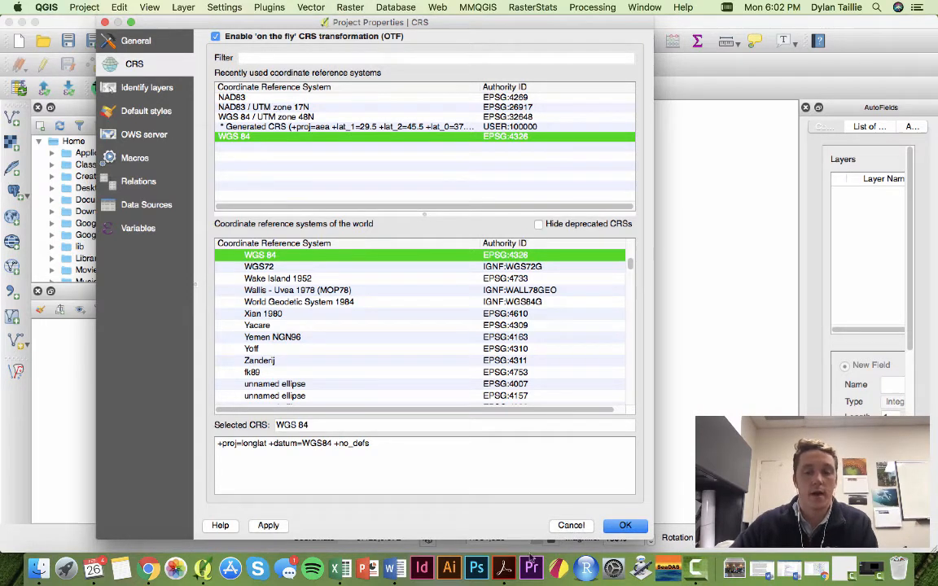
pyautogui.click(571, 525)
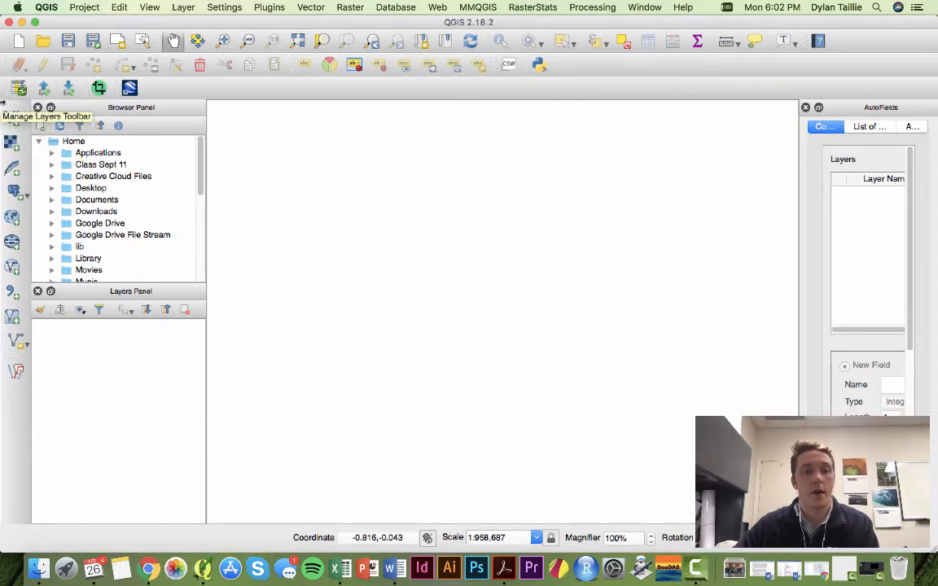
pyautogui.click(11, 144)
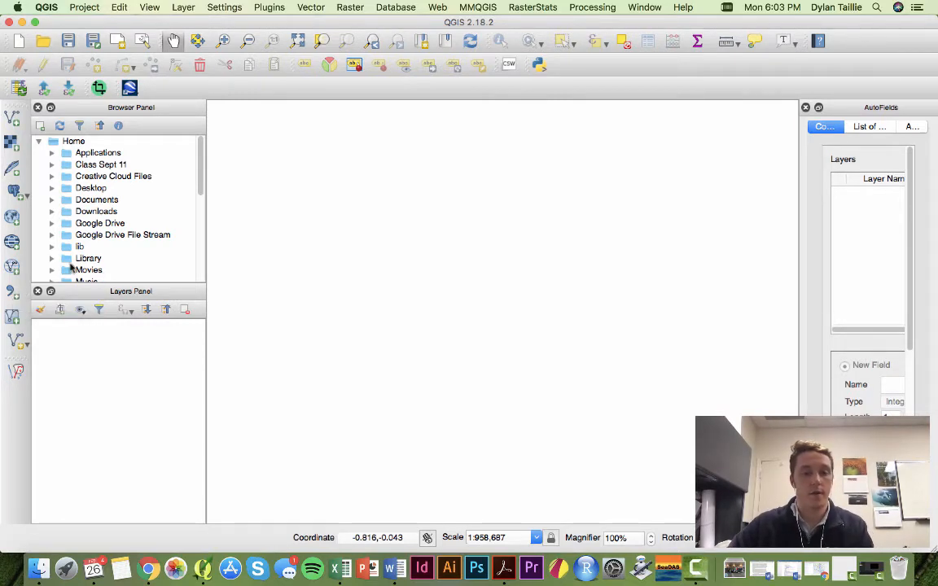
pyautogui.click(63, 168)
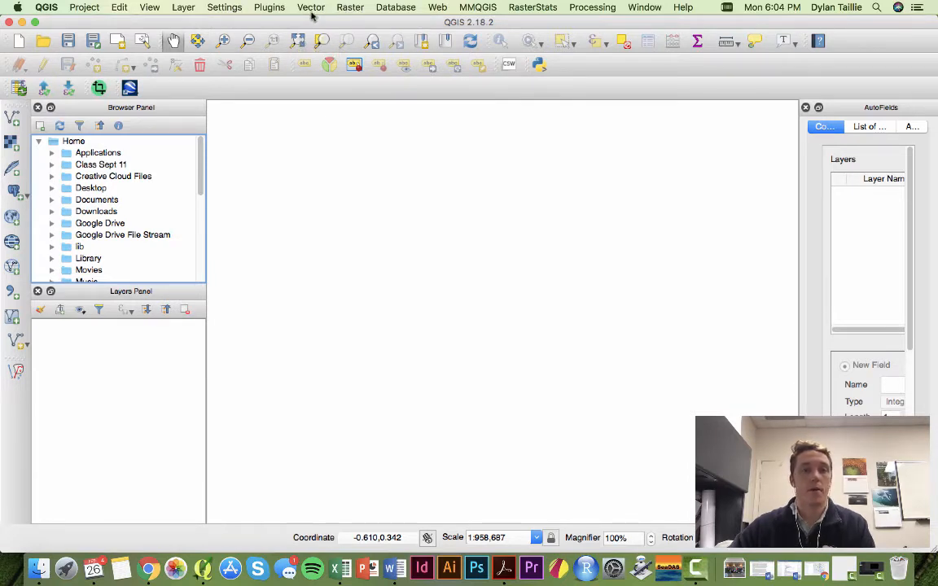
pyautogui.click(250, 10)
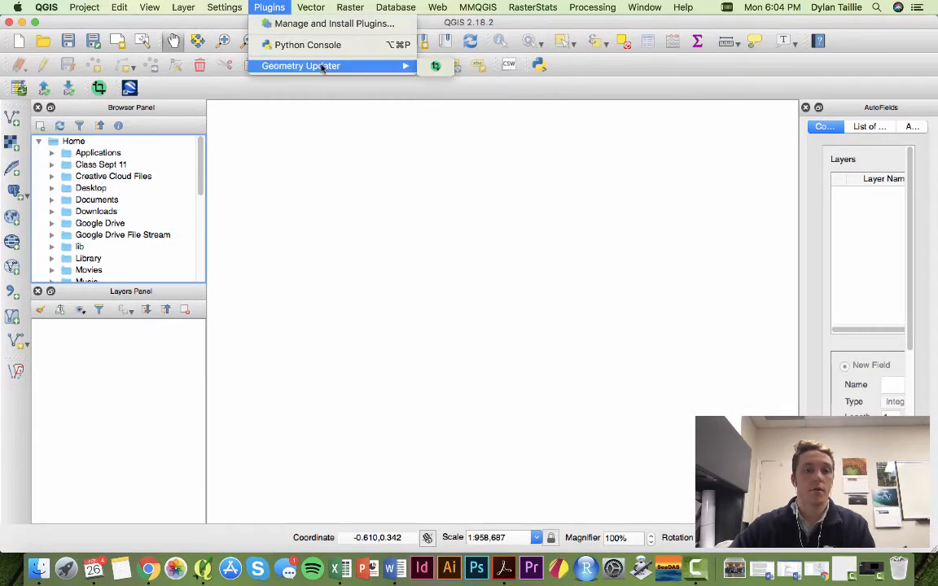
pyautogui.moveTo(303, 6)
pyautogui.moveTo(268, 7)
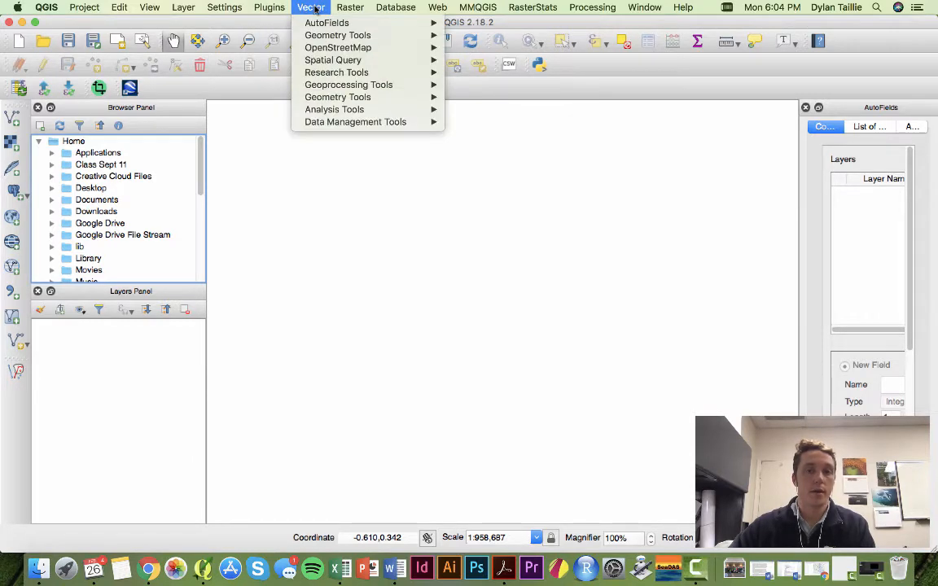
pyautogui.moveTo(343, 7)
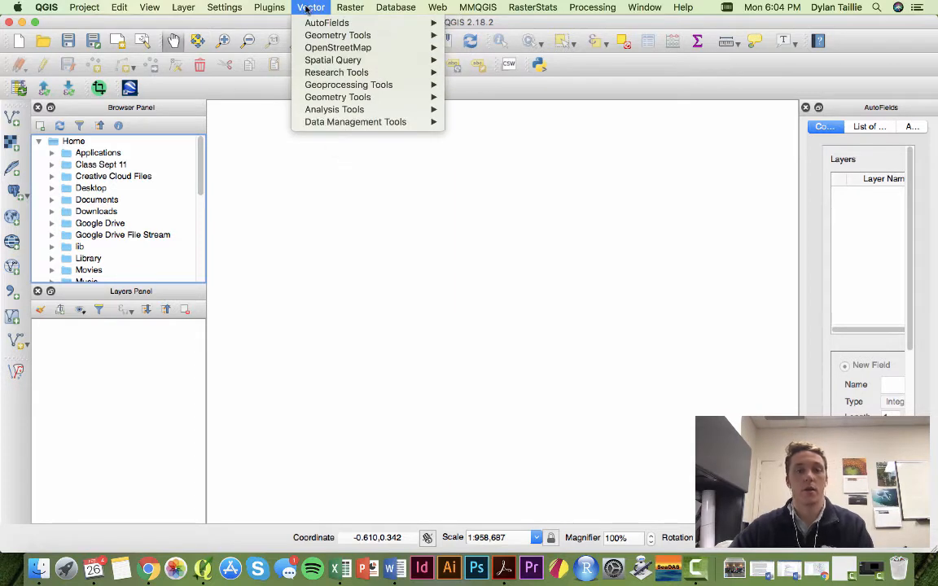
pyautogui.moveTo(368, 98)
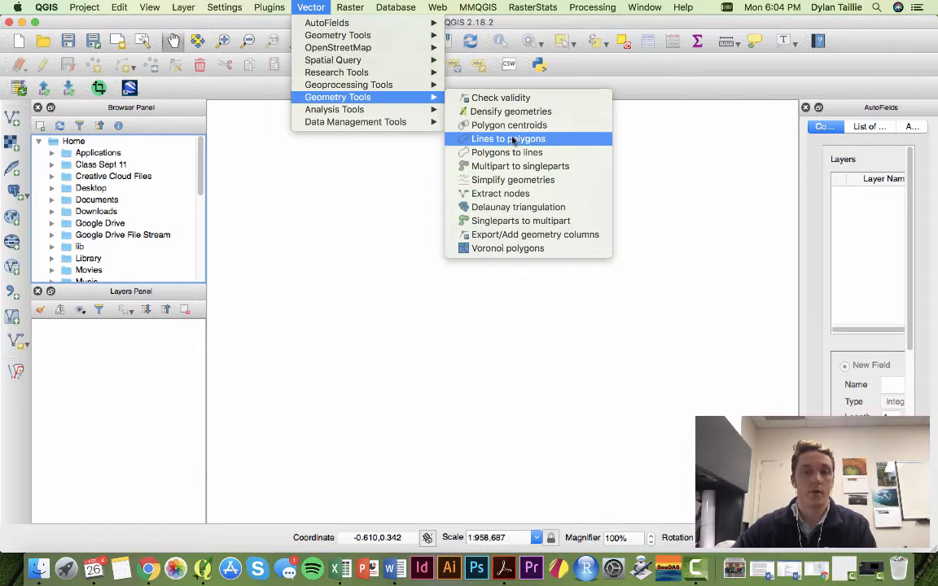
pyautogui.moveTo(397, 86)
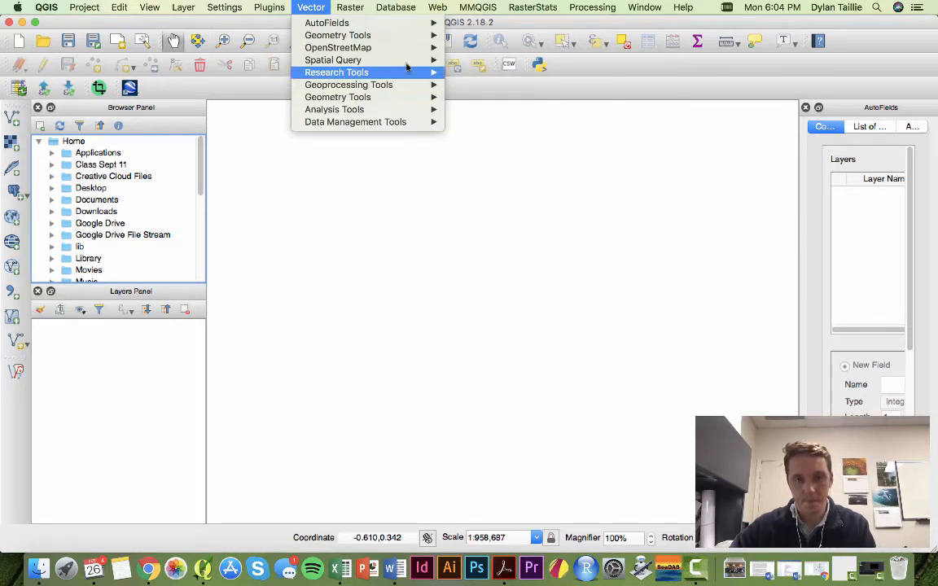
pyautogui.click(322, 14)
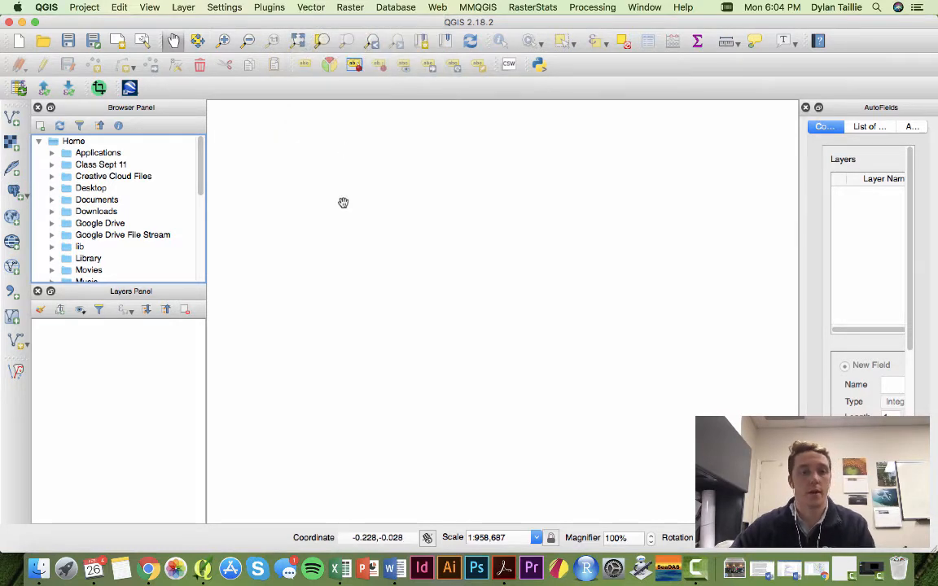
pyautogui.scroll(2, 334, 244)
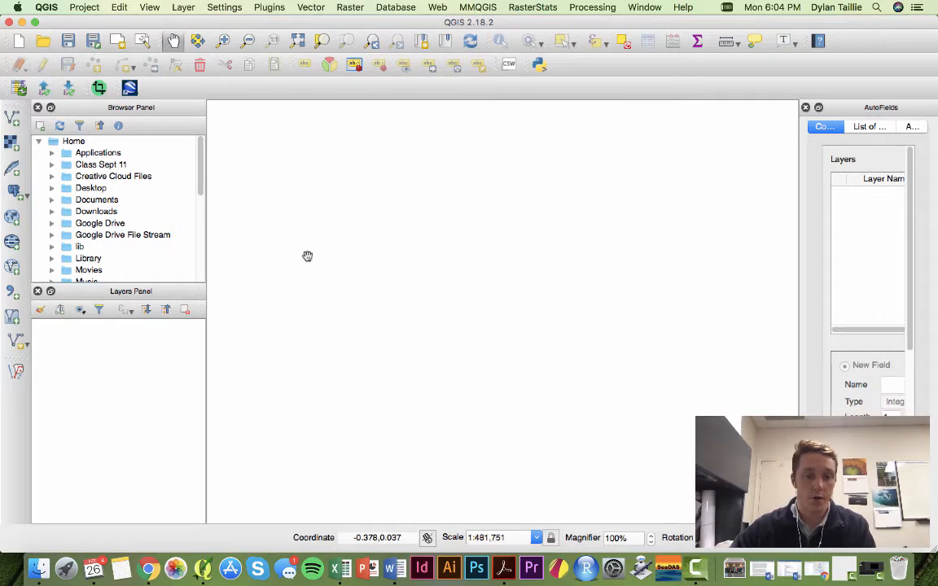
pyautogui.scroll(10, 307, 255)
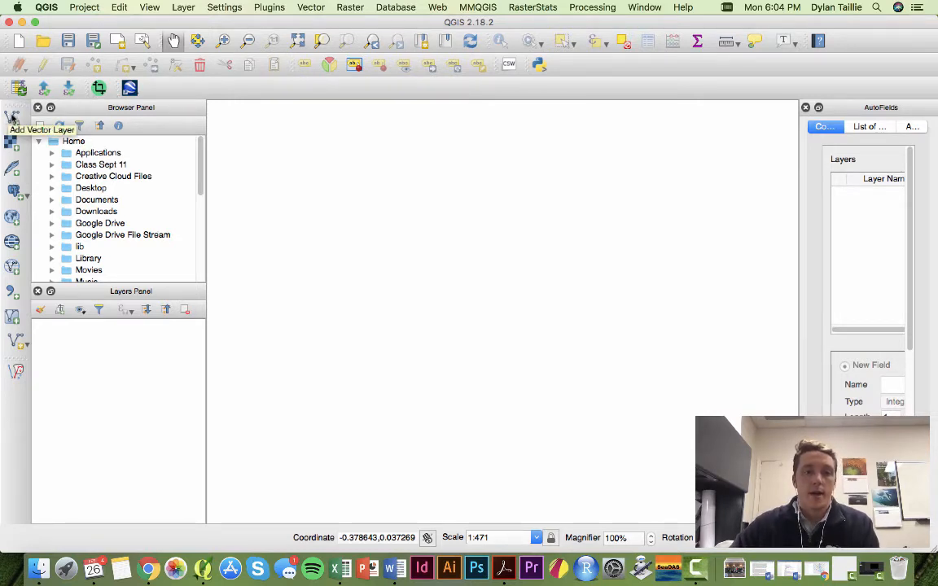
# Add cb_2016_us_state_500k.shp from the USA STATES folder in IAN Resources > GIS as a vector layer.
pyautogui.click(13, 118)
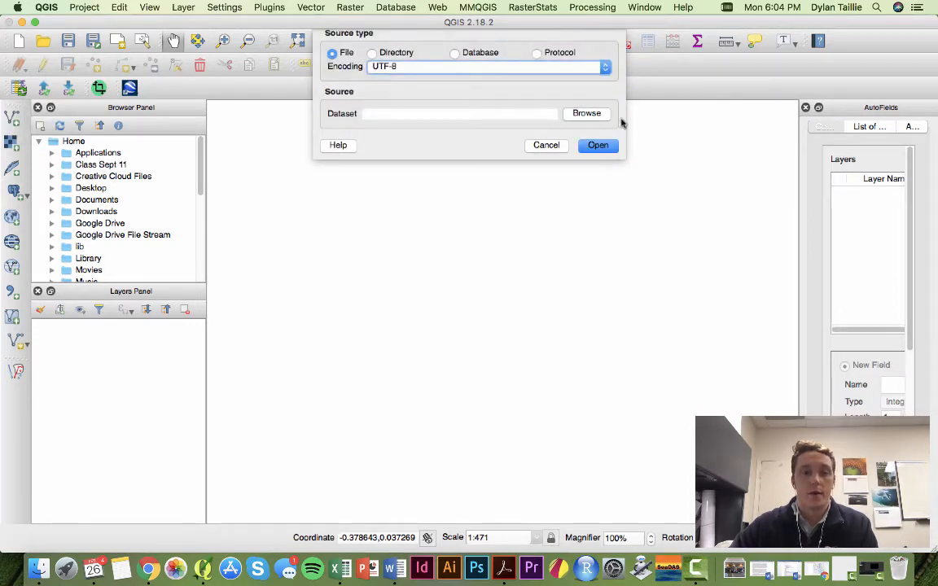
pyautogui.click(583, 115)
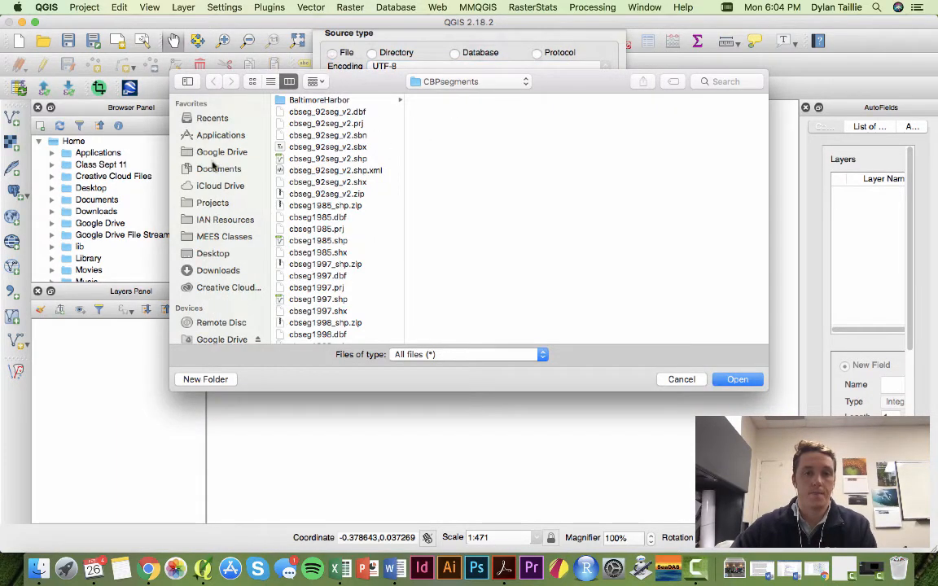
pyautogui.click(219, 221)
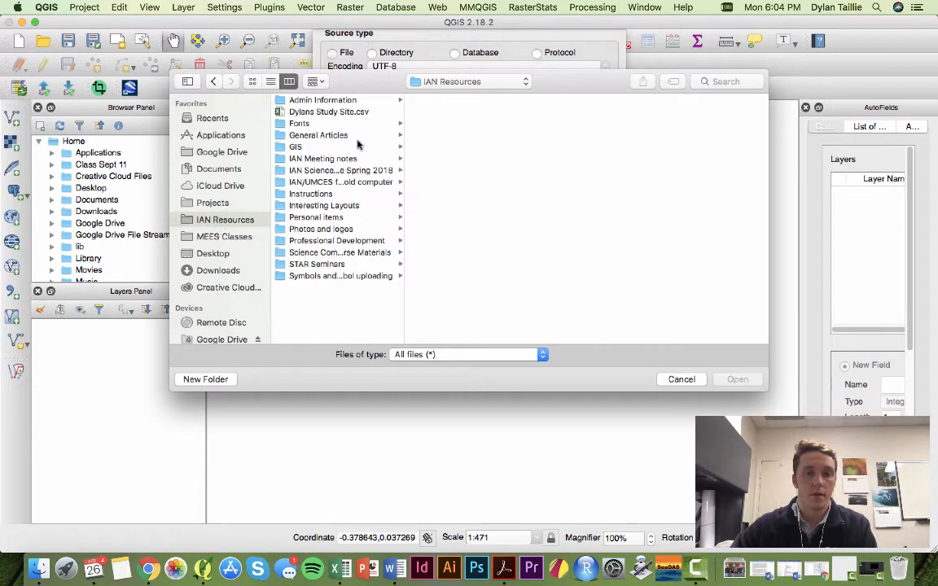
pyautogui.click(358, 147)
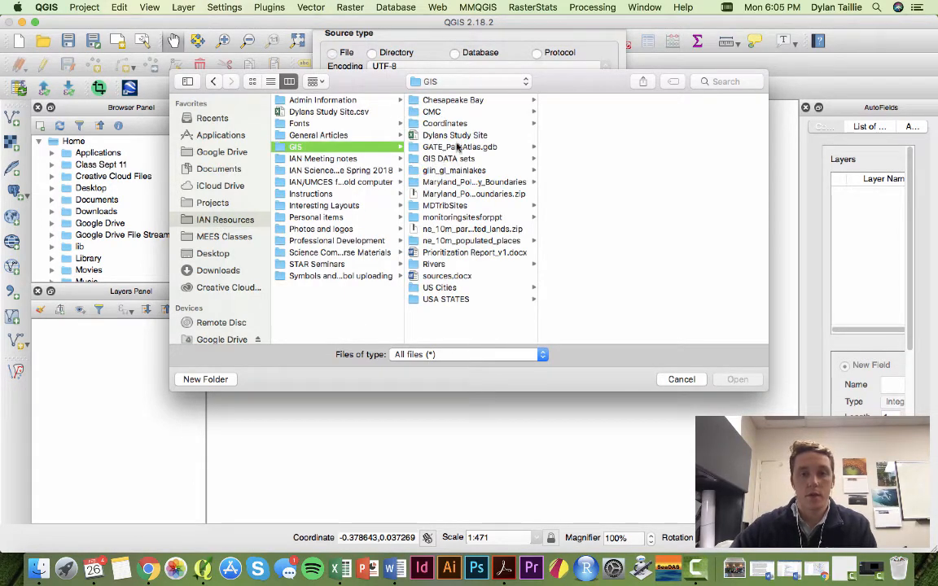
pyautogui.click(466, 300)
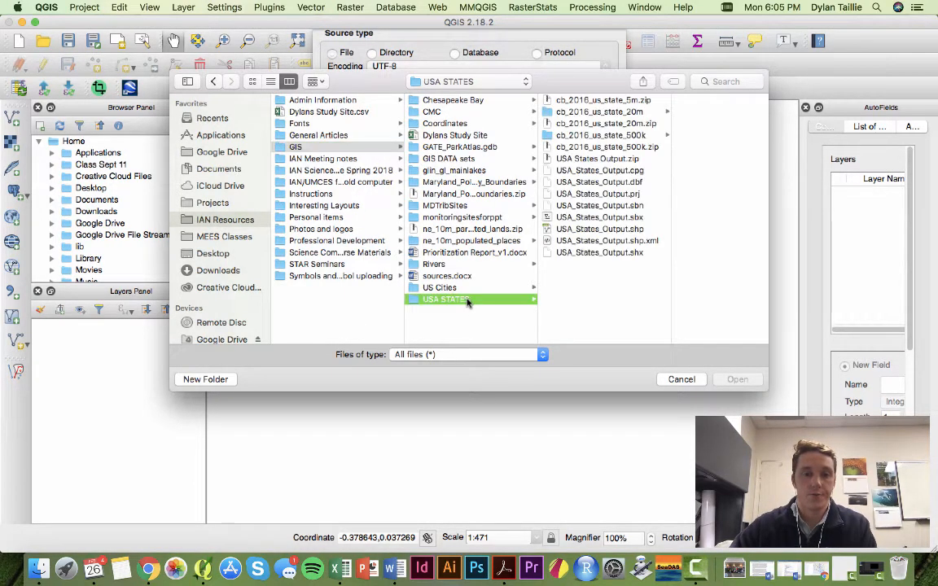
pyautogui.click(640, 135)
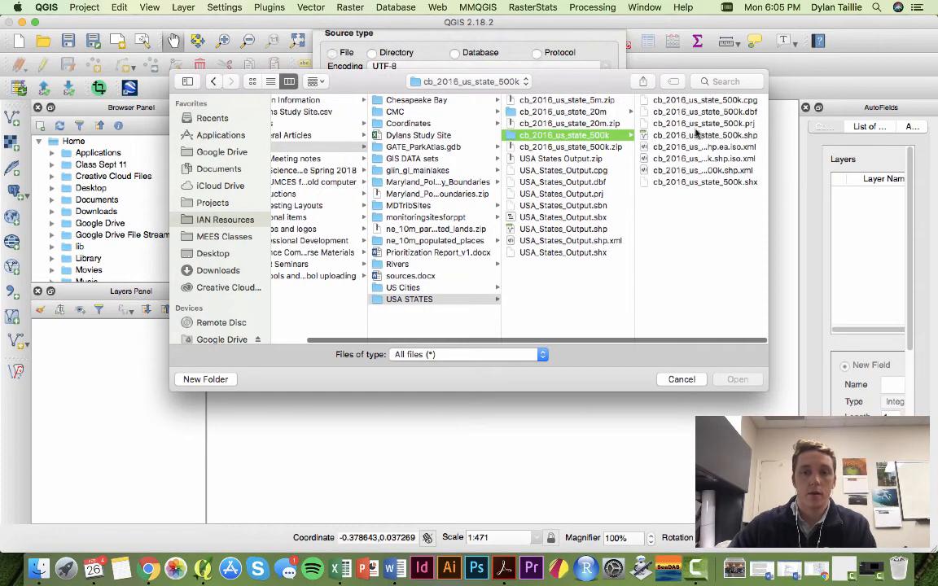
pyautogui.click(629, 134)
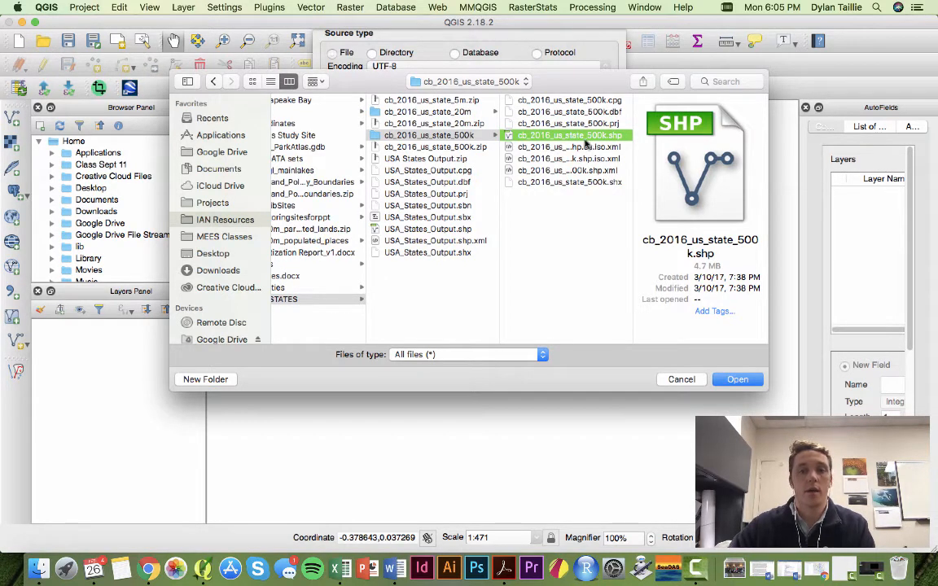
pyautogui.click(738, 380)
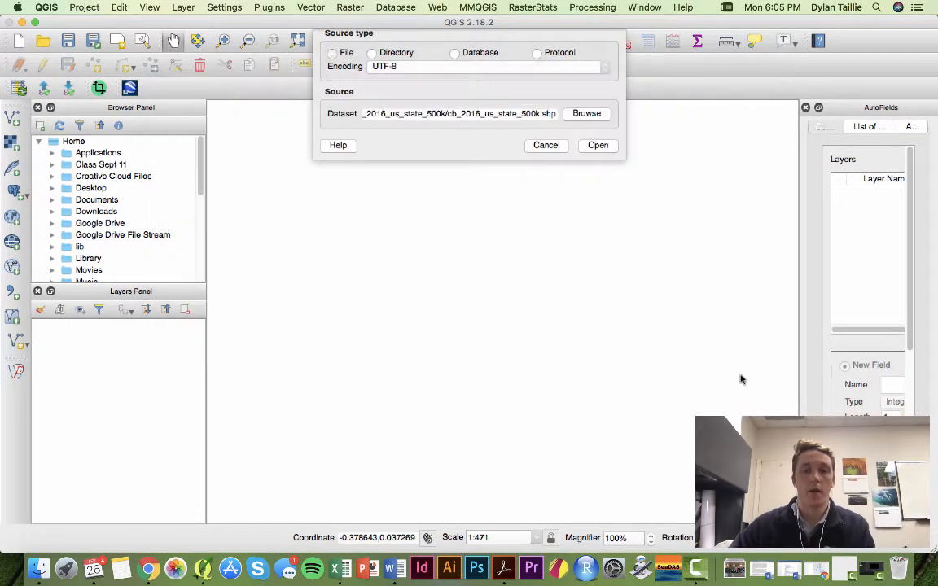
pyautogui.click(596, 146)
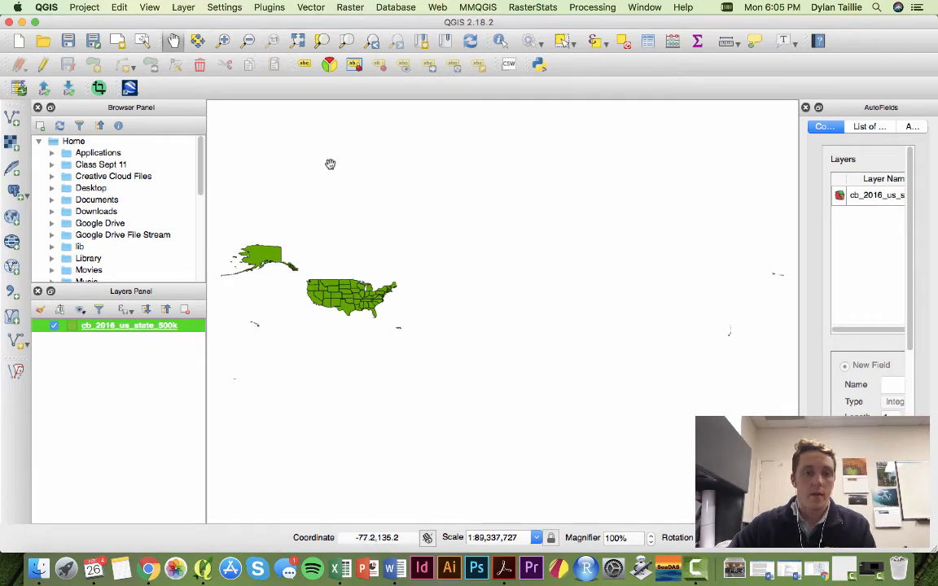
# Zoom the map in to the Mid-Atlantic states around the Chesapeake Bay.
pyautogui.moveTo(323, 296); pyautogui.dragTo(412, 307)
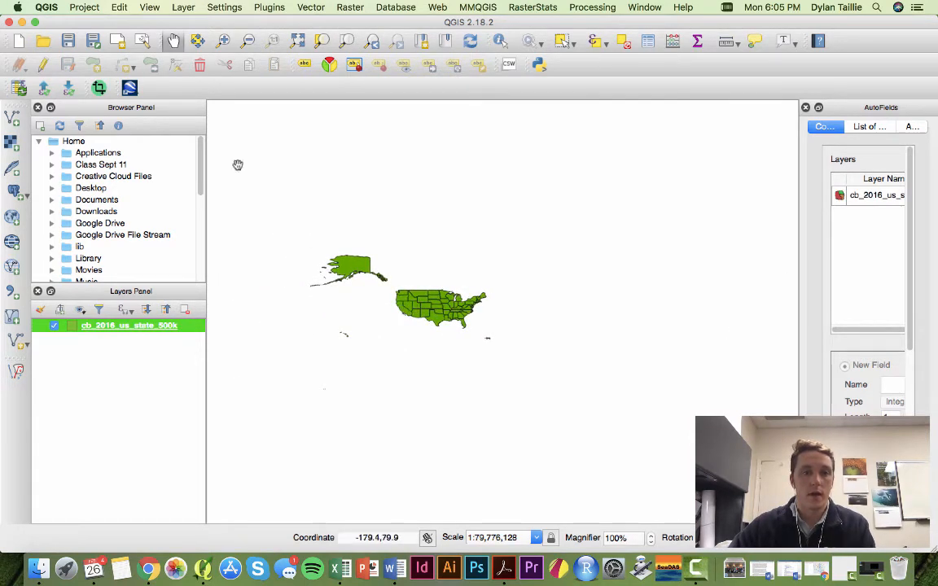
pyautogui.click(224, 40)
pyautogui.moveTo(431, 263); pyautogui.dragTo(511, 326)
pyautogui.moveTo(378, 250); pyautogui.dragTo(652, 420)
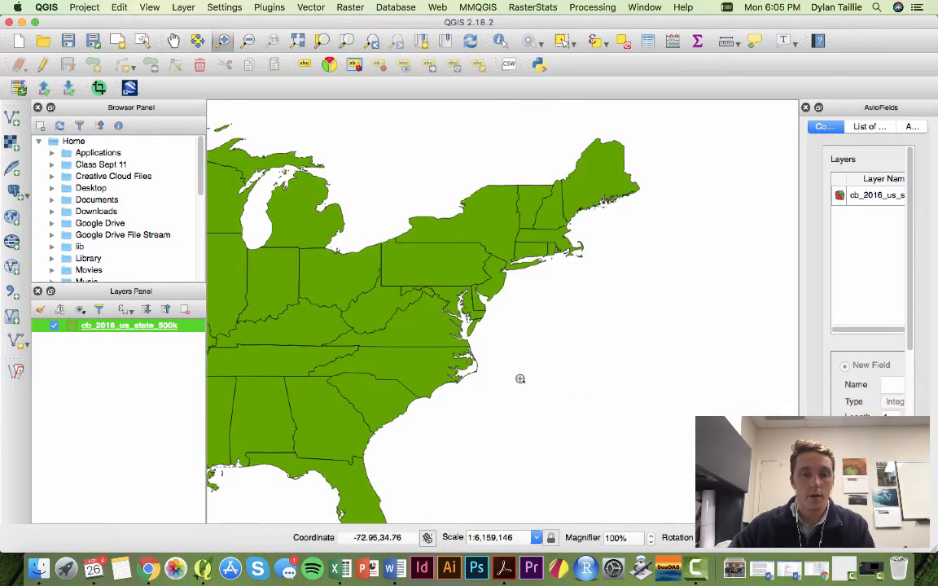
pyautogui.moveTo(326, 202); pyautogui.dragTo(545, 340)
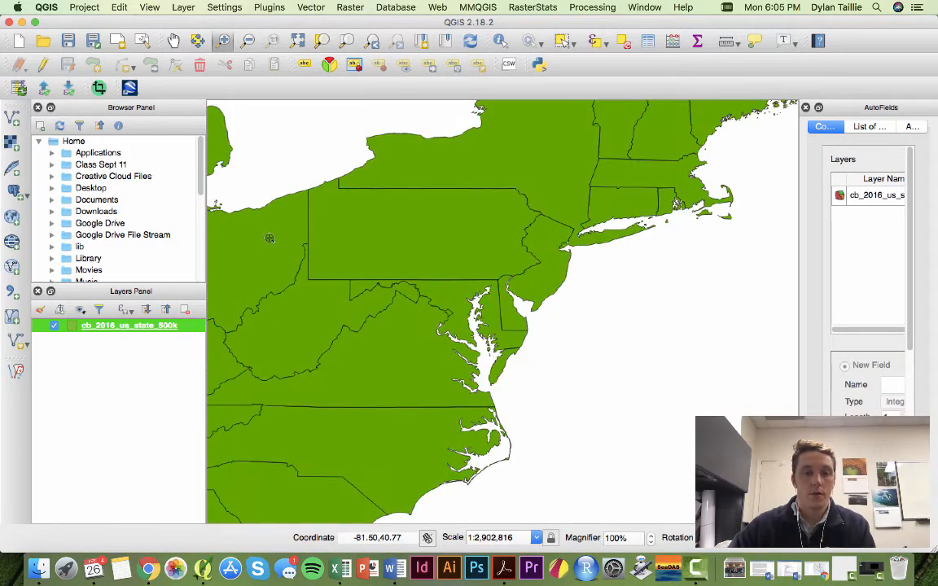
pyautogui.moveTo(291, 241); pyautogui.dragTo(632, 398)
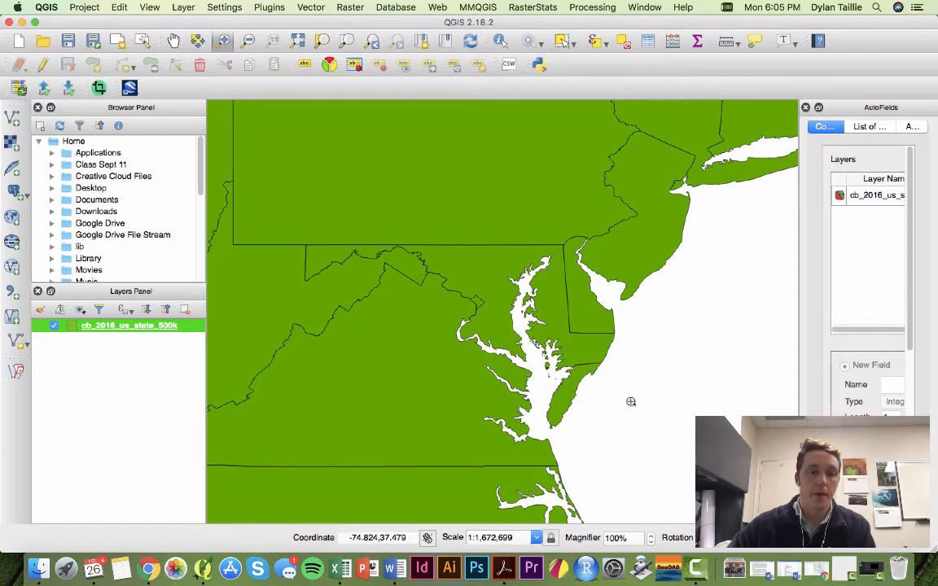
# Open the layer properties of cb_2016_us_state_500k.
pyautogui.rightClick(135, 326)
pyautogui.click(104, 377)
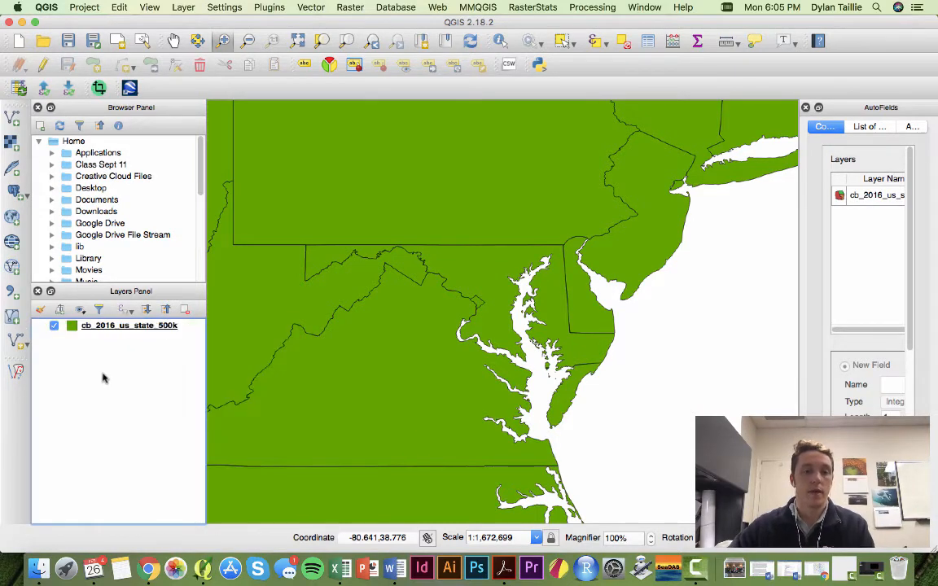
pyautogui.click(120, 327)
pyautogui.rightClick(125, 327)
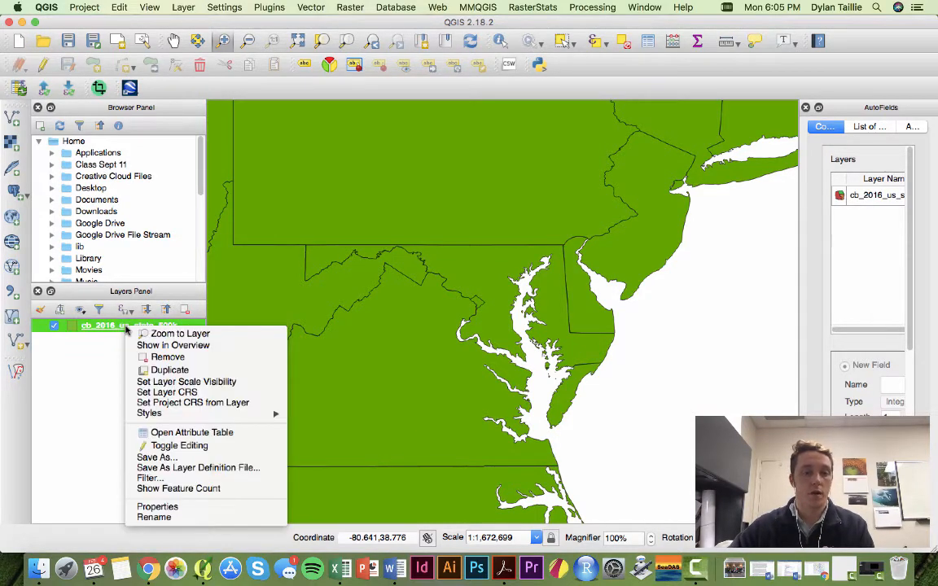
pyautogui.click(195, 506)
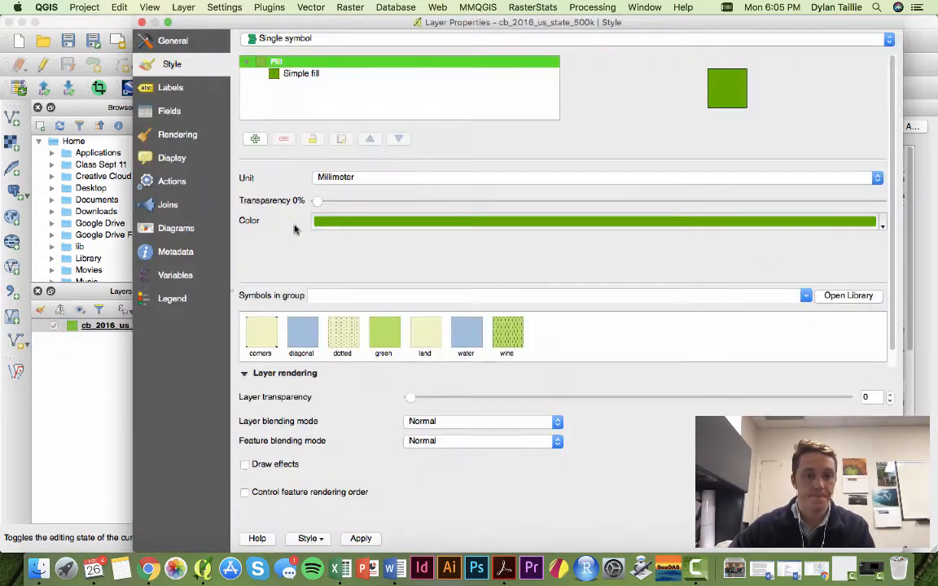
# Examine the Simple fill settings of the states layer, including the fill color choices, outline and line style options.
pyautogui.click(300, 73)
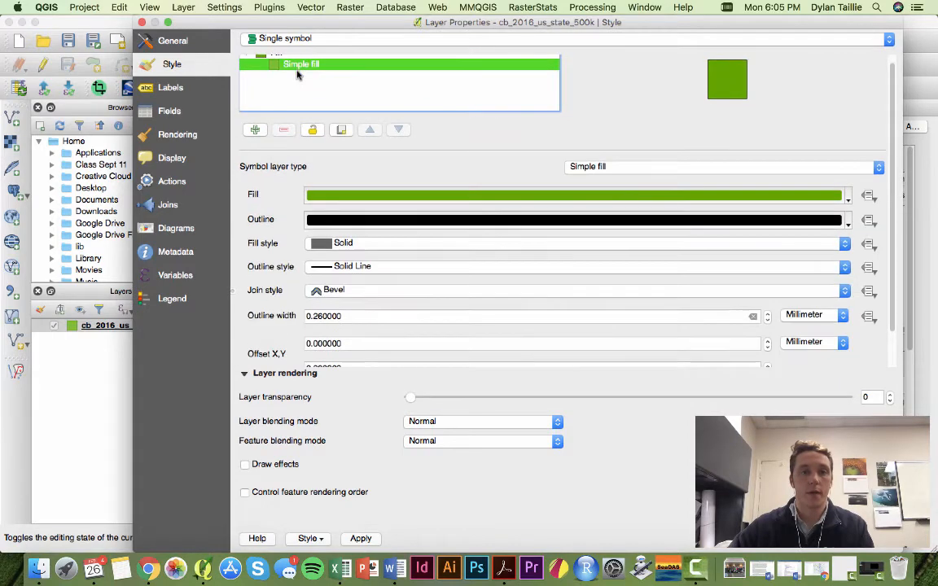
pyautogui.scroll(1, 645, 126)
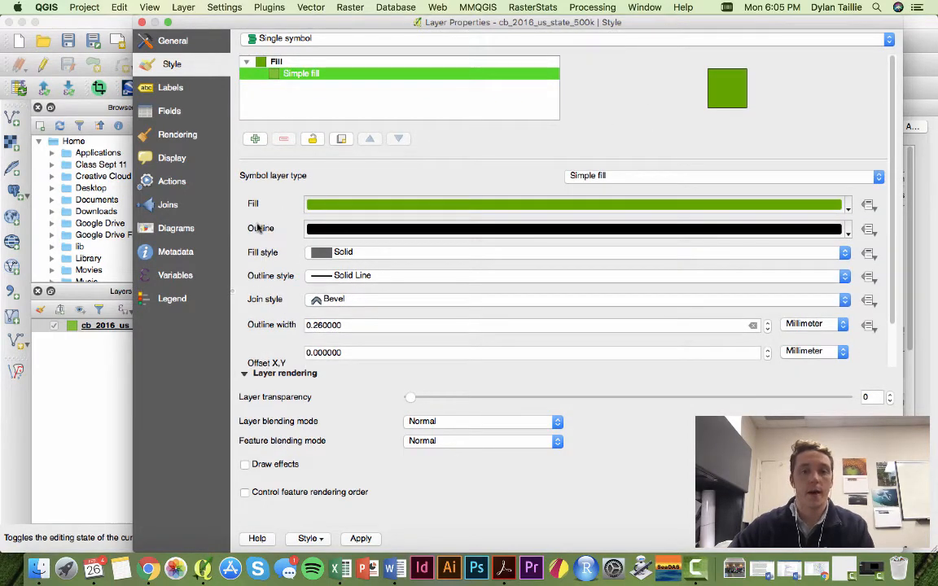
pyautogui.scroll(-1, 275, 252)
pyautogui.scroll(-1, 273, 254)
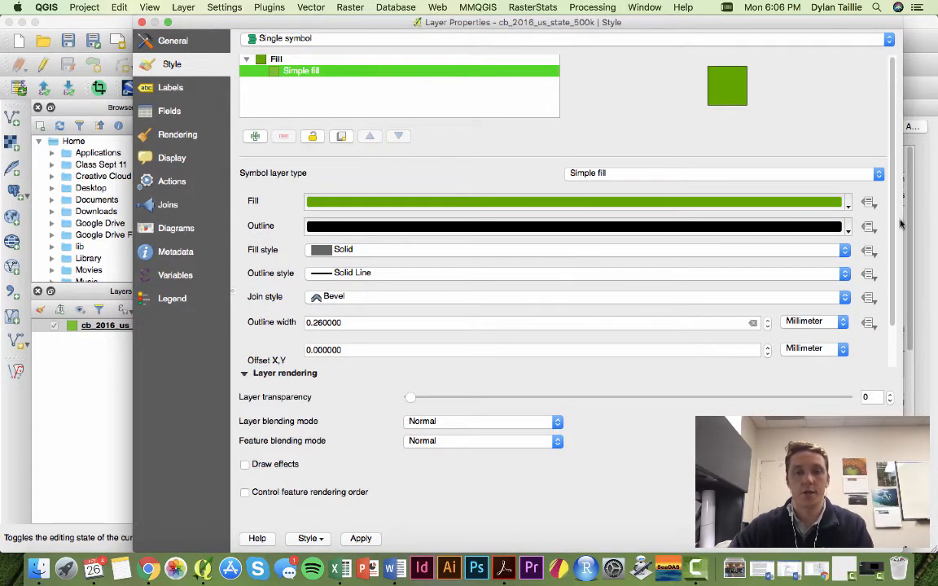
pyautogui.click(847, 207)
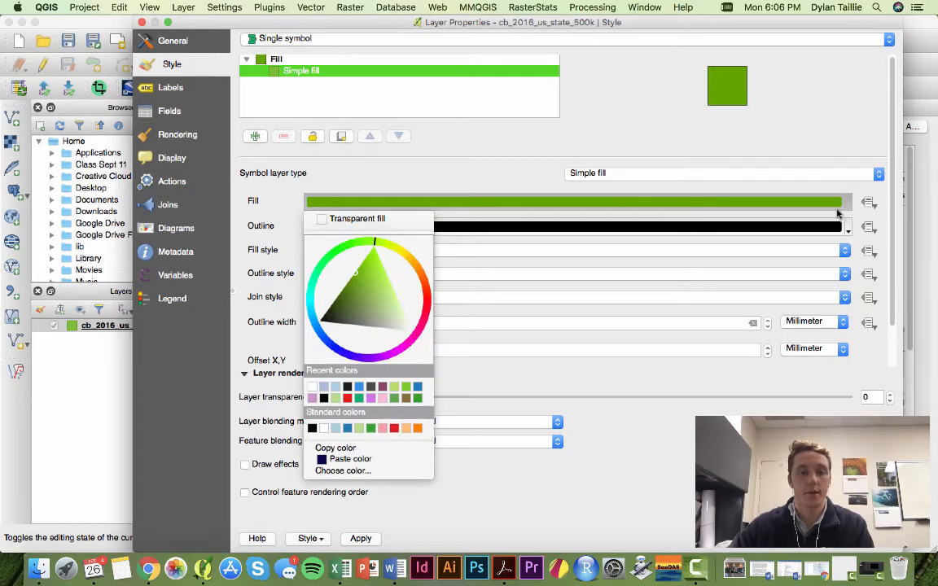
pyautogui.click(847, 208)
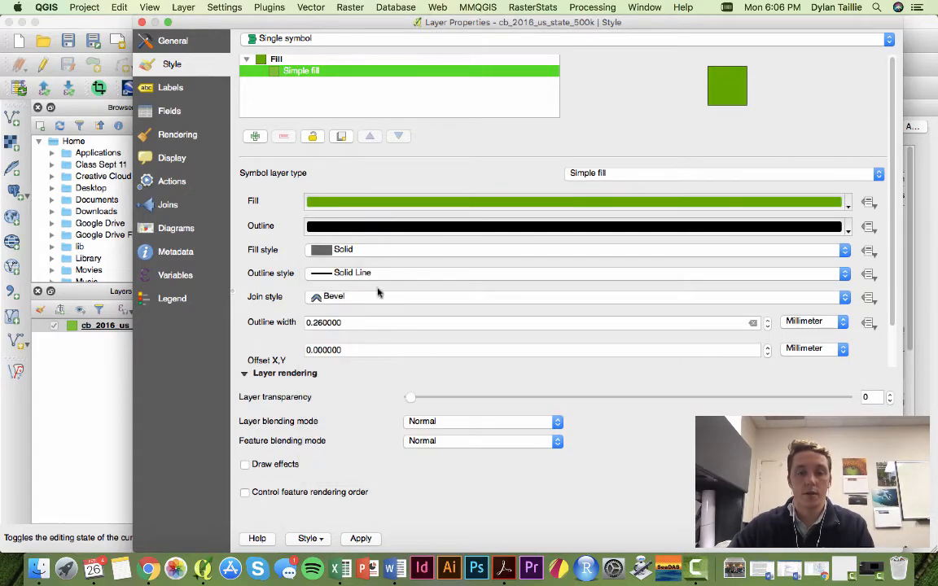
pyautogui.scroll(-2, 358, 322)
pyautogui.scroll(-1, 274, 151)
pyautogui.scroll(1, 274, 151)
# Style the states layer with the preset 'land' fill symbol, keeping the unit at Millimeter, and accept the layer properties.
pyautogui.click(277, 61)
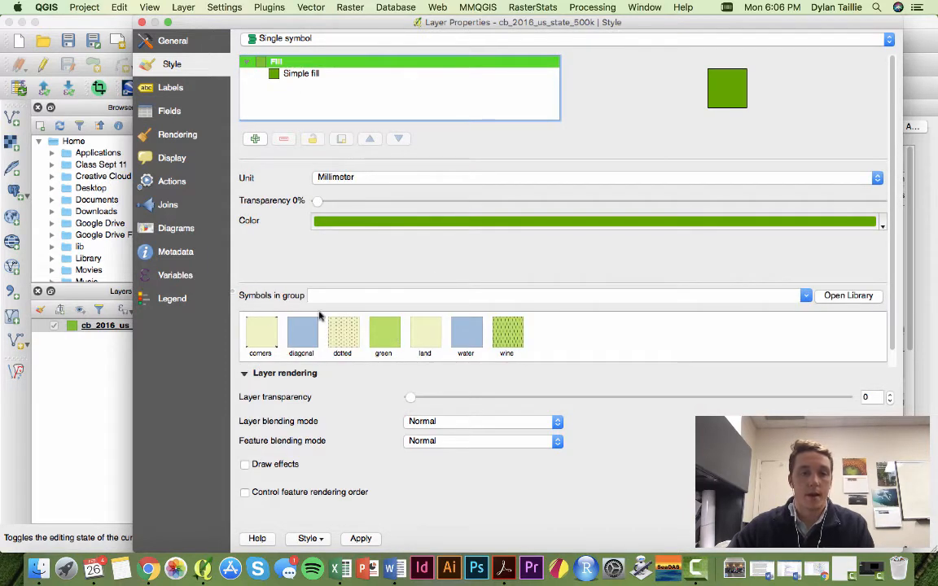
pyautogui.click(411, 179)
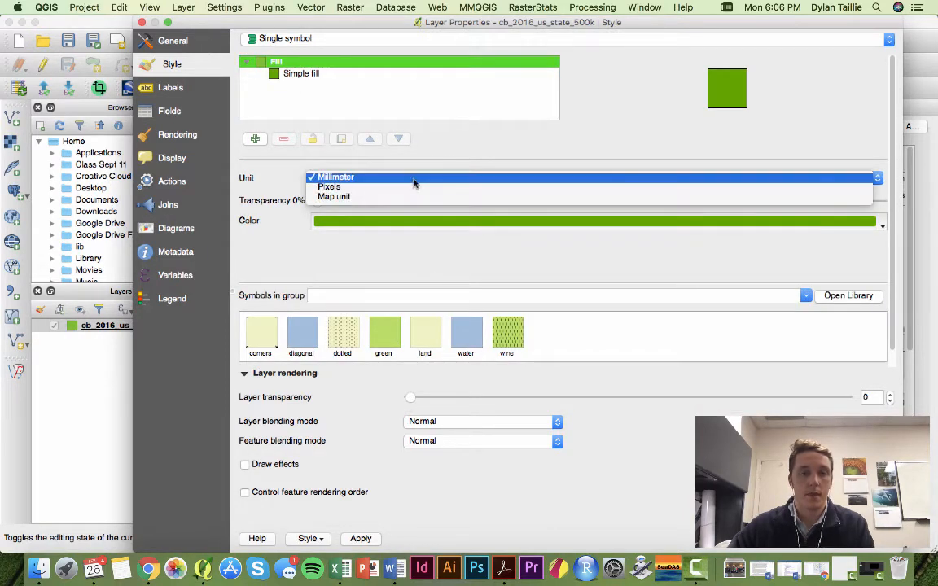
pyautogui.click(413, 179)
pyautogui.click(427, 328)
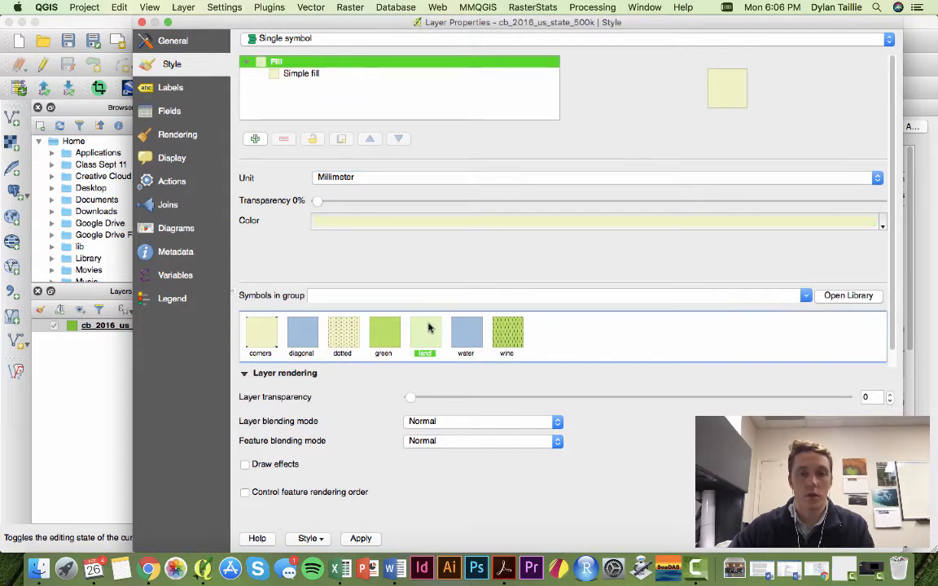
pyautogui.click(864, 539)
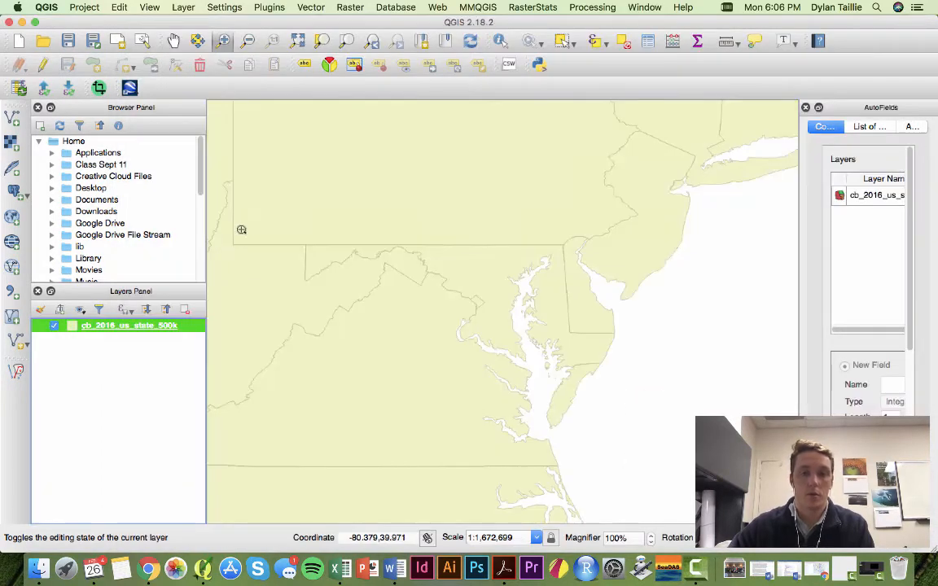
# Add the vector layer cbseg2003.shp from the CBPsegments folder inside GIS > Chesapeake Bay, keeping UTF-8 encoding.
pyautogui.click(13, 118)
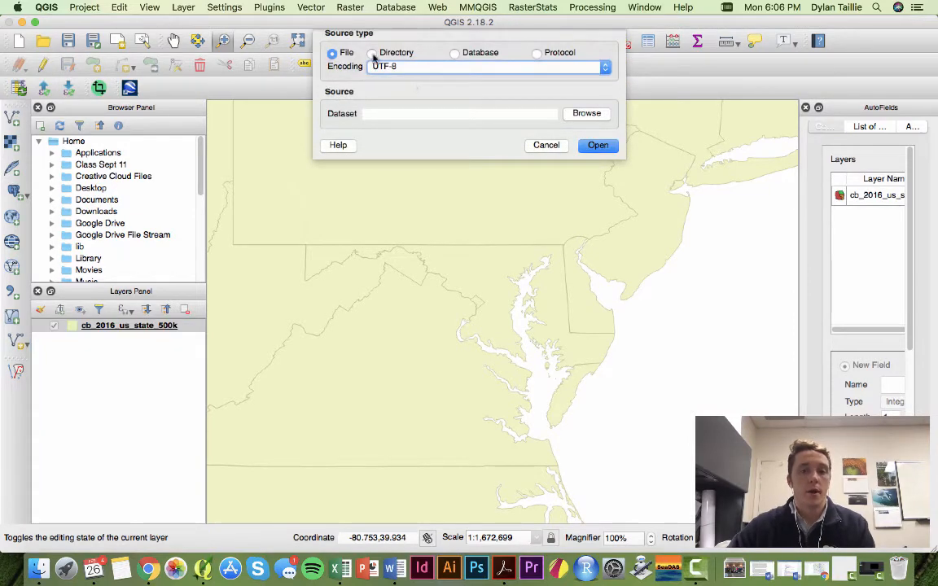
pyautogui.click(583, 114)
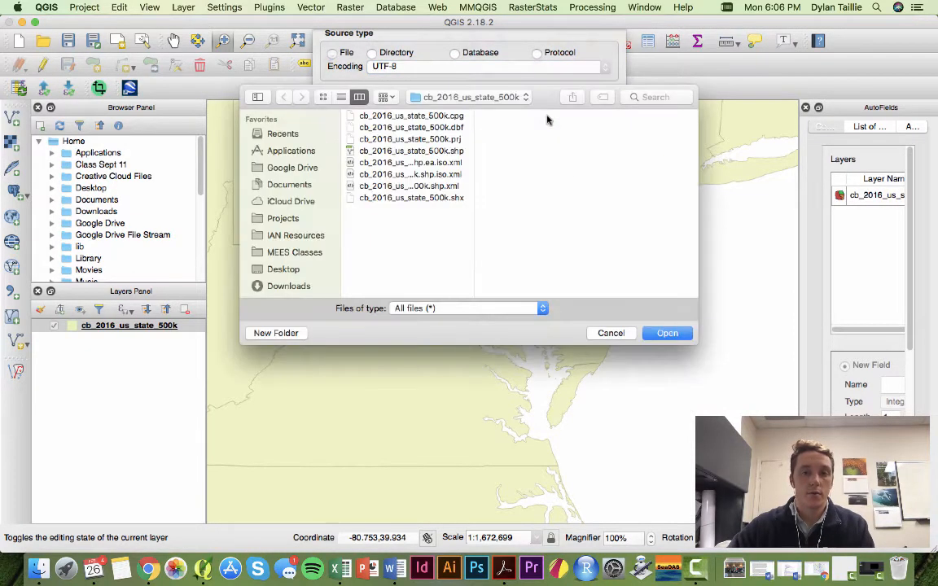
pyautogui.click(446, 97)
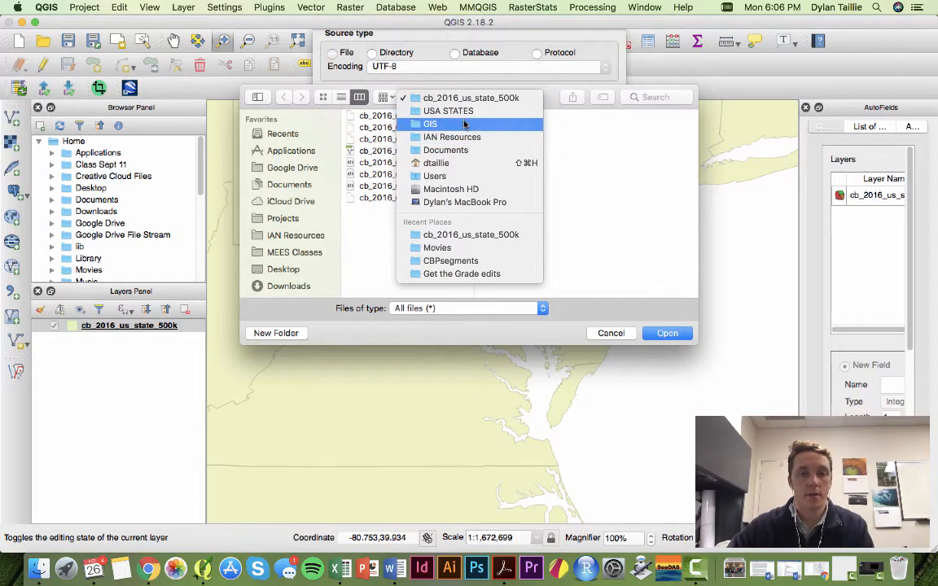
pyautogui.click(464, 124)
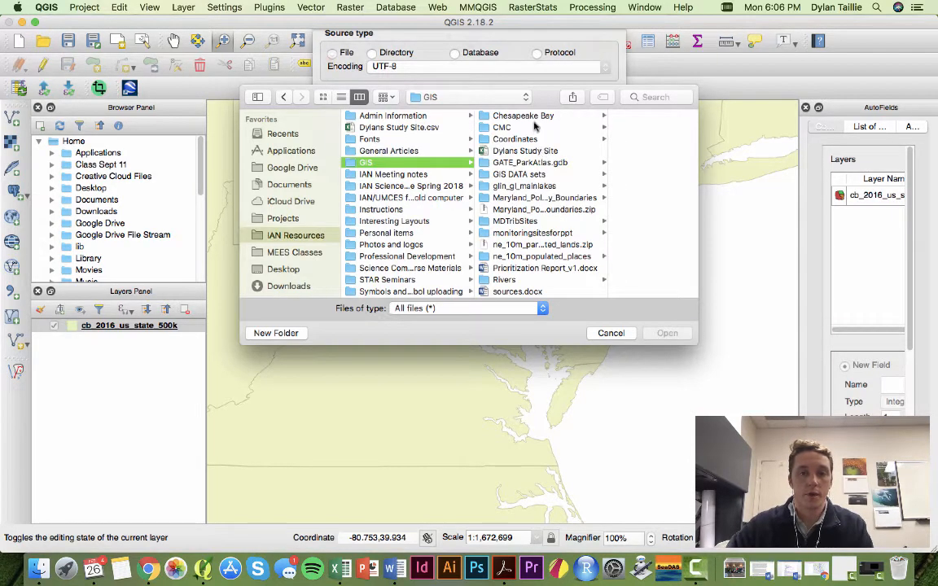
pyautogui.click(483, 115)
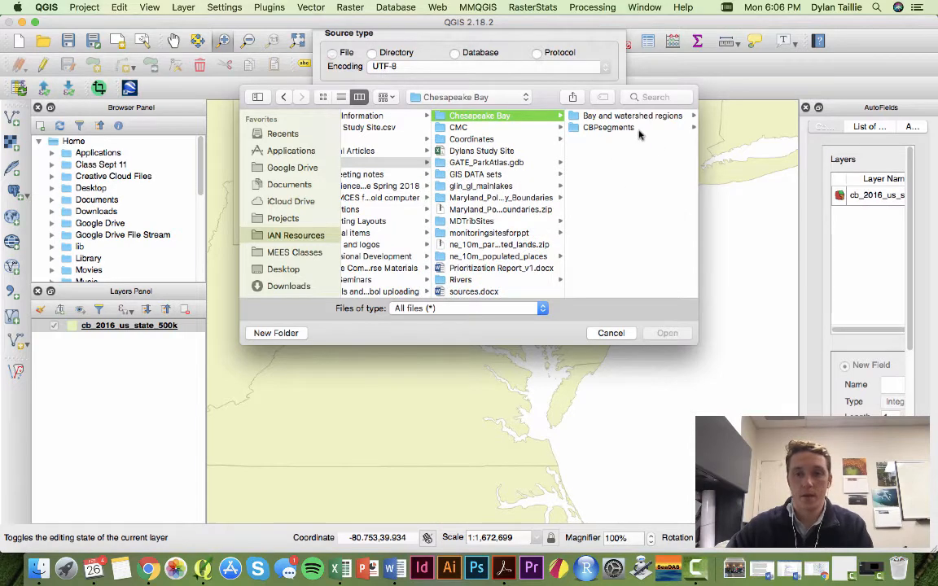
pyautogui.click(577, 127)
pyautogui.scroll(-10, 620, 166)
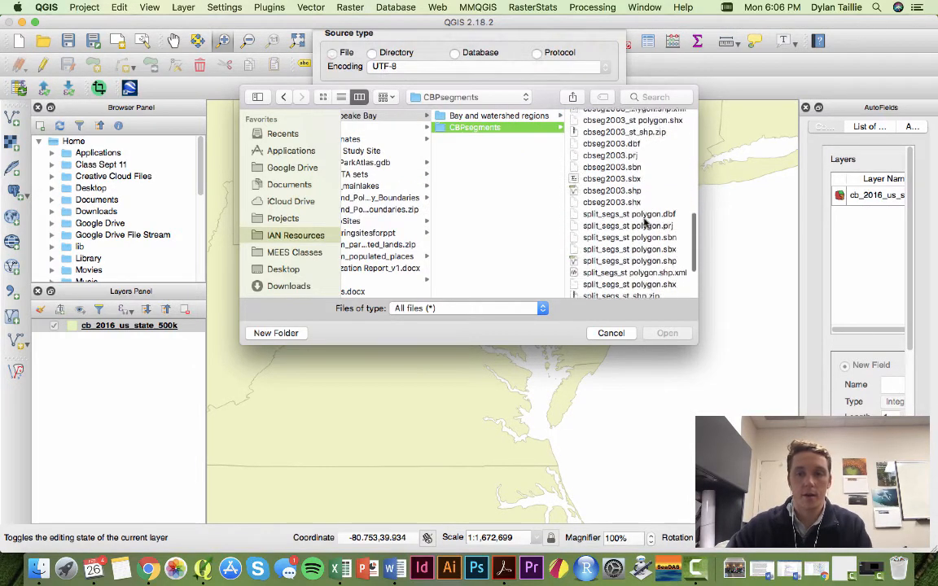
pyautogui.click(612, 175)
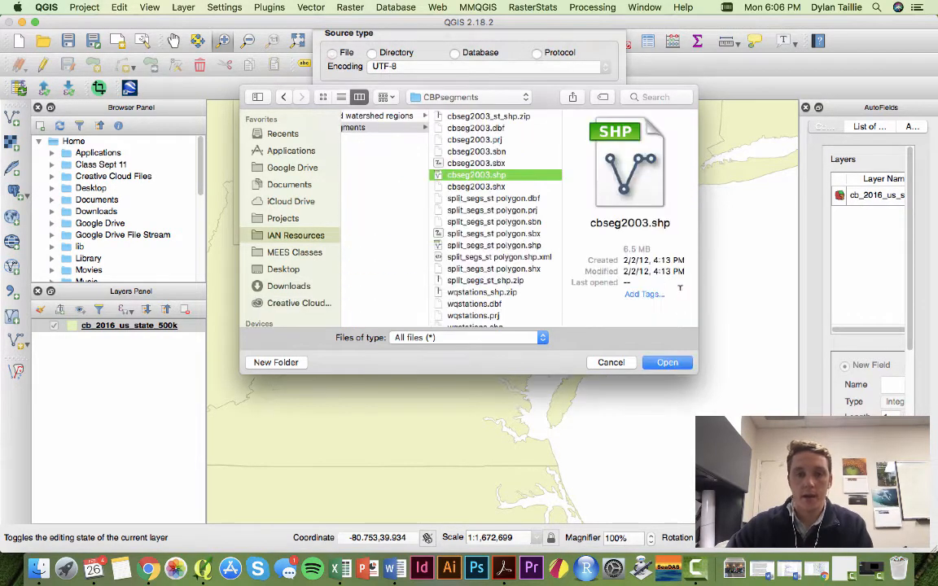
pyautogui.click(669, 363)
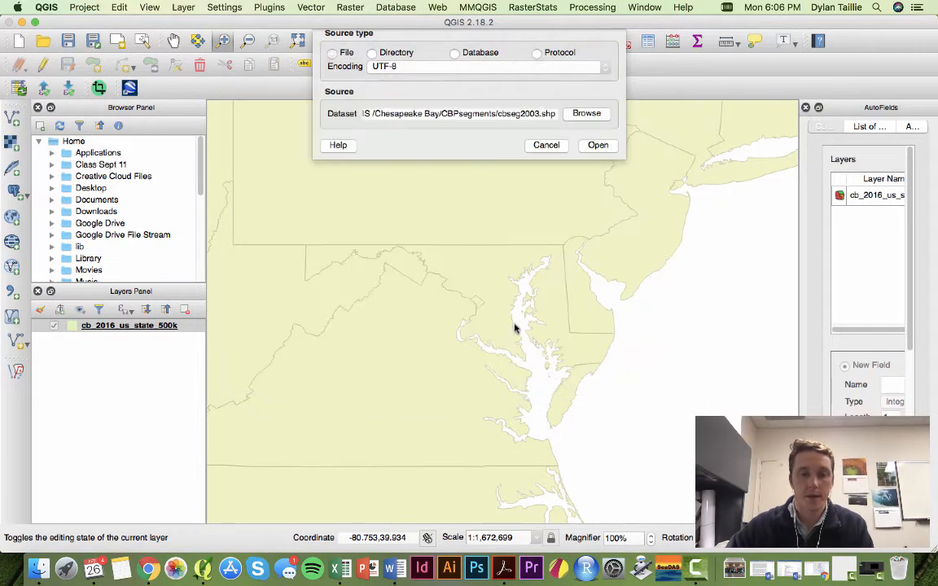
pyautogui.click(599, 146)
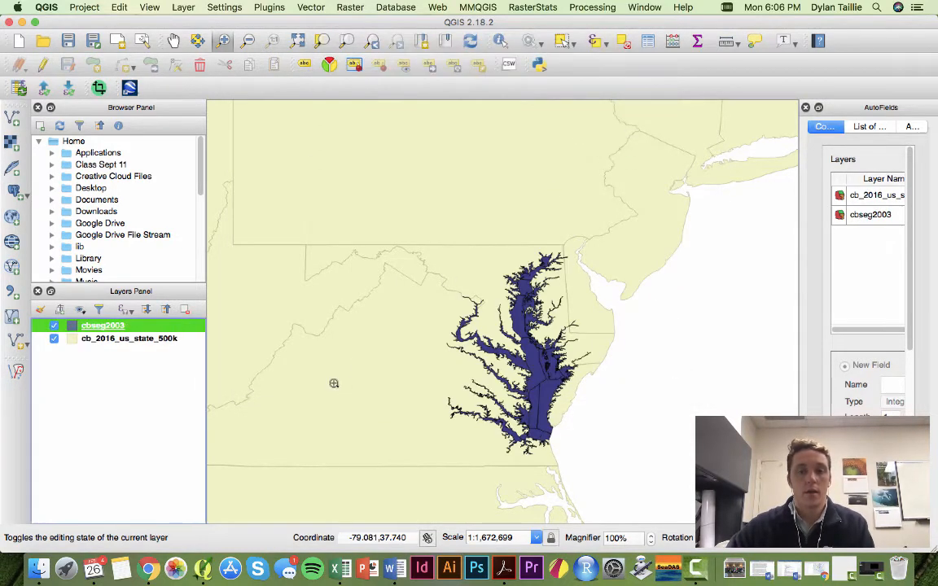
# Move the cbseg2003 layer beneath the states layer and return it to the top of the layer order.
pyautogui.click(89, 358)
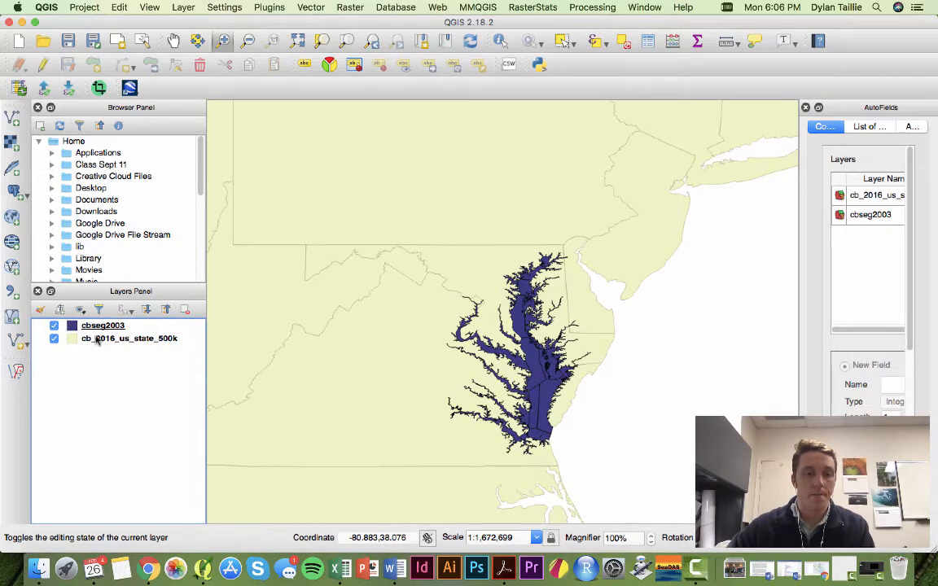
pyautogui.moveTo(103, 328)
pyautogui.mouseDown()
pyautogui.moveTo(104, 350)
pyautogui.moveTo(107, 343)
pyautogui.mouseUp()
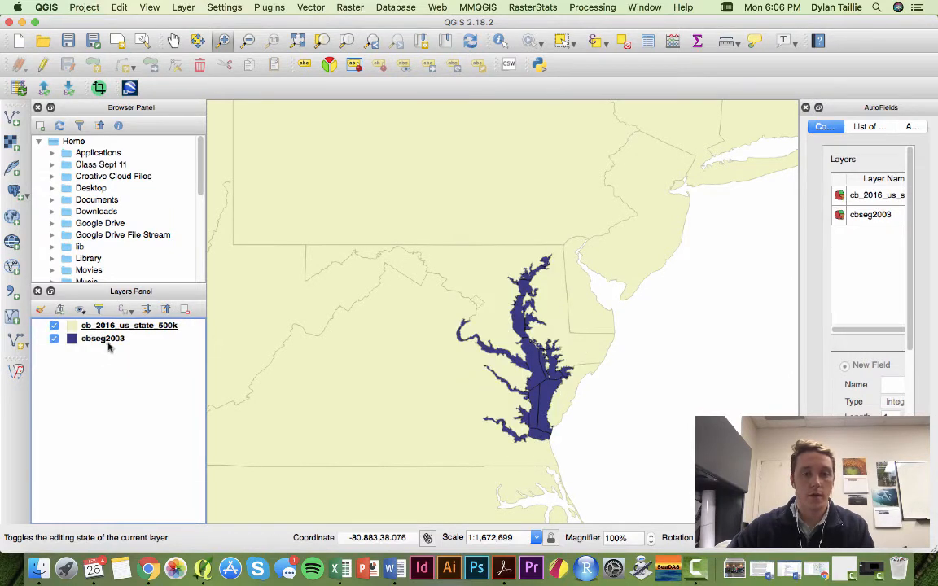
pyautogui.click(108, 343)
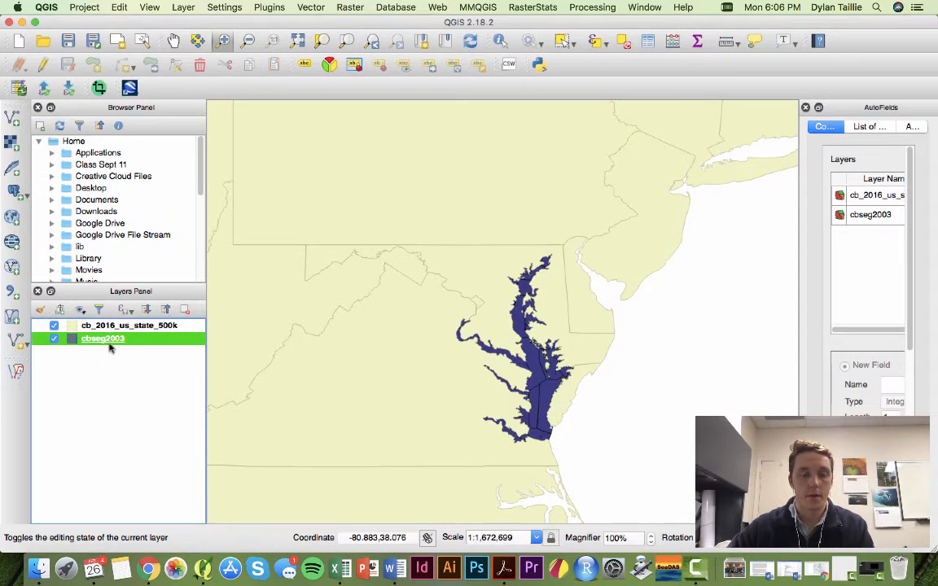
pyautogui.moveTo(110, 346); pyautogui.dragTo(106, 325)
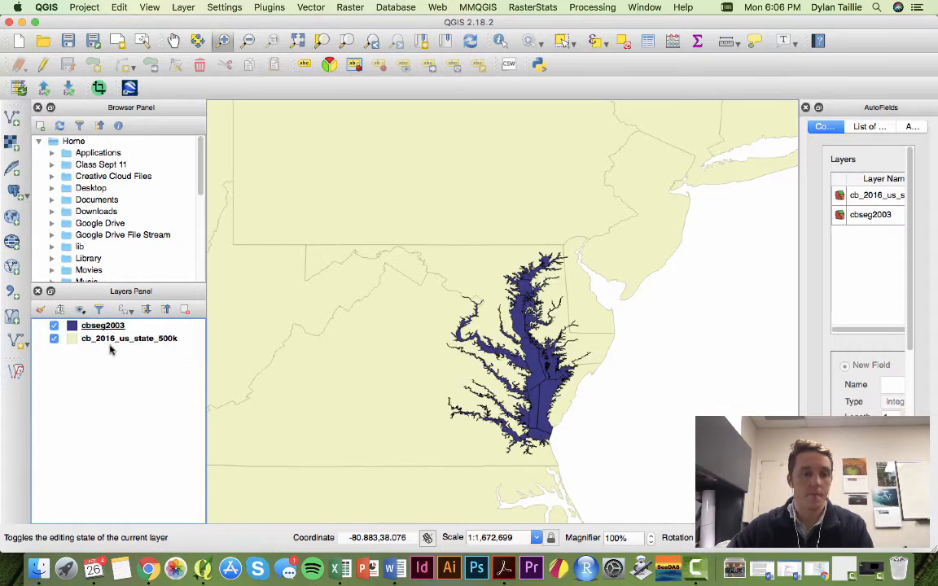
# Style the cbseg2003 layer with the preset 'water' fill symbol and accept the layer properties.
pyautogui.click(102, 326)
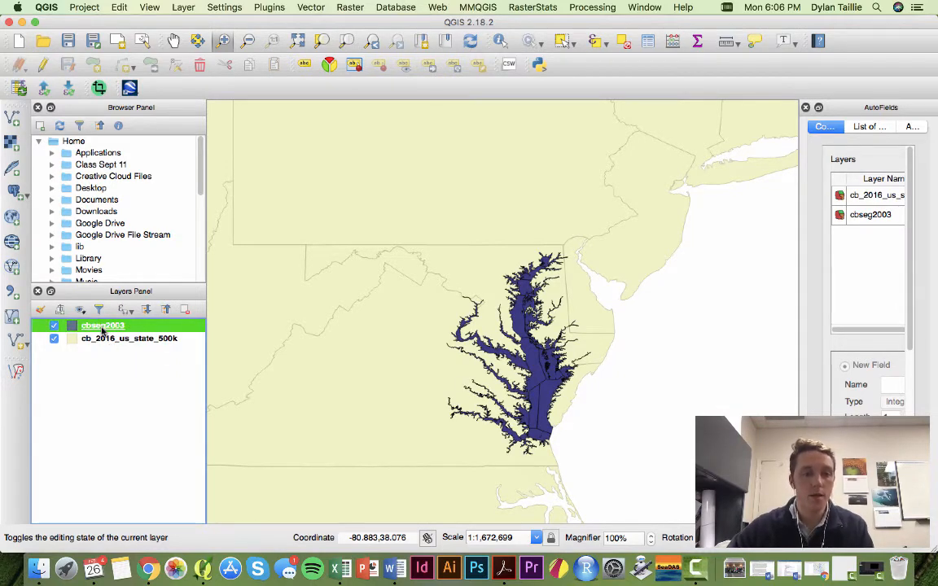
pyautogui.rightClick(102, 326)
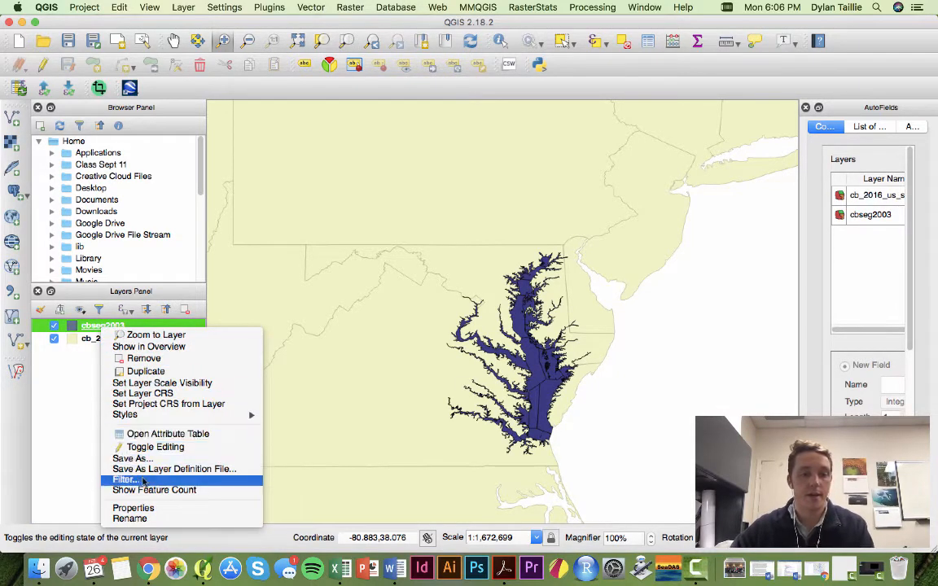
pyautogui.click(153, 508)
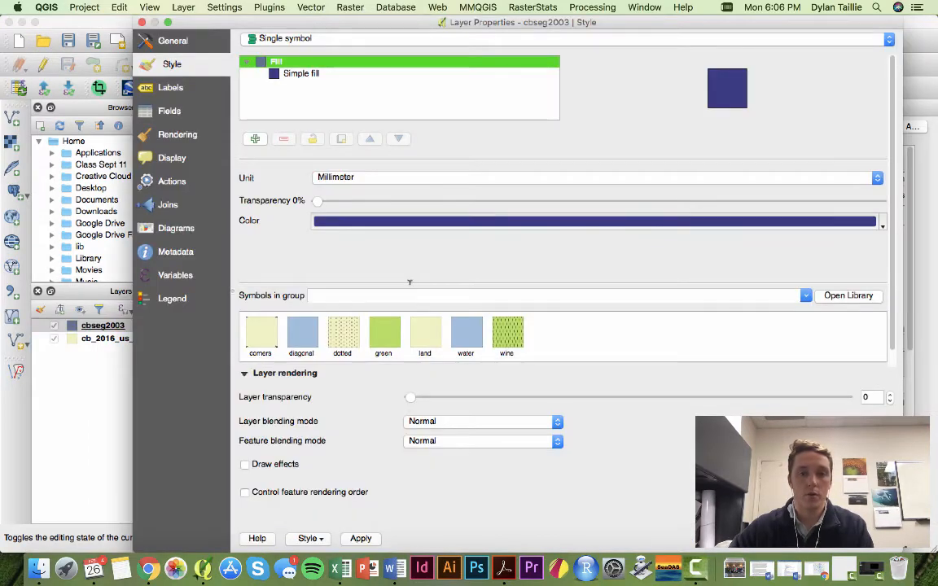
pyautogui.click(466, 332)
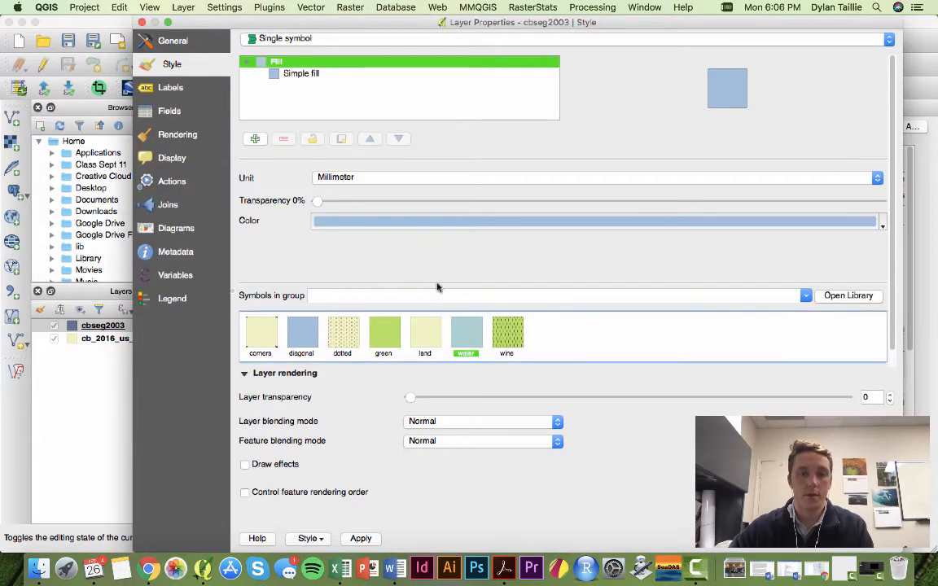
pyautogui.click(299, 74)
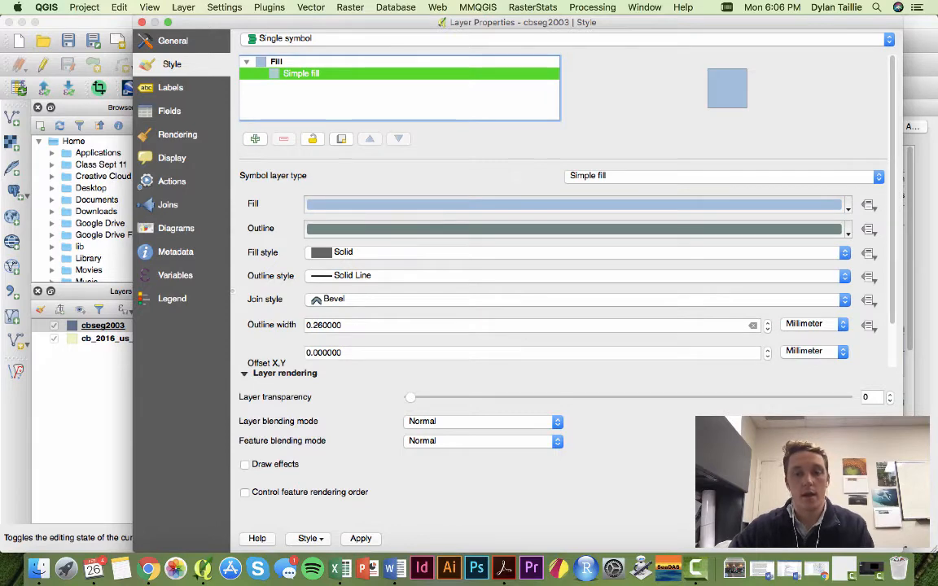
pyautogui.click(873, 538)
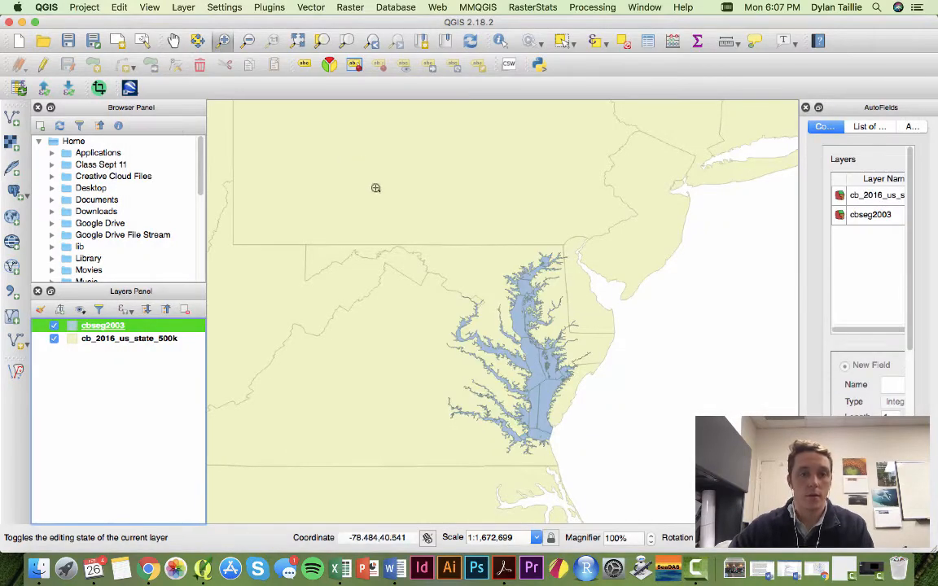
# Examine the AREA, PERIMETER and CBPSEG fields in the cbseg2003 attribute table and close the table.
pyautogui.moveTo(396, 219); pyautogui.dragTo(645, 456)
pyautogui.moveTo(316, 237); pyautogui.dragTo(611, 499)
pyautogui.rightClick(120, 326)
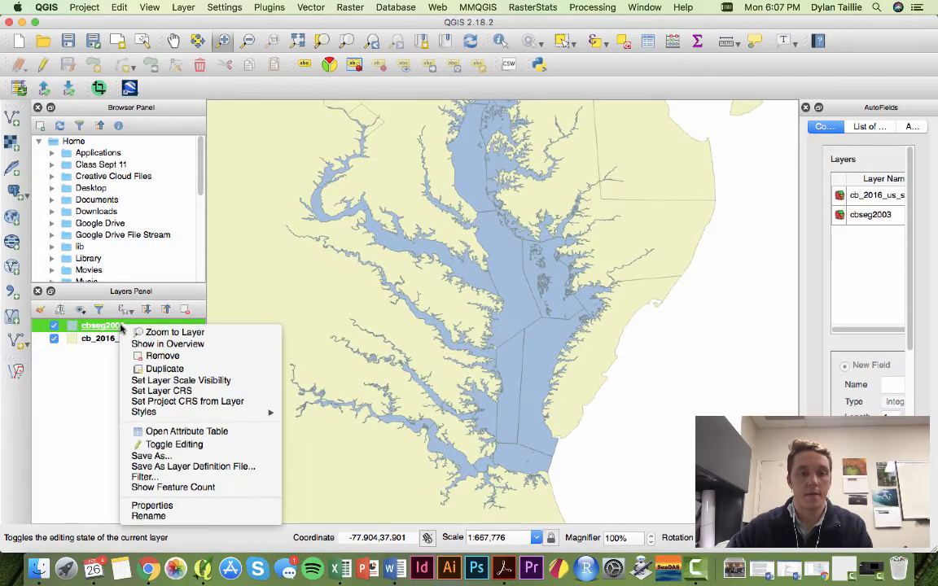
pyautogui.click(193, 432)
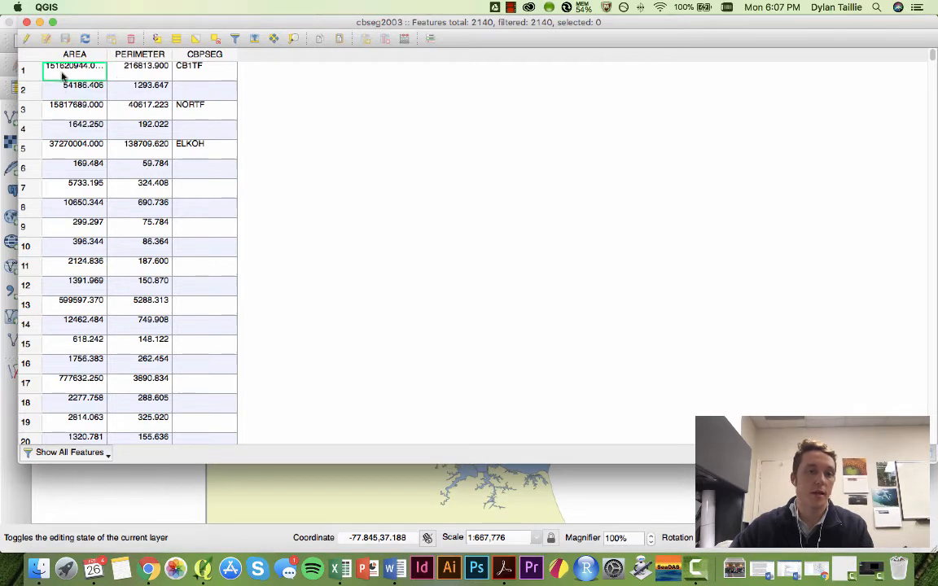
pyautogui.click(130, 72)
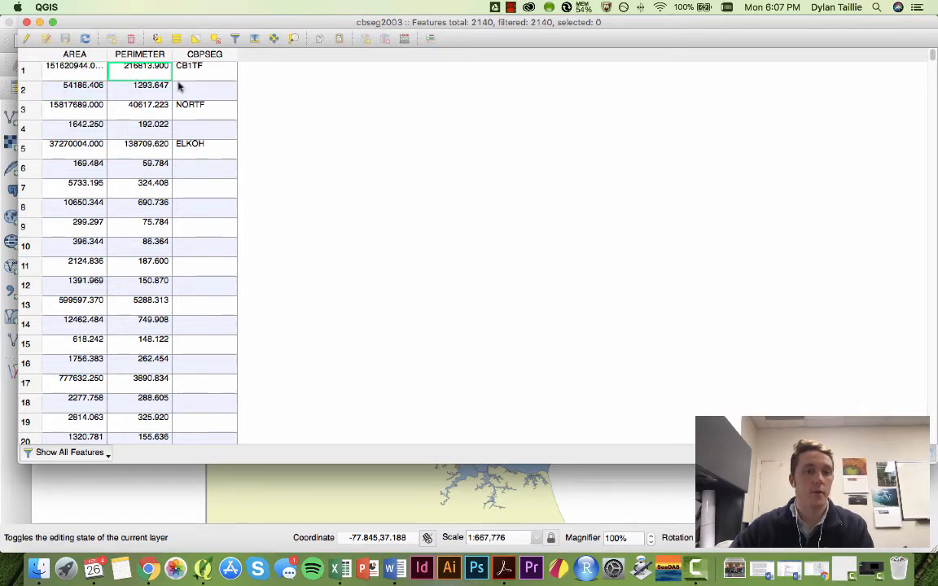
pyautogui.click(202, 69)
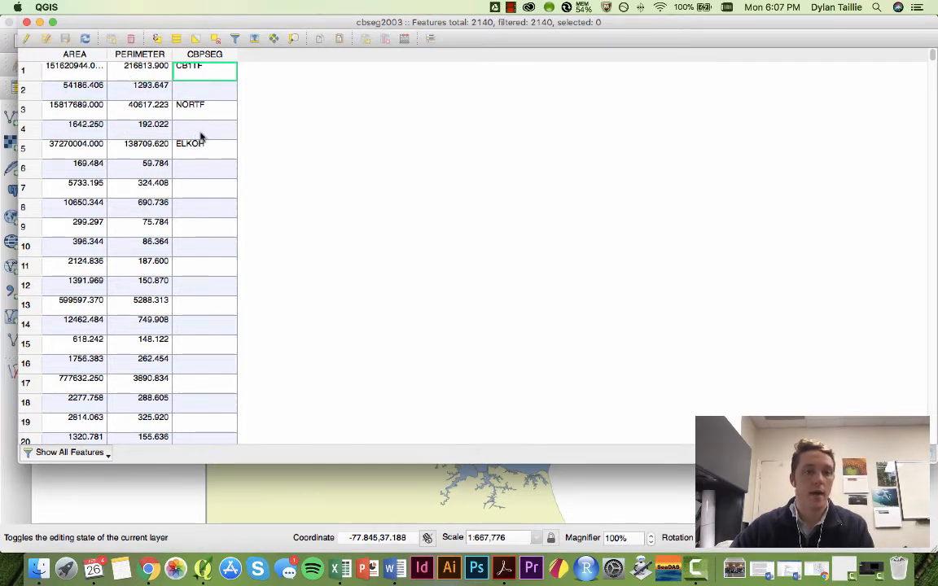
pyautogui.click(26, 23)
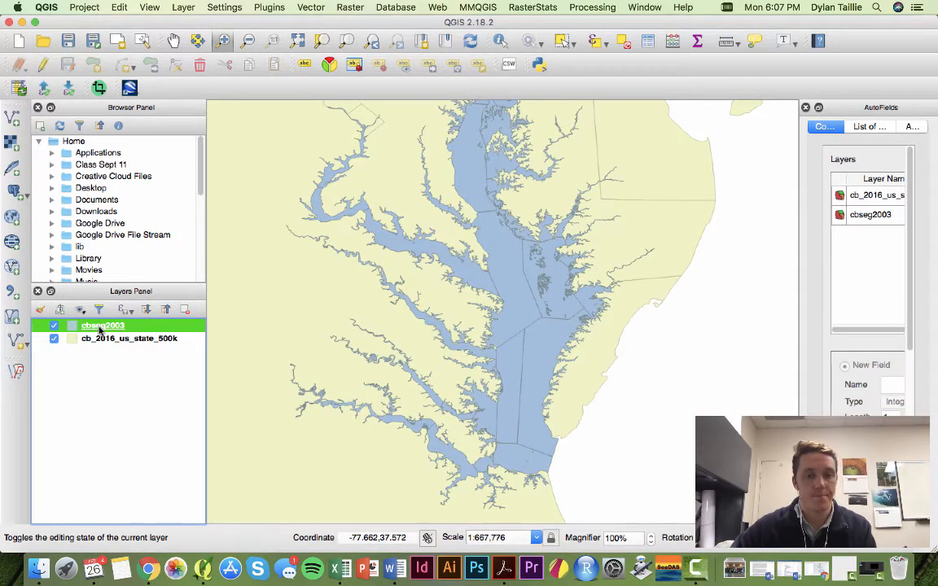
# Copy the HTML notation of the Simple fill's fill color in the cbseg2003 layer properties.
pyautogui.rightClick(100, 328)
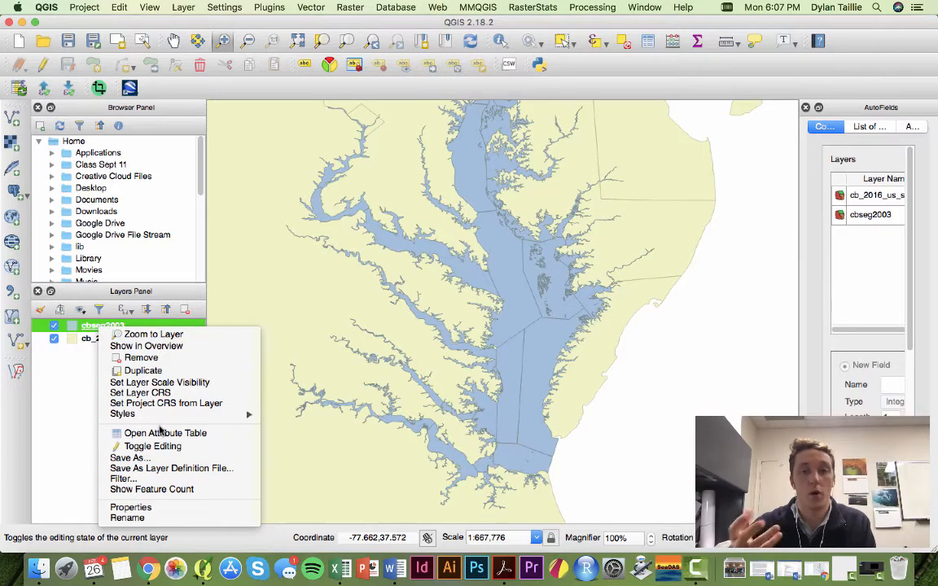
pyautogui.click(151, 507)
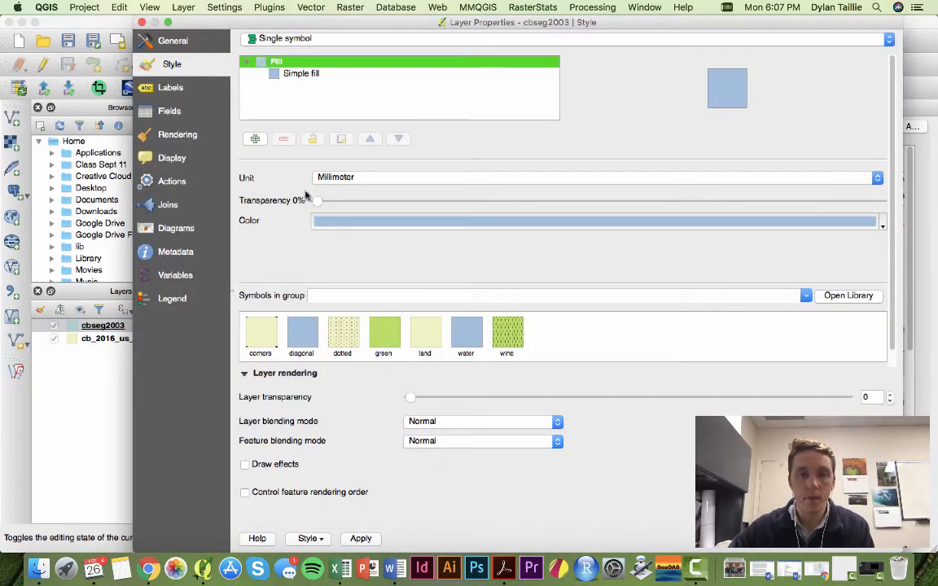
pyautogui.click(305, 74)
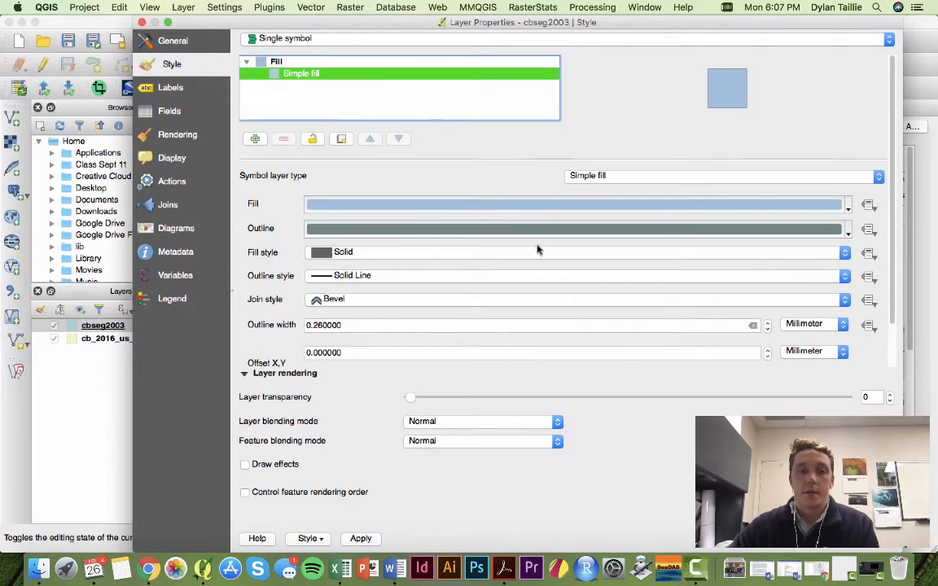
pyautogui.click(605, 226)
pyautogui.click(568, 205)
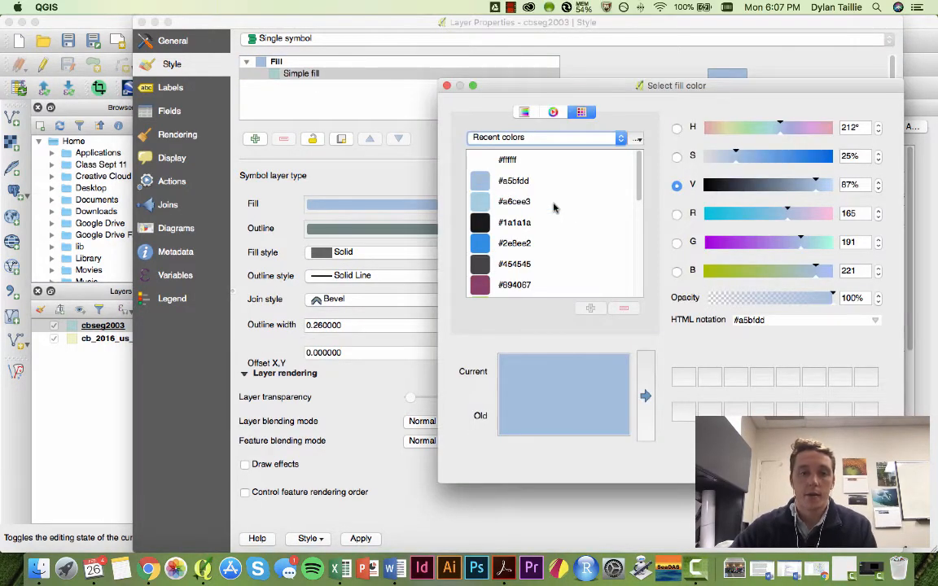
pyautogui.click(746, 320)
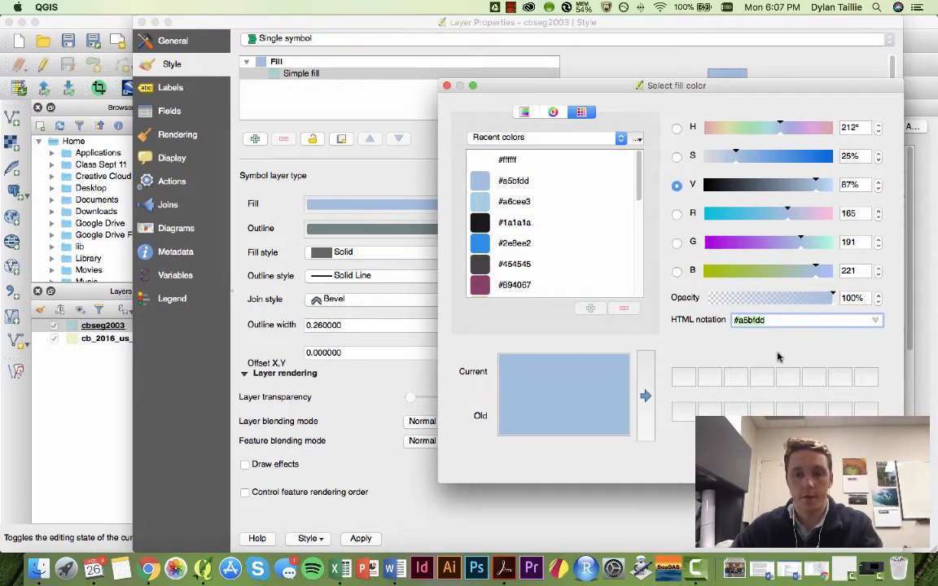
pyautogui.click(862, 463)
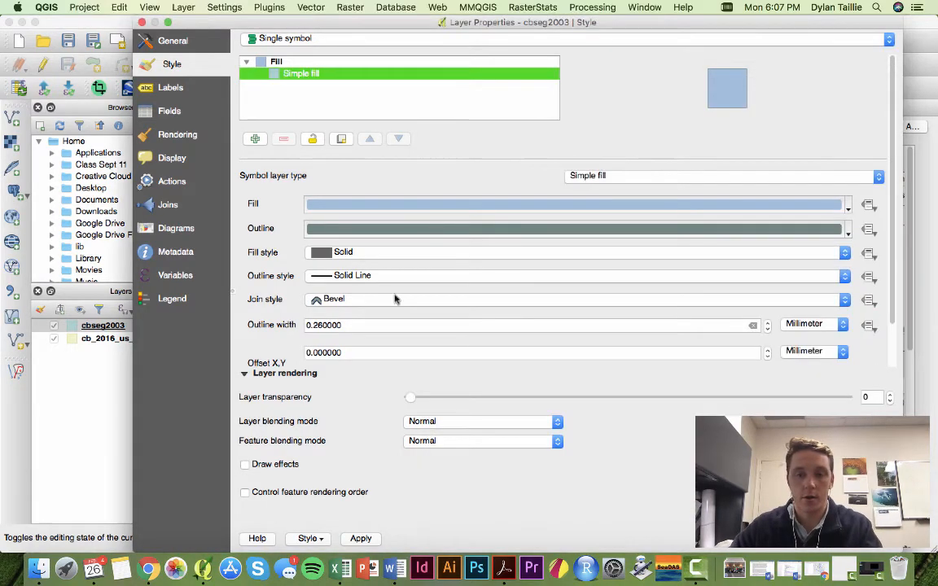
# Set the cbseg2003 outline color to #a5bfdd so it matches the fill, and accept the layer properties.
pyautogui.click(495, 229)
pyautogui.tripleClick(587, 298)
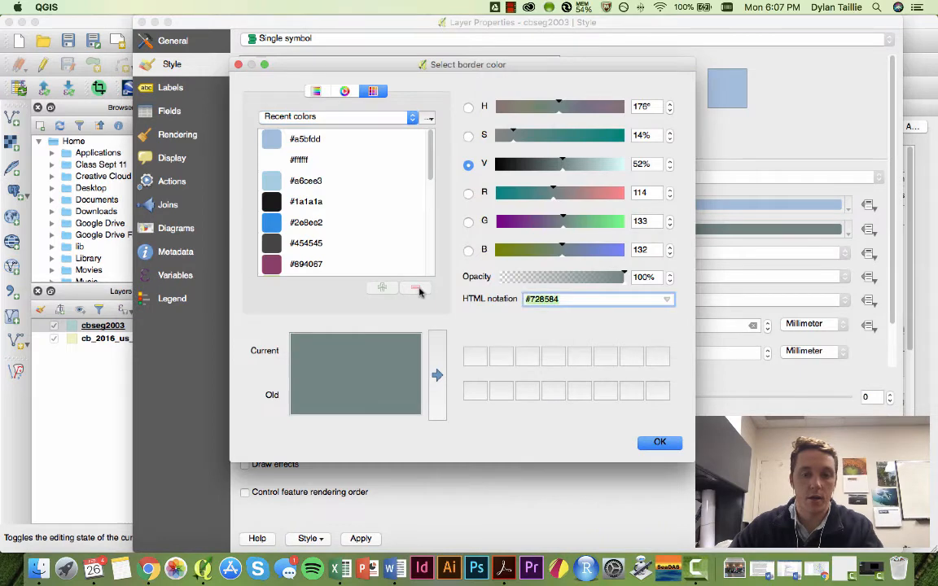
pyautogui.write('#a5bfdc')
pyautogui.press('Return')
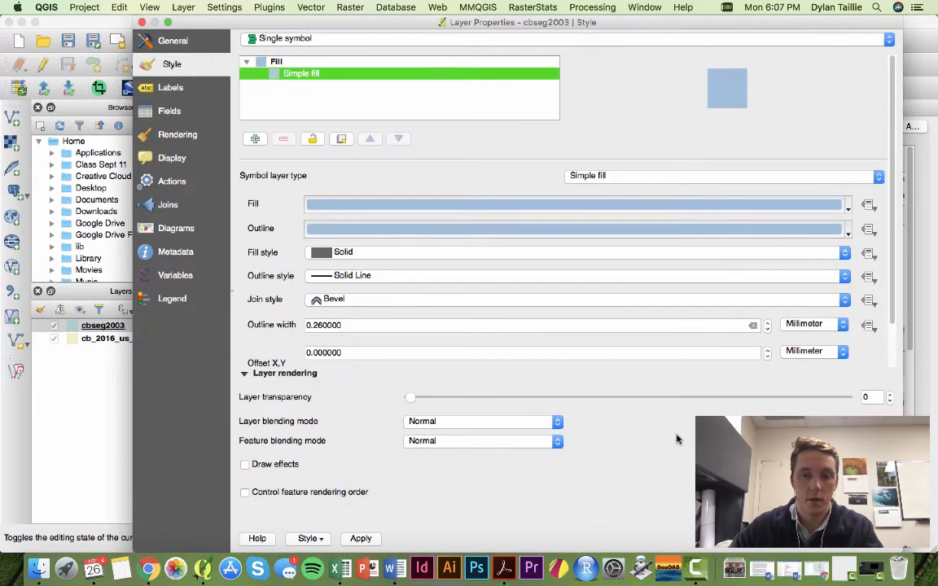
pyautogui.press('Return')
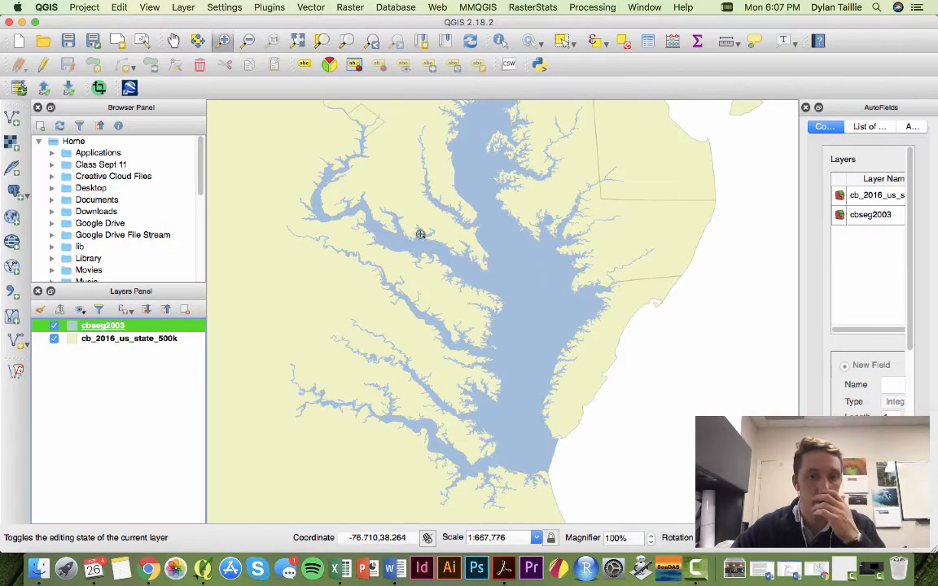
# Zoom the map out to show the whole Chesapeake Bay.
pyautogui.click(248, 40)
pyautogui.click(517, 270)
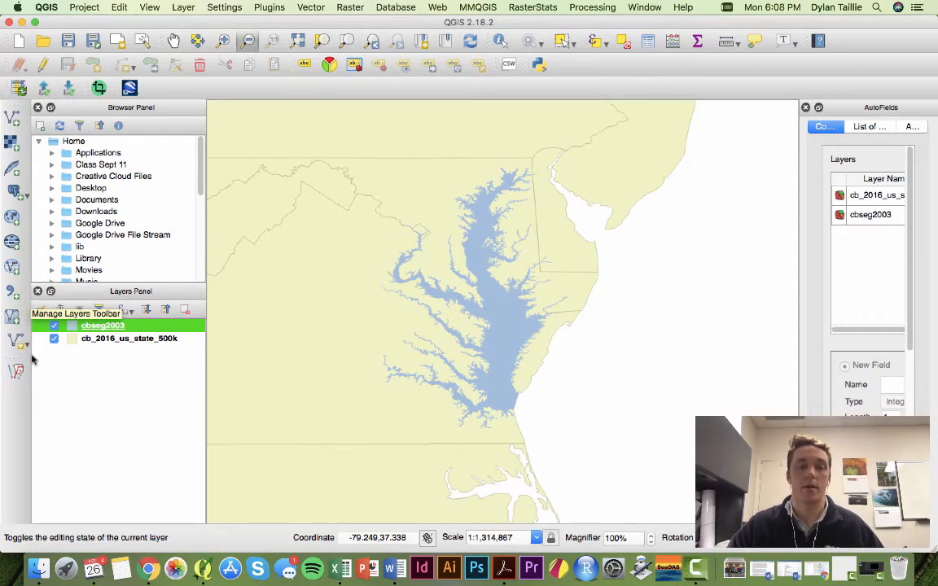
# Switch to Chrome and open the Open Data portal from Maryland's GIS Data Catalog.
pyautogui.click(148, 560)
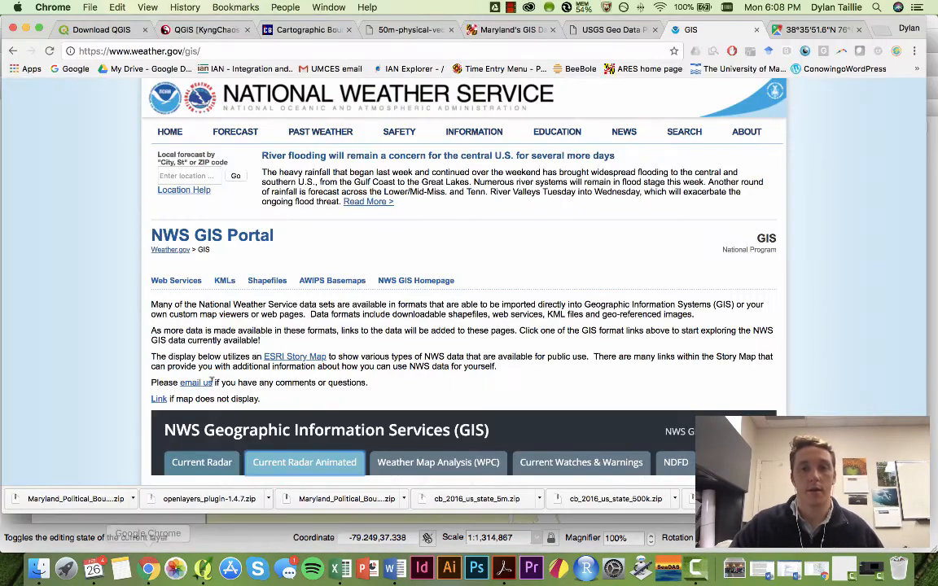
pyautogui.click(497, 29)
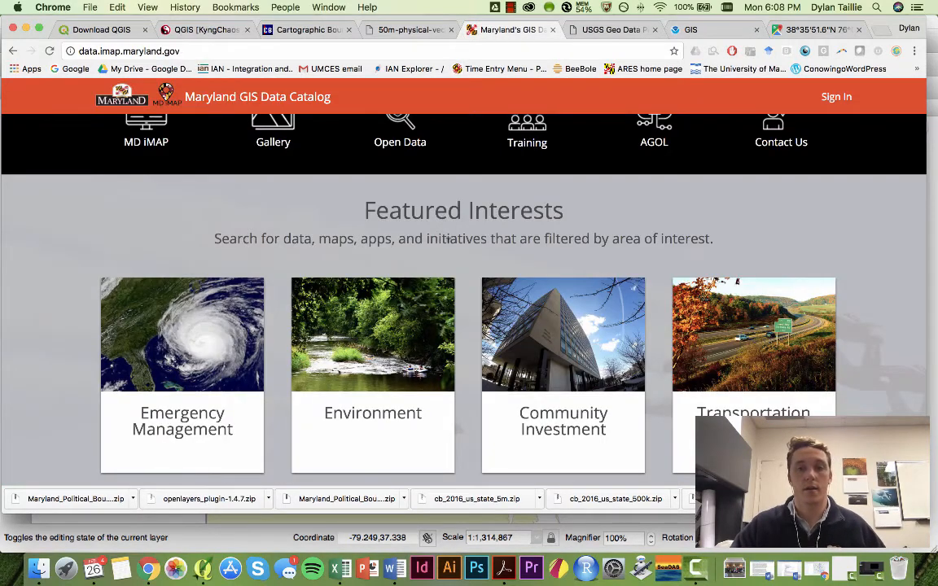
pyautogui.scroll(5, 195, 244)
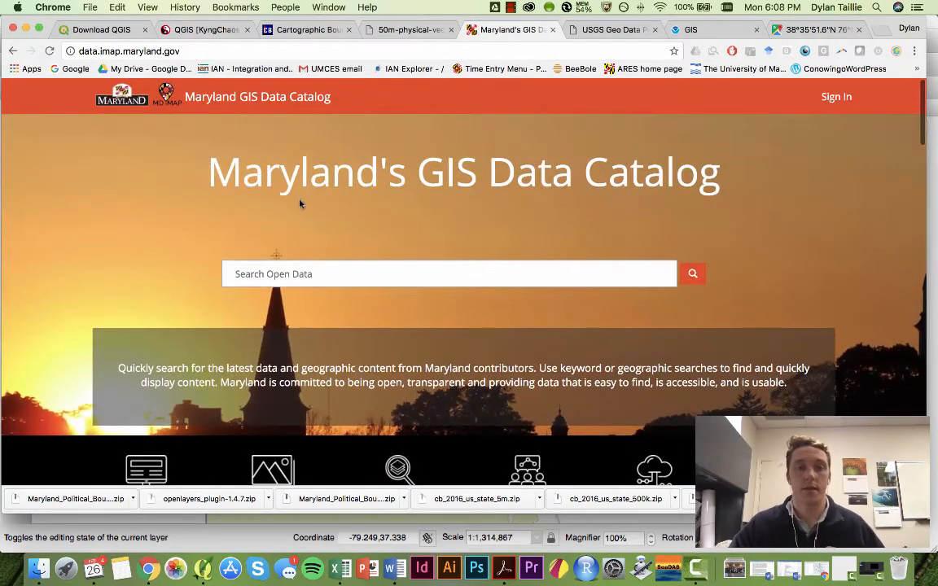
pyautogui.scroll(-3, 331, 306)
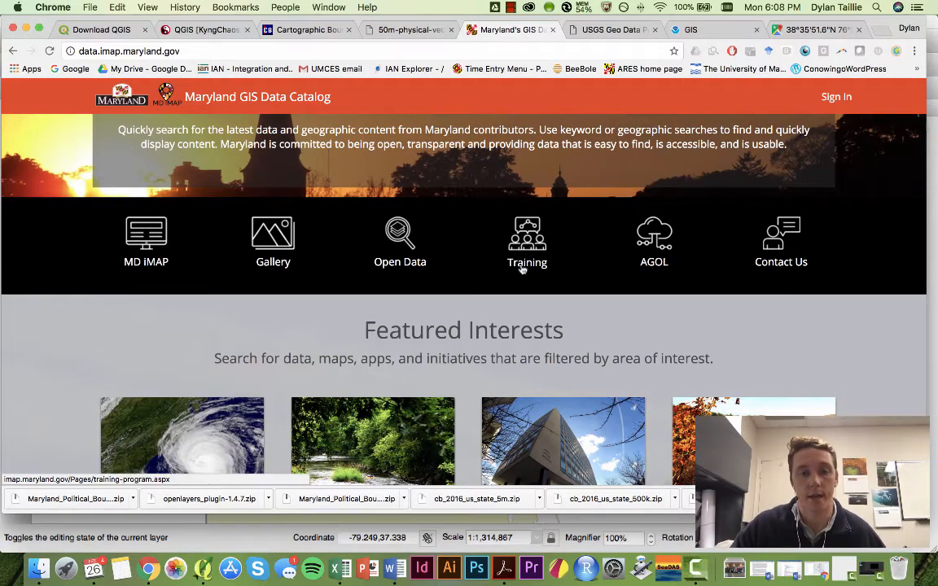
pyautogui.click(377, 236)
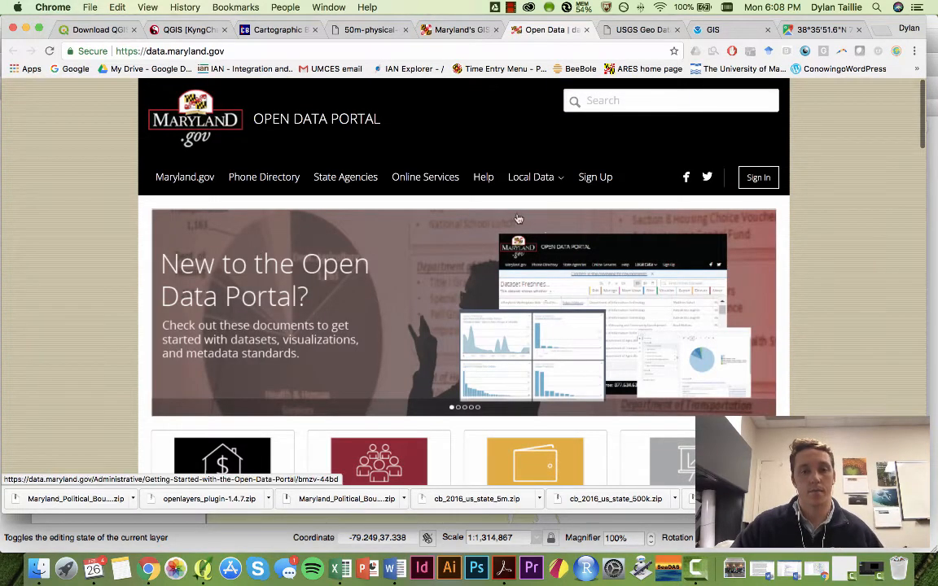
# Look through the Maryland Open Data Portal and filter its datasets by the Boundaries category.
pyautogui.scroll(-9, 466, 293)
pyautogui.scroll(8, 467, 293)
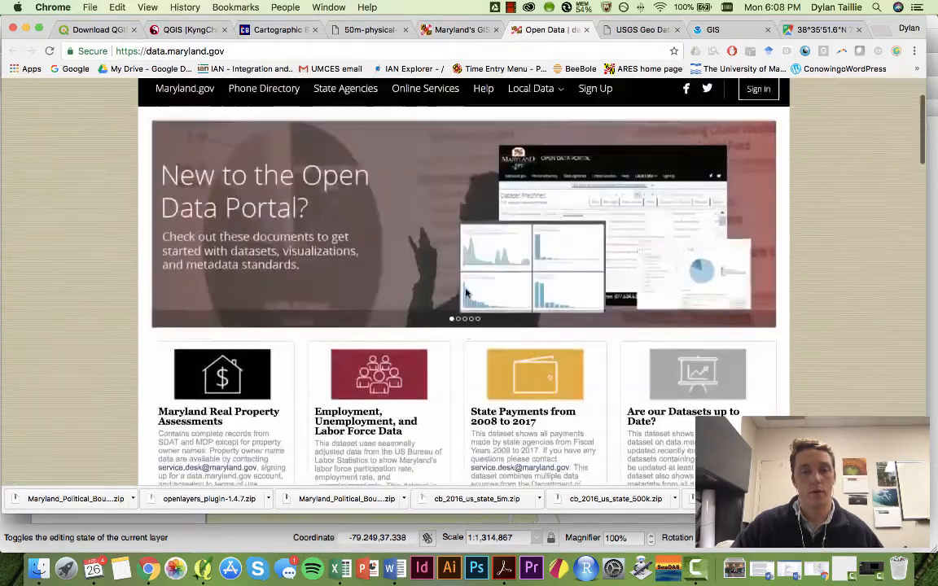
pyautogui.scroll(-5, 440, 289)
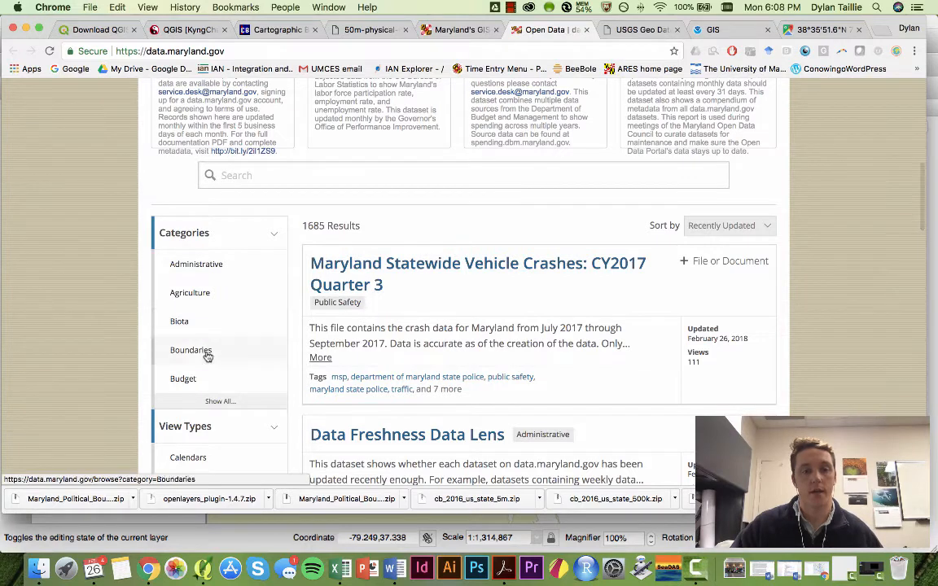
pyautogui.click(269, 359)
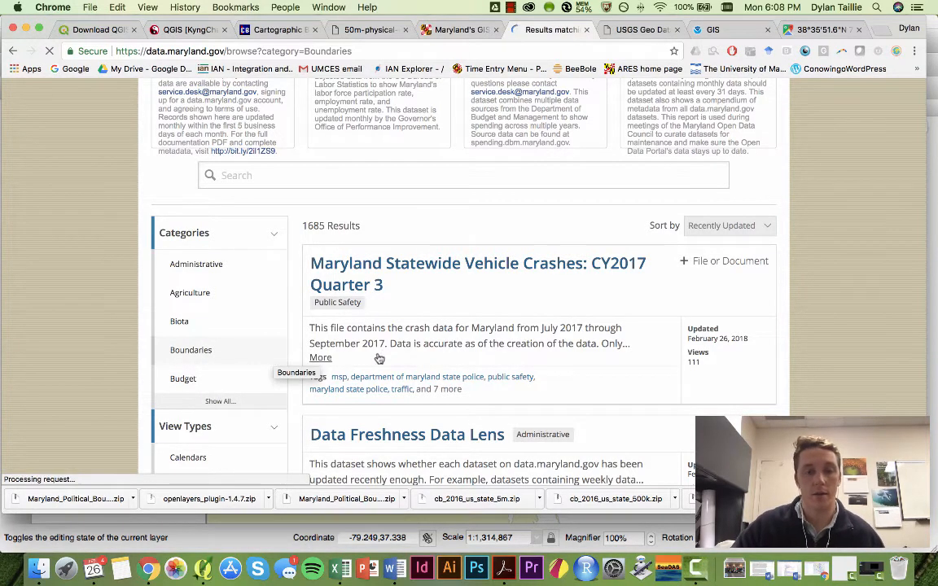
# Find and open the dataset MD iMAP: Maryland Political Boundaries - County Boundaries.
pyautogui.scroll(-5, 383, 354)
pyautogui.scroll(-10, 406, 353)
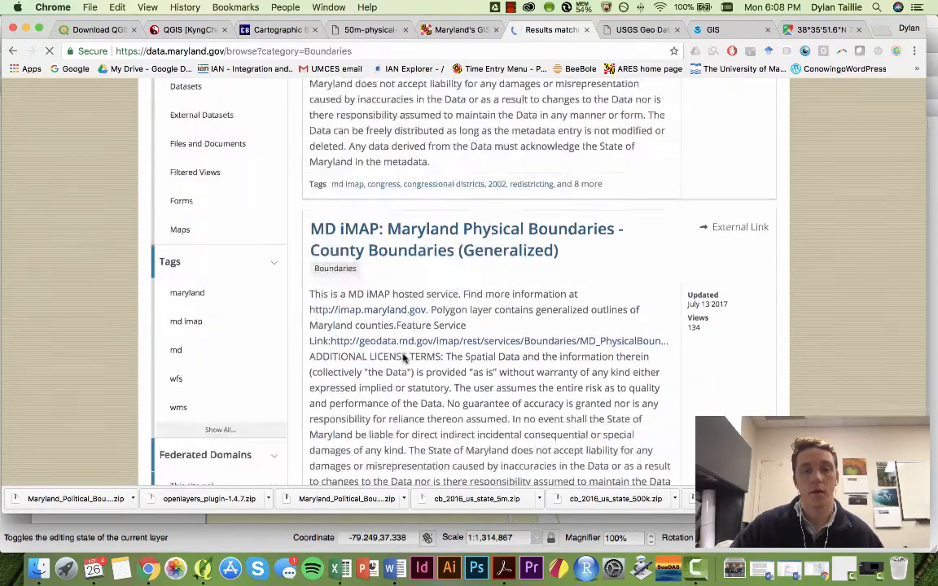
pyautogui.scroll(-3, 420, 362)
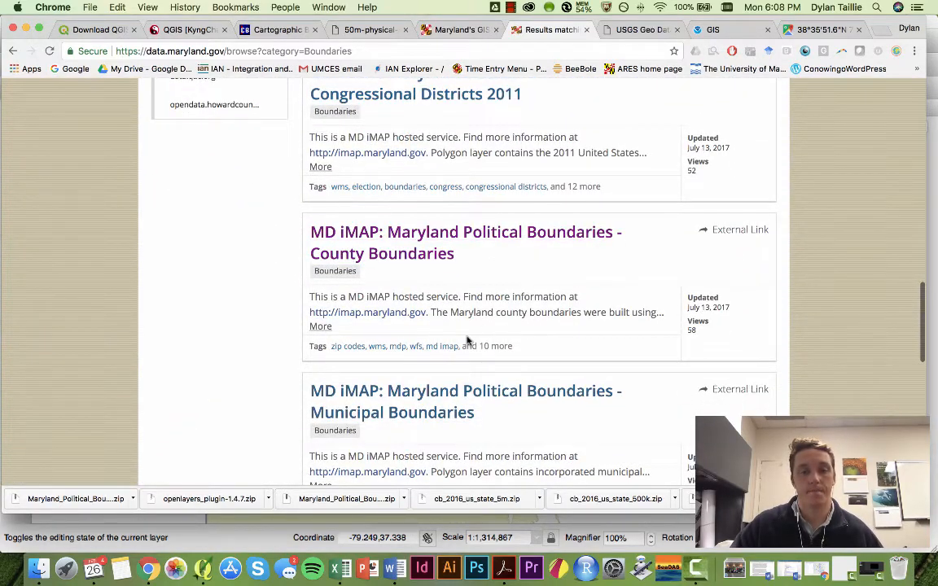
pyautogui.scroll(1, 467, 341)
pyautogui.scroll(2, 370, 161)
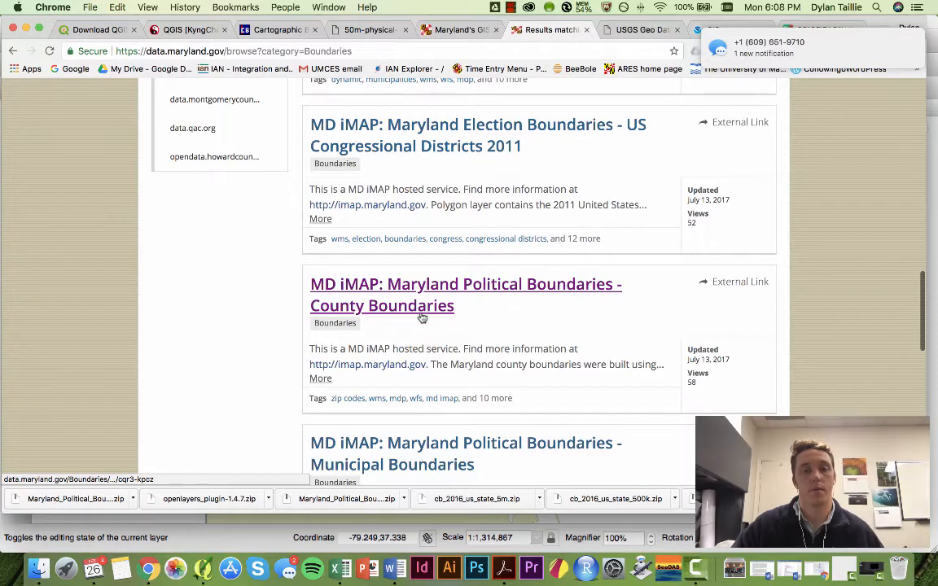
pyautogui.click(424, 306)
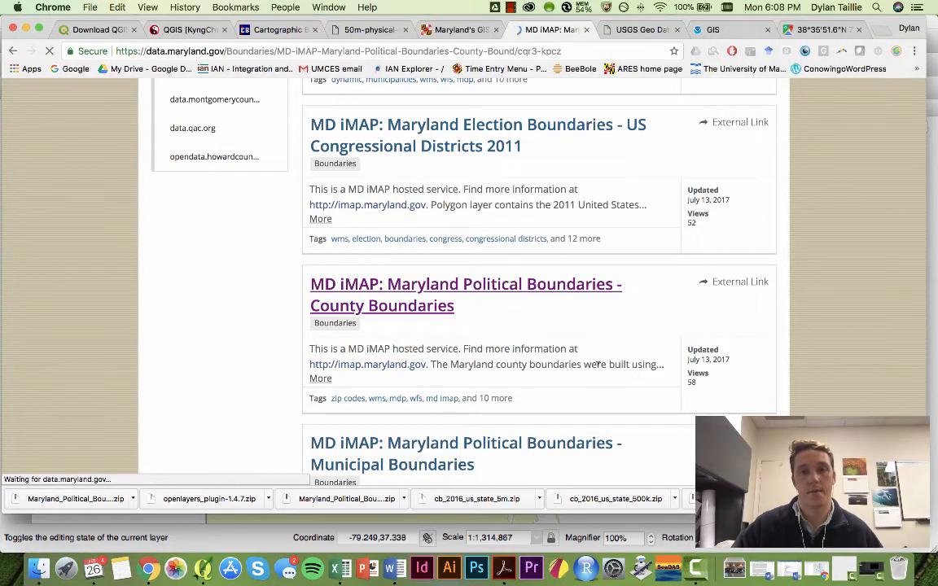
# Start downloading the shapefile zip listed under the County Boundaries dataset's GIS downloads.
pyautogui.scroll(-5, 471, 351)
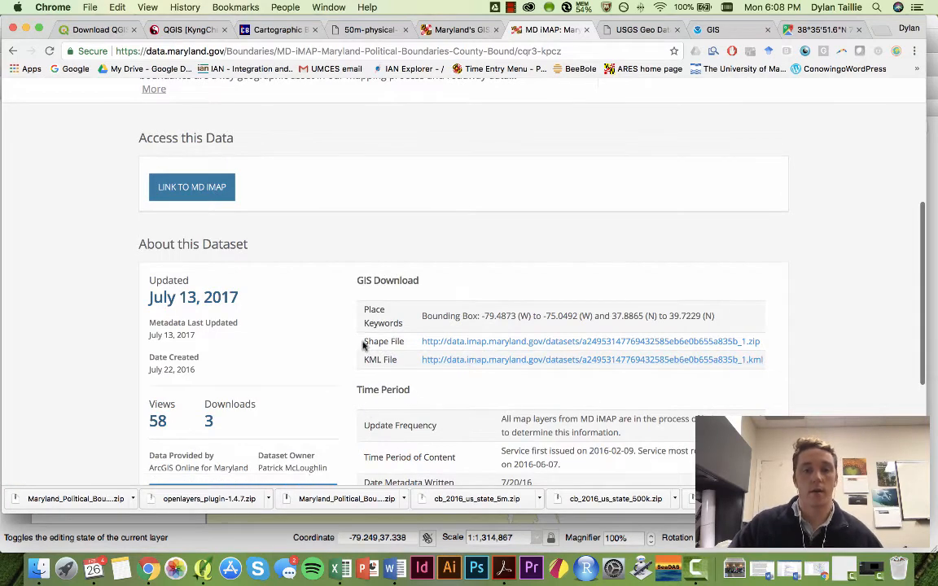
pyautogui.moveTo(363, 342); pyautogui.dragTo(755, 359)
pyautogui.click(794, 350)
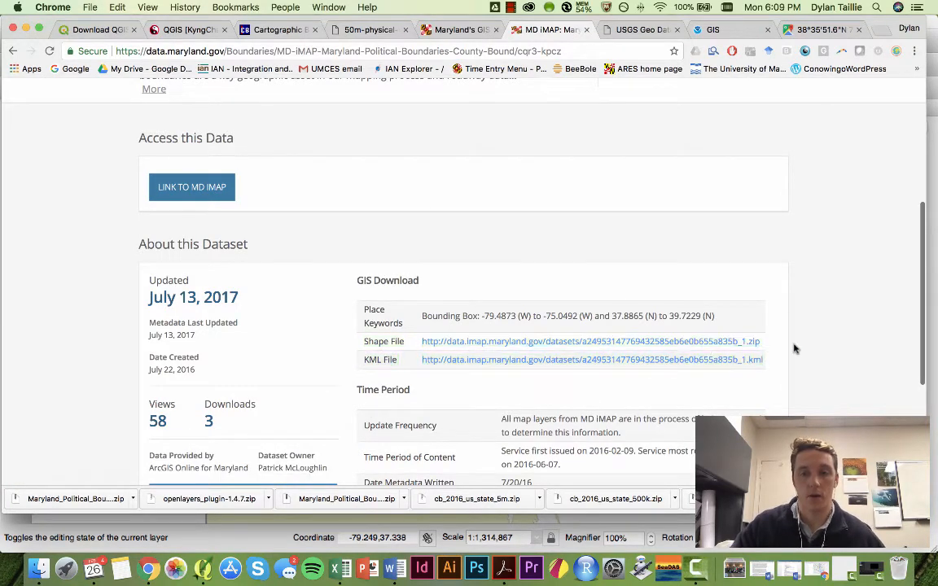
pyautogui.click(691, 343)
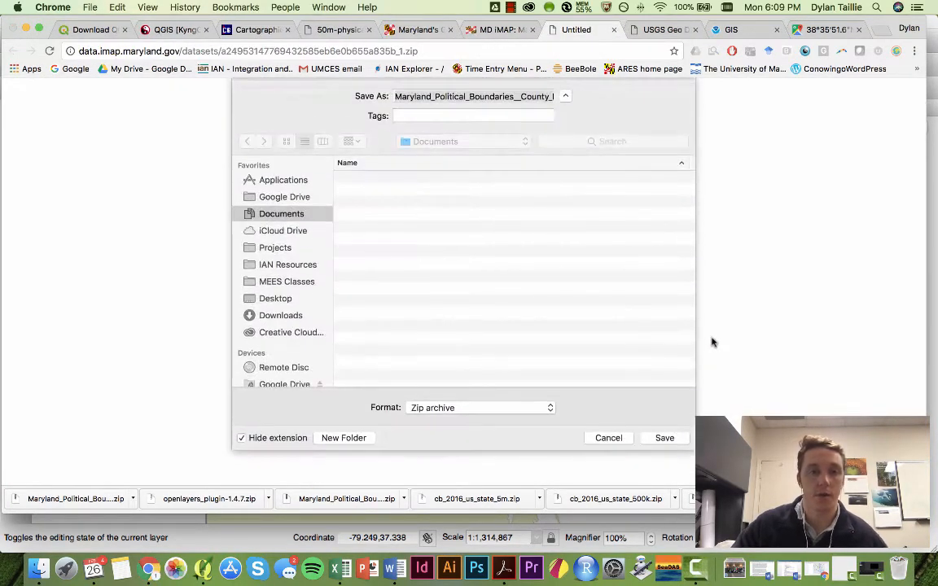
# Create a folder named MD Counties in the GIS folder of IAN Resources for the download.
pyautogui.click(272, 247)
pyautogui.click(302, 267)
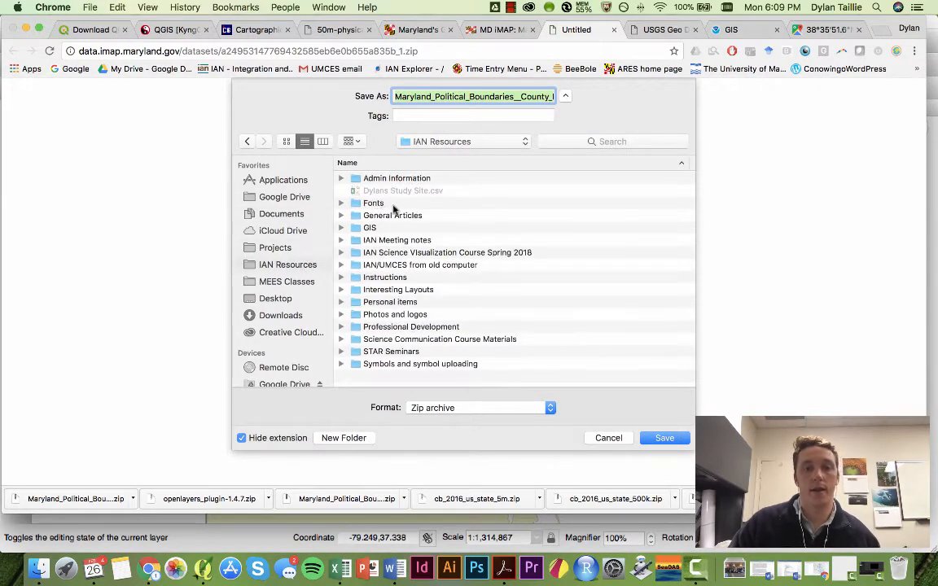
pyautogui.doubleClick(370, 228)
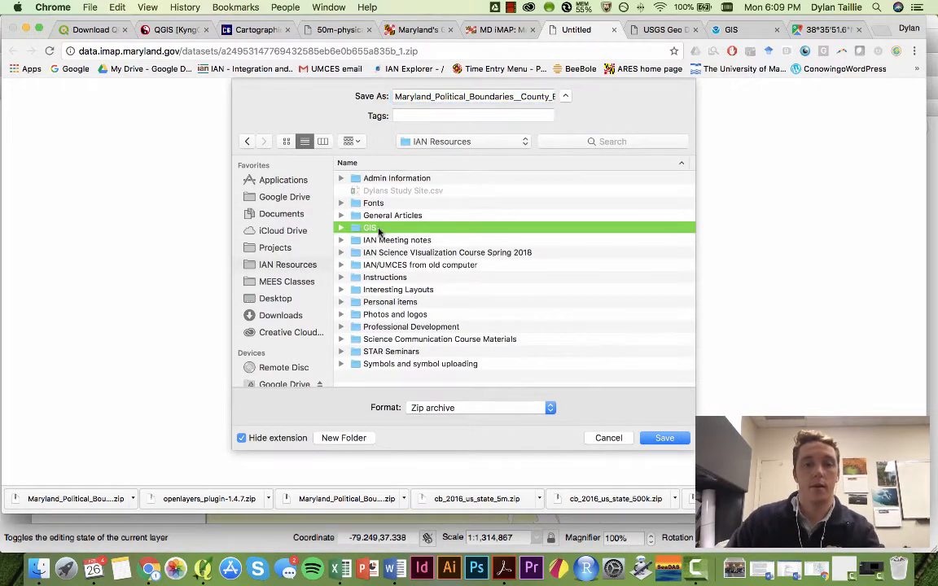
pyautogui.click(368, 439)
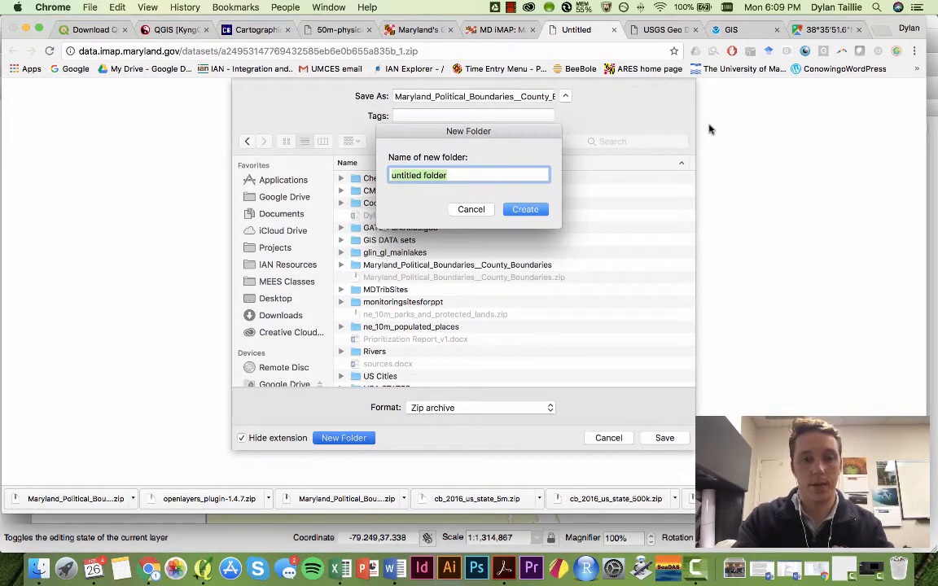
pyautogui.write('MD Counties')
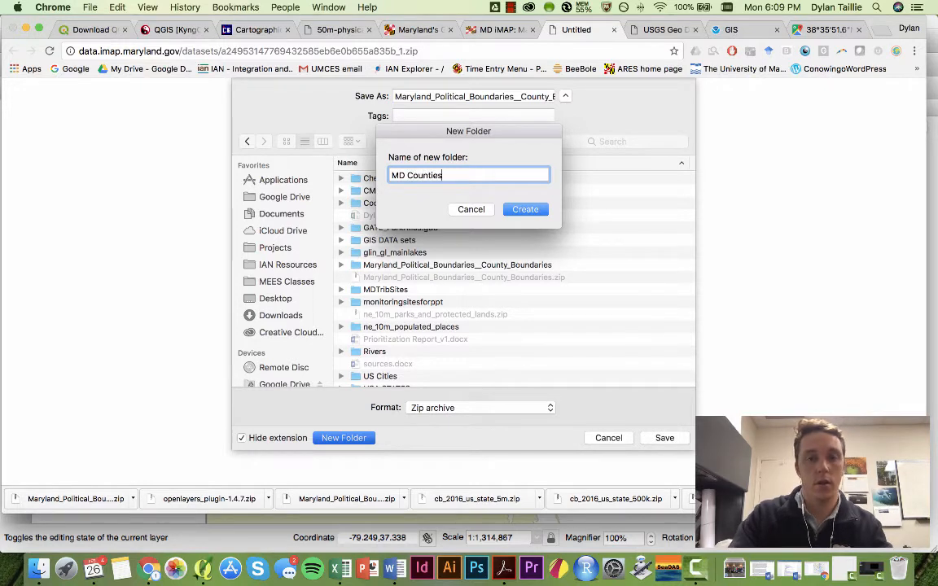
pyautogui.press('Return')
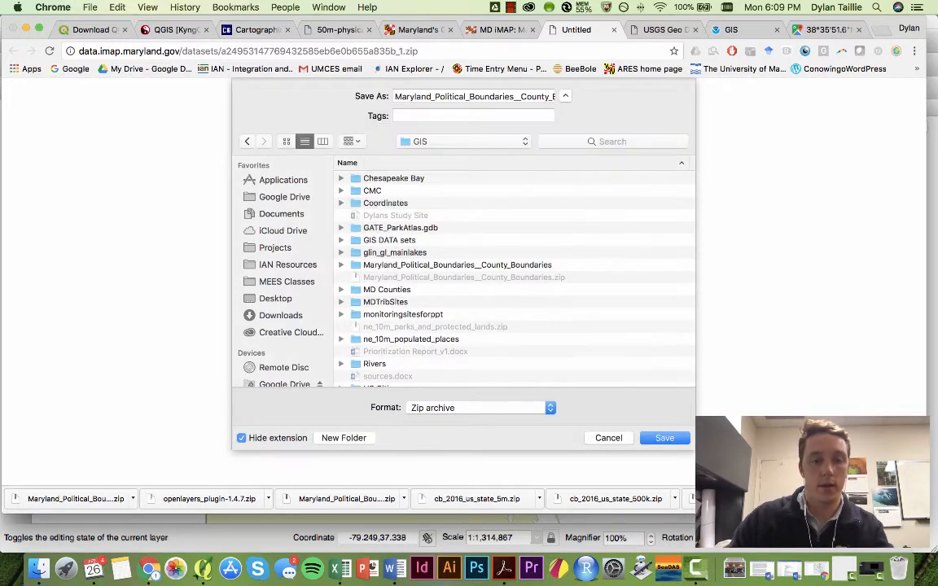
# Save the county boundaries zip archive in the MD Counties folder and extract it.
pyautogui.click(674, 438)
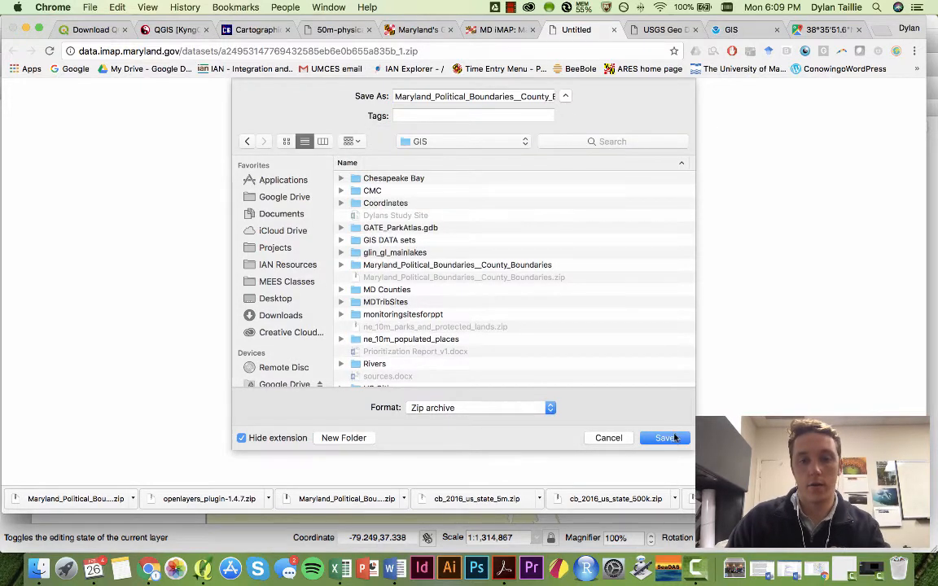
pyautogui.doubleClick(415, 290)
pyautogui.click(661, 437)
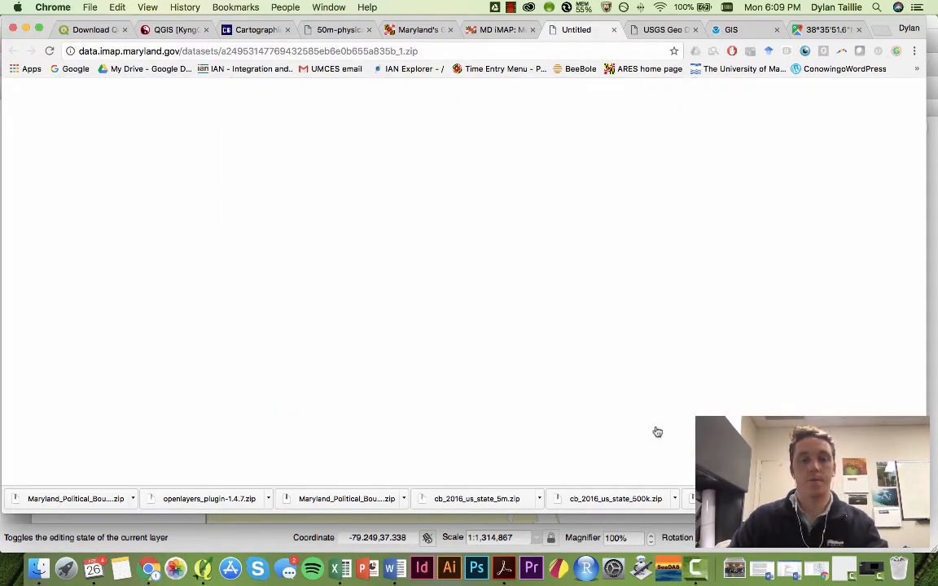
pyautogui.click(51, 499)
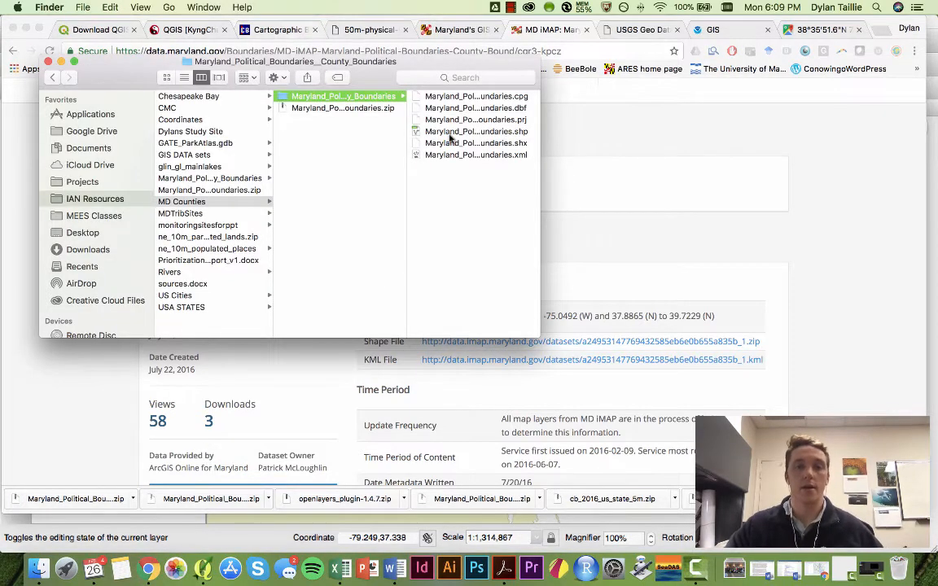
# Add the extracted Maryland county boundaries .shp file to the QGIS map and place its layer below cbseg2003.
pyautogui.click(205, 568)
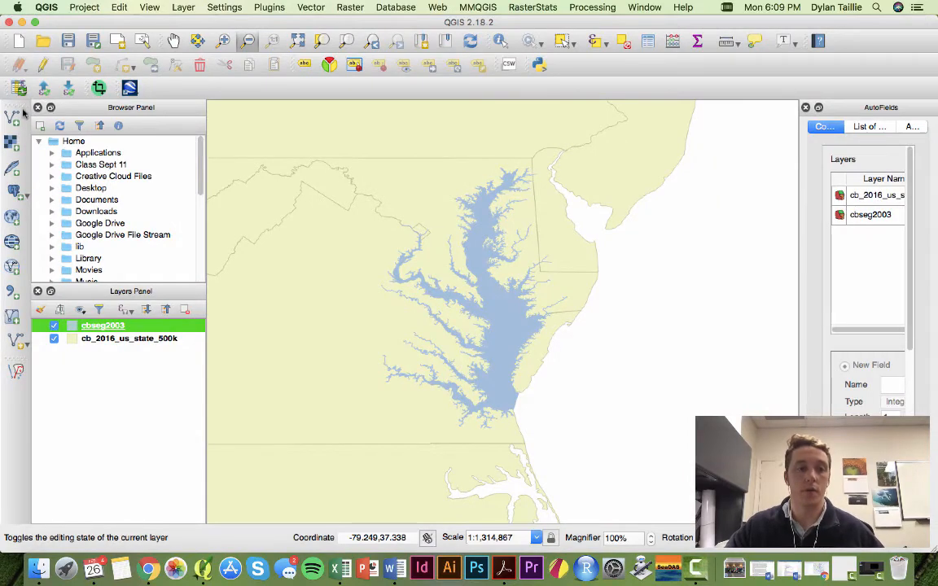
pyautogui.click(38, 569)
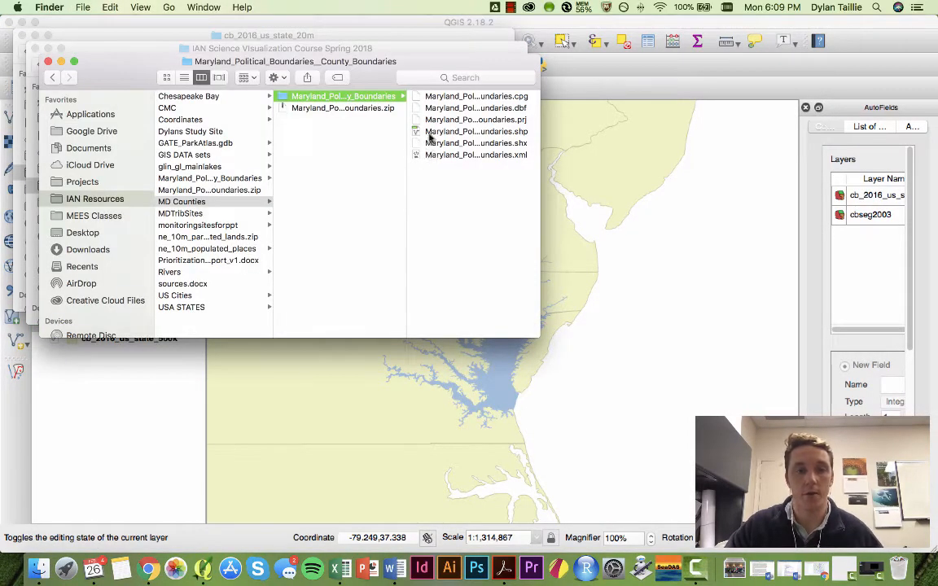
pyautogui.click(456, 132)
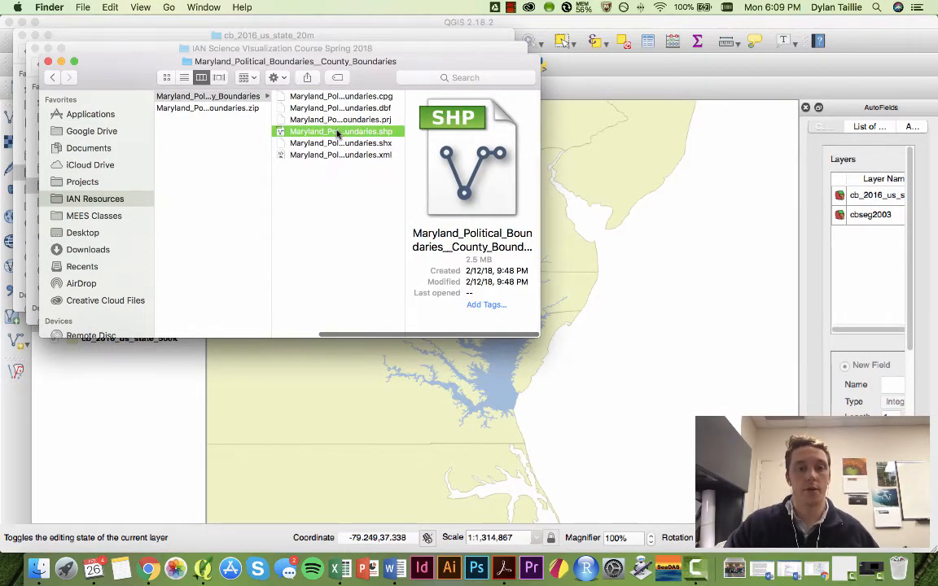
pyautogui.moveTo(338, 134); pyautogui.dragTo(603, 248)
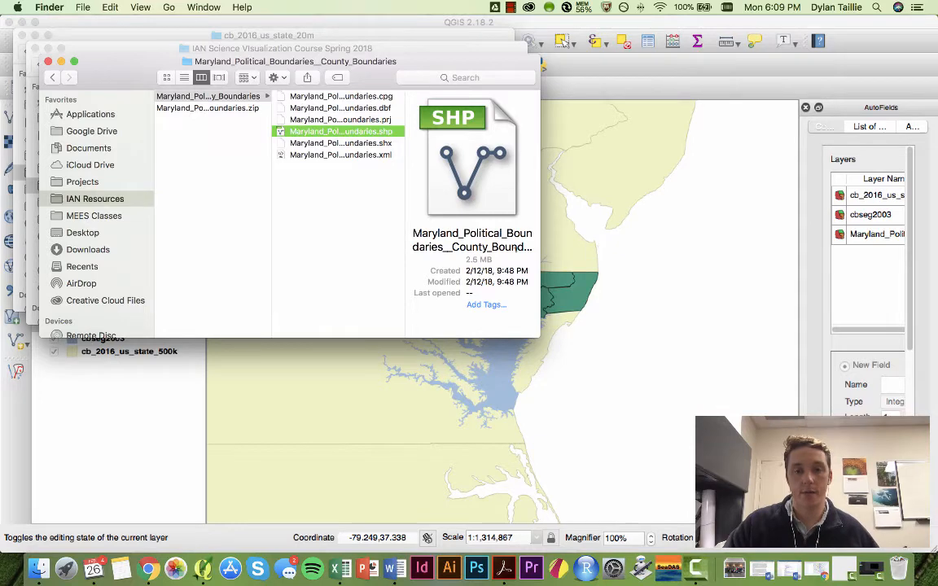
pyautogui.click(634, 73)
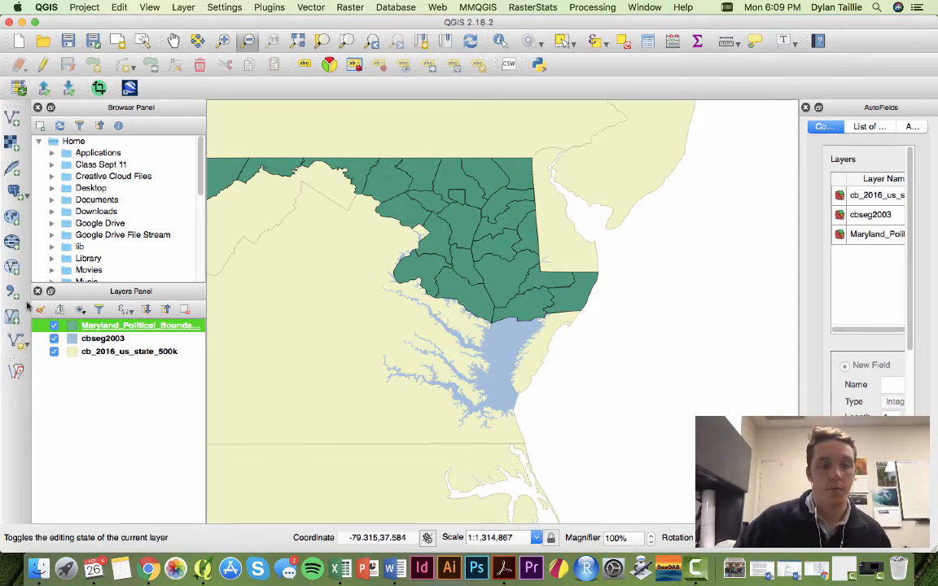
pyautogui.moveTo(139, 326); pyautogui.dragTo(131, 346)
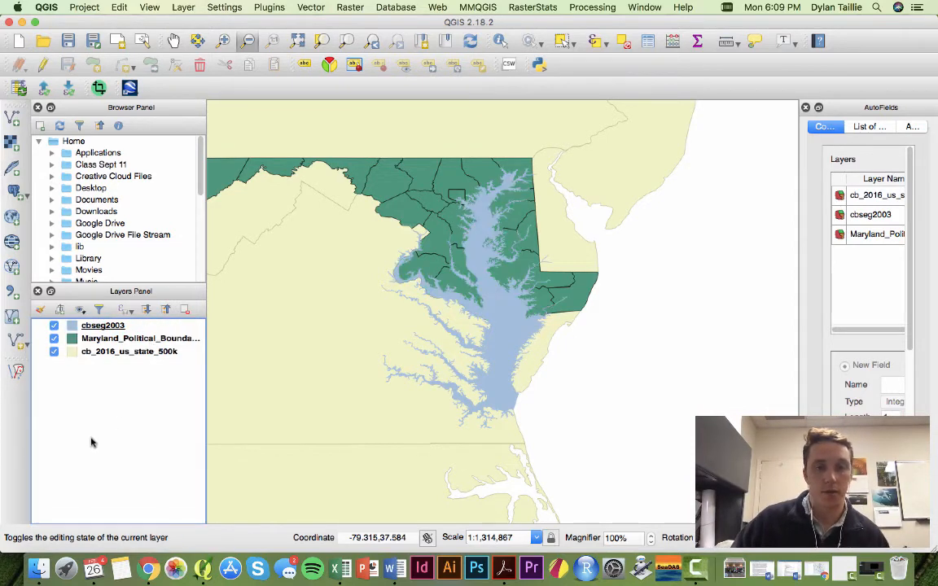
# Examine the Maryland county boundaries layer's attribute table sorted by COUNTY and close the table.
pyautogui.click(98, 340)
pyautogui.rightClick(97, 344)
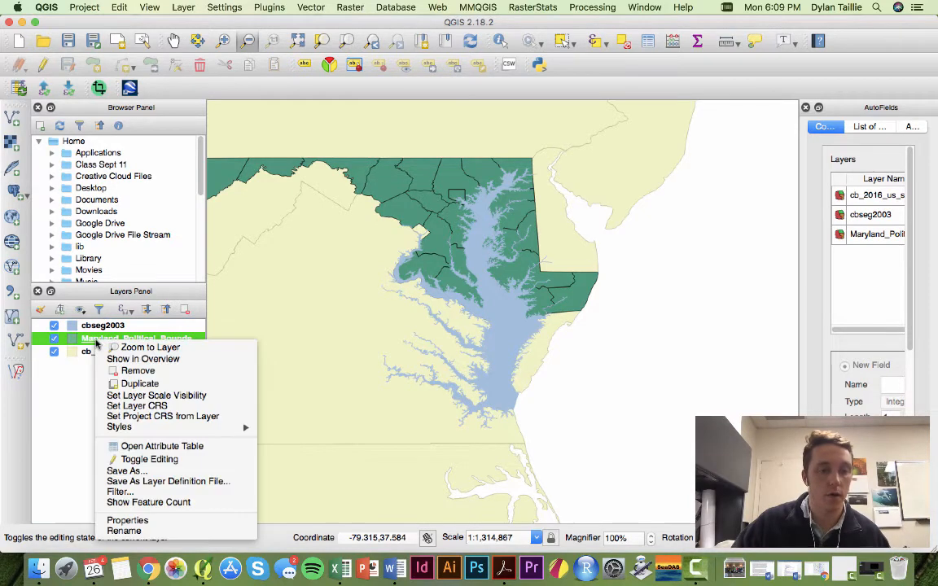
pyautogui.click(159, 446)
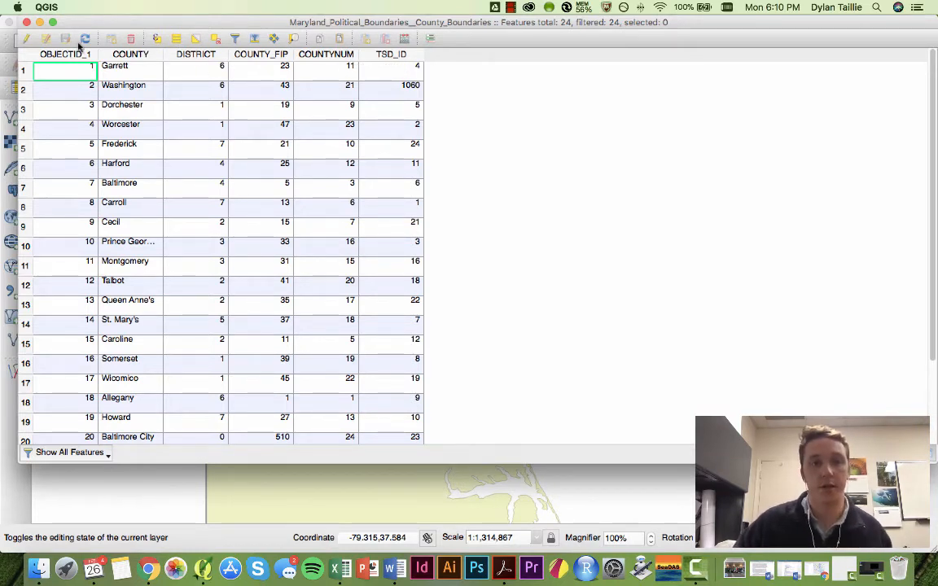
pyautogui.click(130, 54)
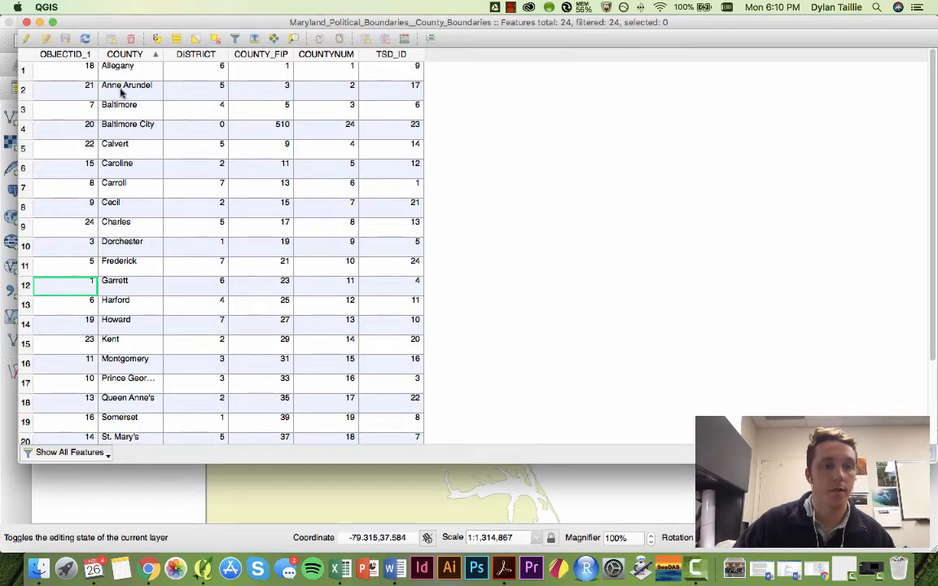
pyautogui.click(27, 23)
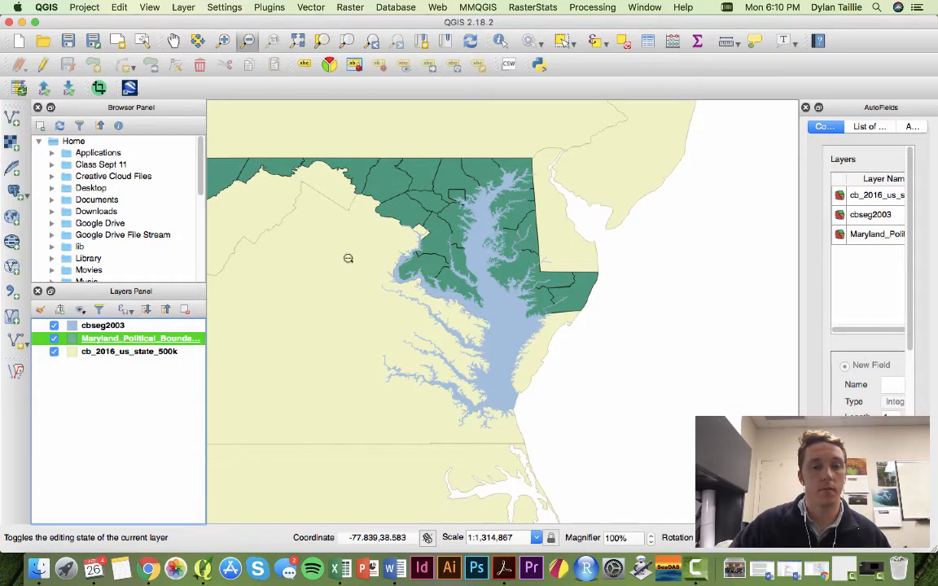
# Zoom the map far out and back in, and show the full extent of all layers.
pyautogui.click(489, 236)
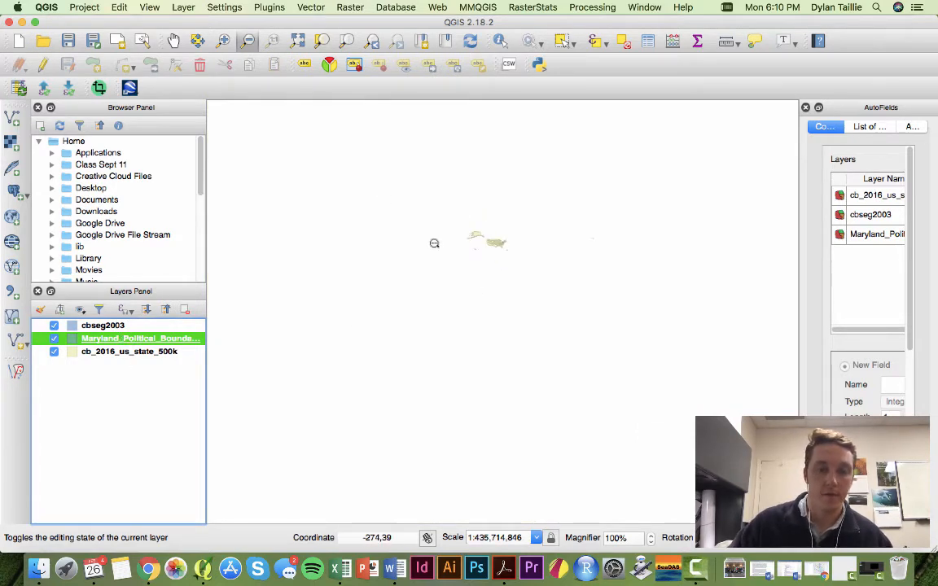
pyautogui.click(224, 41)
pyautogui.click(500, 244)
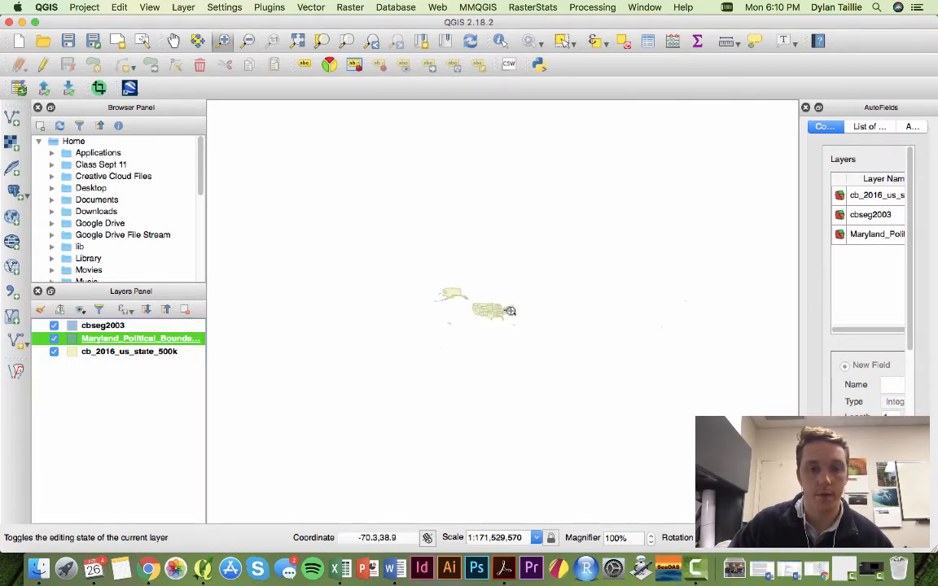
pyautogui.scroll(13, 511, 311)
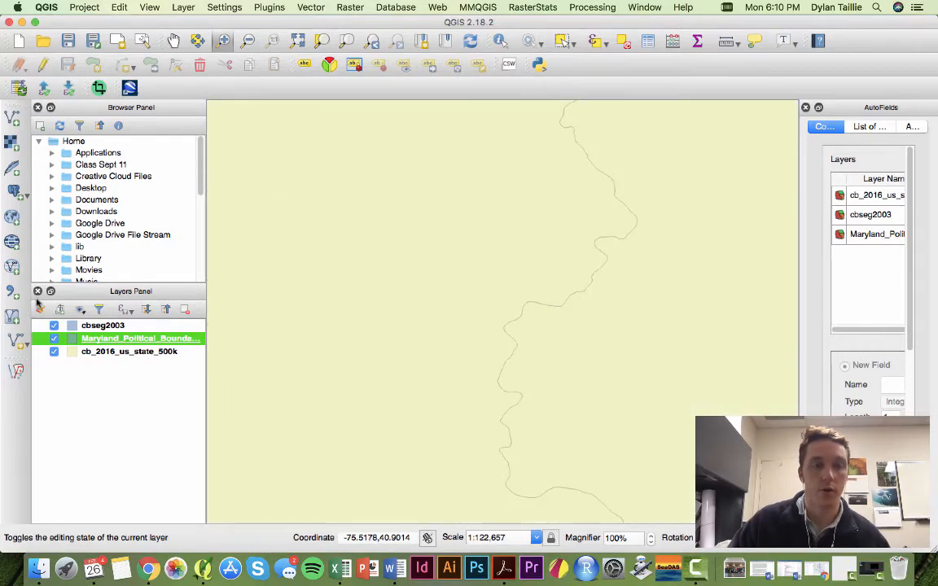
pyautogui.click(299, 42)
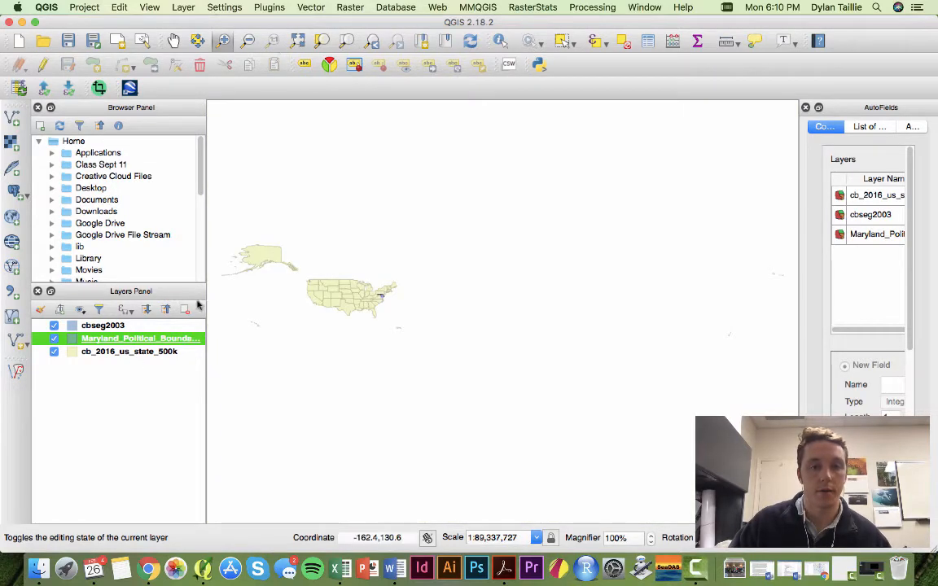
# Zoom the map to the extent of the cbseg2003 layer.
pyautogui.click(103, 326)
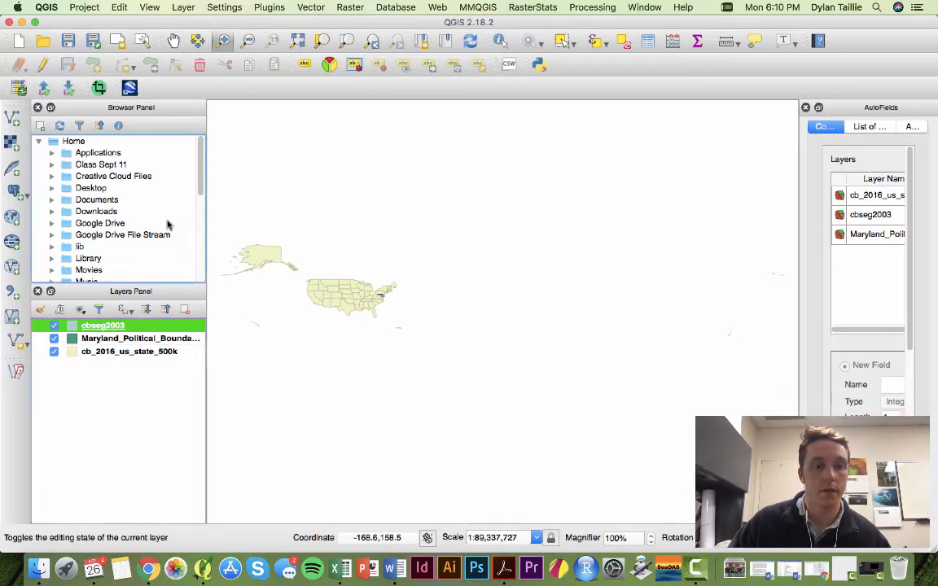
pyautogui.rightClick(136, 326)
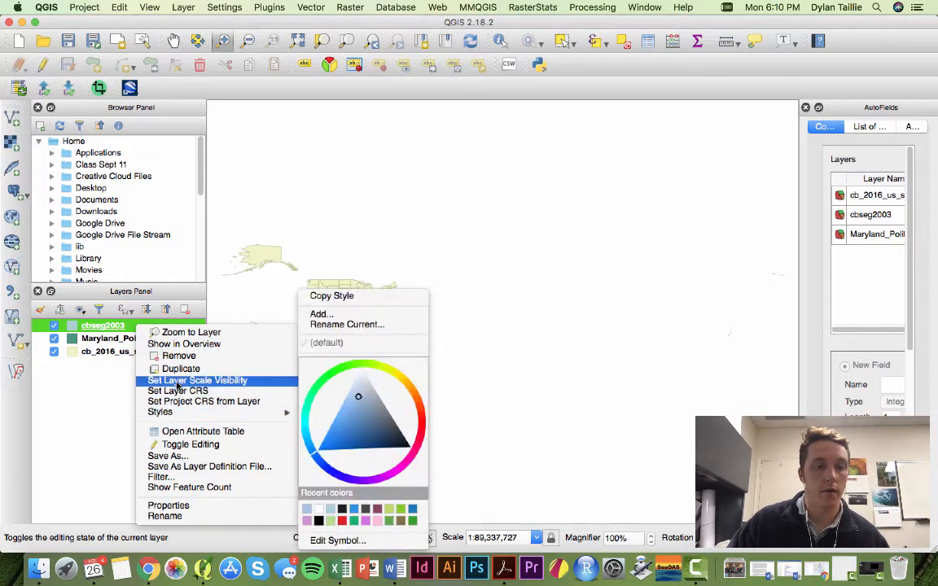
pyautogui.click(191, 333)
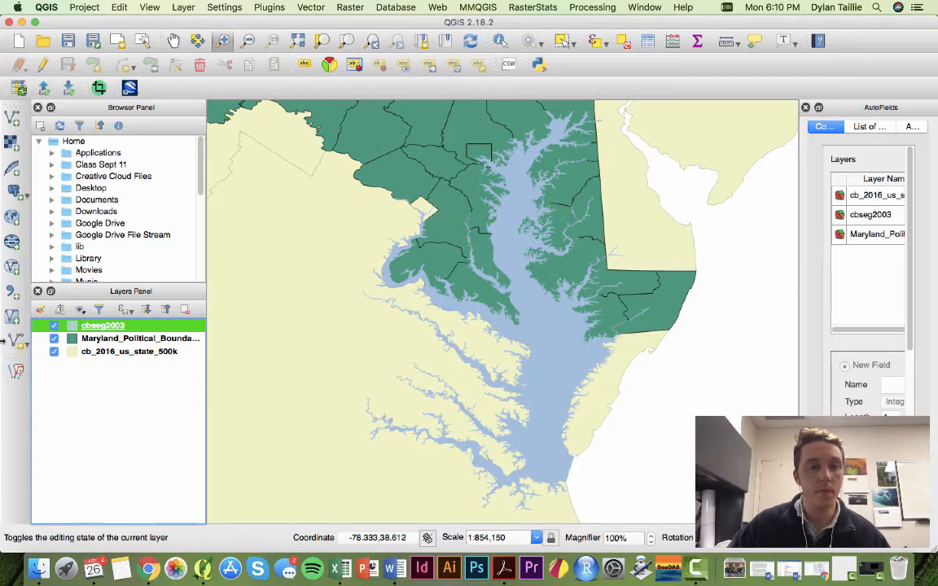
# Zoom the map out to the continental United States and fit the view to the Maryland county boundaries layer.
pyautogui.click(102, 341)
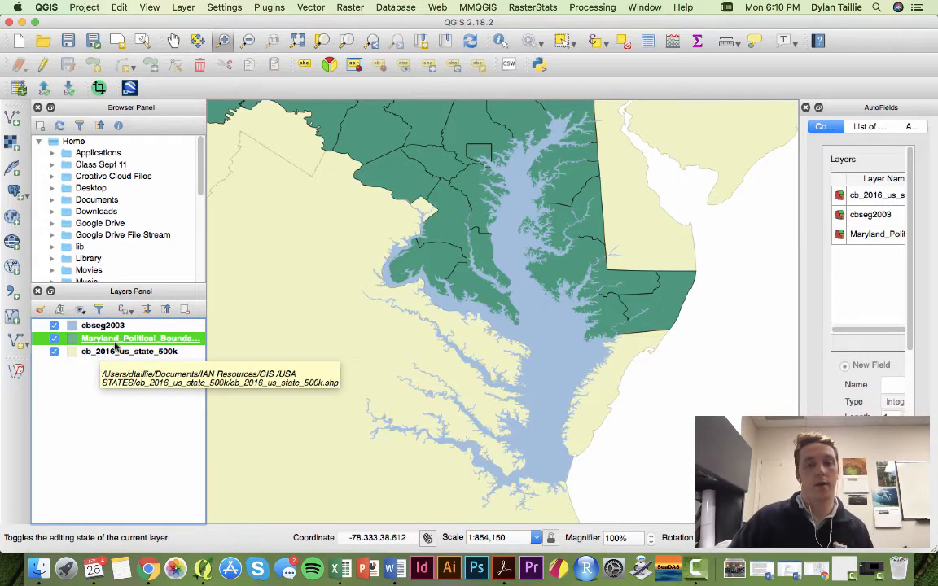
pyautogui.click(173, 40)
pyautogui.scroll(-4, 561, 330)
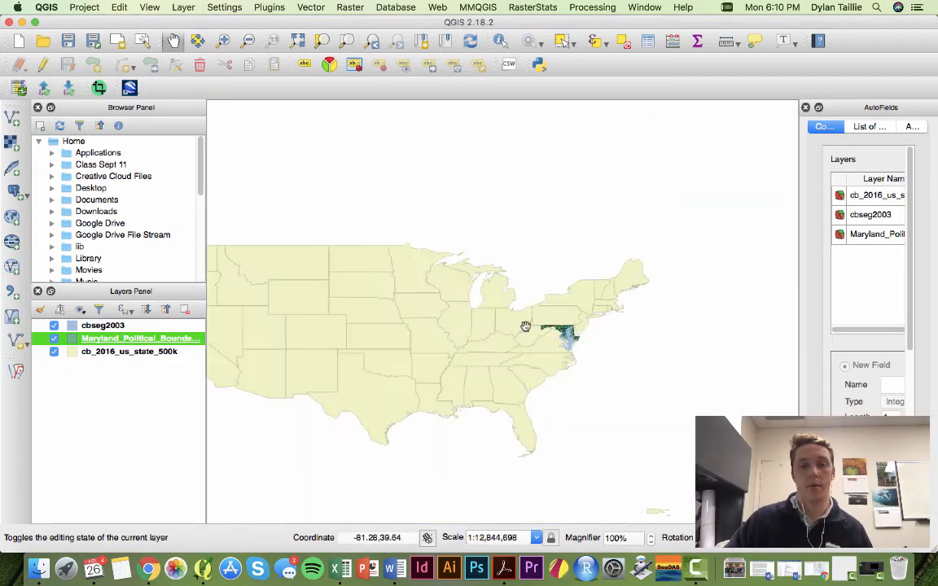
pyautogui.rightClick(120, 337)
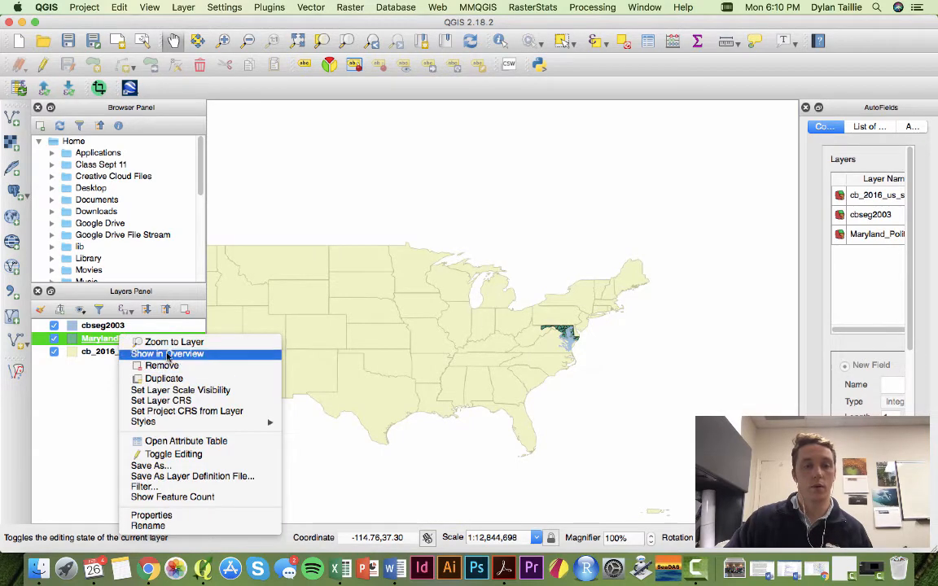
pyautogui.click(173, 342)
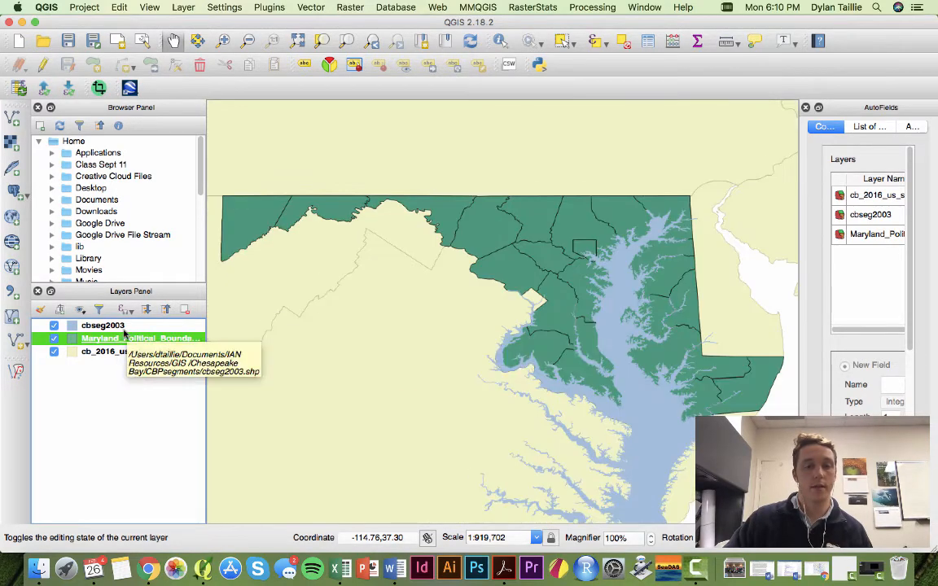
# Set the Maryland county boundaries layer's style to Categorized, using the COUNTY column.
pyautogui.rightClick(106, 339)
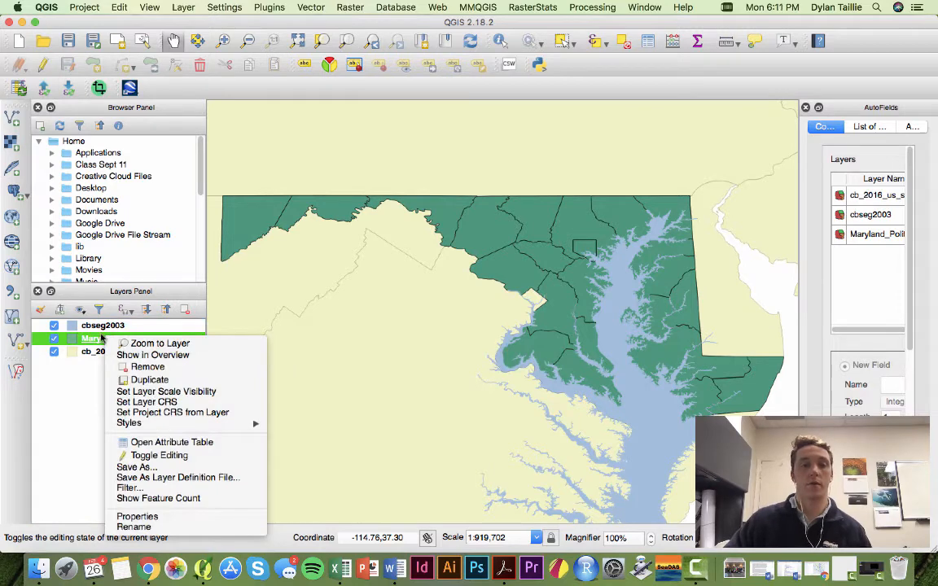
pyautogui.click(138, 517)
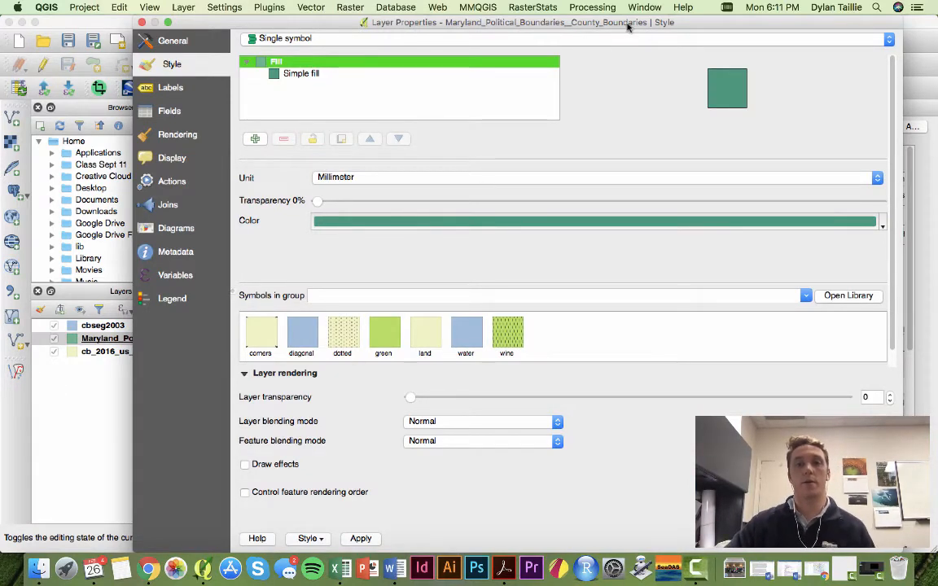
pyautogui.moveTo(627, 27); pyautogui.dragTo(622, 38)
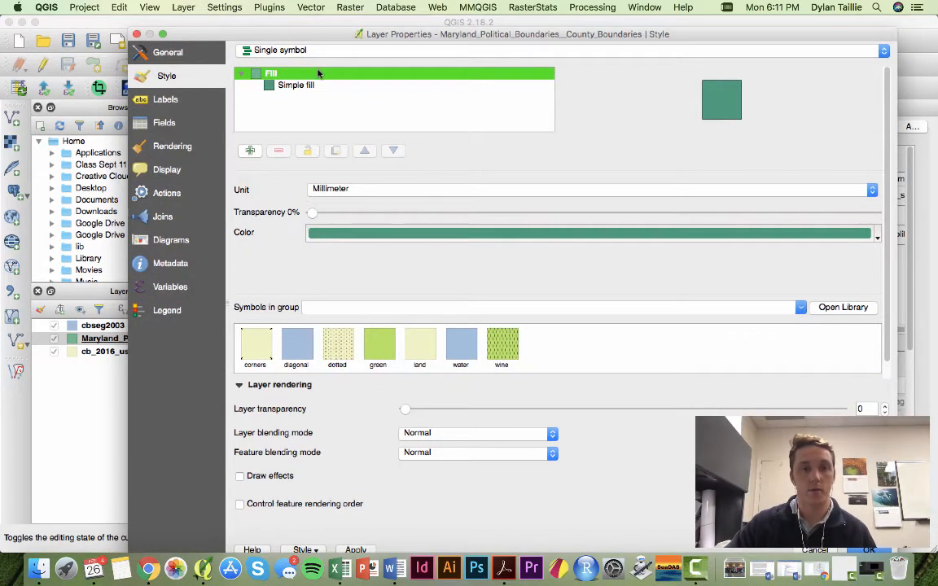
pyautogui.click(281, 51)
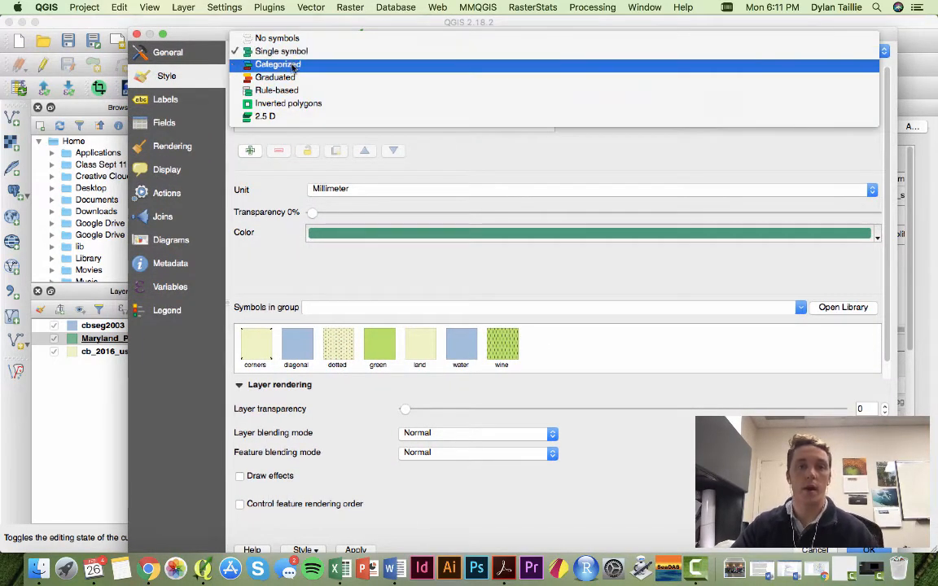
pyautogui.click(279, 64)
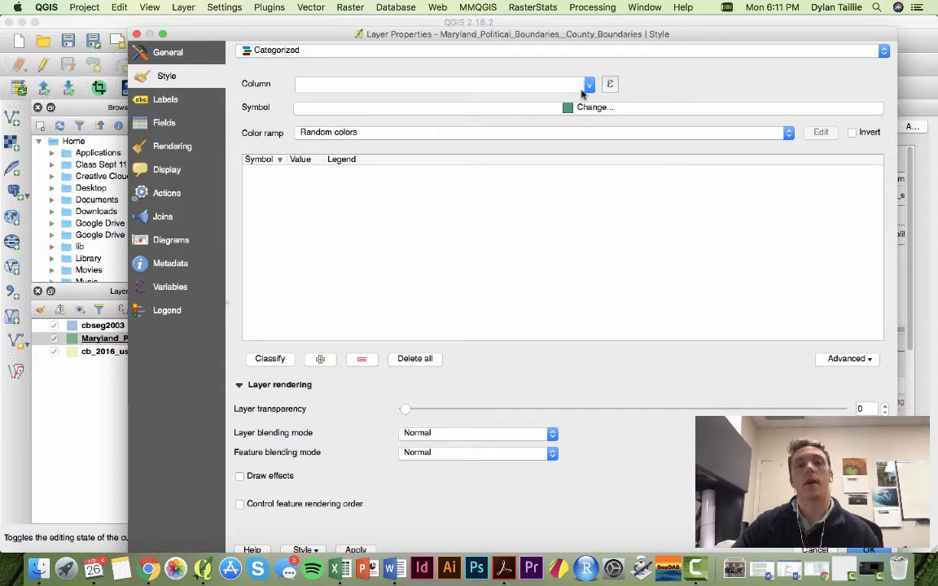
pyautogui.click(589, 86)
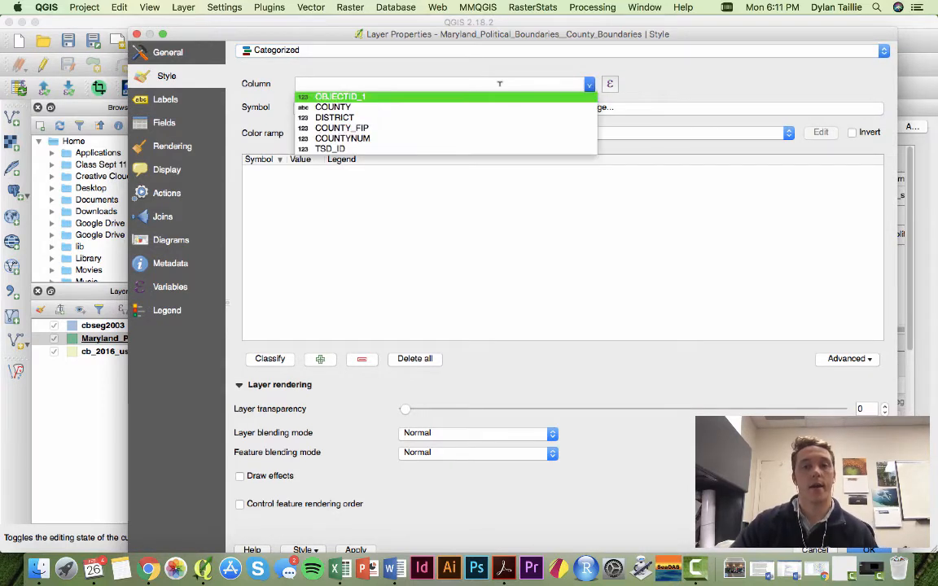
pyautogui.click(375, 106)
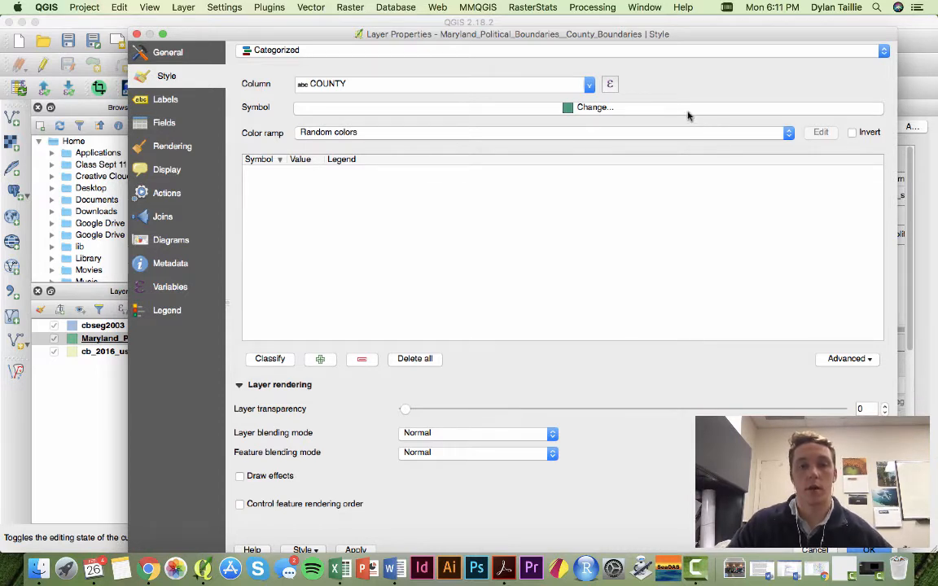
# Review the available color ramps for the categorized county style, keeping Random colors.
pyautogui.click(375, 132)
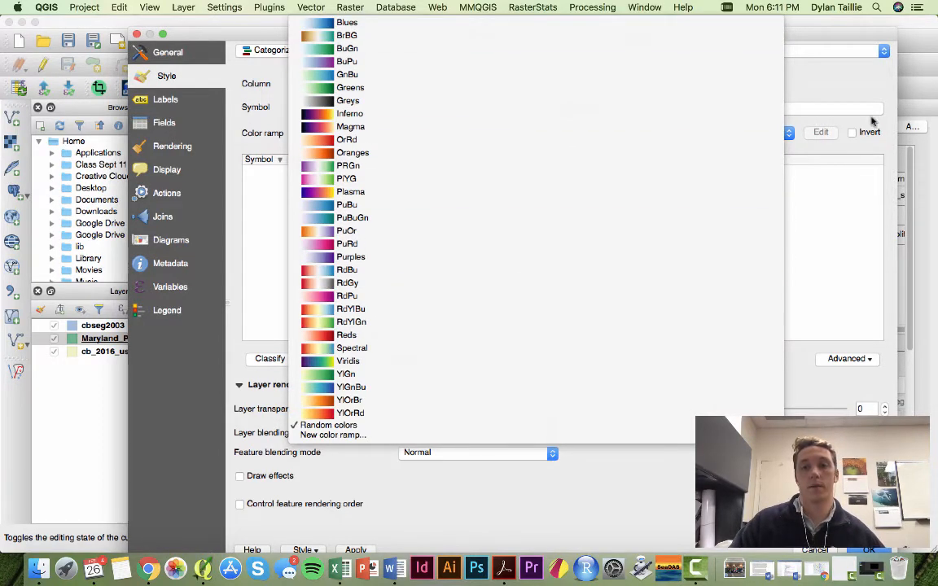
pyautogui.click(845, 102)
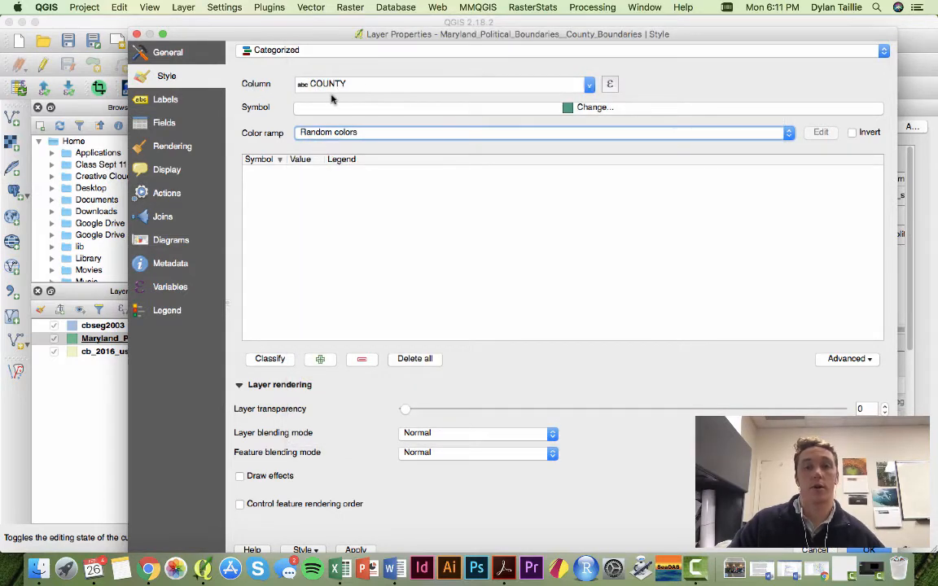
pyautogui.click(558, 133)
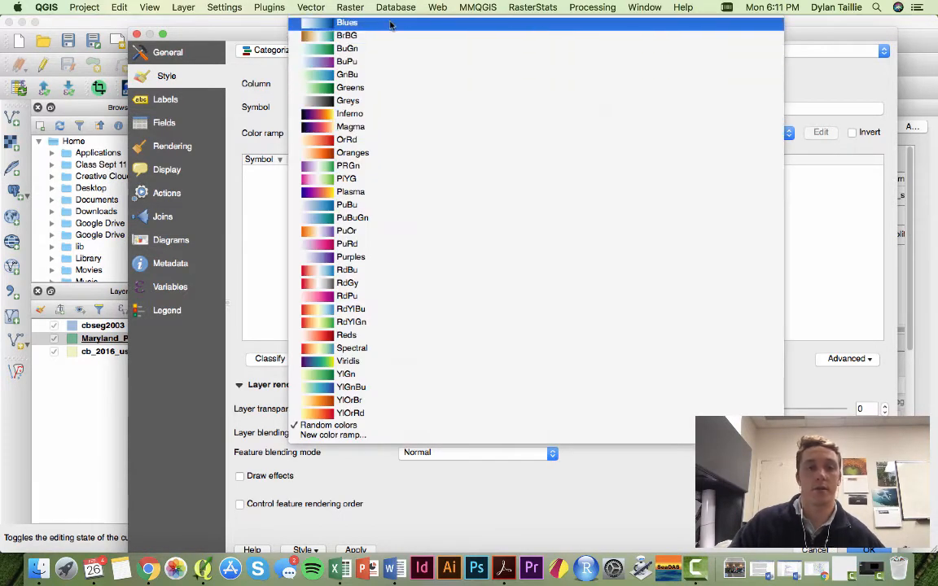
pyautogui.click(830, 98)
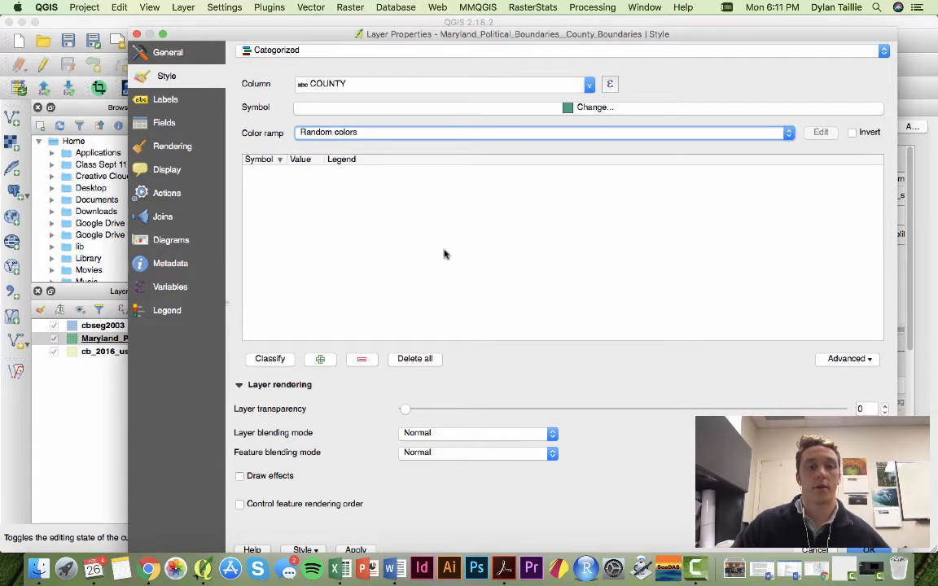
pyautogui.click(356, 195)
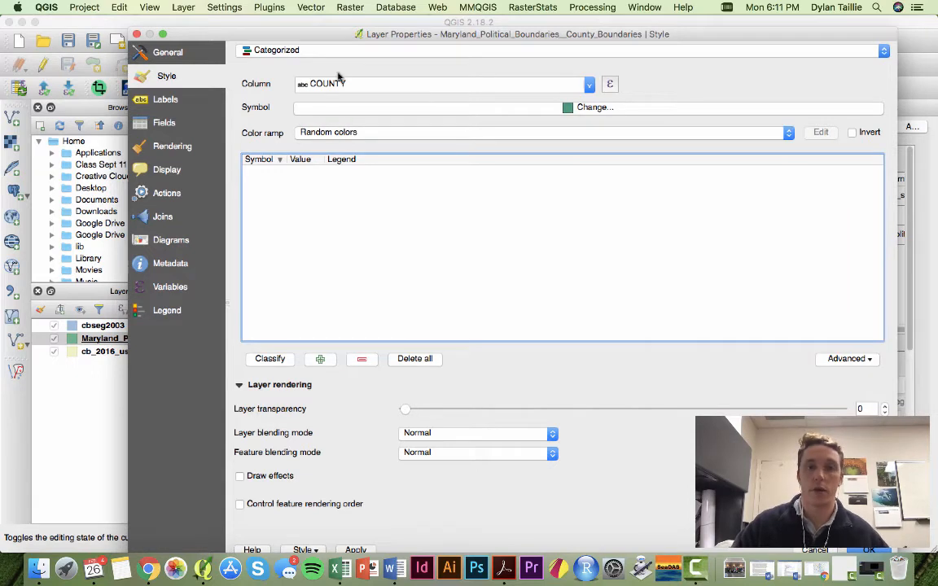
# Classify the counties by COUNTY with random colors and apply the style to the map.
pyautogui.click(265, 360)
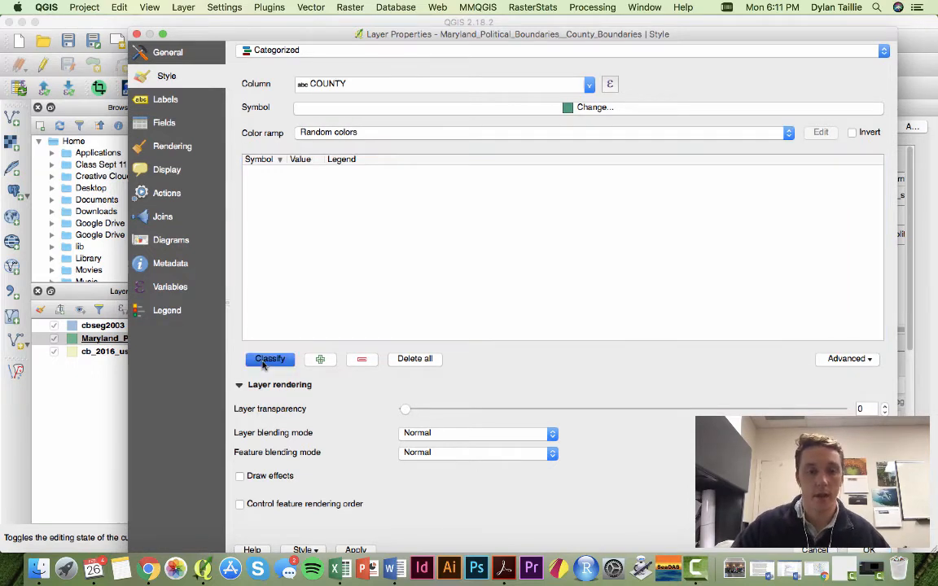
pyautogui.scroll(-5, 314, 299)
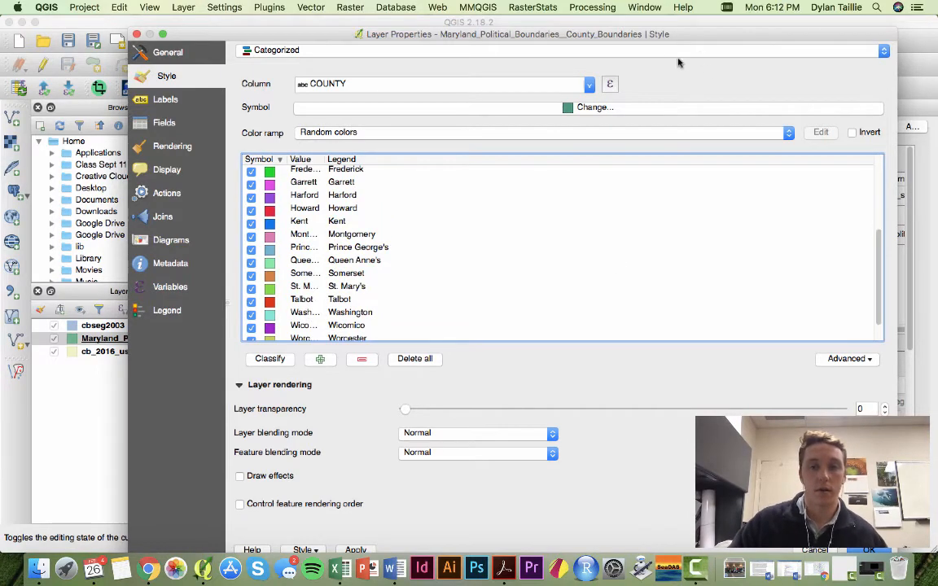
pyautogui.moveTo(535, 34); pyautogui.dragTo(493, 23)
pyautogui.click(823, 538)
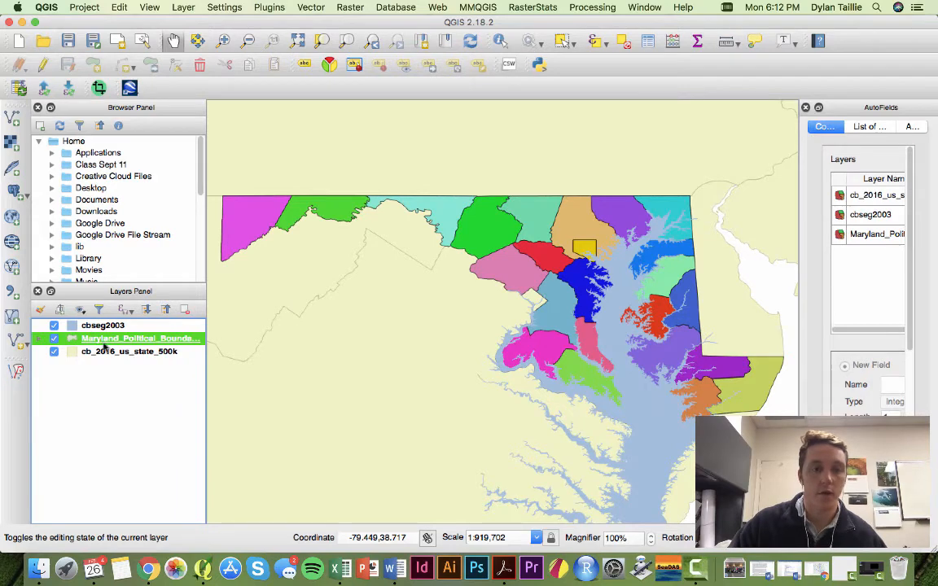
# In the Maryland county boundaries layer's style properties, set the color of the categories Allegany through Charles to brown #826e3c.
pyautogui.rightClick(102, 339)
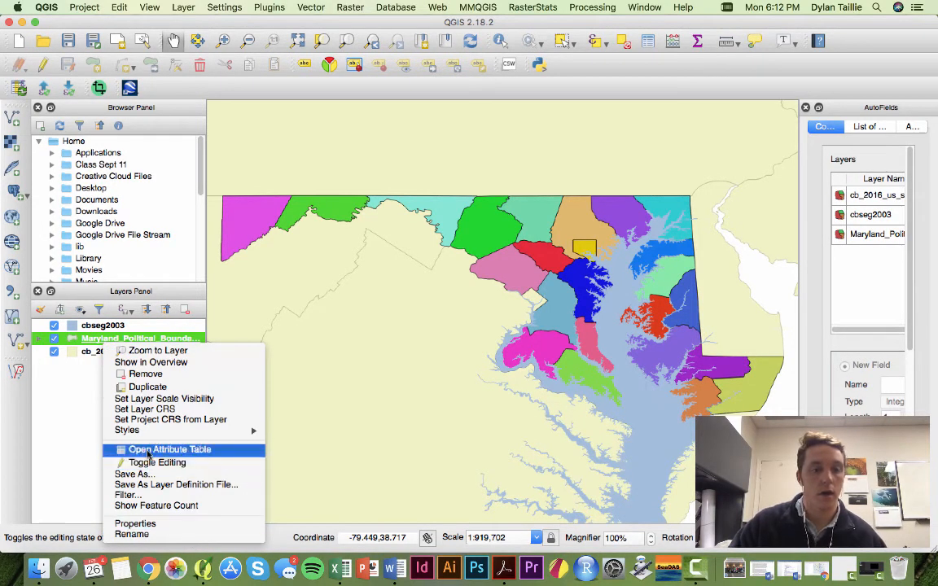
pyautogui.click(163, 523)
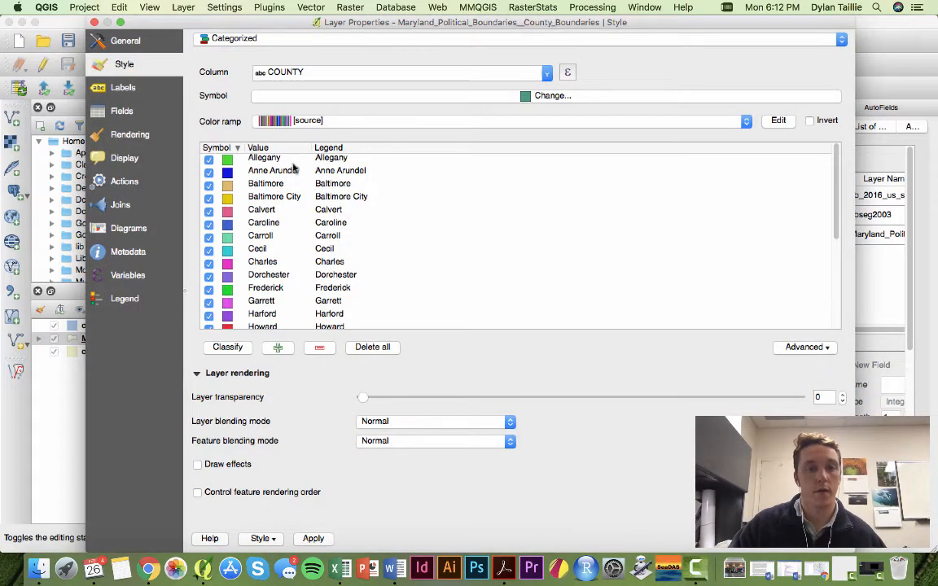
pyautogui.click(294, 162)
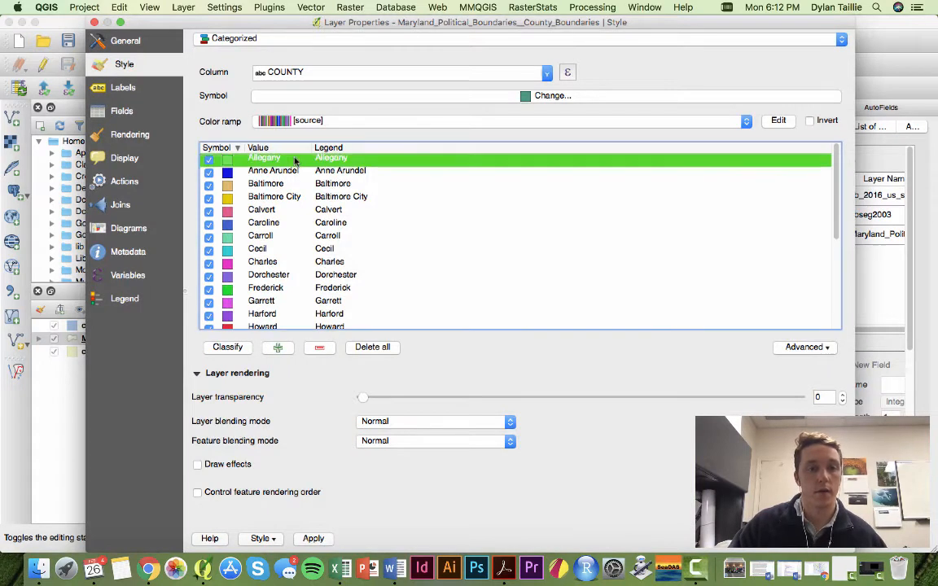
pyautogui.scroll(-3, 367, 274)
pyautogui.keyDown('shift'); pyautogui.click(273, 198); pyautogui.keyUp('shift')
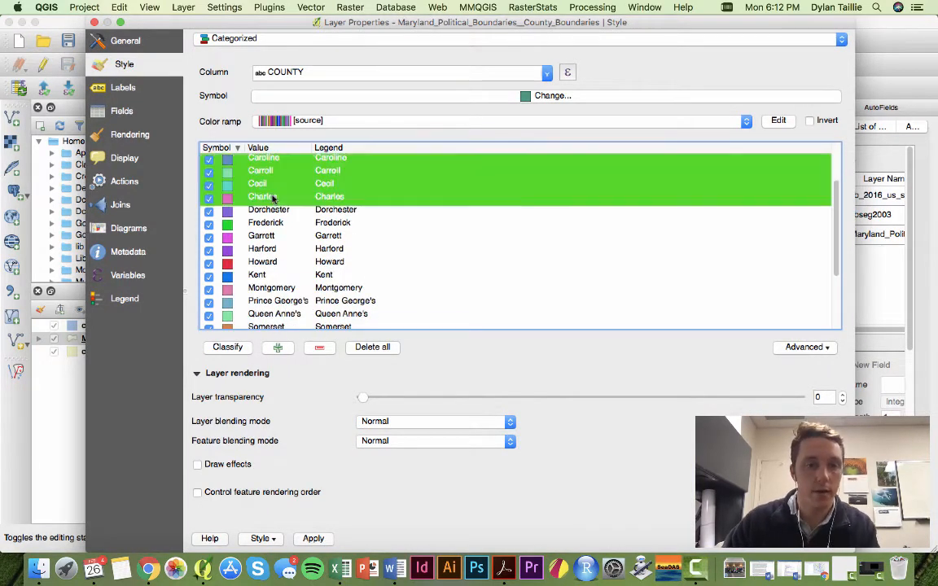
pyautogui.scroll(3, 340, 213)
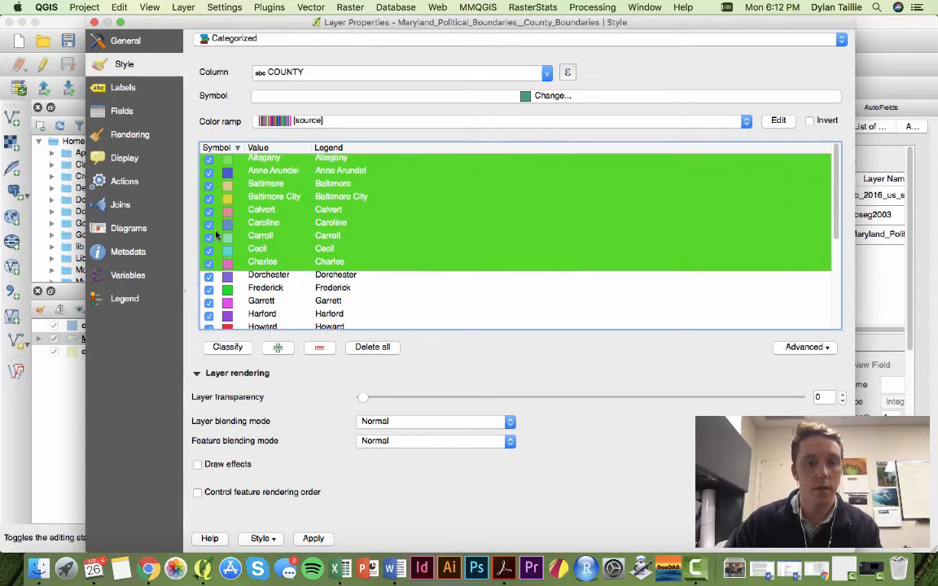
pyautogui.rightClick(276, 227)
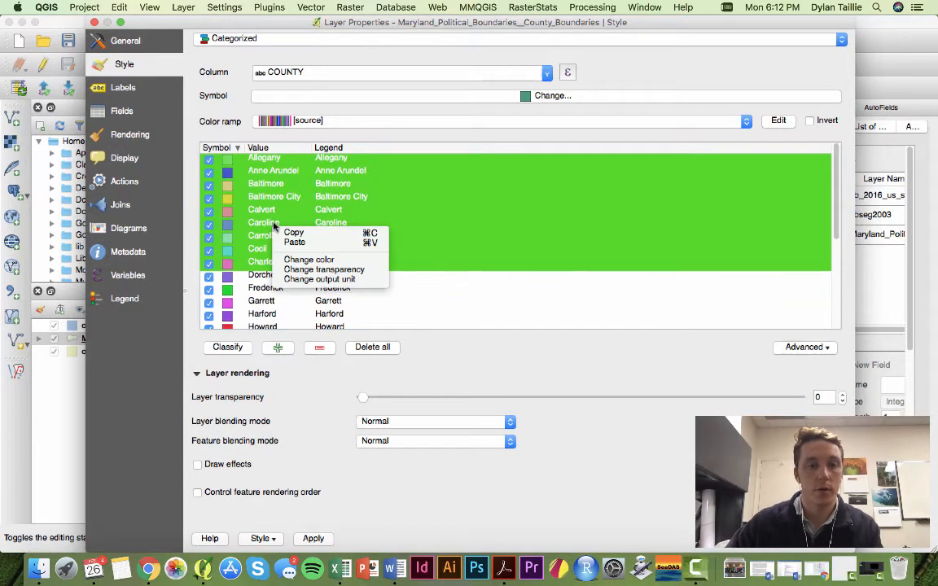
pyautogui.click(317, 260)
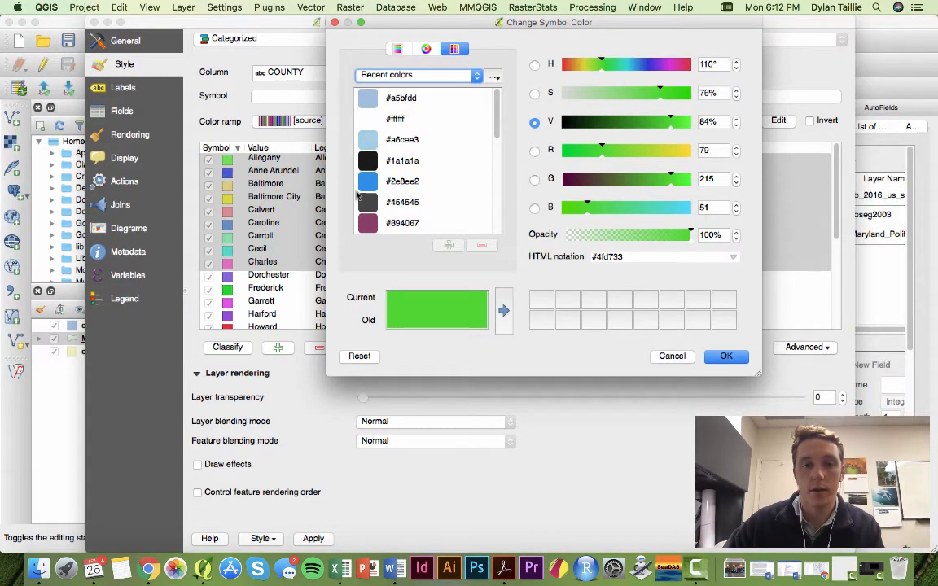
pyautogui.scroll(-5, 366, 199)
pyautogui.scroll(2, 374, 204)
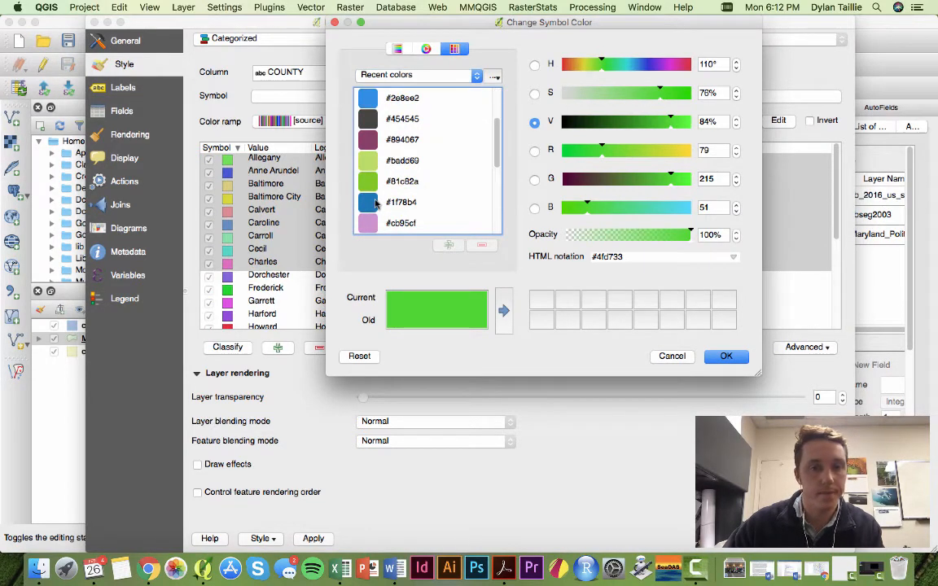
pyautogui.scroll(-4, 375, 190)
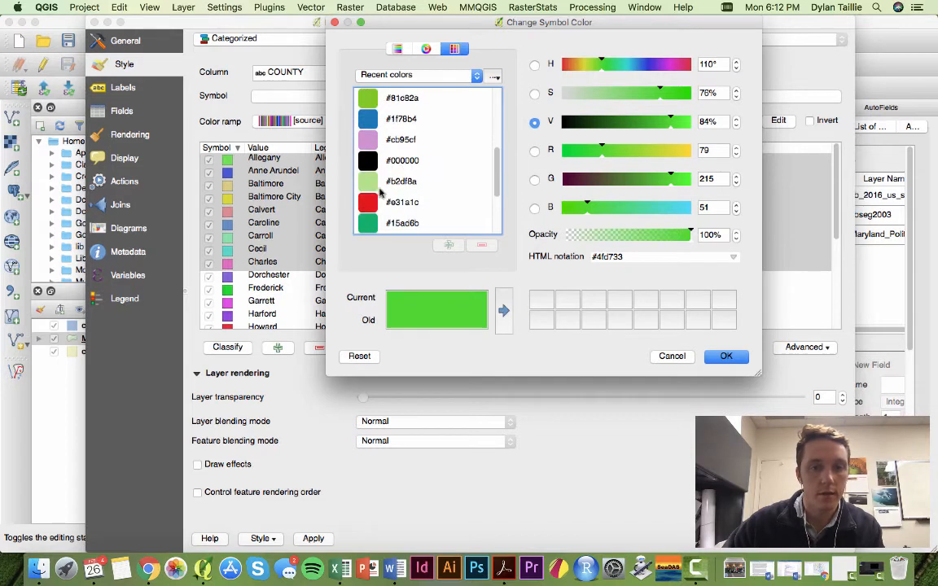
pyautogui.scroll(-1, 389, 202)
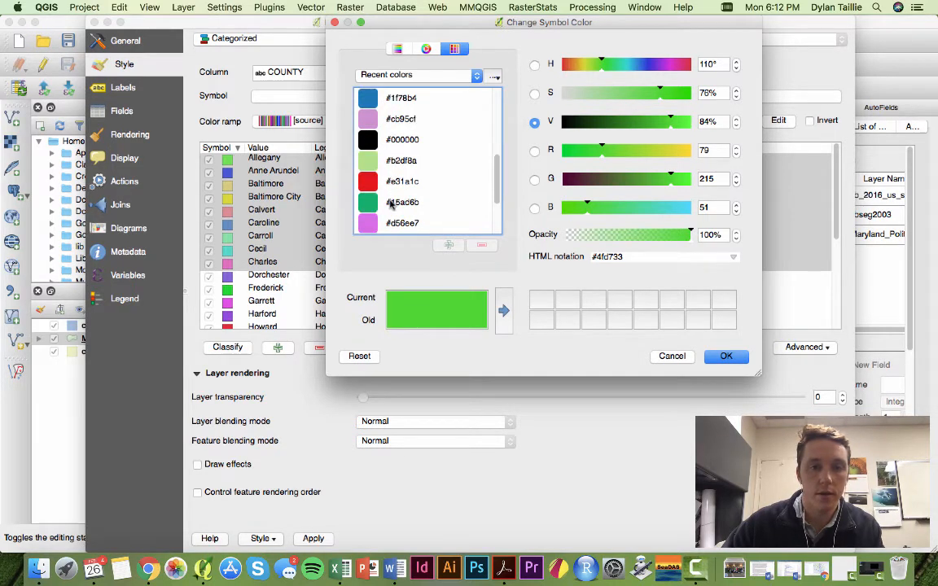
pyautogui.scroll(-4, 390, 204)
pyautogui.click(397, 204)
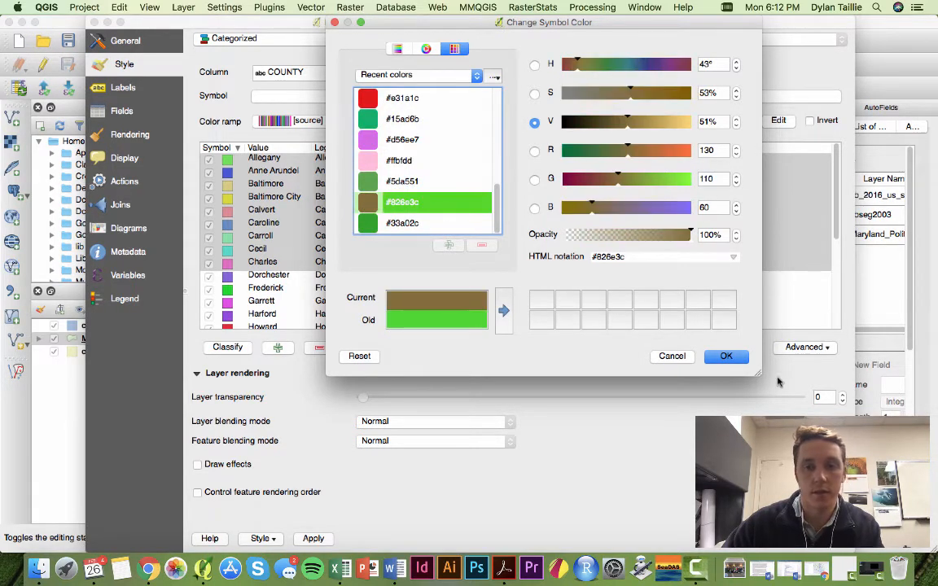
pyautogui.click(716, 356)
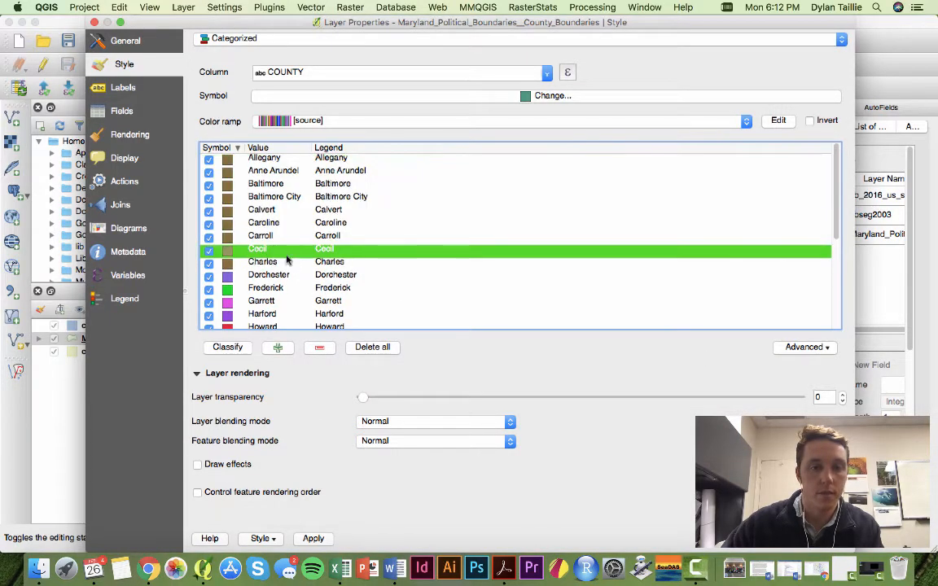
# Try the Dense 7 fill style on the Charles category's simple fill, and set it back to Solid.
pyautogui.click(232, 262)
pyautogui.doubleClick(233, 262)
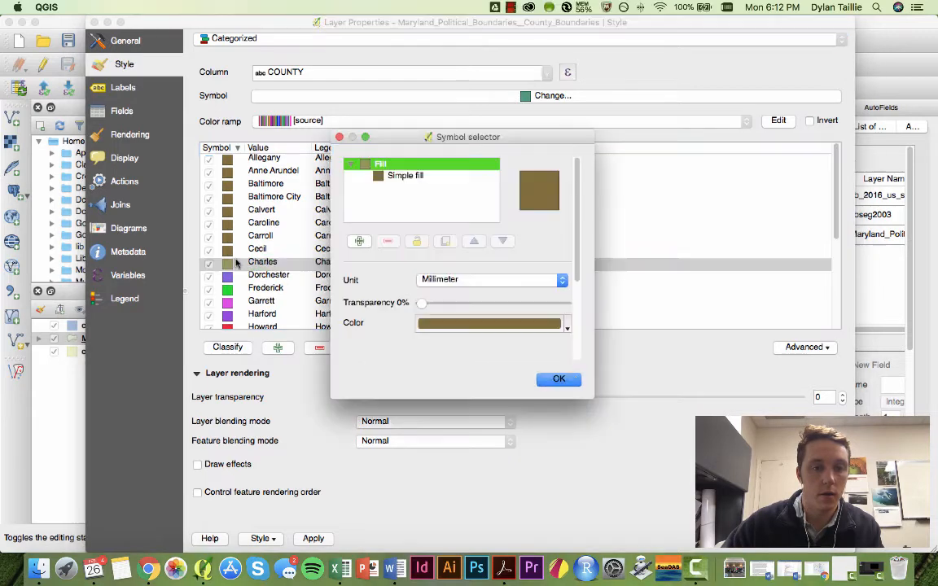
pyautogui.click(407, 177)
pyautogui.scroll(-3, 444, 322)
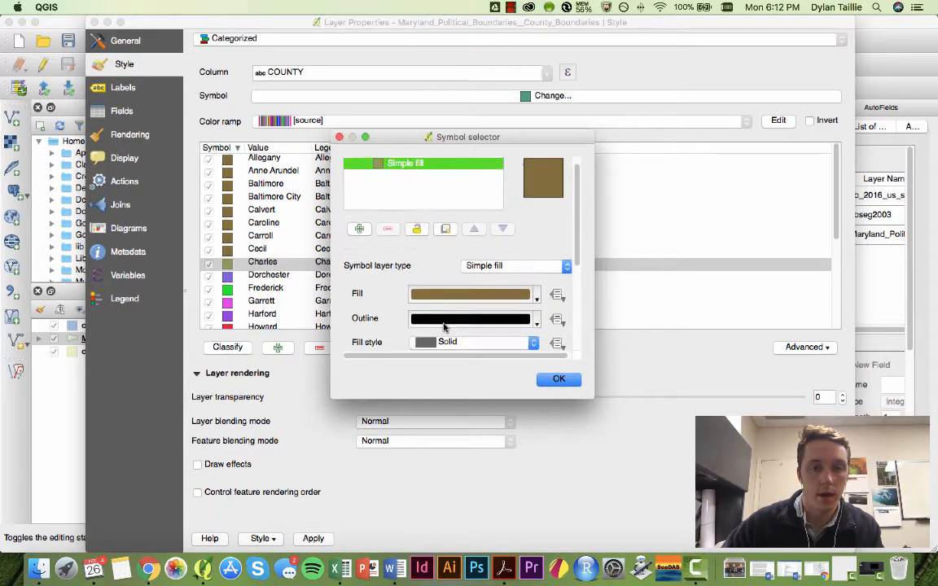
pyautogui.scroll(-1, 456, 281)
pyautogui.click(490, 276)
pyautogui.click(490, 276)
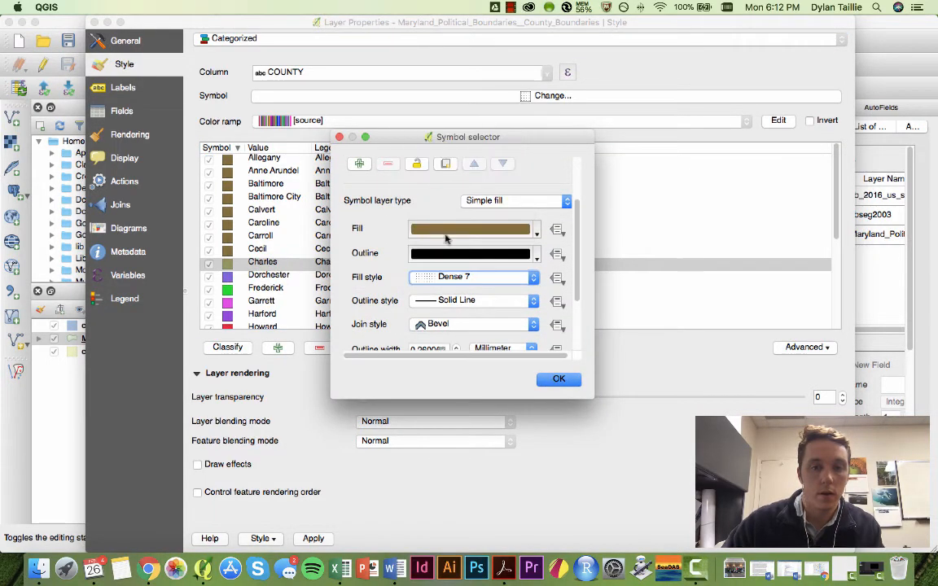
pyautogui.click(471, 278)
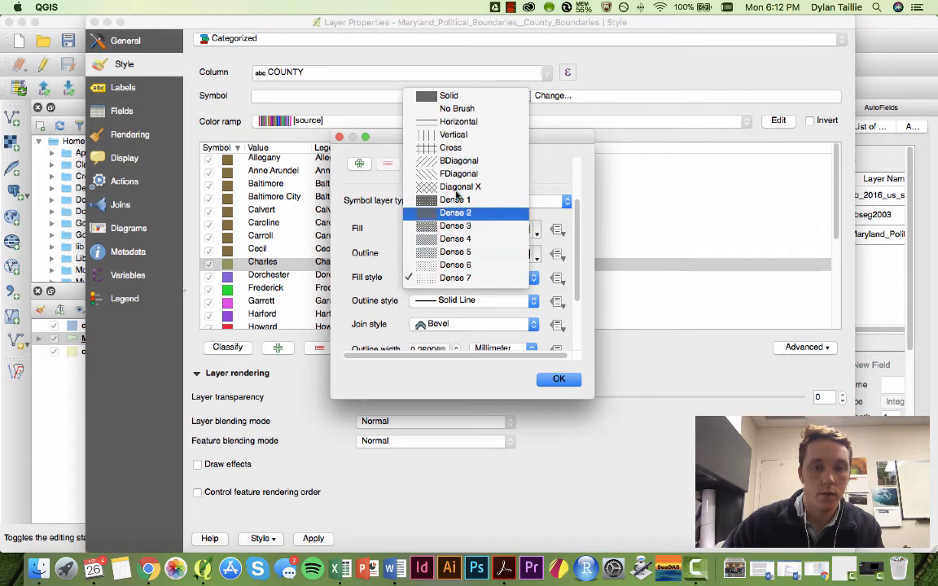
pyautogui.click(463, 96)
pyautogui.scroll(3, 396, 257)
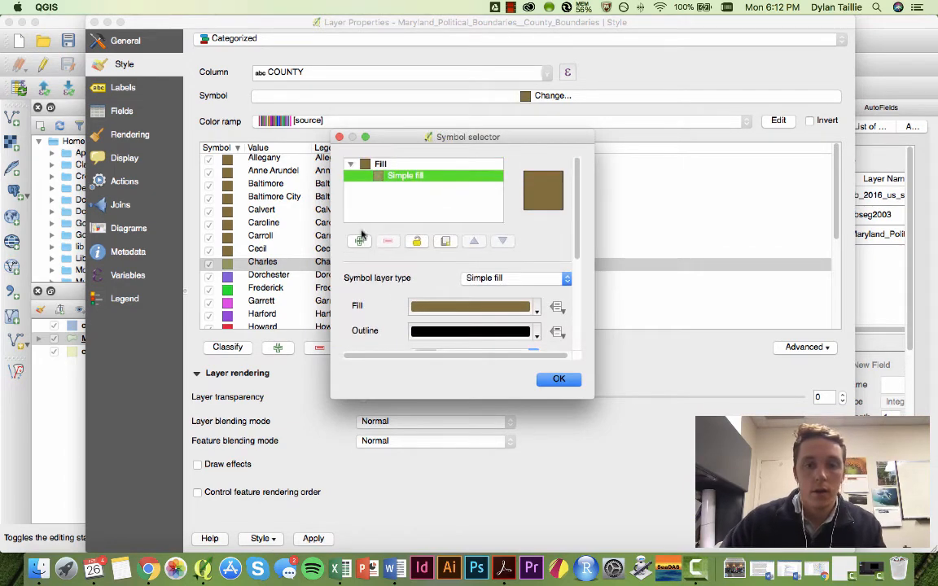
pyautogui.scroll(-5, 397, 257)
pyautogui.scroll(5, 485, 202)
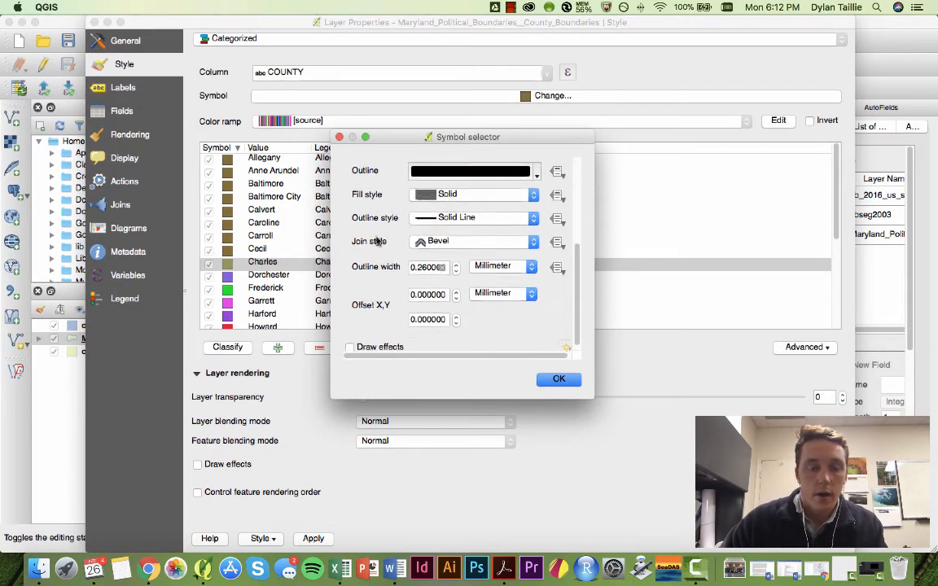
pyautogui.click(557, 378)
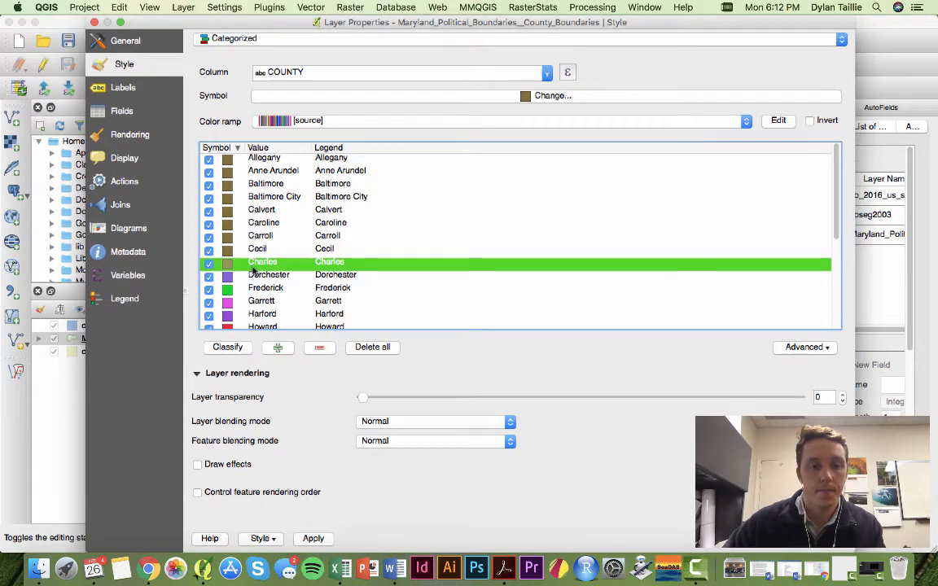
# Copy the HTML notation #826e3c from the Charles category's color without changing the color.
pyautogui.rightClick(253, 269)
pyautogui.click(293, 296)
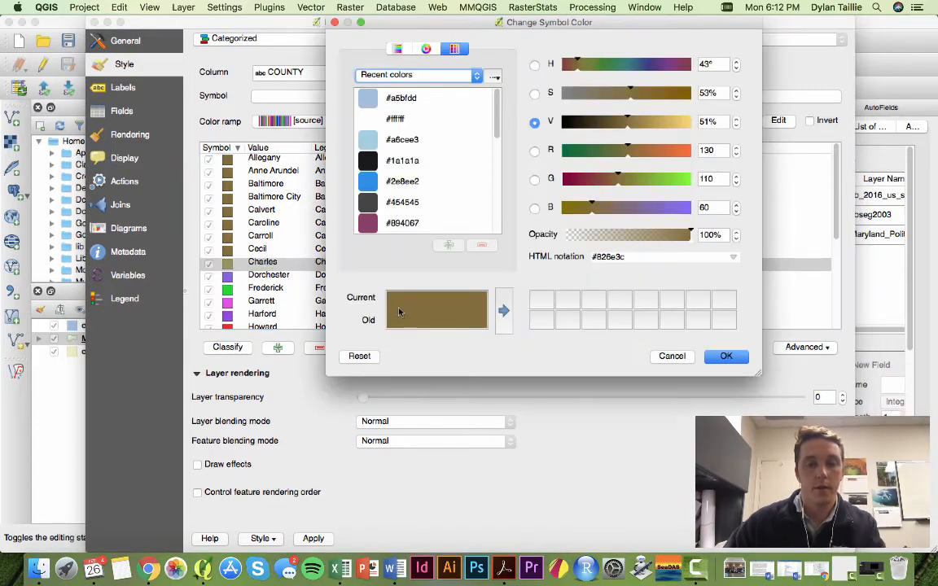
pyautogui.moveTo(647, 256); pyautogui.dragTo(548, 253)
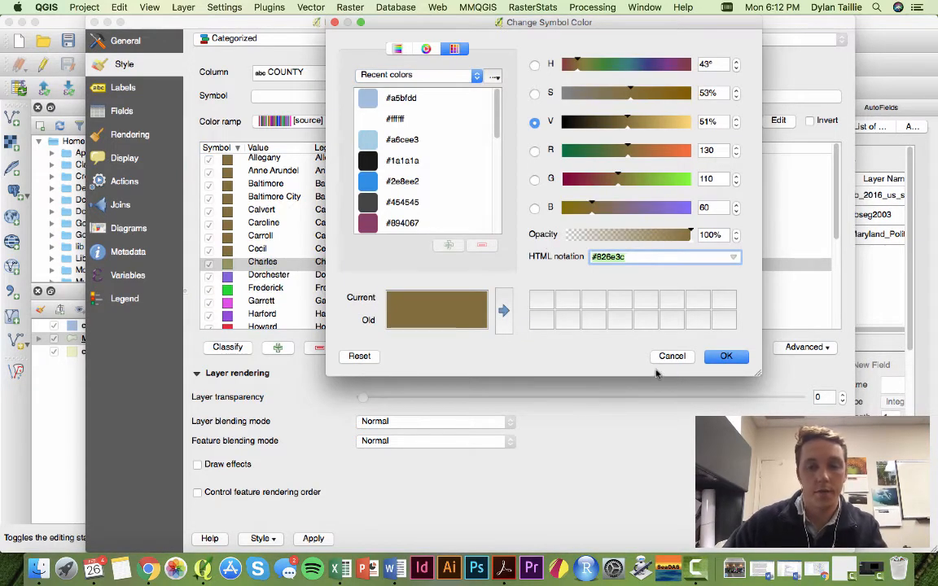
pyautogui.click(671, 356)
# Set the color of all categories from Frederick to the end of the list to #826e3c.
pyautogui.scroll(-1, 309, 265)
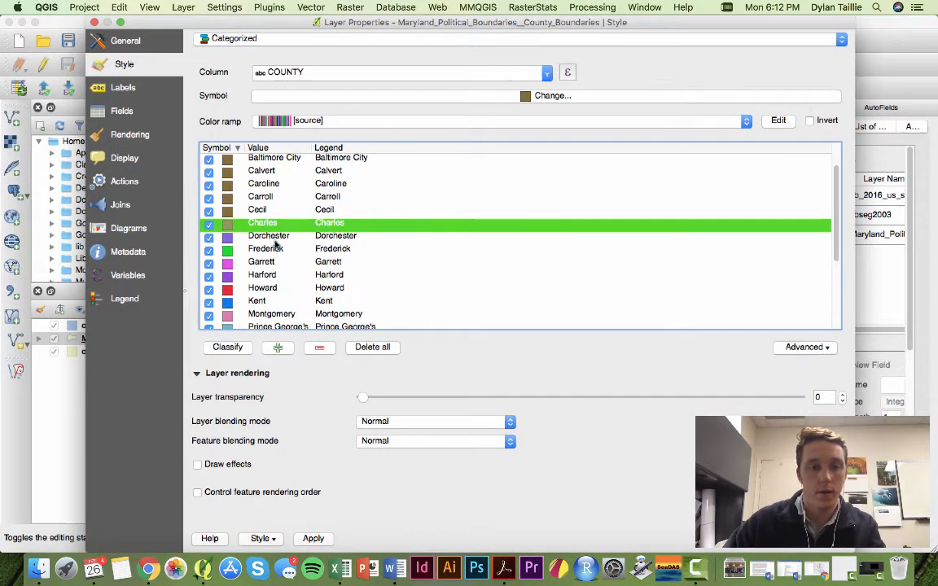
pyautogui.click(299, 248)
pyautogui.scroll(-3, 293, 261)
pyautogui.press('super+a')
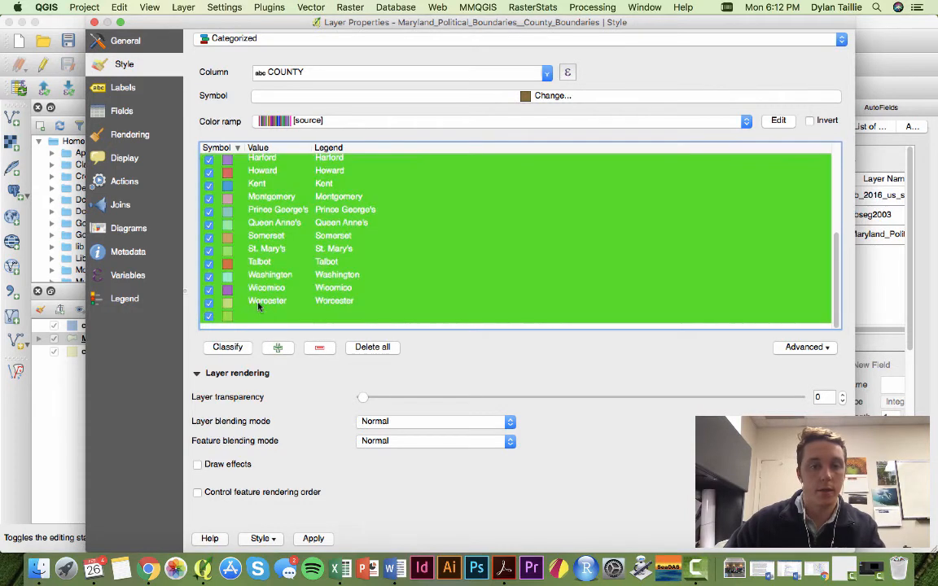
pyautogui.rightClick(257, 277)
pyautogui.click(340, 316)
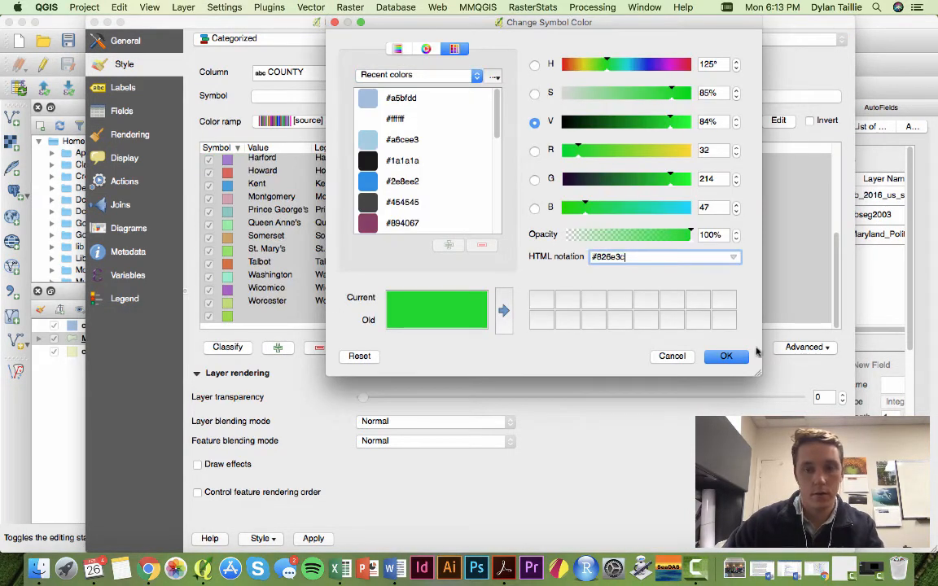
pyautogui.click(737, 358)
# Set the Dorchester category's simple fill to the recent light green #badd69 and apply the style to the map.
pyautogui.scroll(3, 332, 263)
pyautogui.click(331, 255)
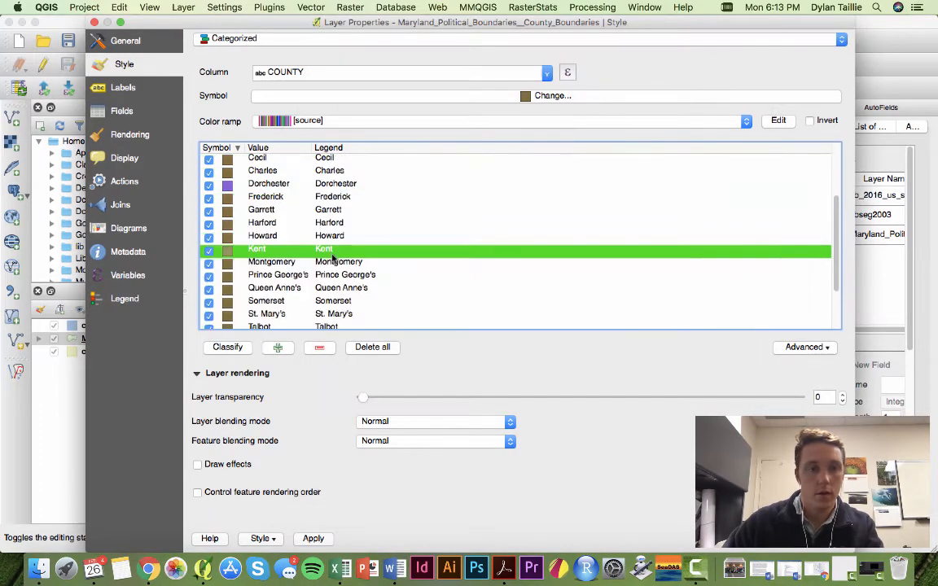
pyautogui.click(294, 184)
pyautogui.scroll(4, 283, 230)
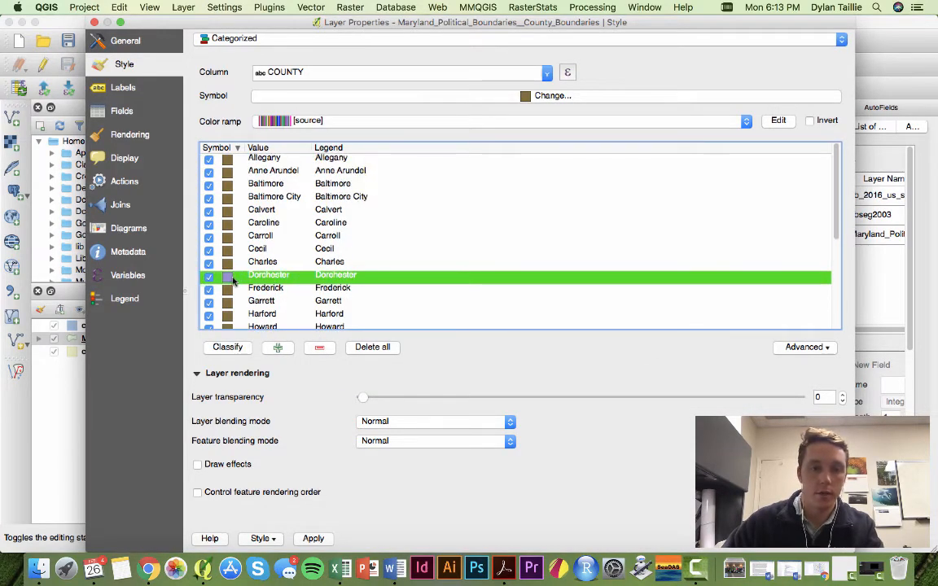
pyautogui.doubleClick(231, 278)
pyautogui.click(419, 176)
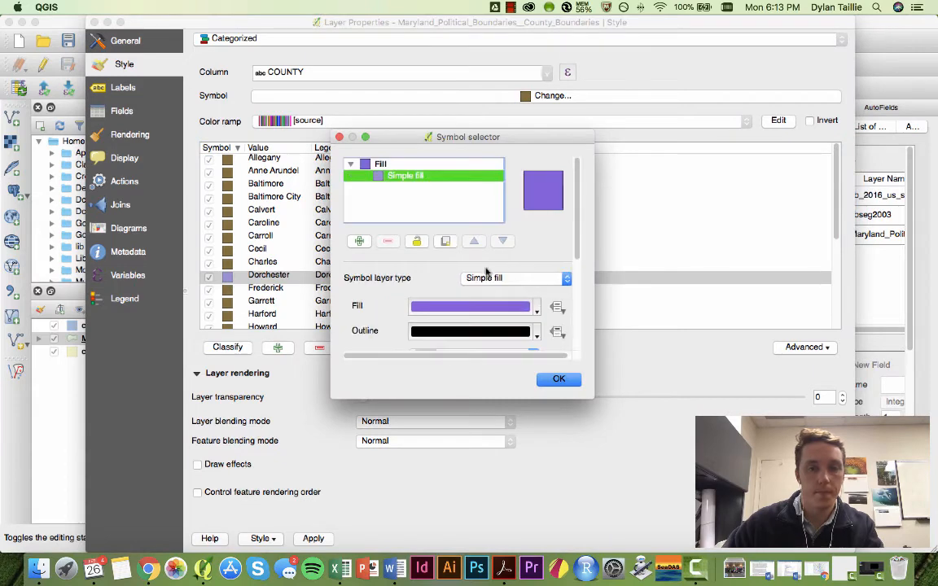
pyautogui.click(531, 307)
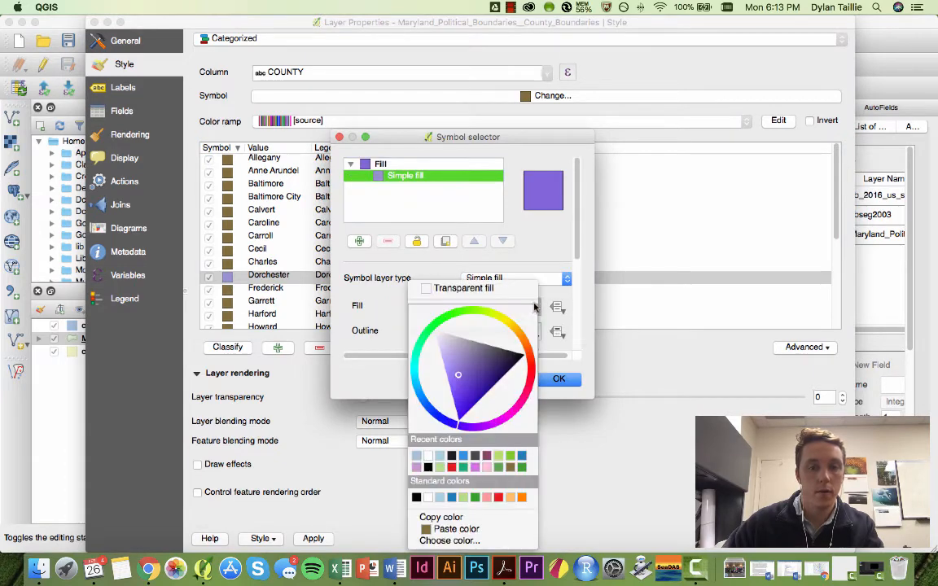
pyautogui.click(499, 456)
pyautogui.click(558, 379)
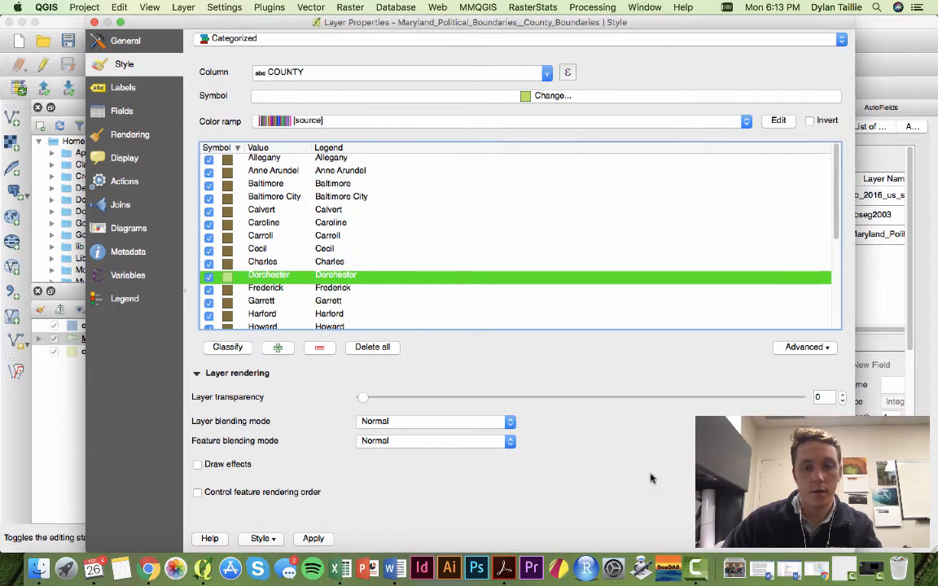
pyautogui.click(821, 538)
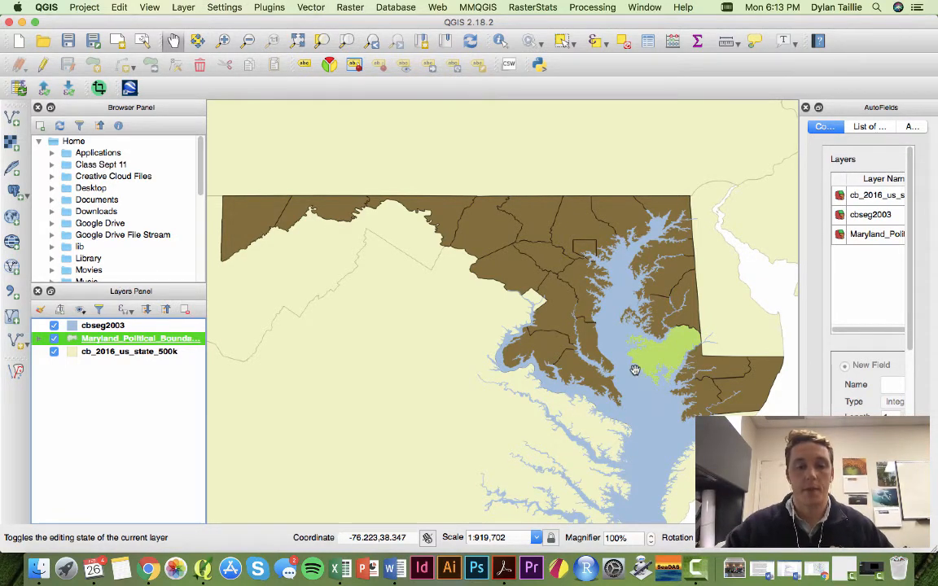
# Examine the study site's coordinates in the Excel spreadsheet and their pinned location in Google Maps in Chrome.
pyautogui.click(340, 570)
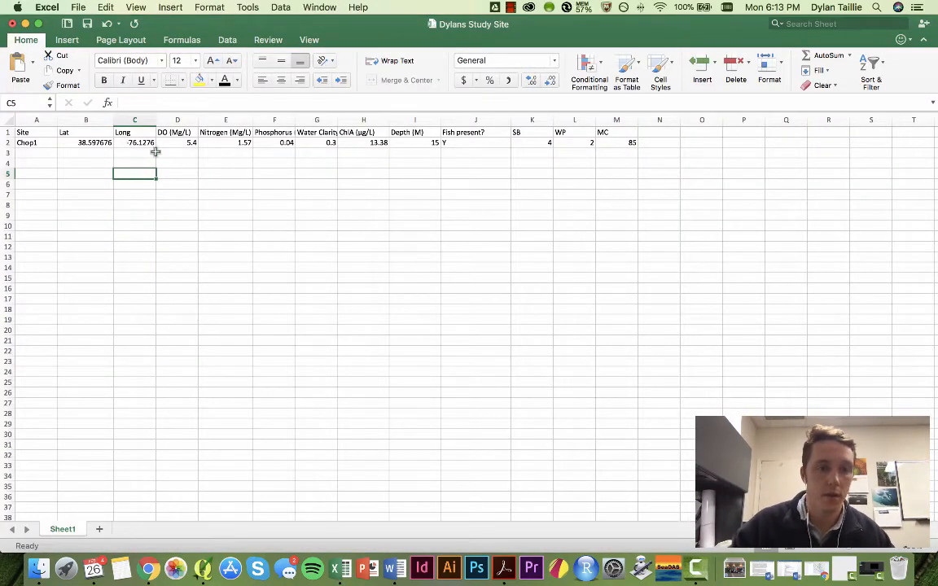
pyautogui.click(149, 569)
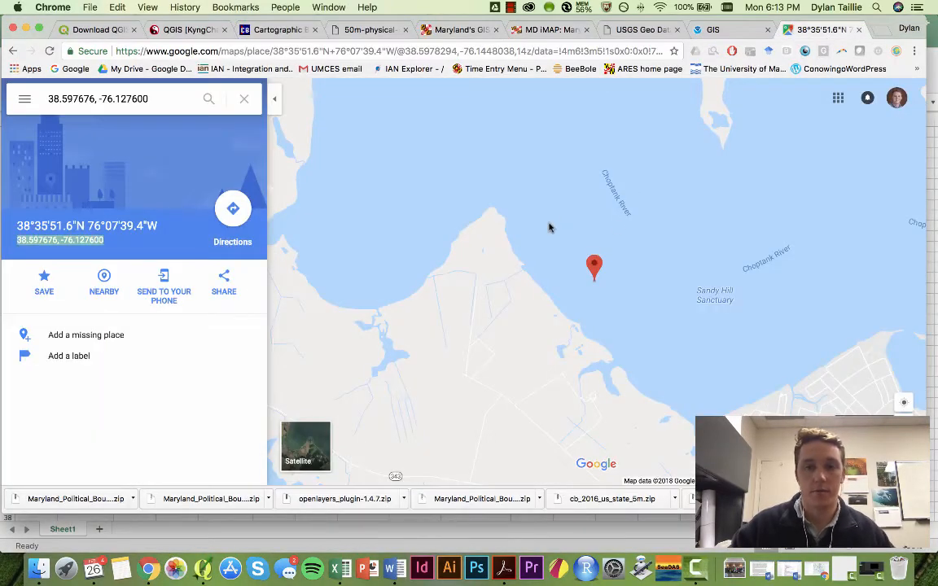
pyautogui.moveTo(549, 226); pyautogui.dragTo(448, 264)
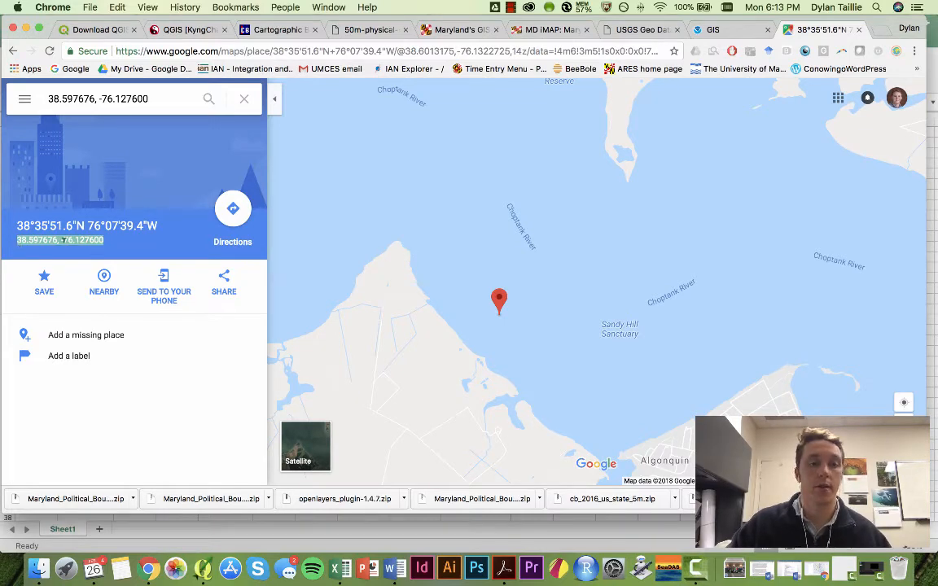
# Switch back to the Excel study site spreadsheet and examine the Site column's heading and the Chop1 entry.
pyautogui.click(341, 570)
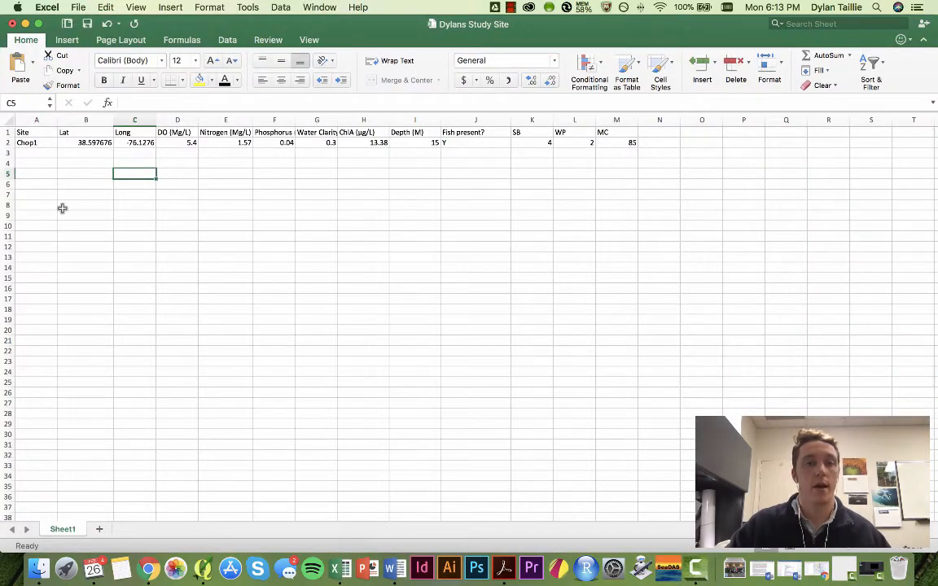
pyautogui.click(36, 143)
pyautogui.click(24, 132)
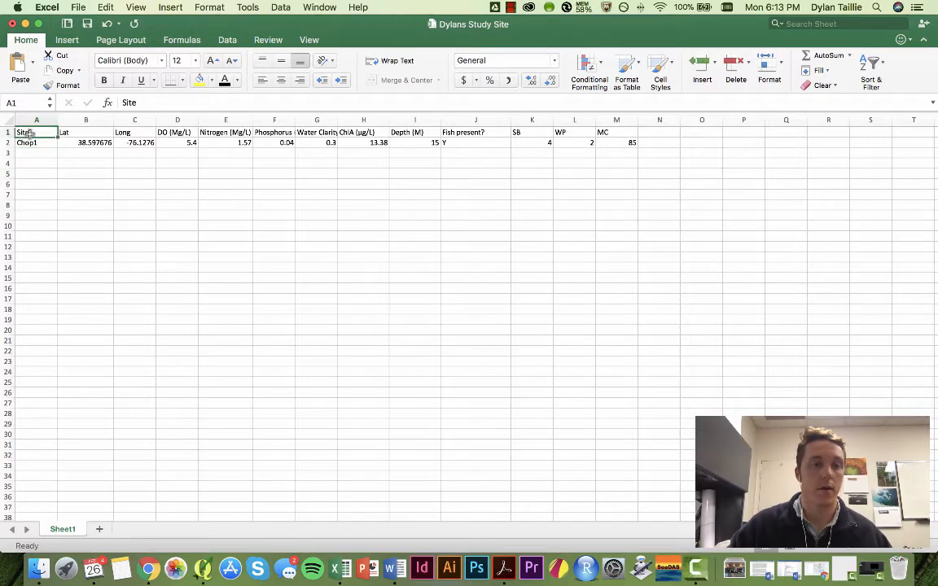
# Examine the DO and Phosphorus columns of the study site's spreadsheet data.
pyautogui.click(181, 145)
pyautogui.click(176, 132)
pyautogui.click(276, 153)
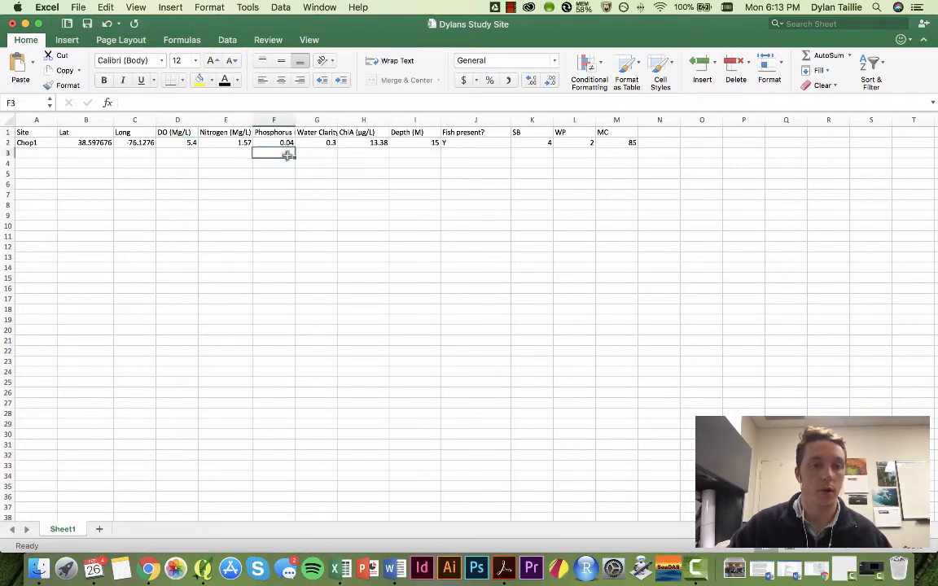
pyautogui.hscroll(-2, 382, 245)
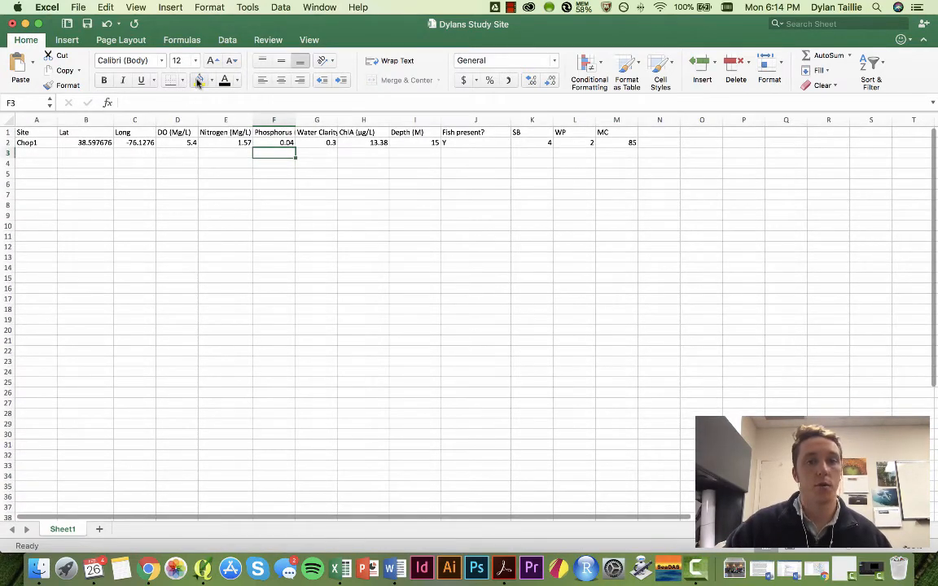
pyautogui.moveTo(369, 36); pyautogui.dragTo(370, 43)
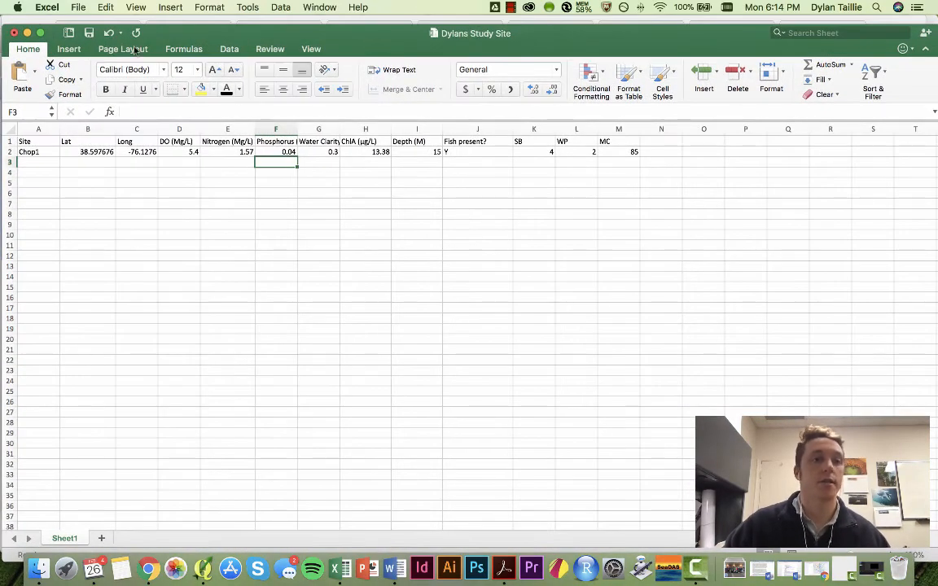
# Save the study site spreadsheet in Windows Comma Separated (.csv) format in the IAN Resources folder, replacing the existing file.
pyautogui.click(76, 7)
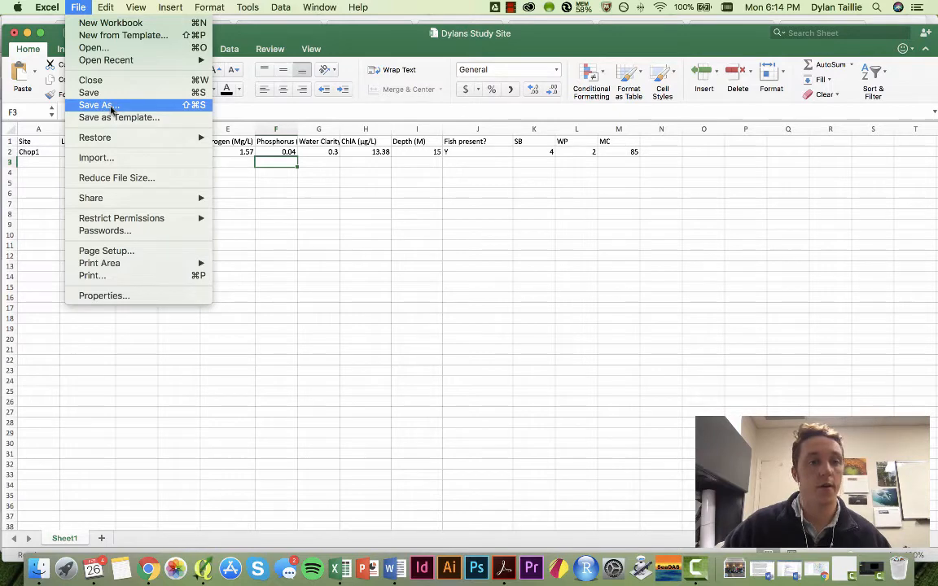
pyautogui.click(112, 106)
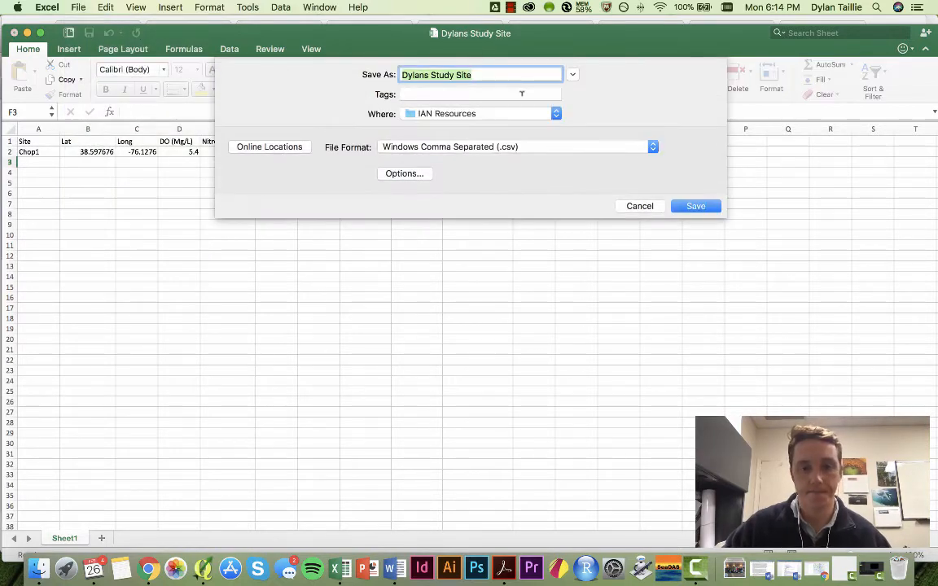
pyautogui.click(485, 145)
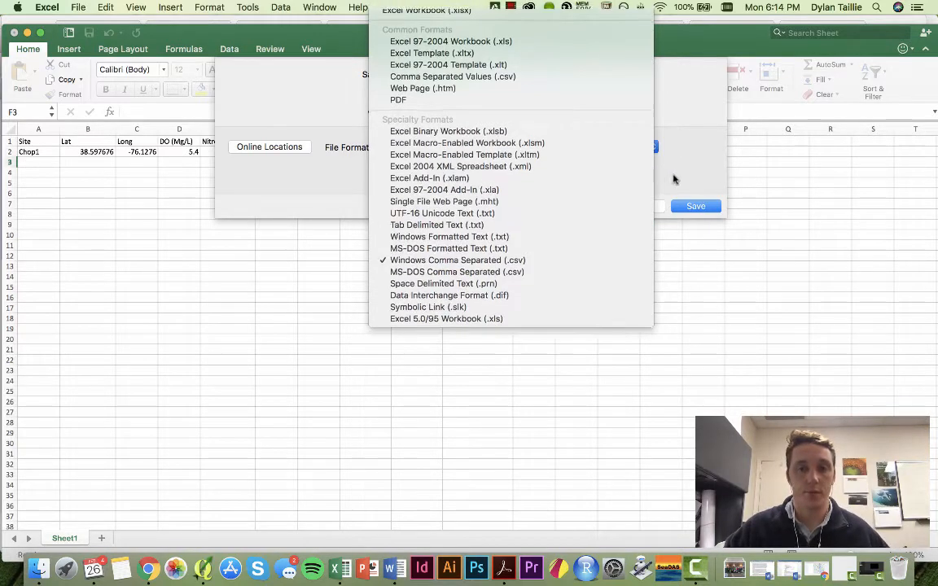
pyautogui.click(669, 176)
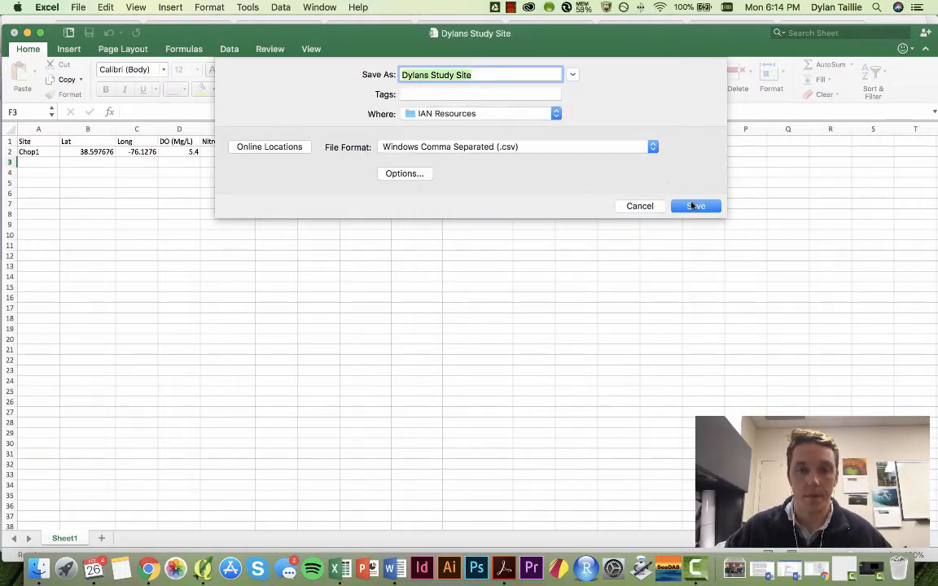
pyautogui.click(483, 114)
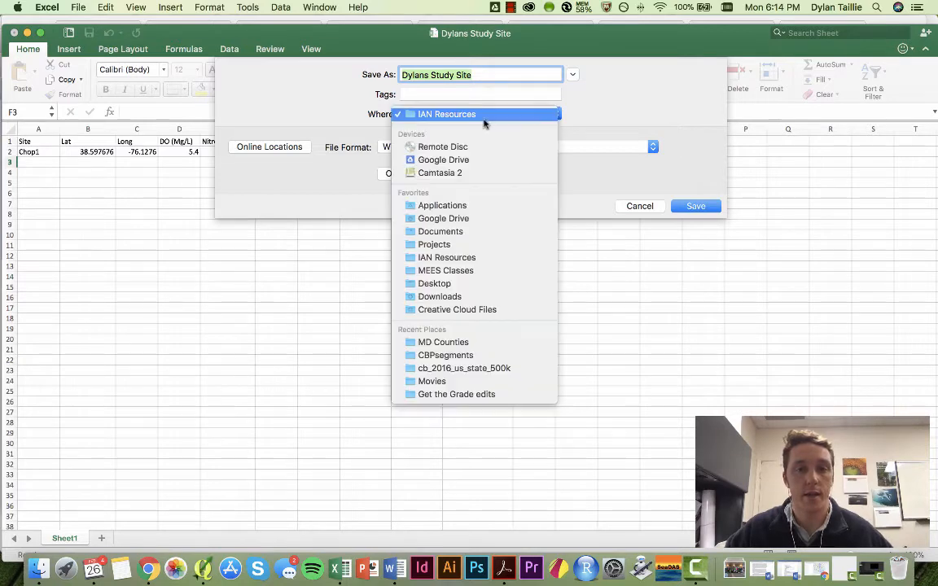
pyautogui.click(613, 122)
pyautogui.press('Return')
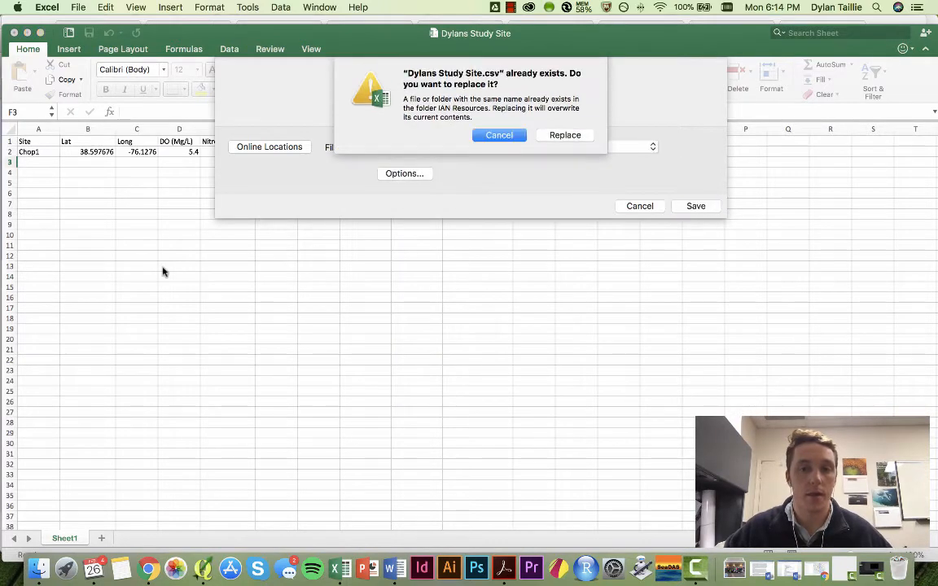
pyautogui.click(569, 135)
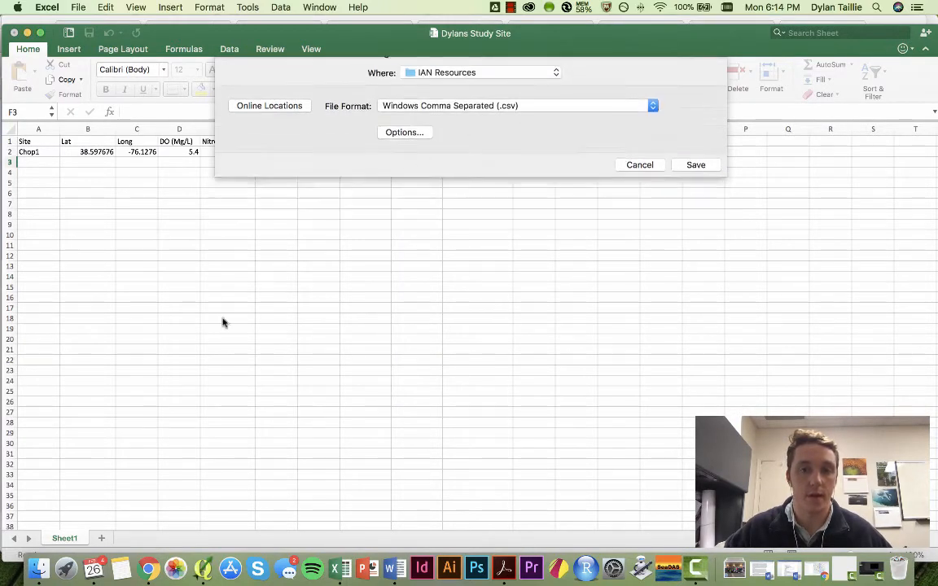
pyautogui.click(568, 239)
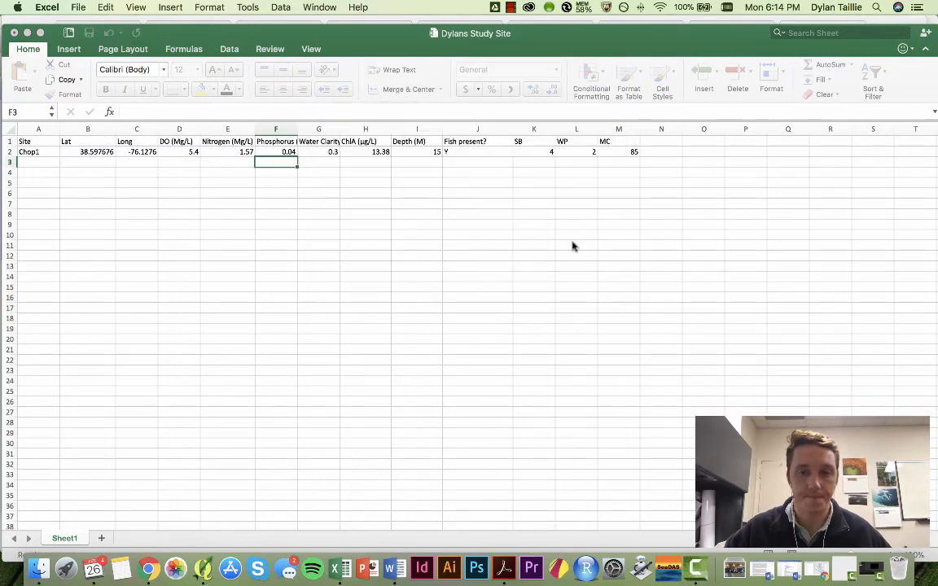
# Switch to QGIS and choose the study site CSV from the GIS folder as the source of a delimited text layer.
pyautogui.click(202, 568)
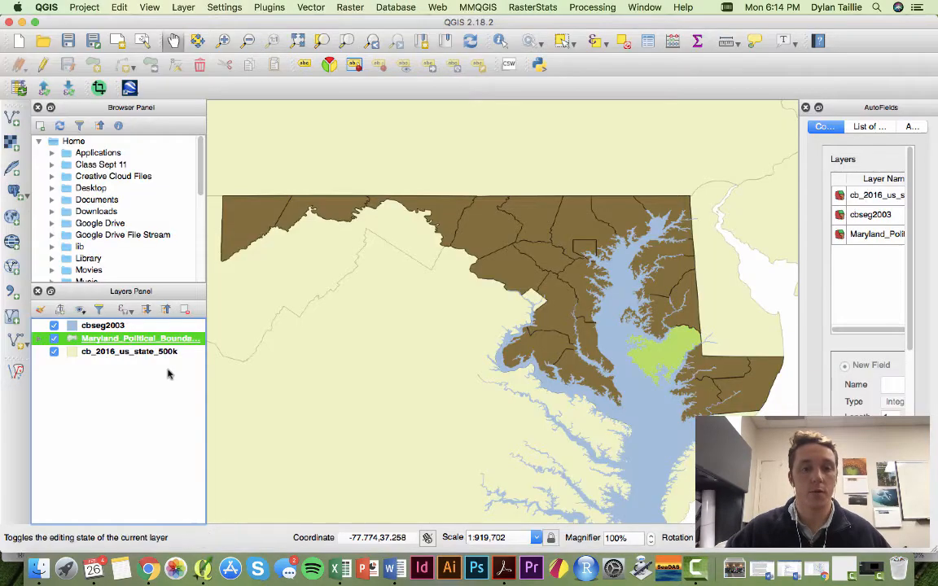
pyautogui.click(11, 291)
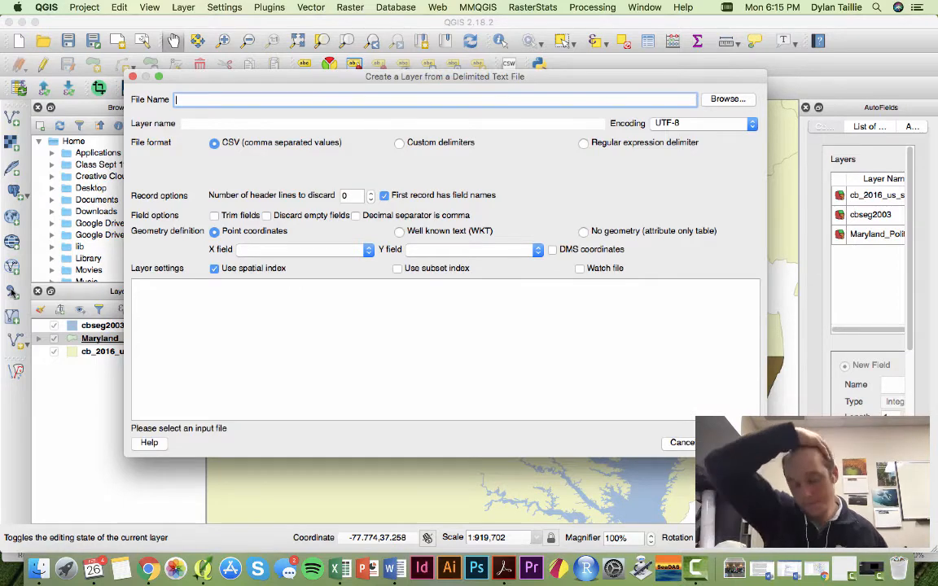
pyautogui.click(725, 99)
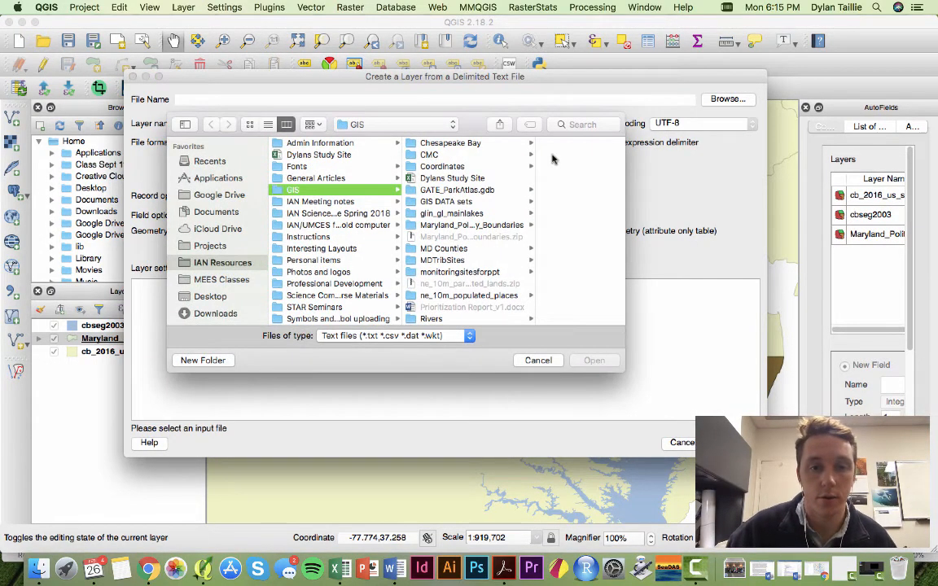
pyautogui.click(476, 181)
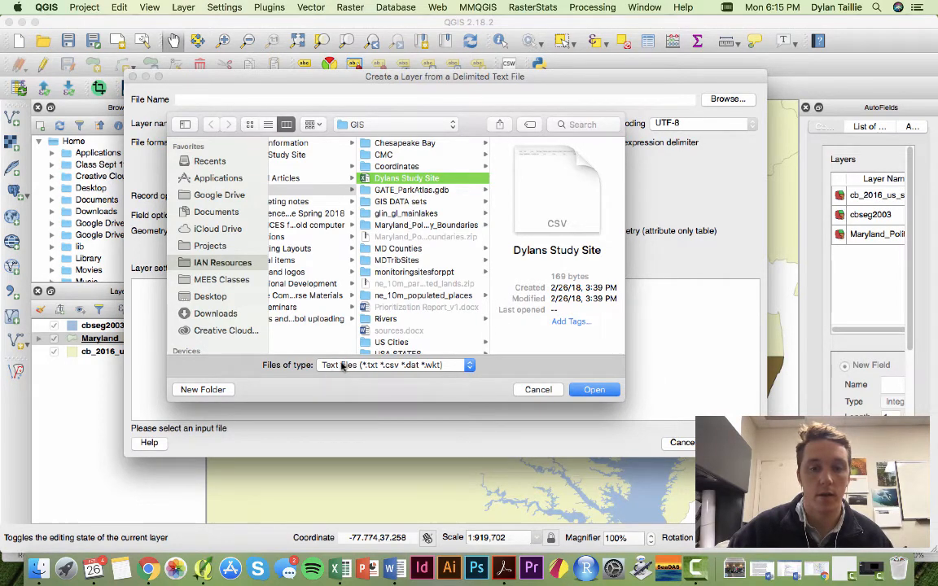
pyautogui.click(597, 391)
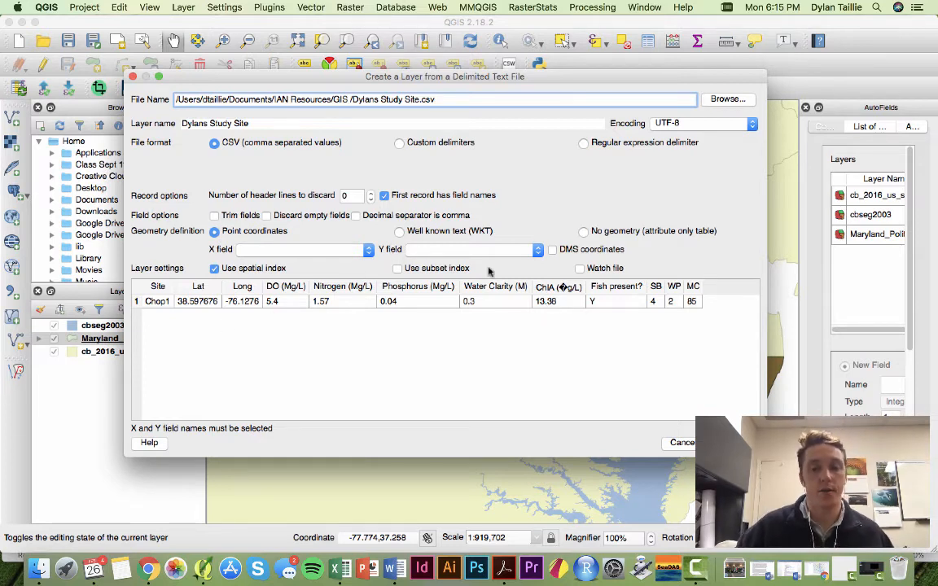
# Create the study site point layer with Long as the X field and Lat as the Y field.
pyautogui.moveTo(524, 75); pyautogui.dragTo(468, 67)
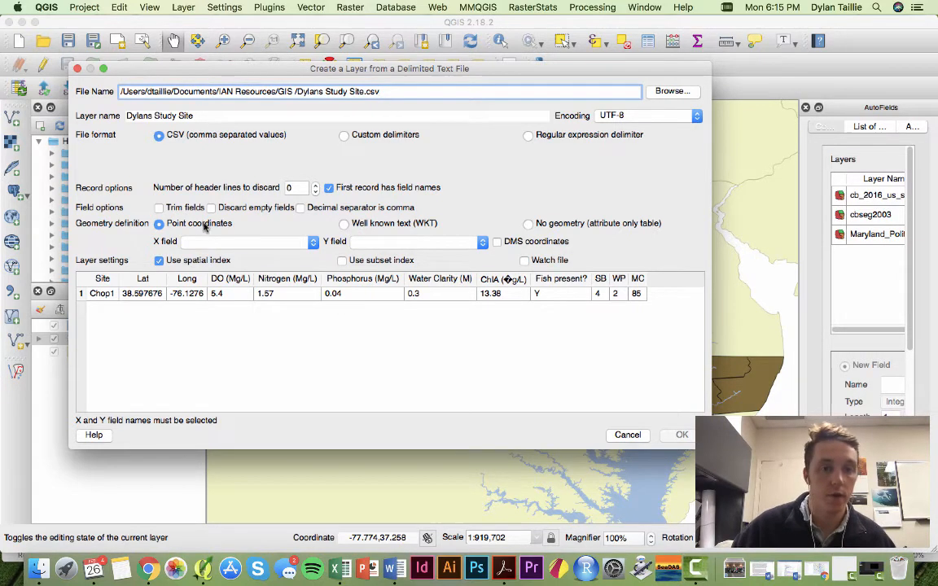
pyautogui.click(277, 243)
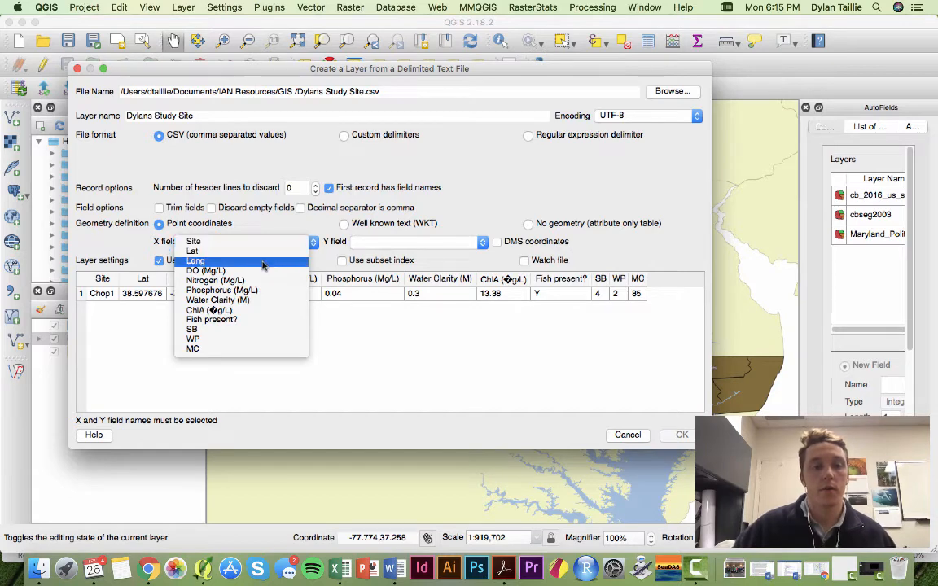
pyautogui.click(261, 261)
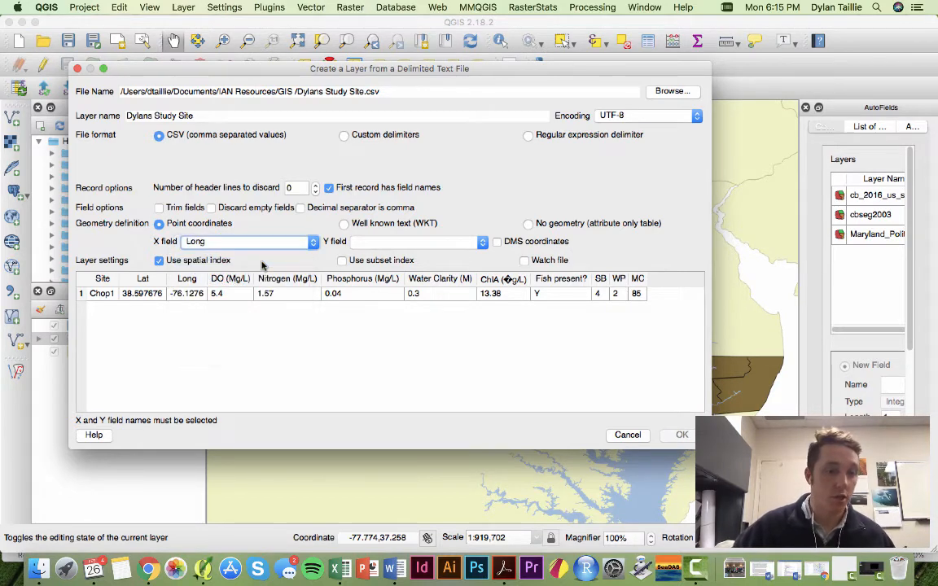
pyautogui.click(402, 244)
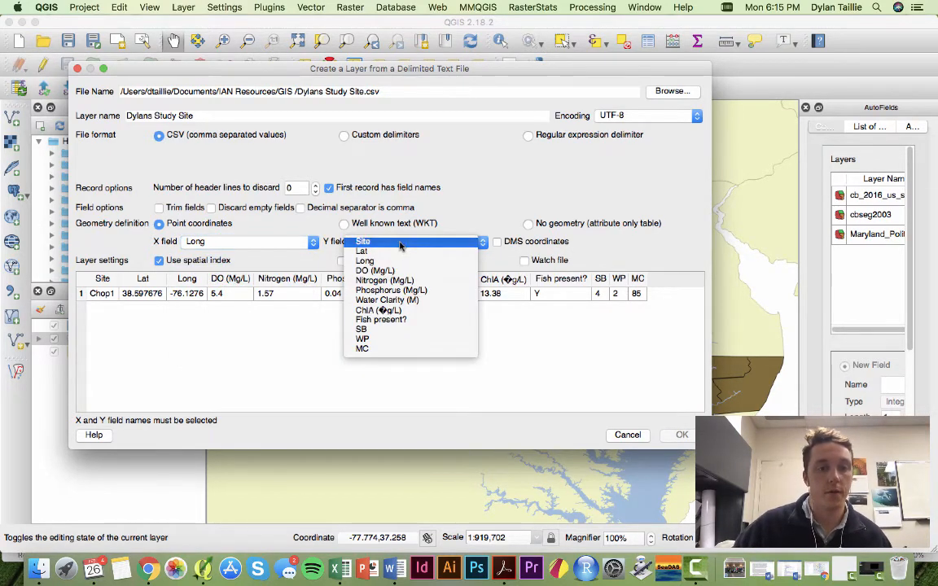
pyautogui.click(388, 255)
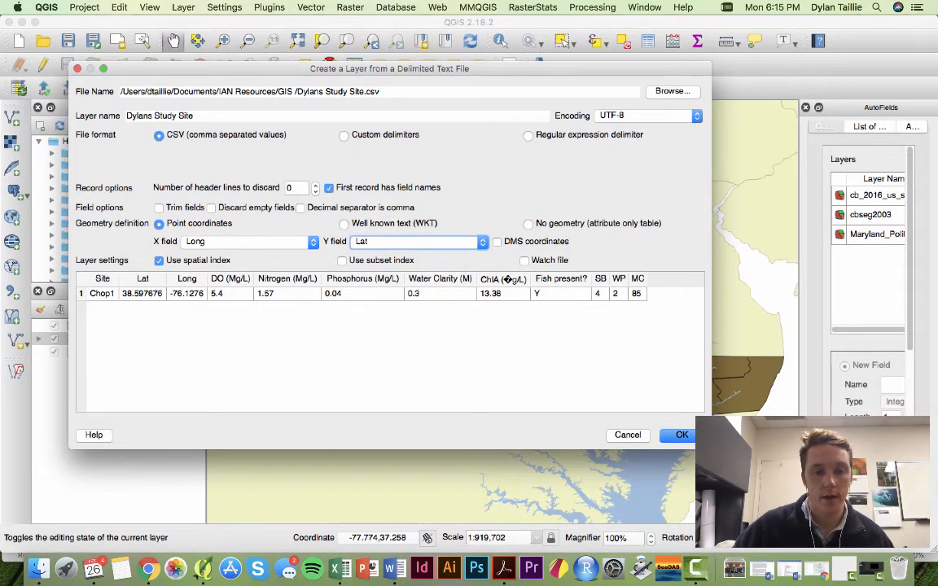
pyautogui.press('Return')
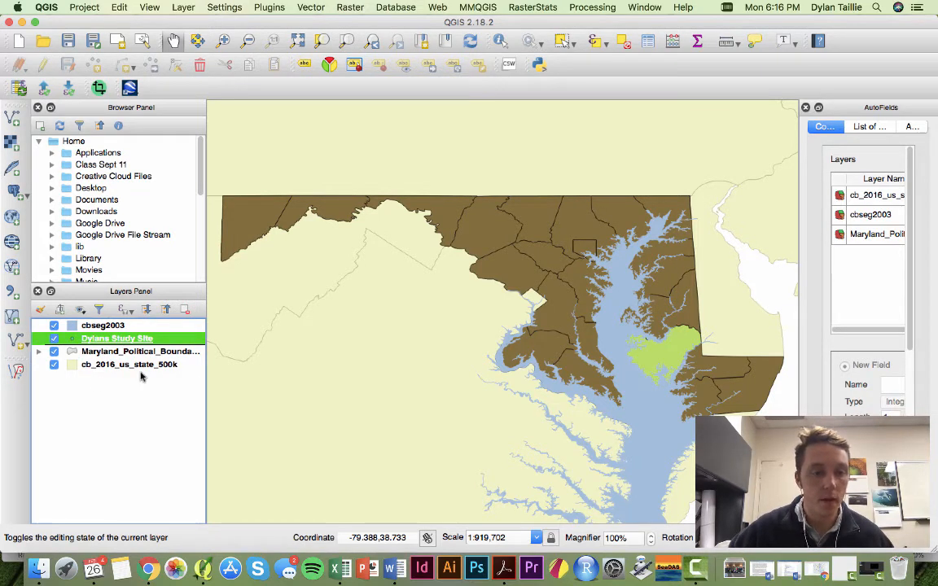
# Move the study site layer above cbseg2003 in the layer order.
pyautogui.click(141, 373)
pyautogui.click(101, 338)
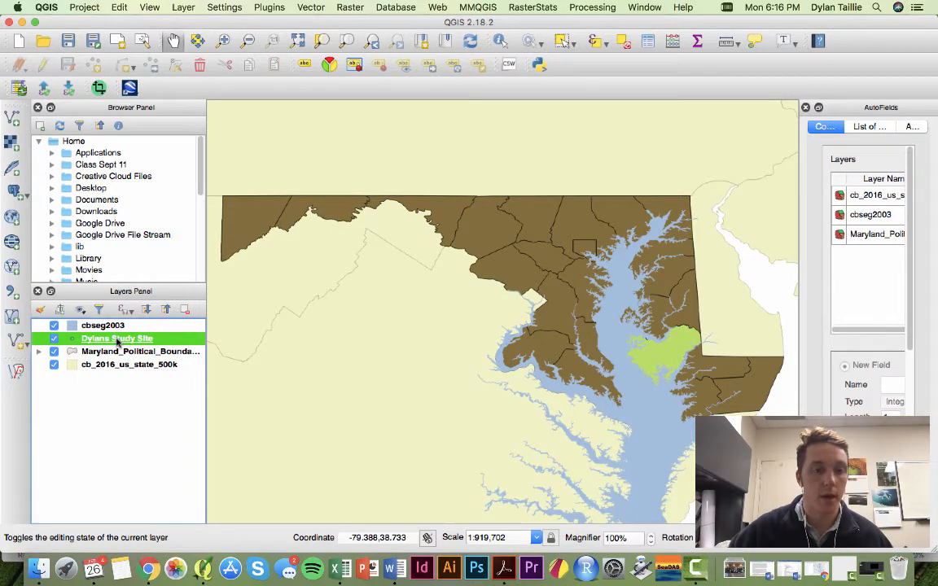
pyautogui.moveTo(117, 342); pyautogui.dragTo(109, 324)
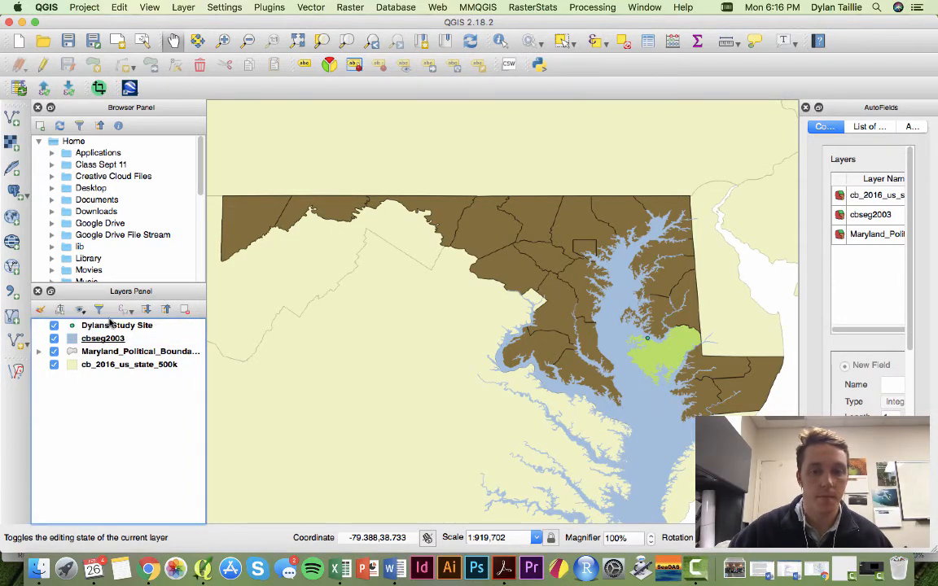
# Examine the study site point up close near Dorchester County by zooming the map to its layer.
pyautogui.moveTo(404, 426); pyautogui.dragTo(285, 398)
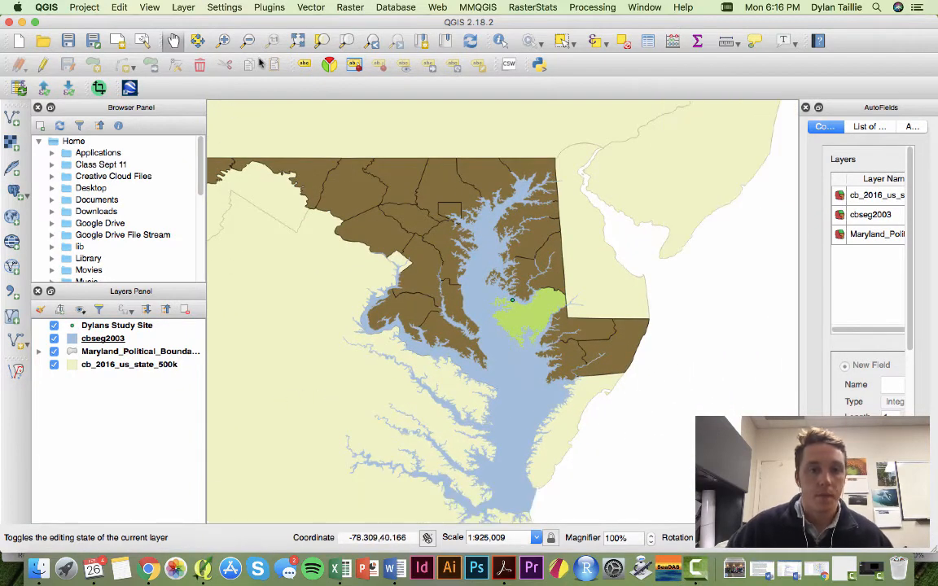
pyautogui.click(220, 40)
pyautogui.moveTo(473, 270); pyautogui.dragTo(564, 324)
pyautogui.moveTo(329, 249); pyautogui.dragTo(638, 411)
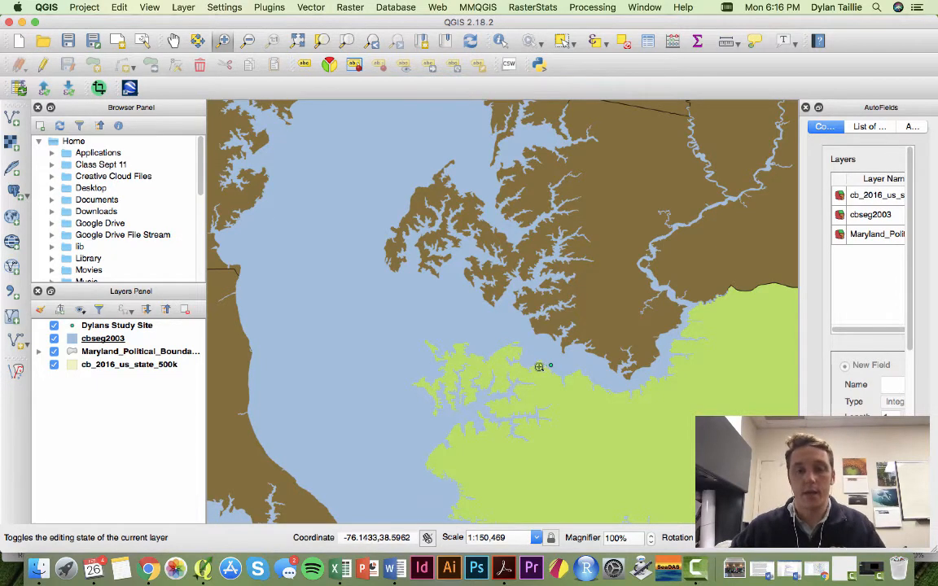
pyautogui.scroll(3, 591, 404)
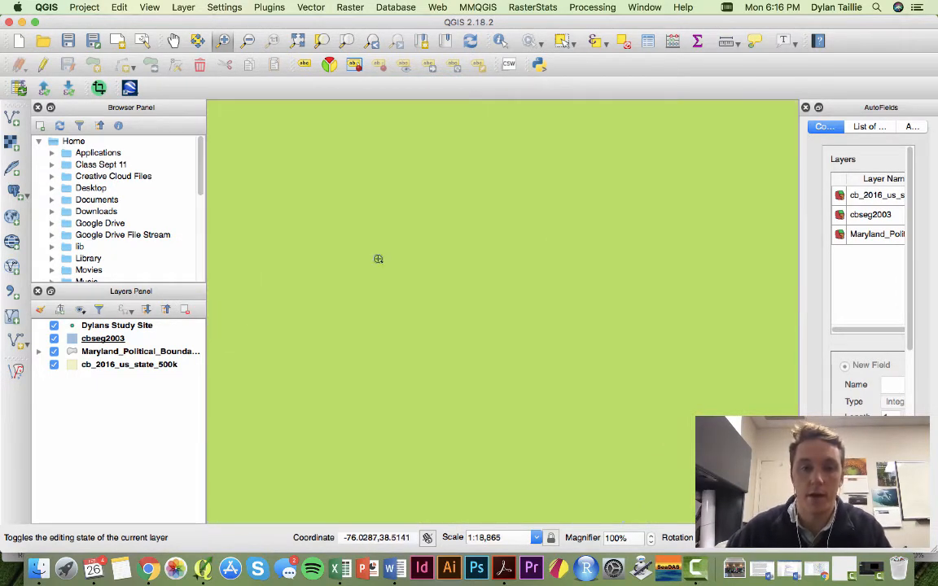
pyautogui.click(122, 329)
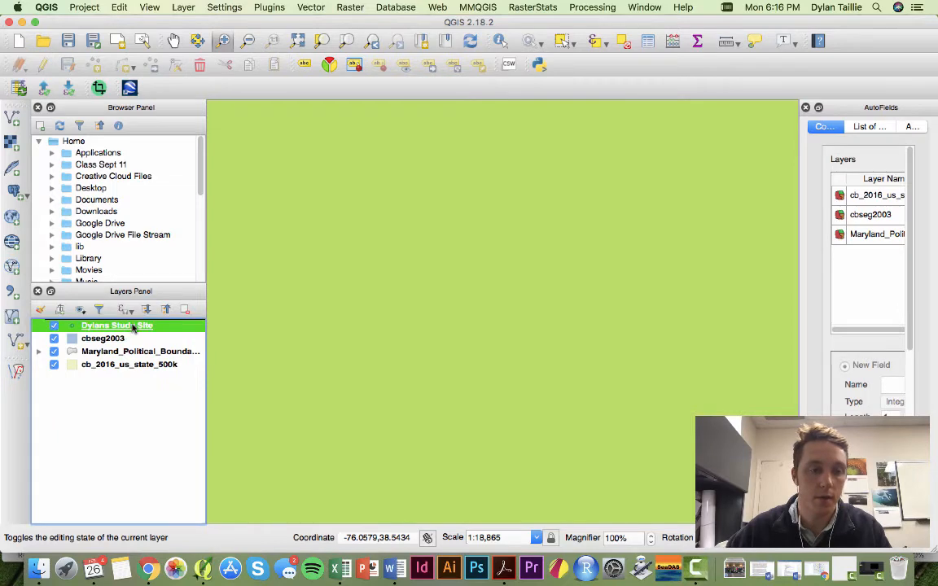
pyautogui.rightClick(135, 326)
pyautogui.click(154, 330)
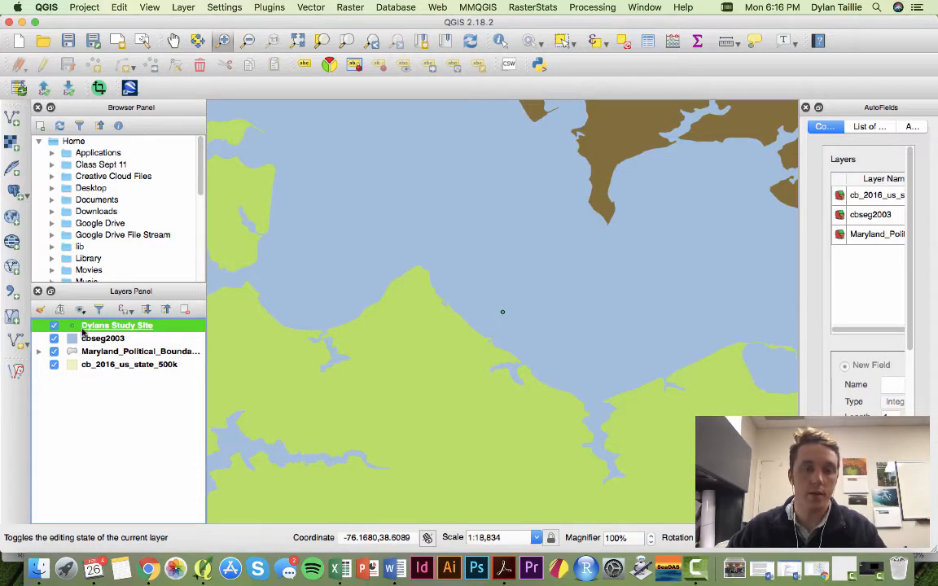
# Turn on labels for the study site layer and label the point with its Site field.
pyautogui.rightClick(118, 329)
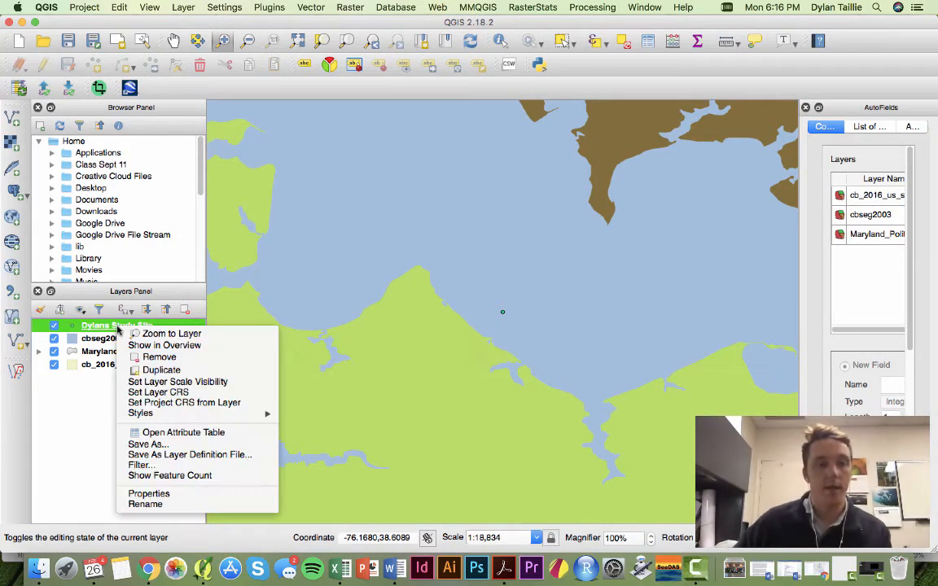
pyautogui.click(149, 494)
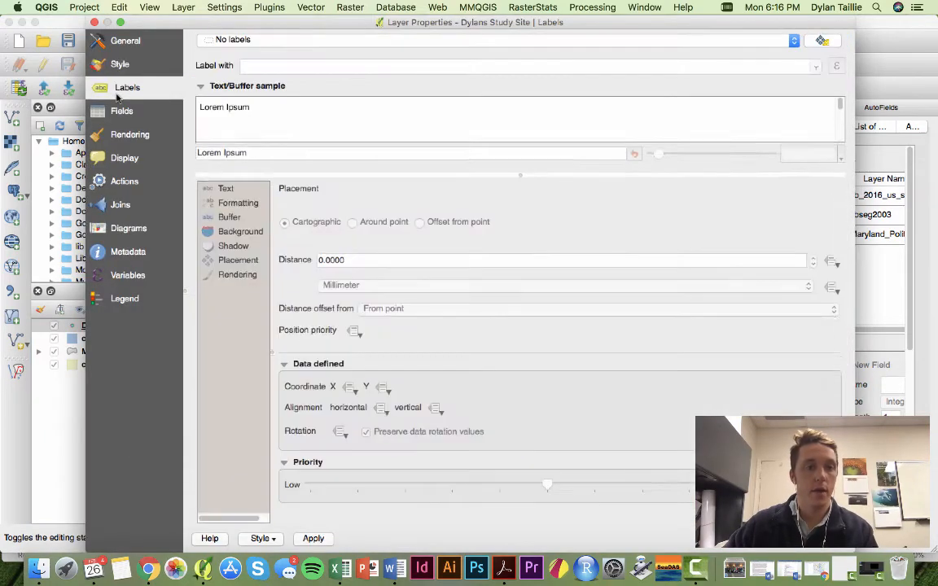
pyautogui.click(107, 88)
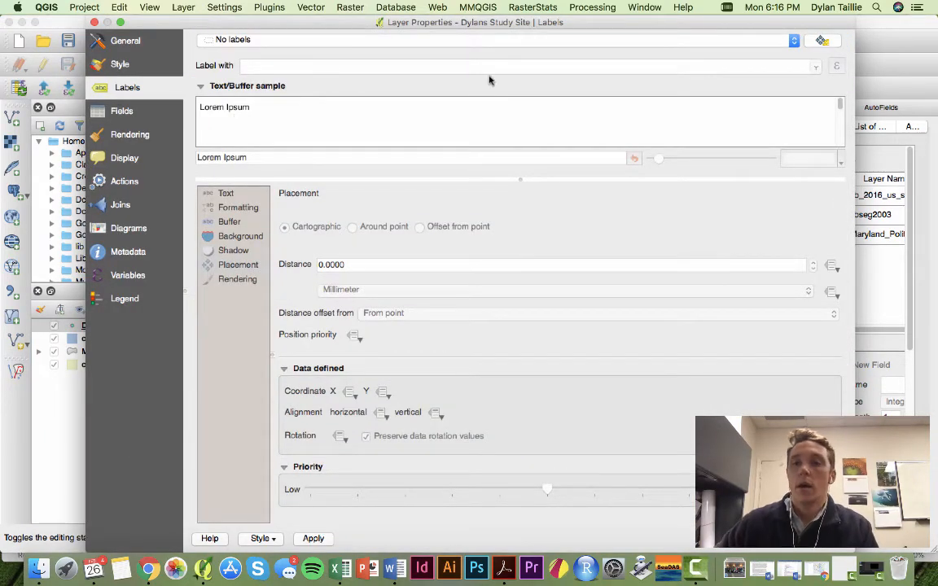
pyautogui.click(334, 41)
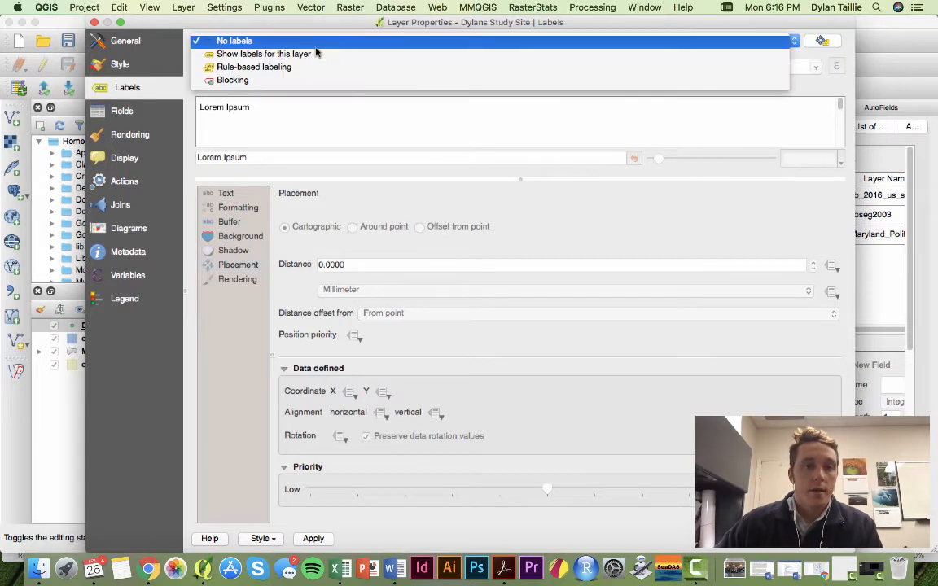
pyautogui.click(316, 55)
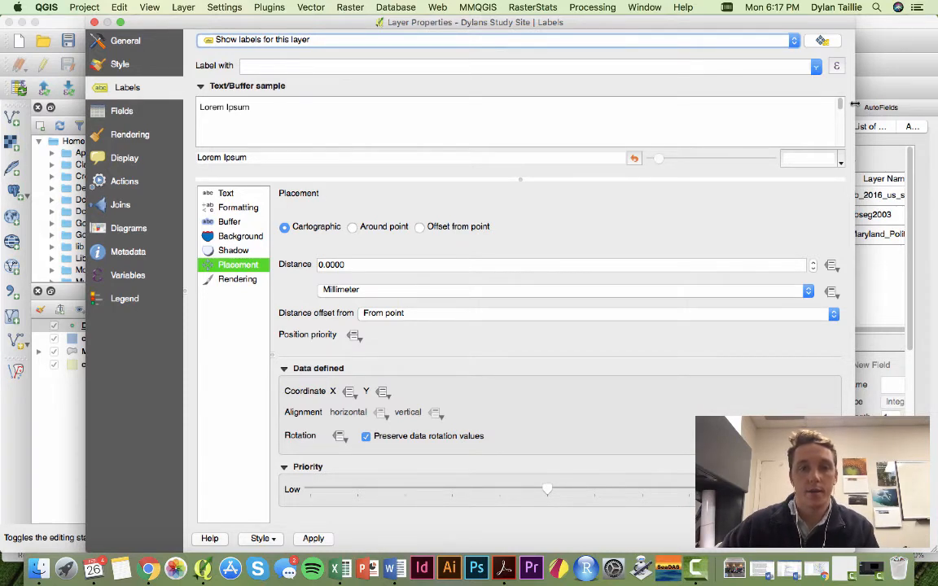
pyautogui.click(816, 67)
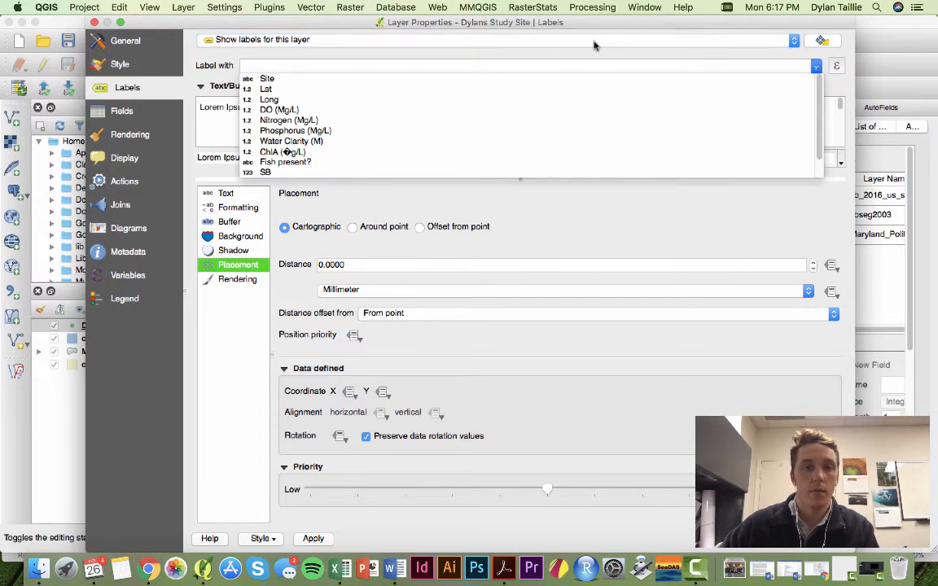
pyautogui.click(284, 83)
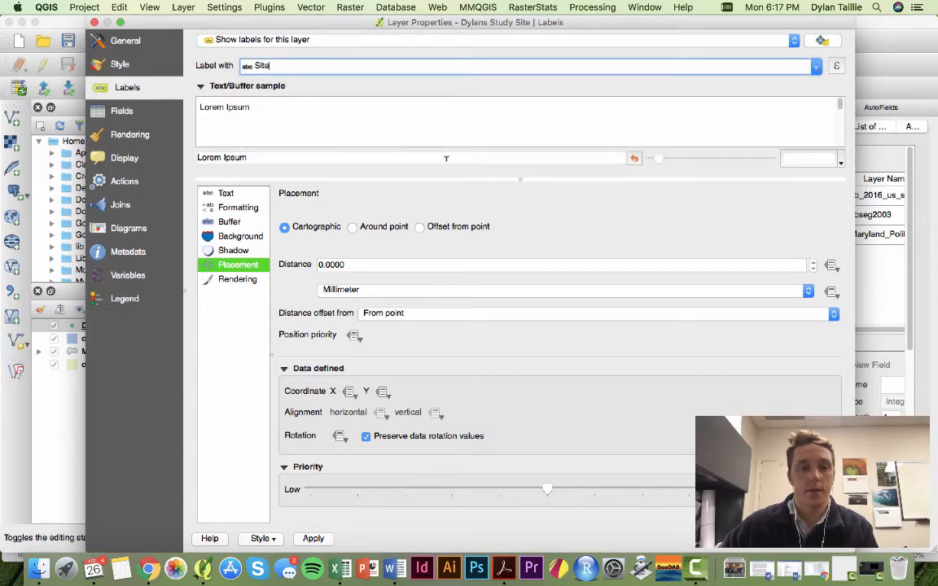
# Place the study site label around the point at a distance of 0.3 mm and accept the layer properties.
pyautogui.click(352, 227)
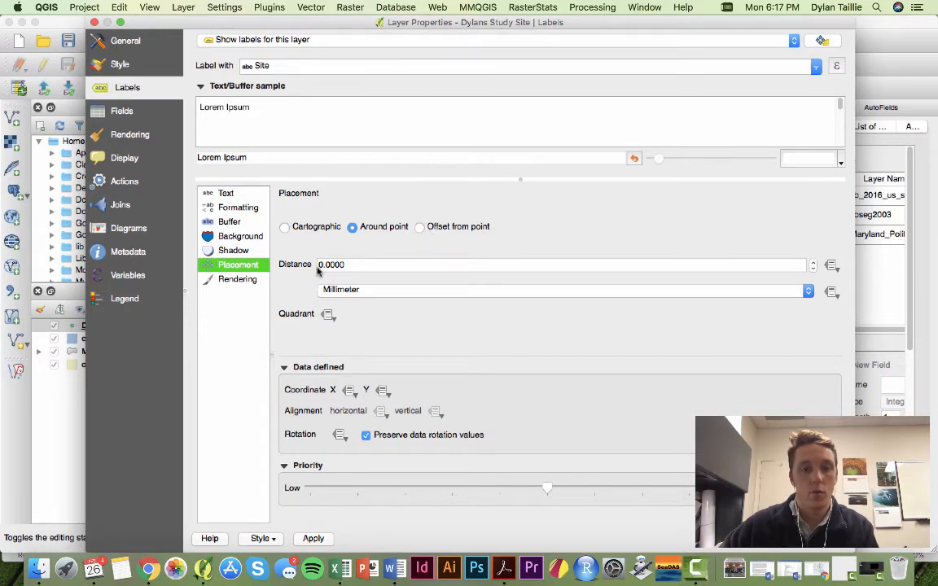
pyautogui.click(815, 264)
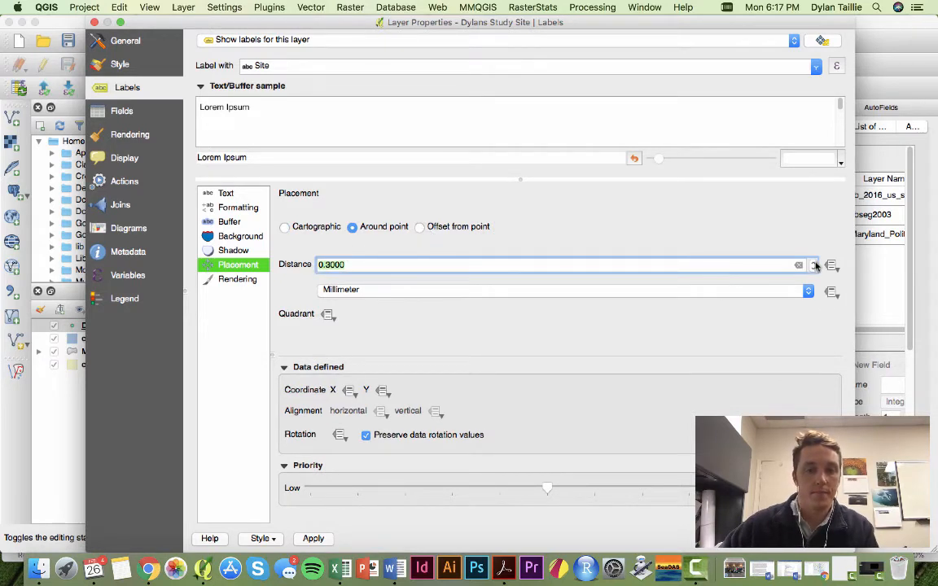
pyautogui.click(566, 226)
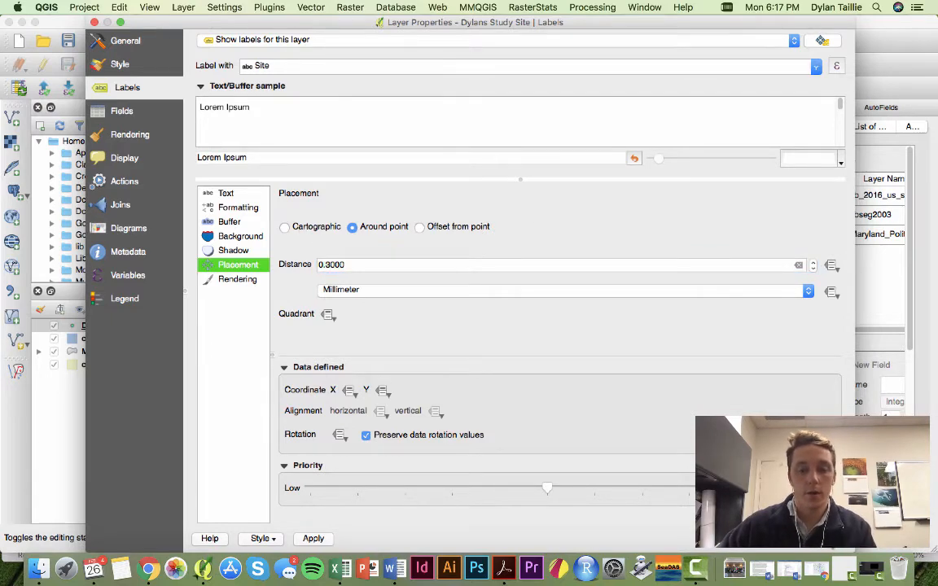
pyautogui.click(825, 539)
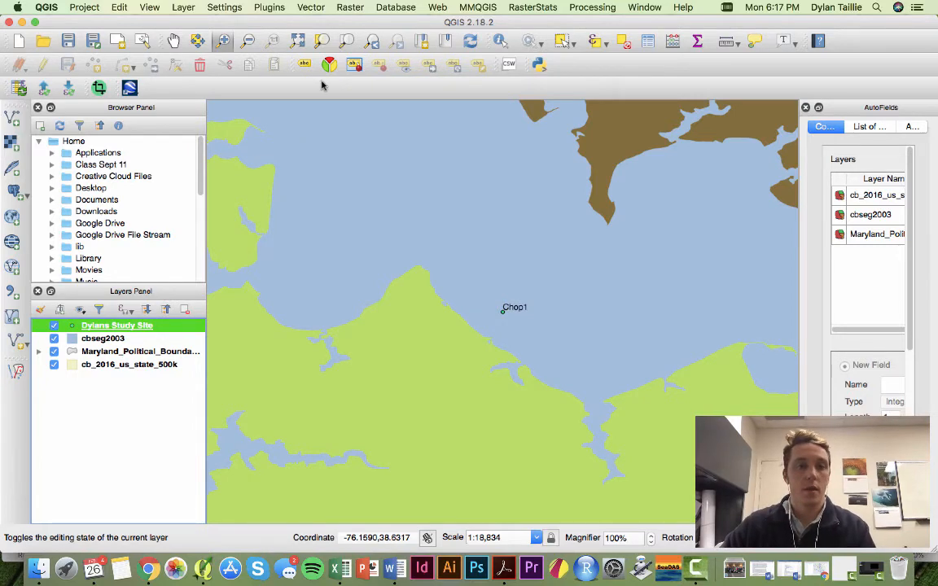
# Examine the labelled Chop1 point against the surrounding shoreline and Dorchester County at wider and closer map scales.
pyautogui.click(246, 38)
pyautogui.moveTo(369, 163); pyautogui.dragTo(690, 426)
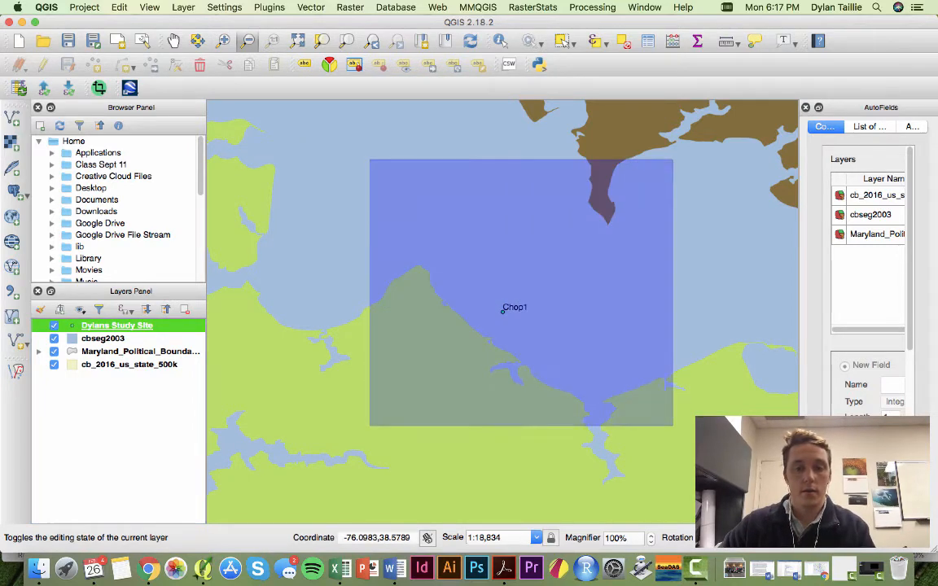
pyautogui.moveTo(370, 178); pyautogui.dragTo(557, 390)
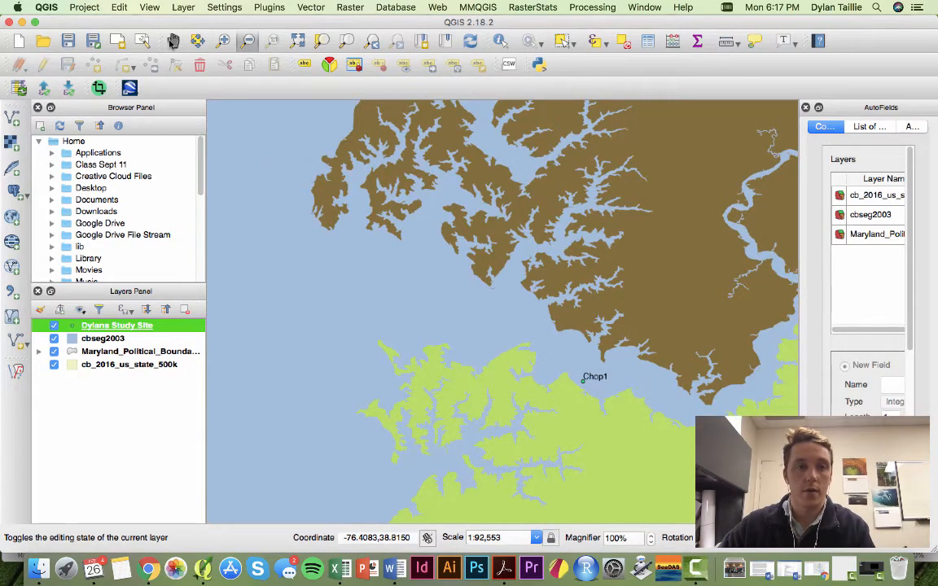
pyautogui.click(173, 42)
pyautogui.moveTo(610, 370); pyautogui.dragTo(425, 287)
pyautogui.scroll(-1, 420, 286)
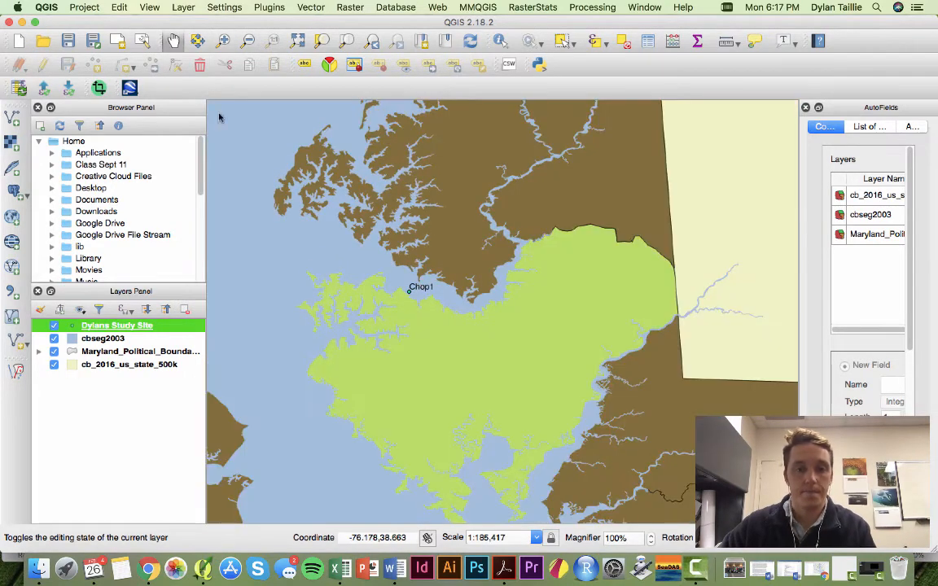
pyautogui.click(248, 42)
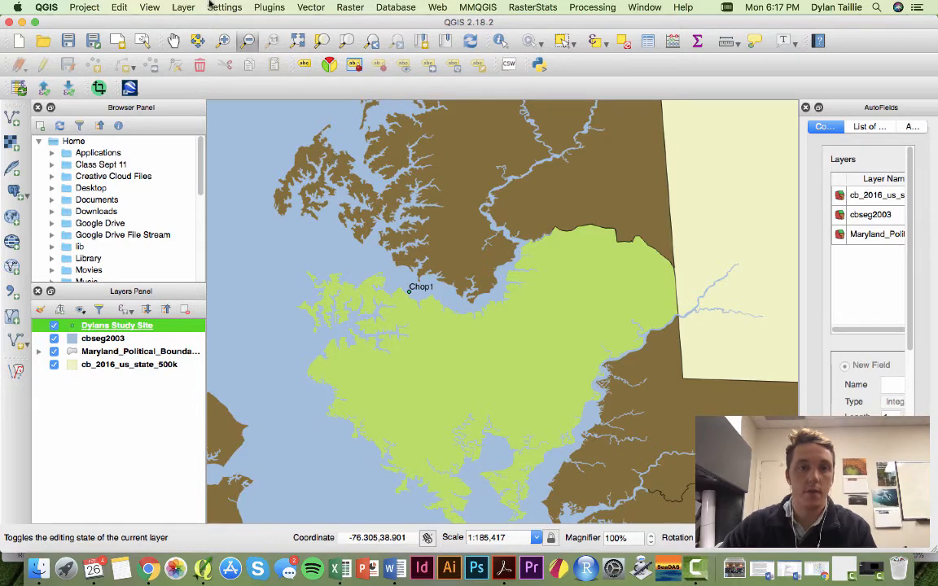
pyautogui.click(224, 41)
pyautogui.moveTo(290, 167); pyautogui.dragTo(531, 319)
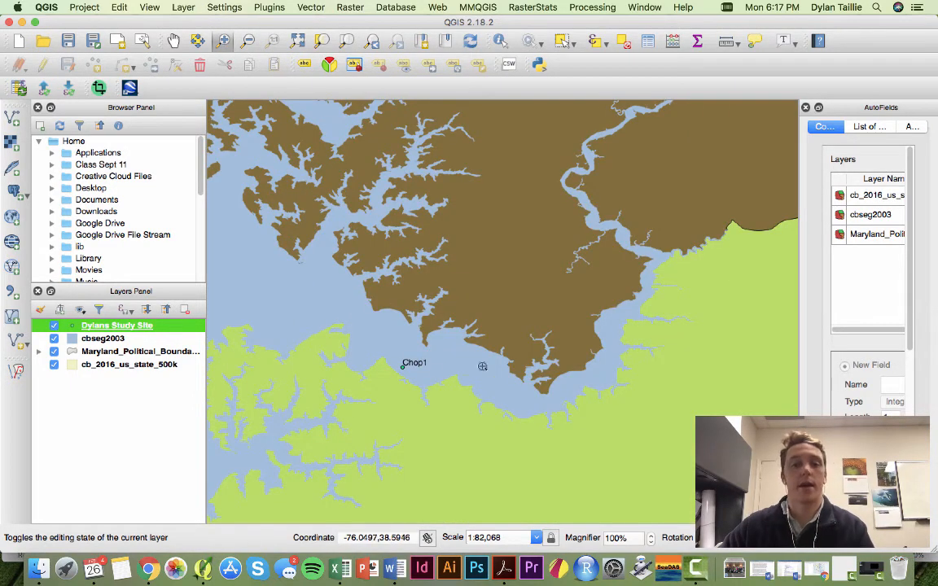
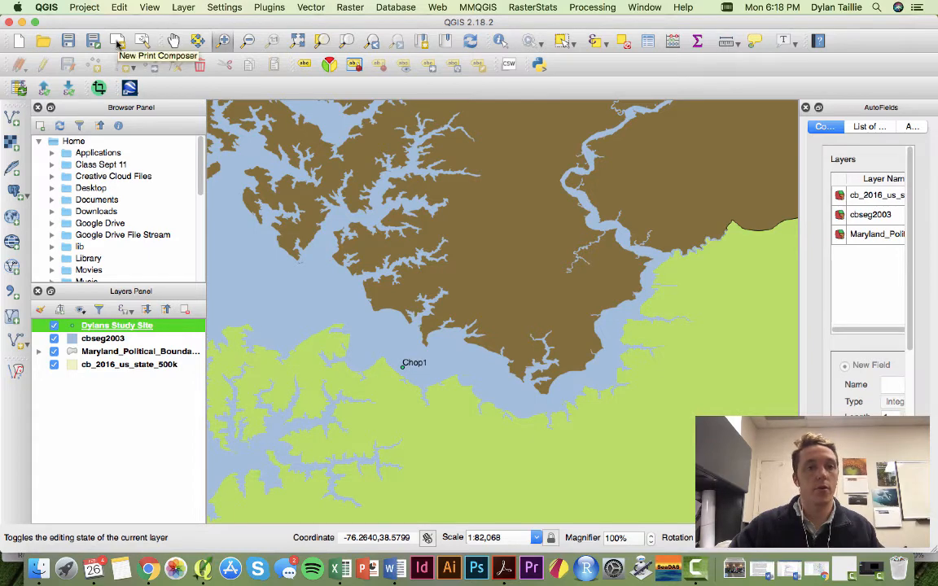
# Create a new print composer with a title naming the study site.
pyautogui.click(118, 41)
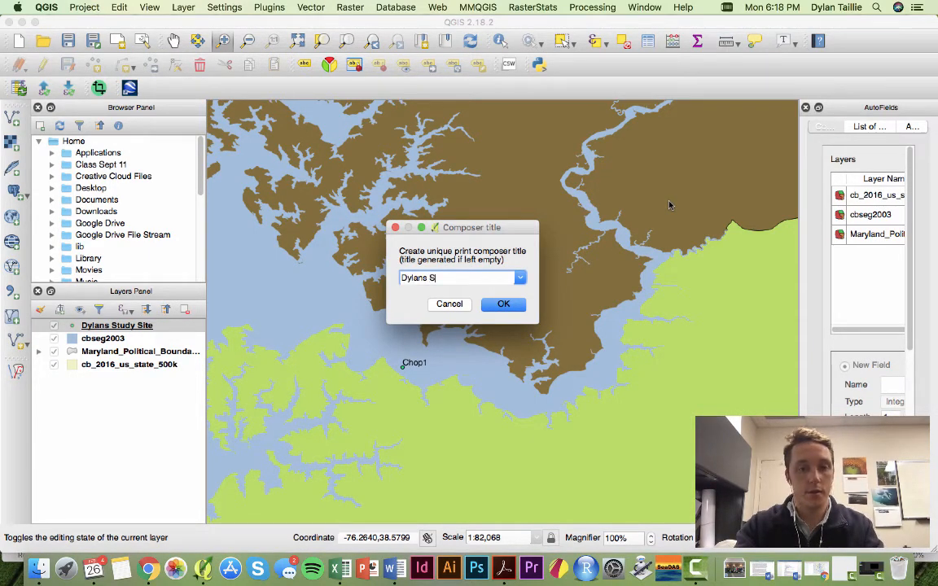
pyautogui.press('Return')
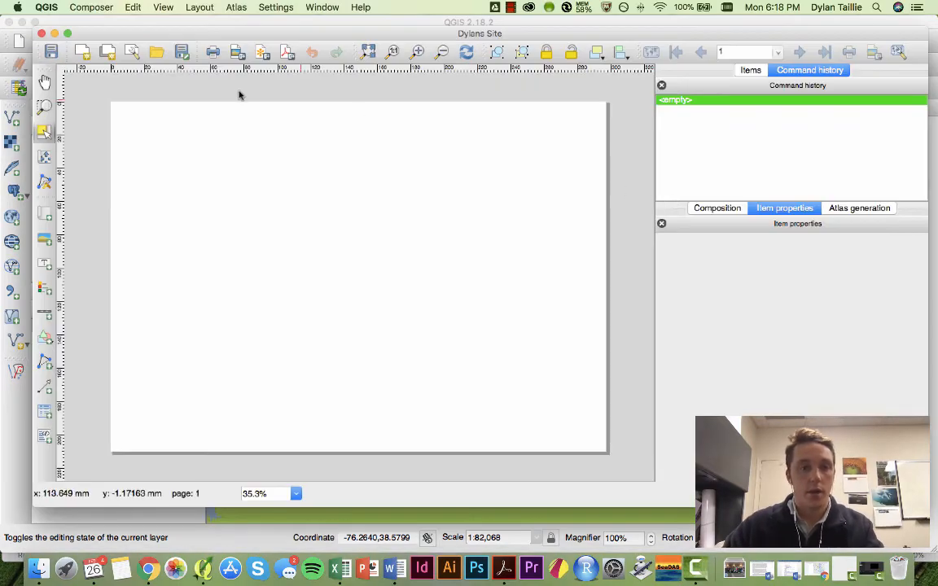
pyautogui.moveTo(377, 39)
pyautogui.mouseDown()
pyautogui.moveTo(623, 349)
pyautogui.moveTo(550, 266)
pyautogui.moveTo(548, 234)
pyautogui.moveTo(667, 310)
pyautogui.moveTo(726, 423)
pyautogui.moveTo(637, 376)
pyautogui.moveTo(401, 176)
pyautogui.moveTo(381, 53)
pyautogui.moveTo(448, 136)
pyautogui.moveTo(366, 19)
pyautogui.moveTo(375, 49)
pyautogui.mouseUp()
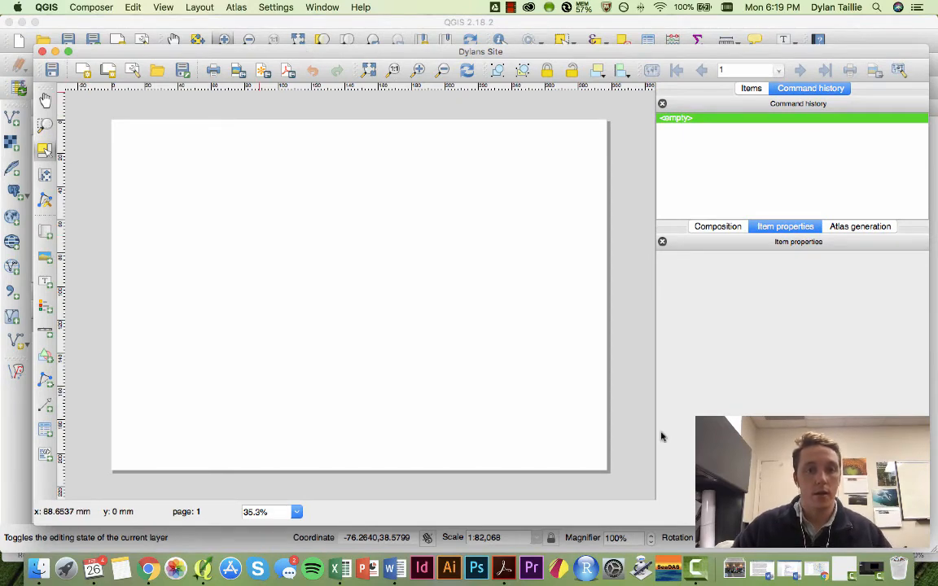
# Return to the main map and reframe it to about 1:164,000, showing Chop1, northern Dorchester County and the land to its north.
pyautogui.moveTo(453, 55); pyautogui.dragTo(607, 431)
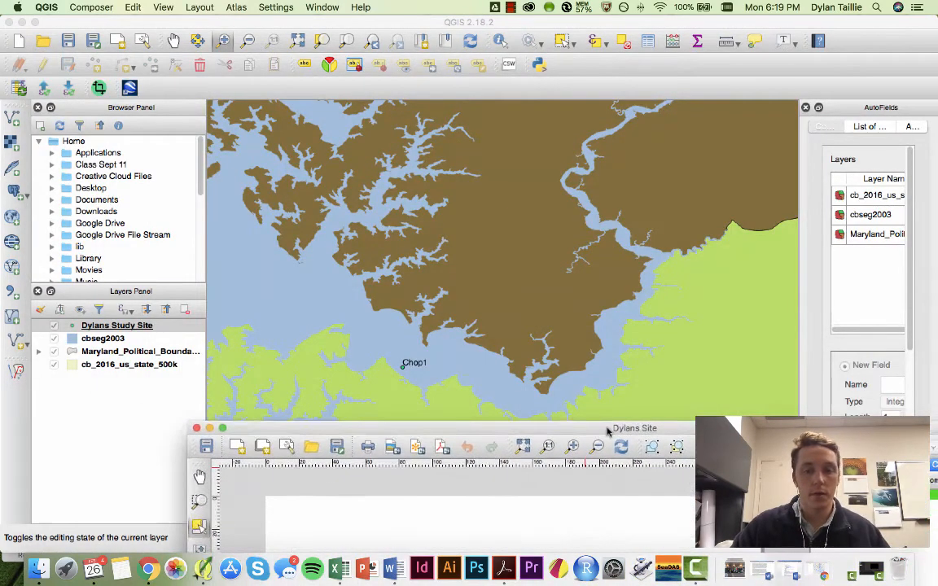
pyautogui.doubleClick(607, 429)
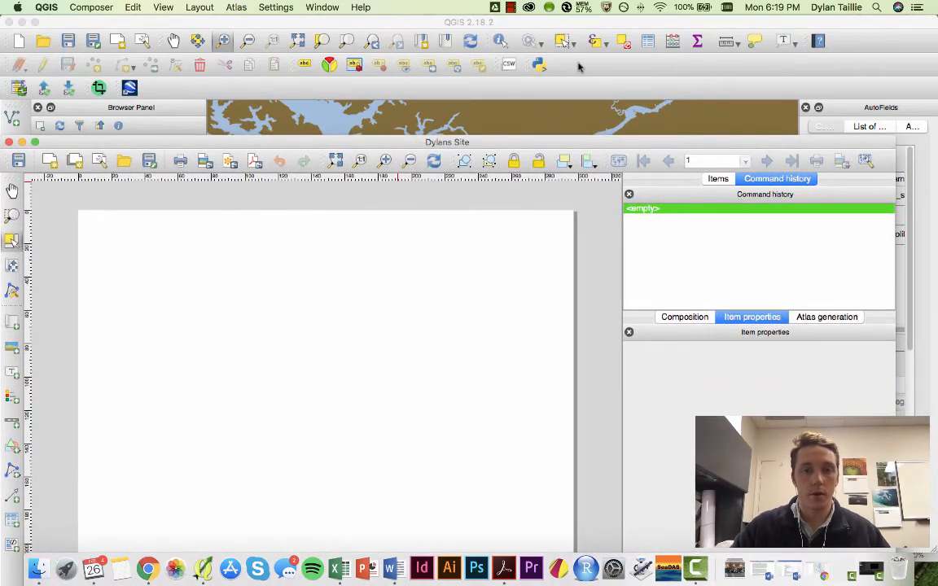
pyautogui.click(577, 67)
pyautogui.scroll(-1, 323, 123)
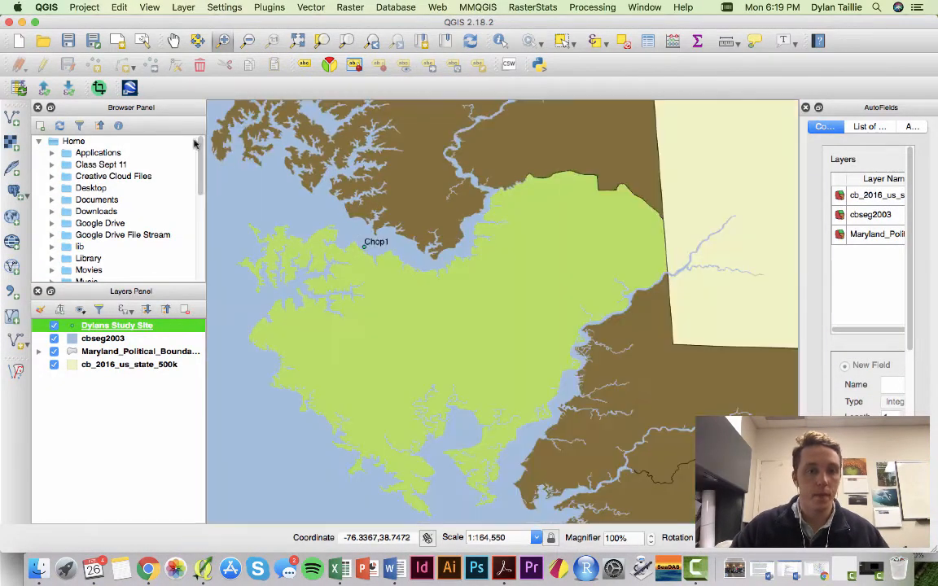
pyautogui.click(173, 40)
pyautogui.moveTo(398, 203); pyautogui.dragTo(586, 348)
pyautogui.moveTo(644, 348); pyautogui.dragTo(630, 329)
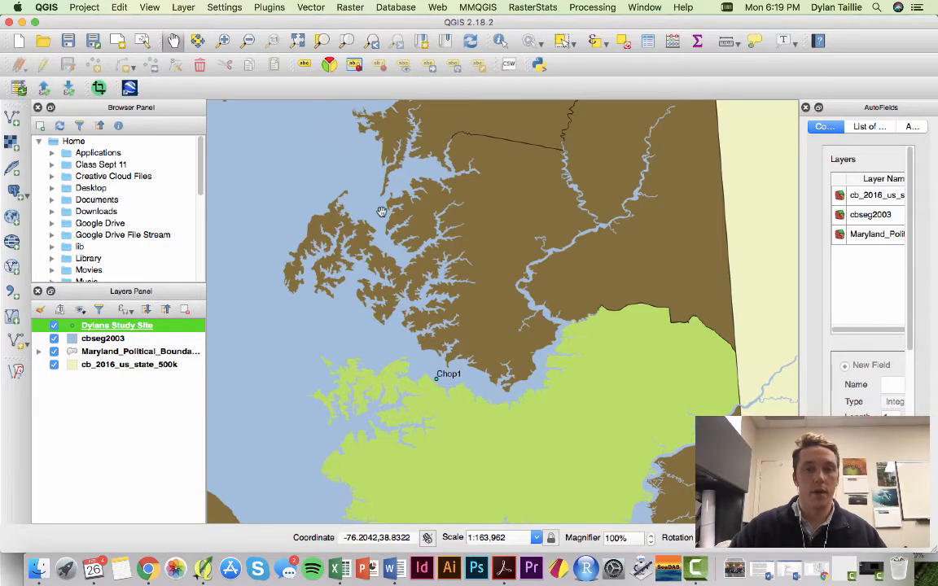
# Return to the print composer and add a map covering most of the page, leaving a wider blank margin on its right side.
pyautogui.moveTo(199, 22); pyautogui.dragTo(242, 29)
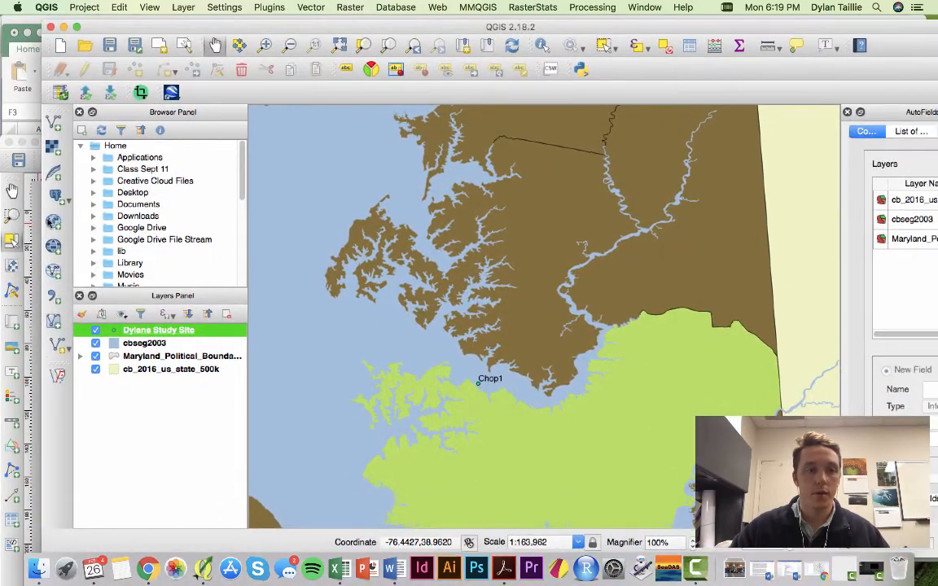
pyautogui.click(6, 170)
pyautogui.moveTo(379, 150); pyautogui.dragTo(380, 46)
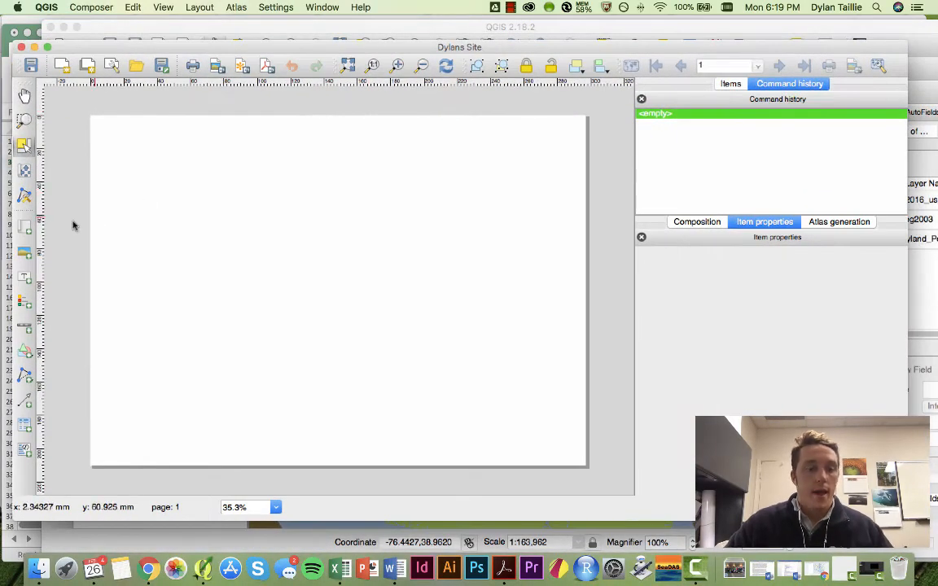
pyautogui.click(25, 229)
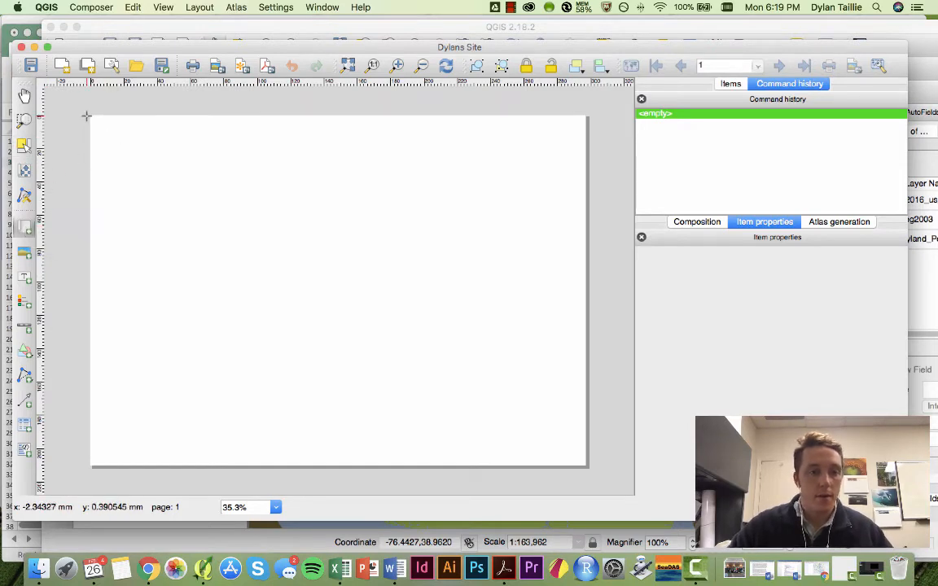
pyautogui.moveTo(96, 126); pyautogui.dragTo(545, 455)
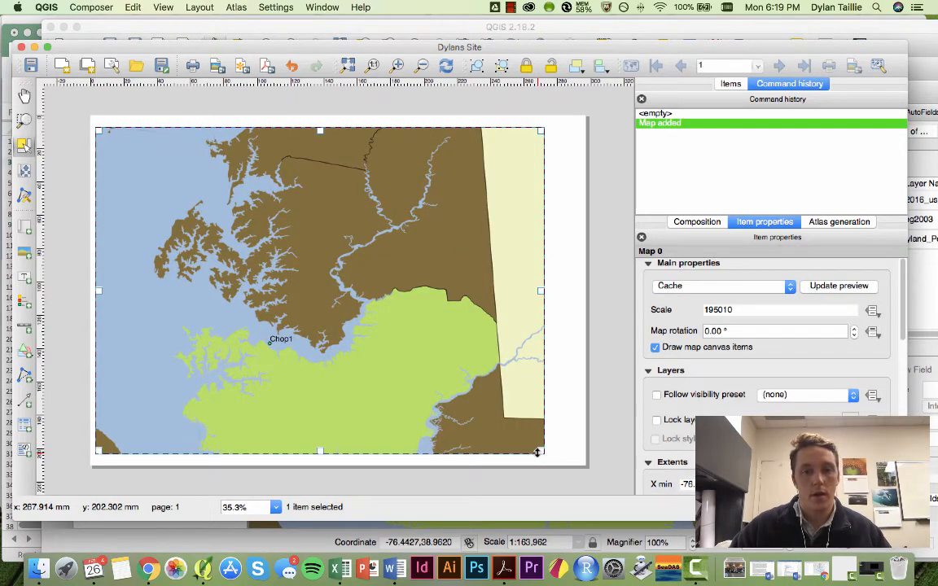
pyautogui.click(574, 367)
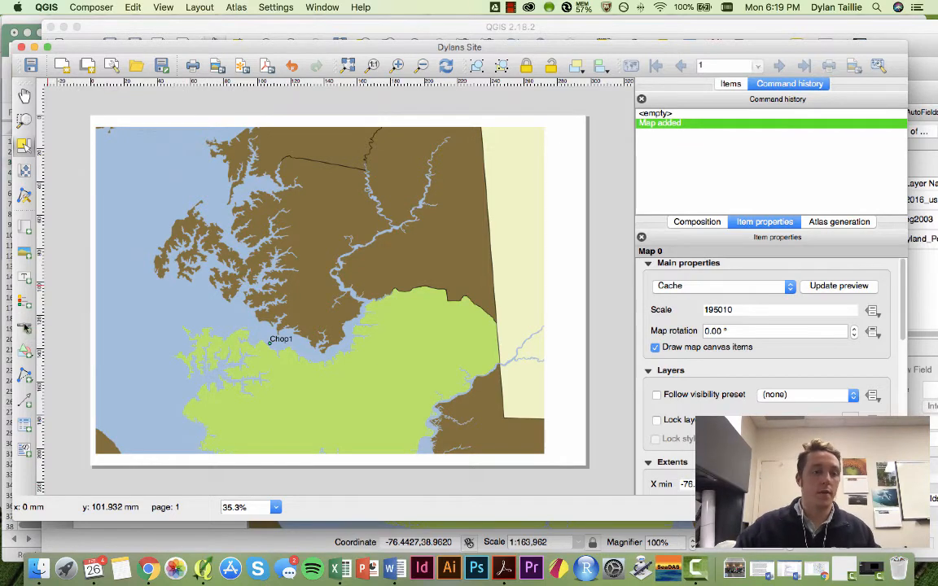
# Add a scale bar over the upper-left part of the composer map and show the full page.
pyautogui.click(23, 324)
pyautogui.scroll(10, 318, 241)
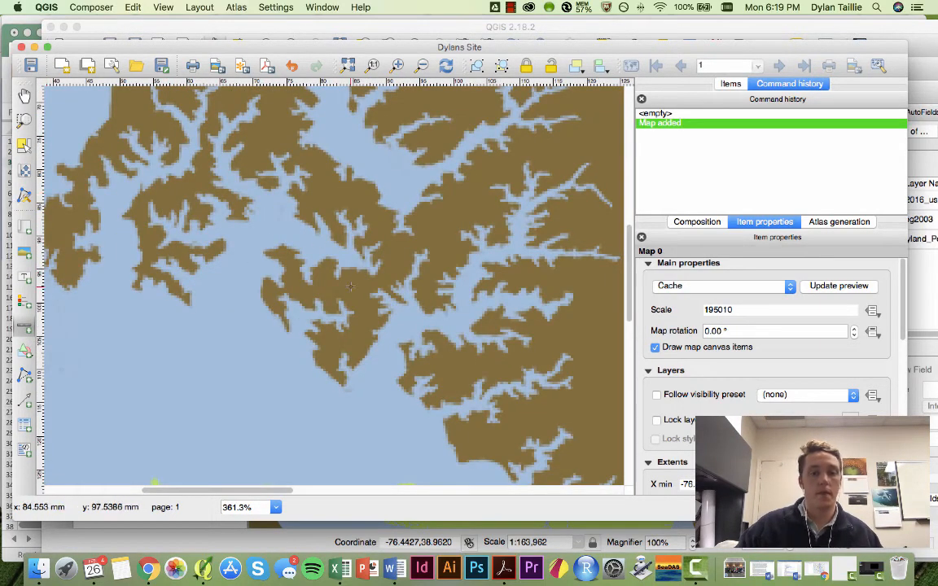
pyautogui.scroll(15, 350, 286)
pyautogui.scroll(-20, 350, 286)
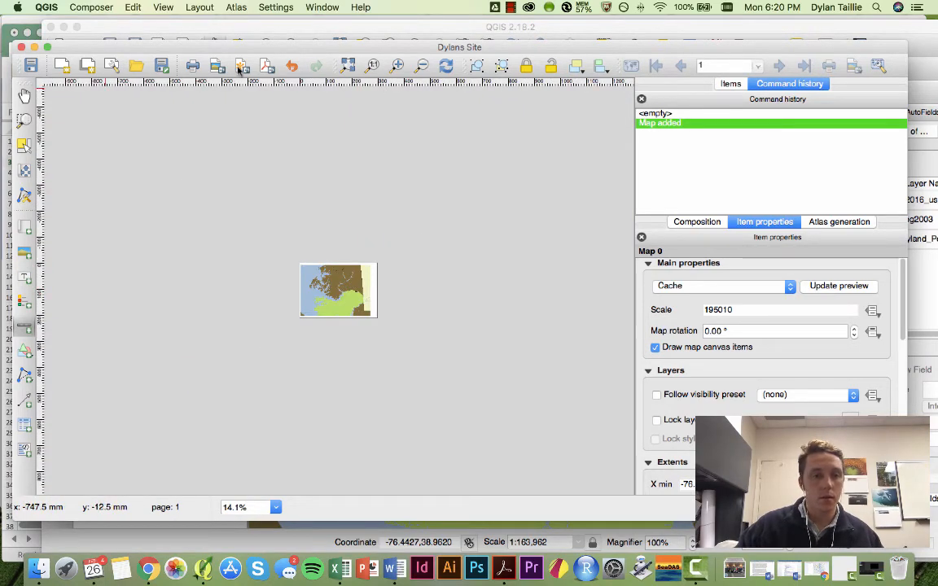
pyautogui.click(350, 67)
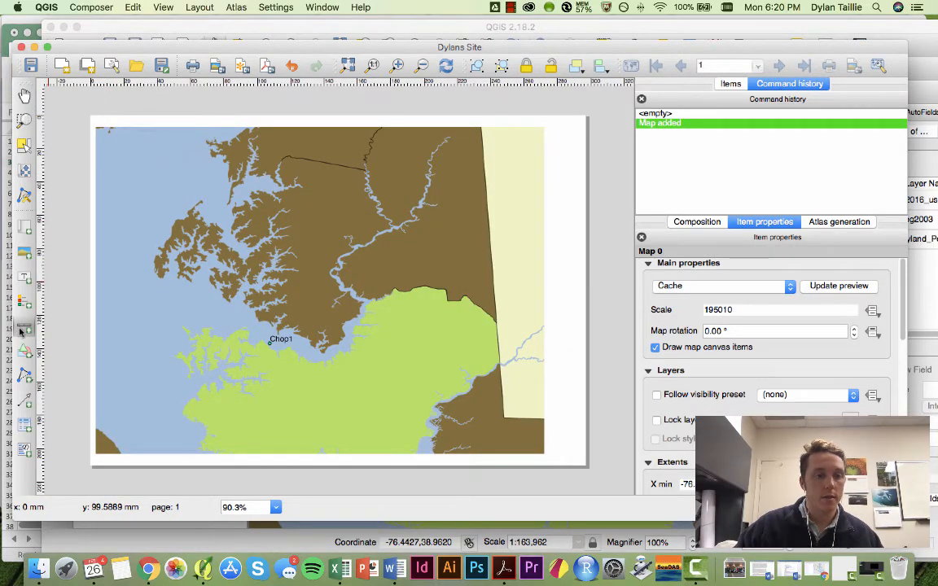
pyautogui.click(148, 195)
pyautogui.scroll(-6, 147, 195)
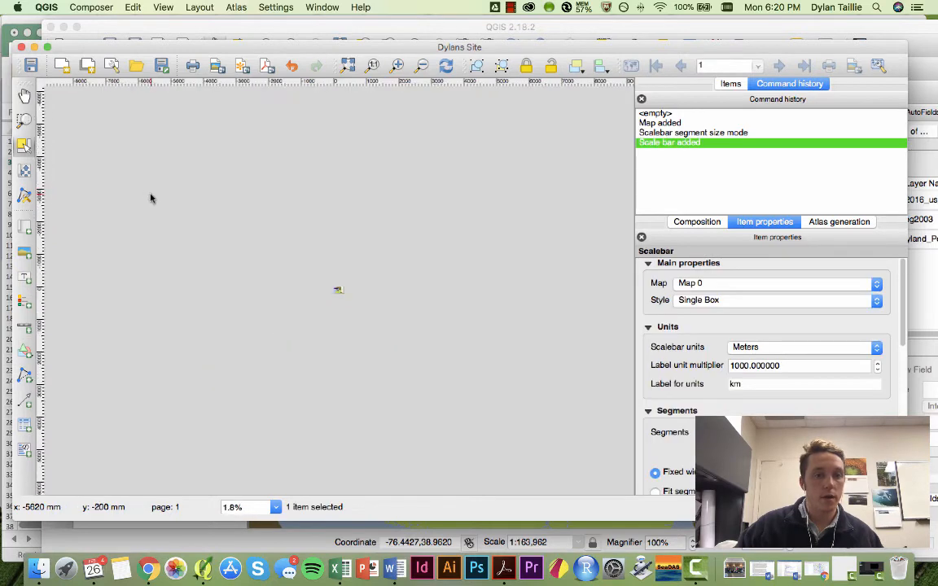
pyautogui.click(348, 65)
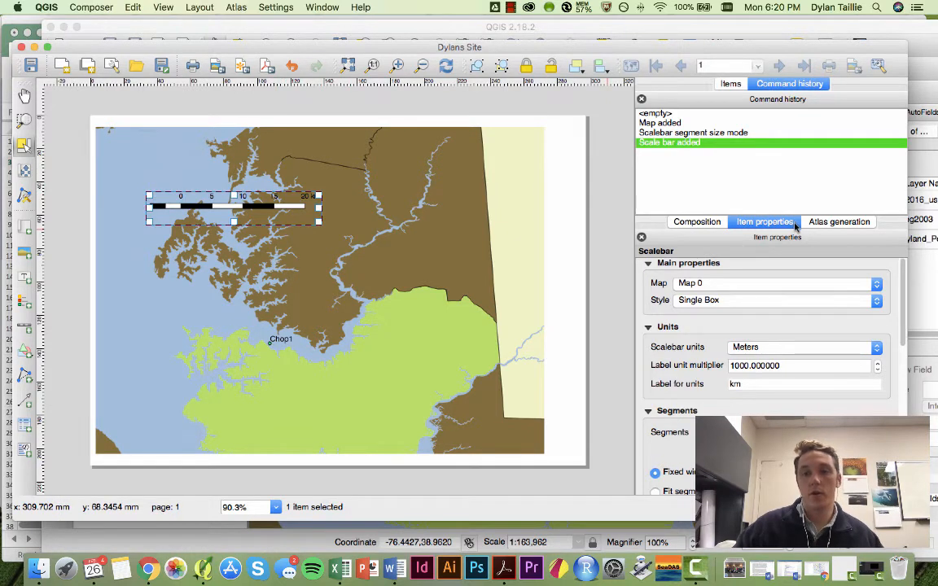
# Set the scale bar's style to Line Ticks Down and remove its segments to the left of zero.
pyautogui.click(851, 301)
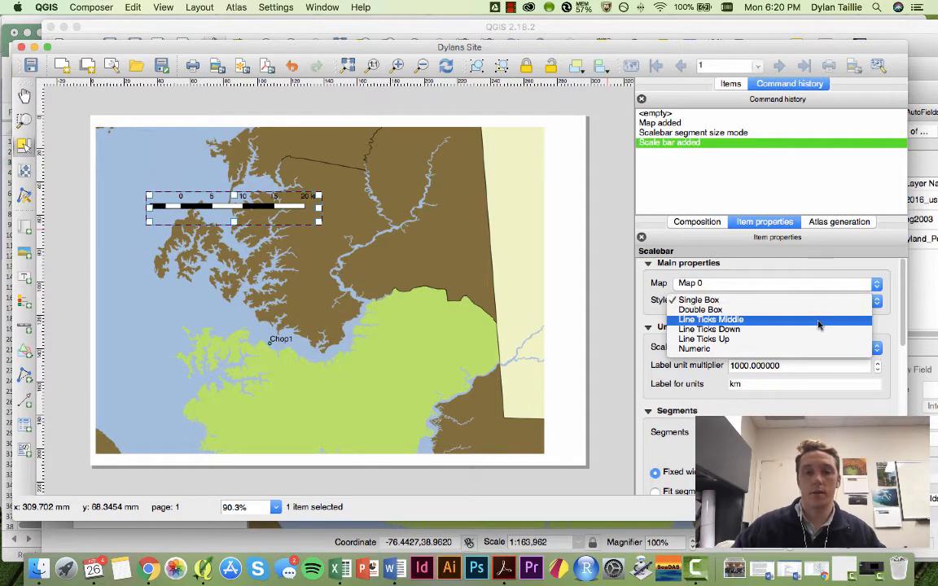
pyautogui.click(735, 330)
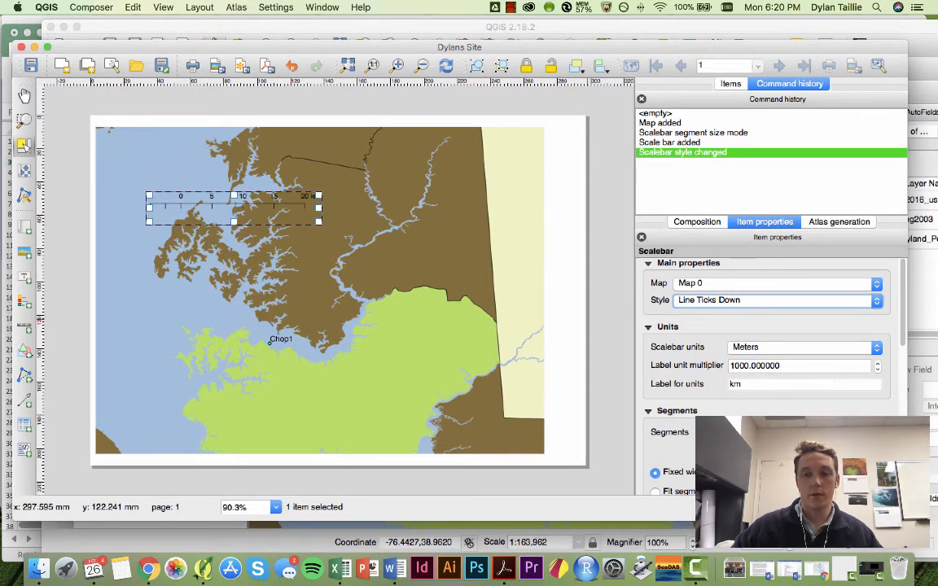
pyautogui.doubleClick(878, 436)
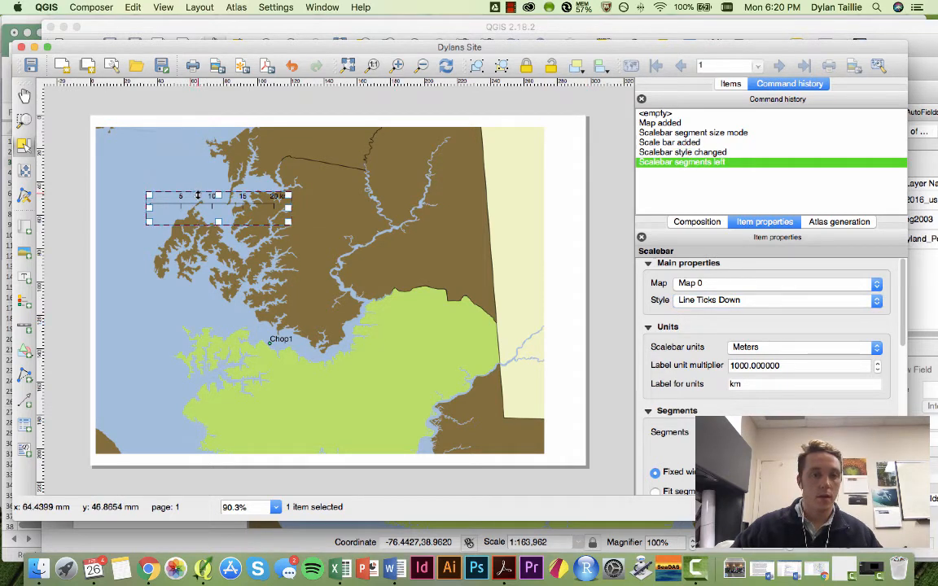
# Move the kilometre scale bar over the water against the map's left edge.
pyautogui.moveTo(197, 195); pyautogui.dragTo(161, 195)
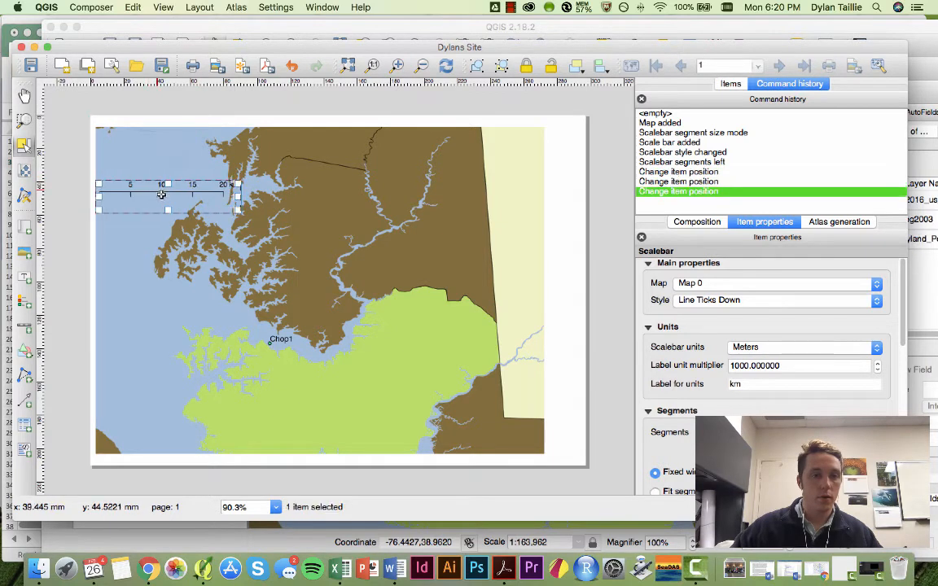
pyautogui.click(161, 195)
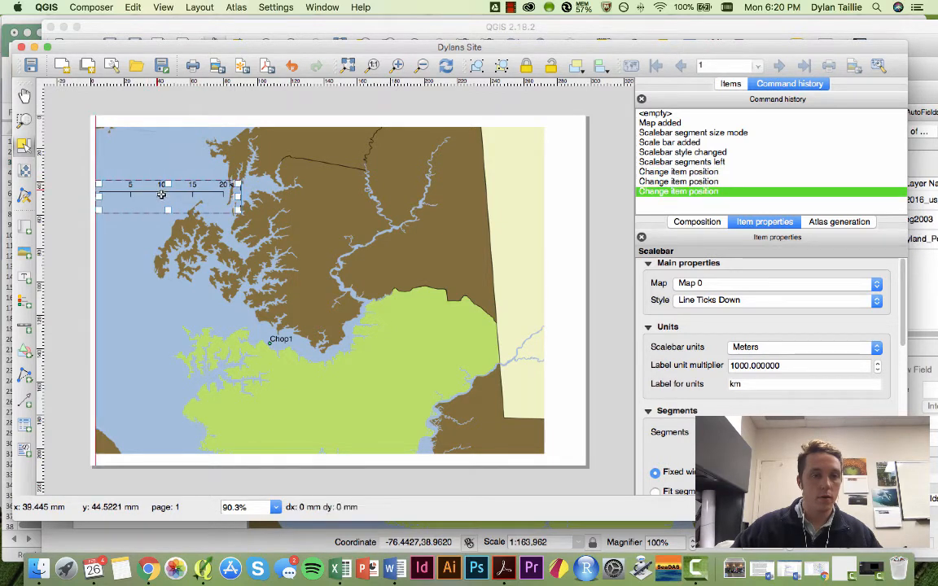
pyautogui.click(631, 391)
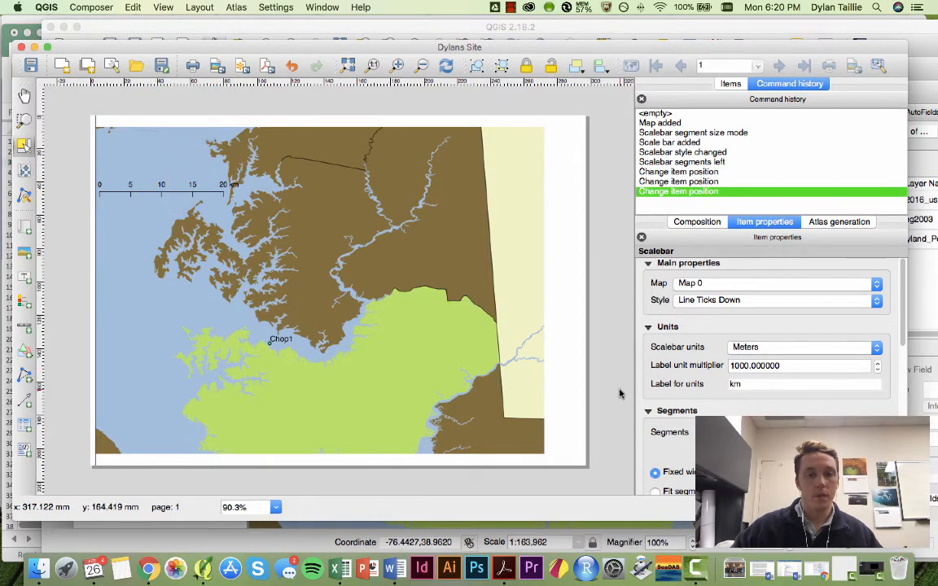
pyautogui.click(181, 192)
pyautogui.click(614, 283)
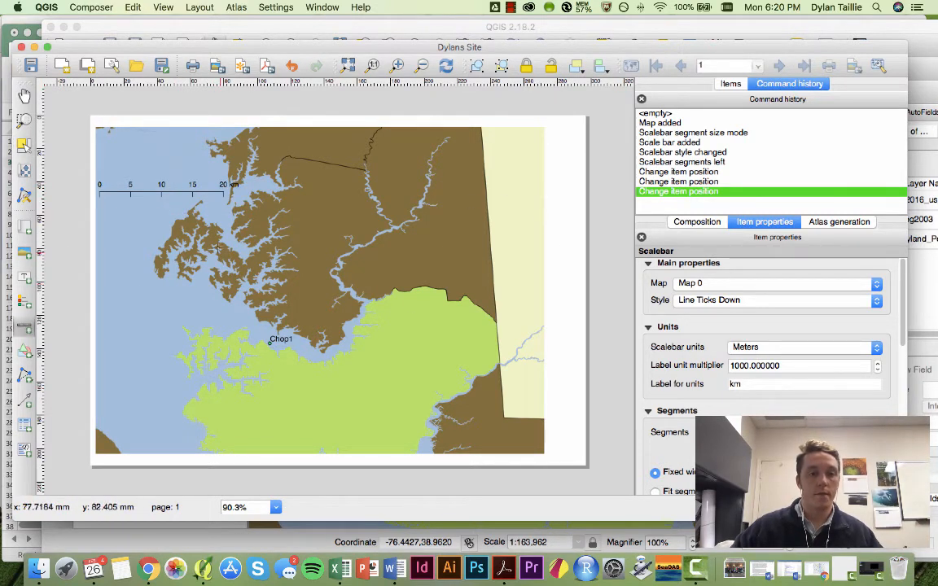
# Add a second scale bar below the kilometre bar in the Line Ticks Down style, with its units set to Feet.
pyautogui.moveTo(146, 238); pyautogui.dragTo(318, 265)
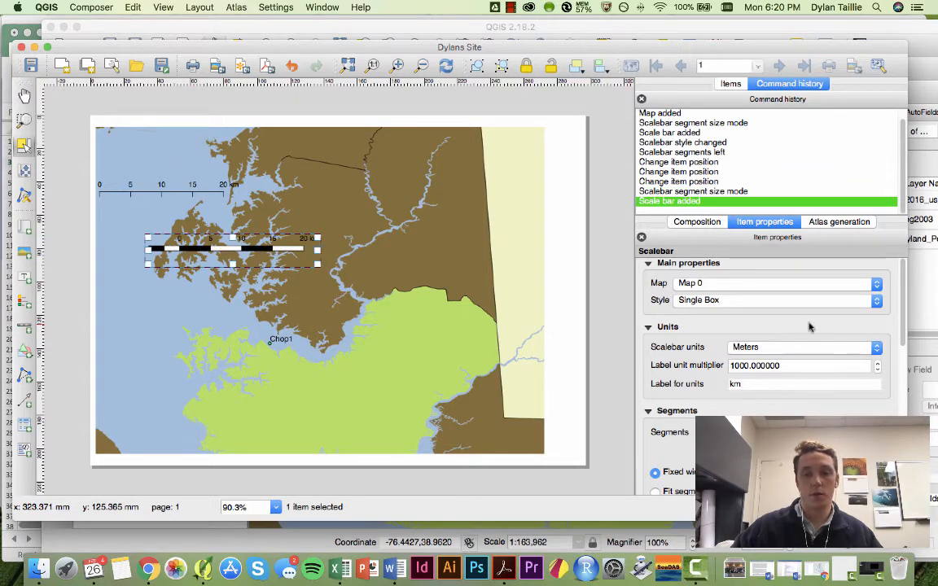
pyautogui.click(754, 300)
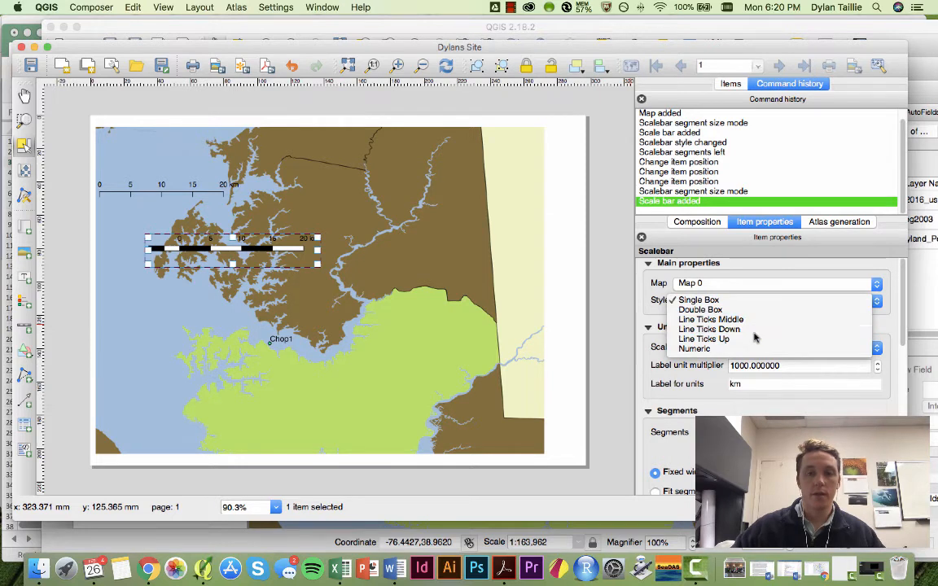
pyautogui.click(754, 331)
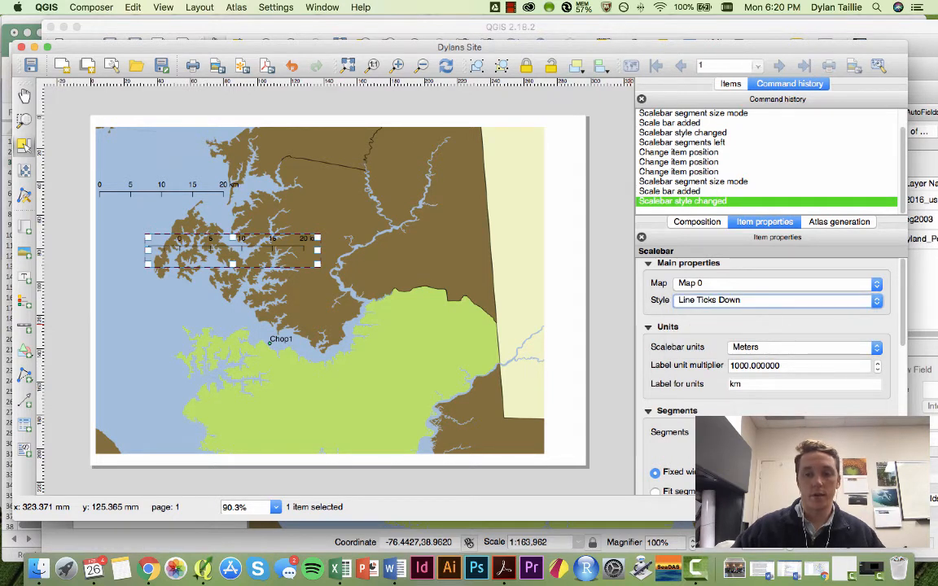
pyautogui.click(877, 435)
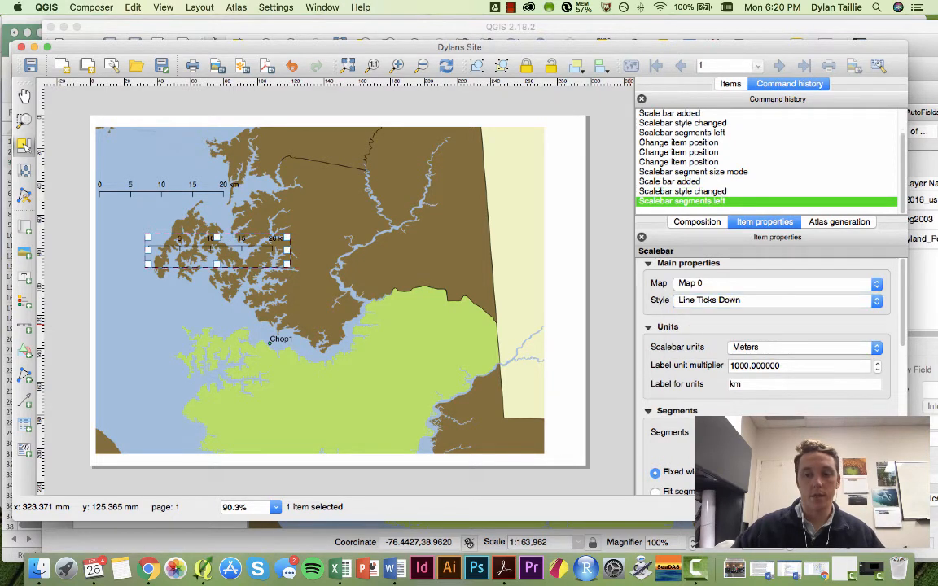
pyautogui.click(796, 351)
pyautogui.click(789, 358)
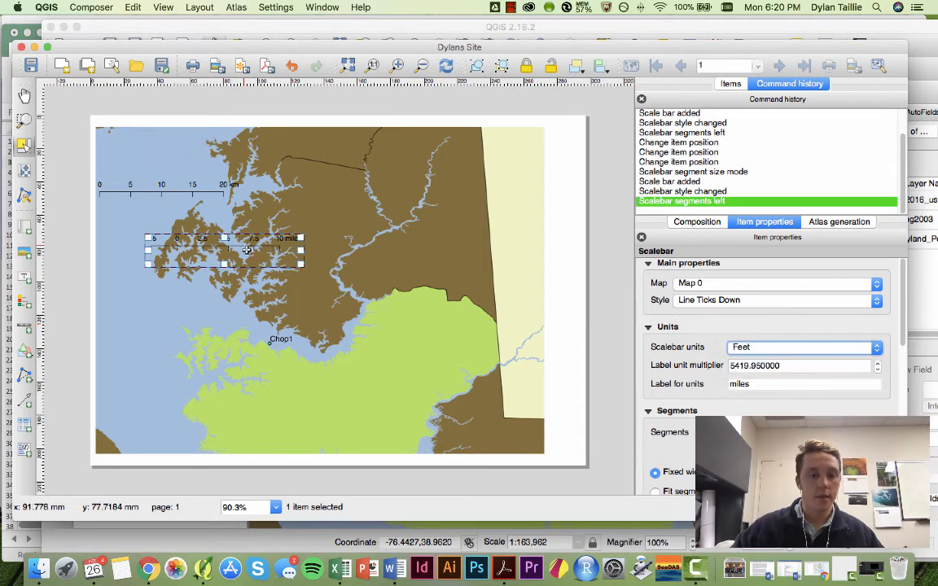
# Remove the miles scale bar's segments left of zero and align the bar directly beneath the kilometre bar.
pyautogui.moveTo(222, 237); pyautogui.dragTo(193, 226)
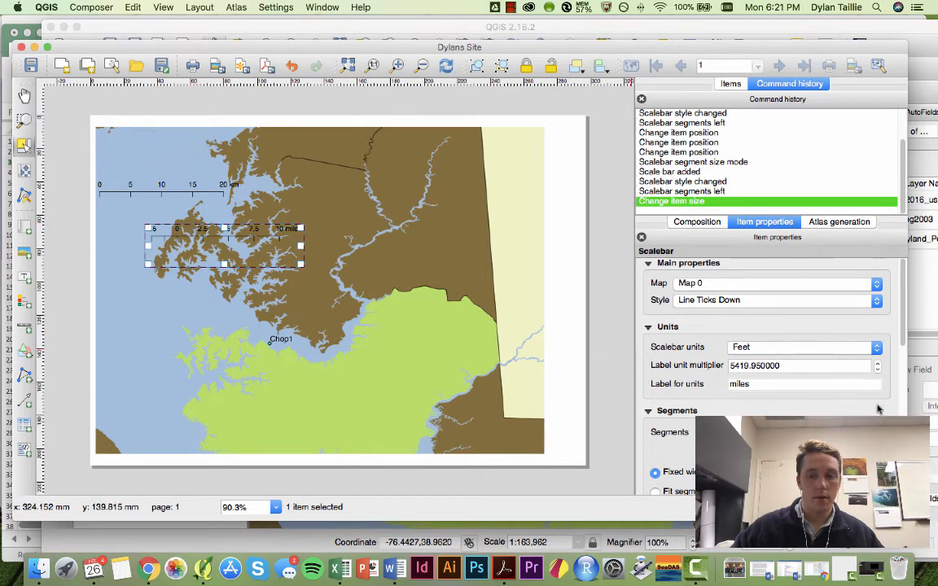
pyautogui.click(877, 436)
pyautogui.click(877, 436)
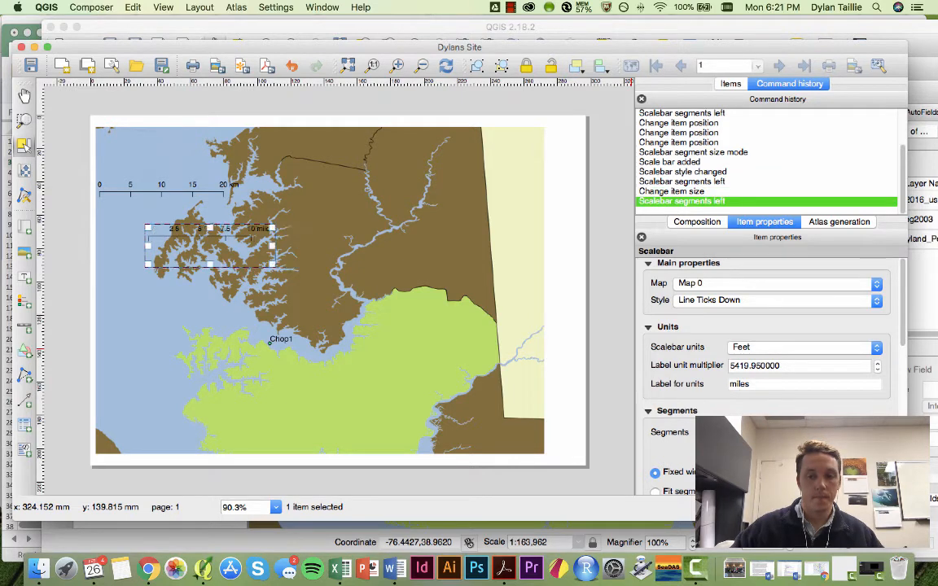
pyautogui.moveTo(227, 239); pyautogui.dragTo(179, 214)
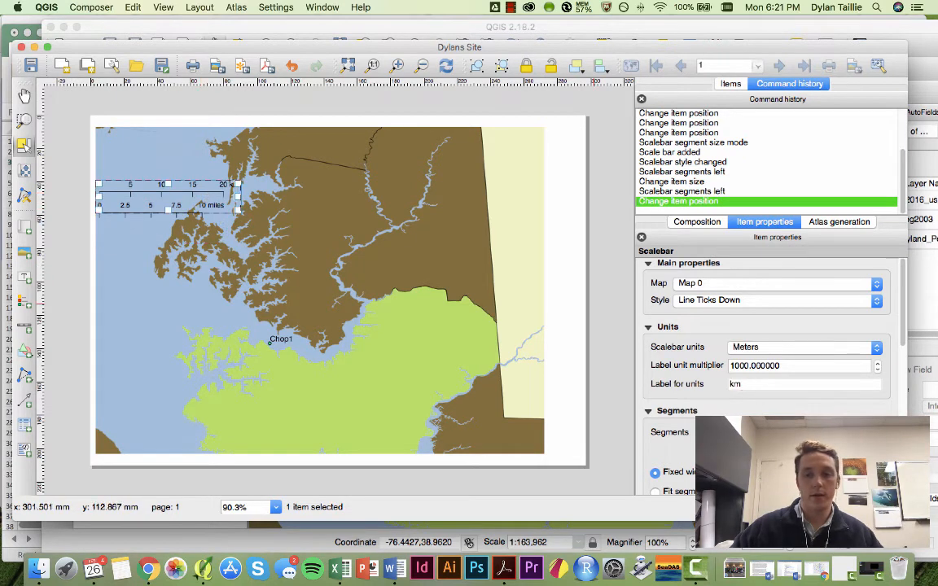
# Set the kilometre scale bar to 2 right segments and move the miles bar above it, aligned with the map's left edge.
pyautogui.write('0')
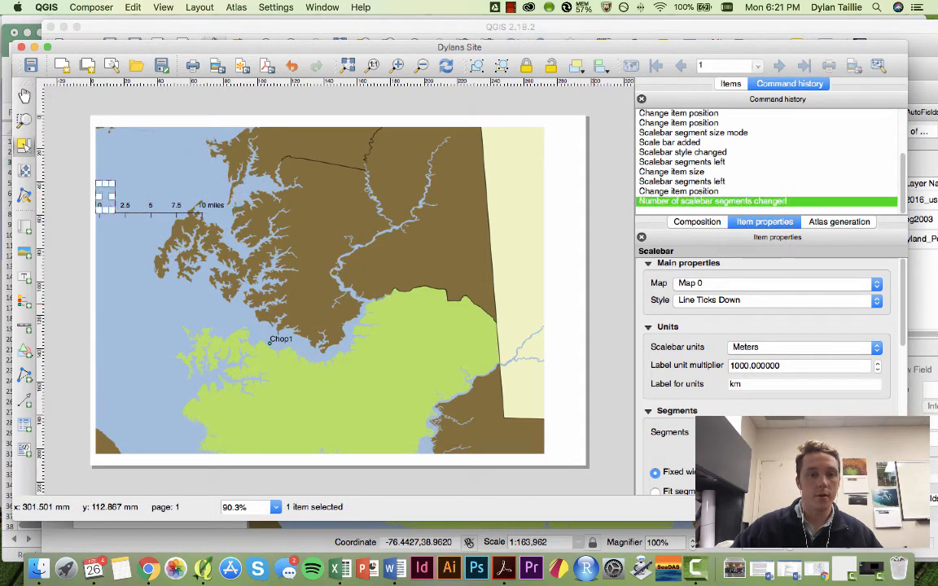
pyautogui.write('2')
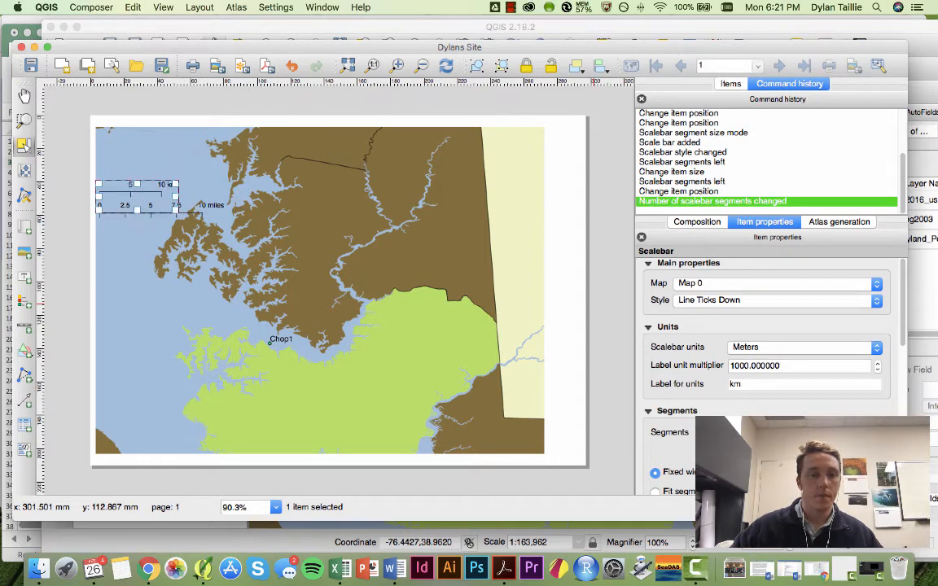
pyautogui.click(191, 213)
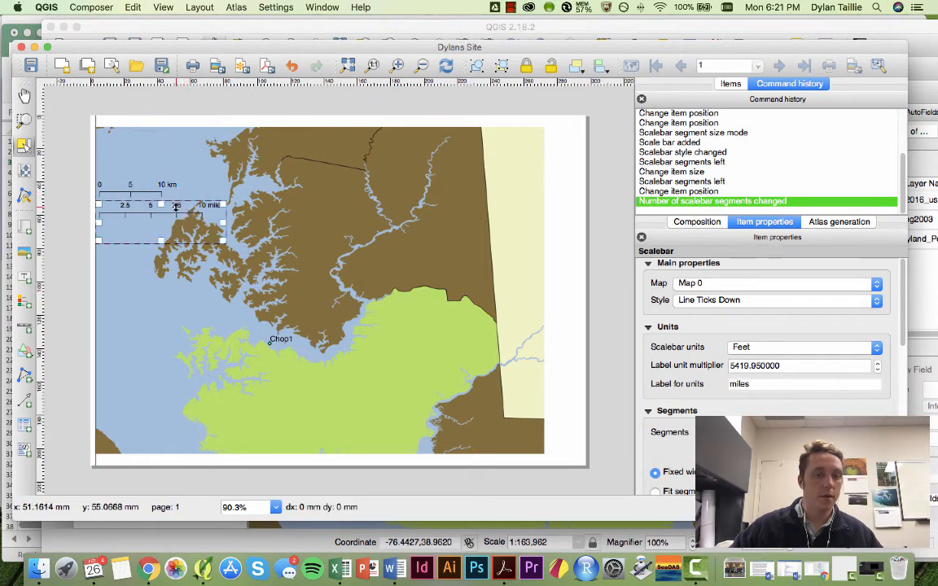
pyautogui.moveTo(176, 207); pyautogui.dragTo(184, 159)
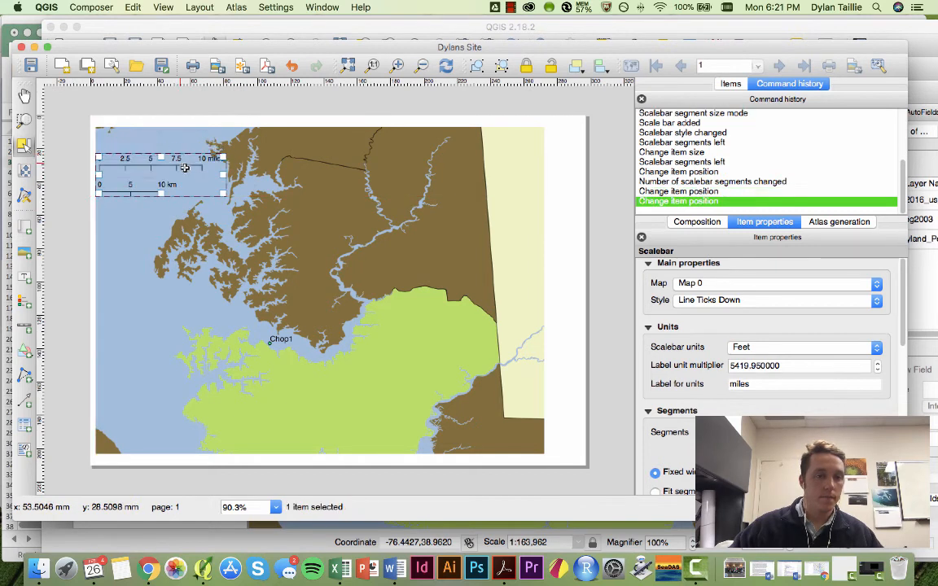
pyautogui.click(580, 306)
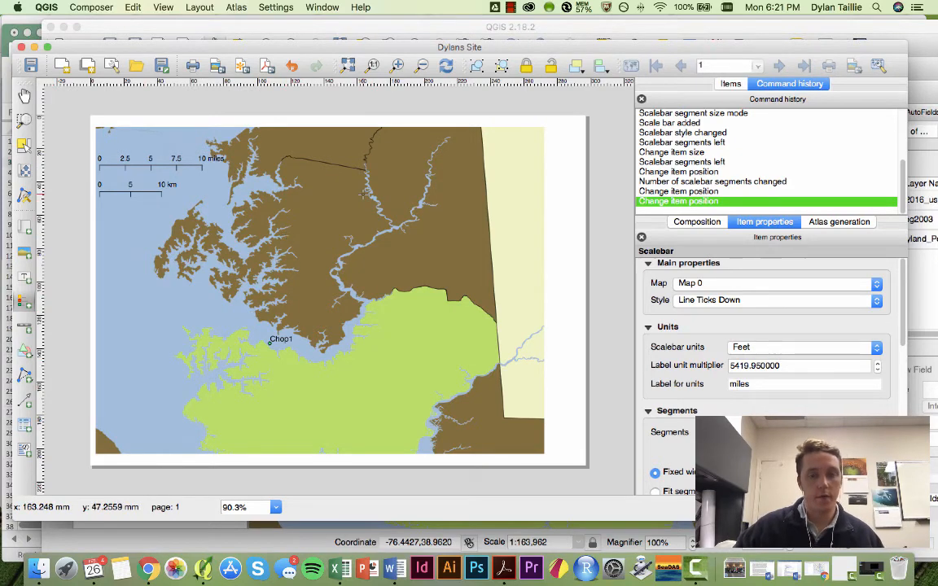
# Add a legend over the lower-right part of the composer map and show the full page.
pyautogui.moveTo(365, 195); pyautogui.dragTo(458, 219)
pyautogui.scroll(-6, 457, 218)
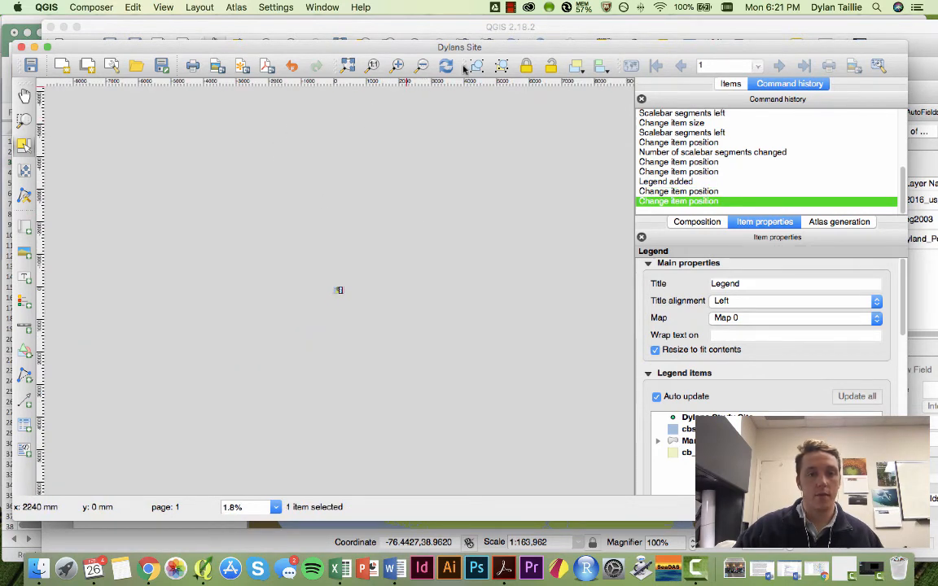
pyautogui.click(347, 66)
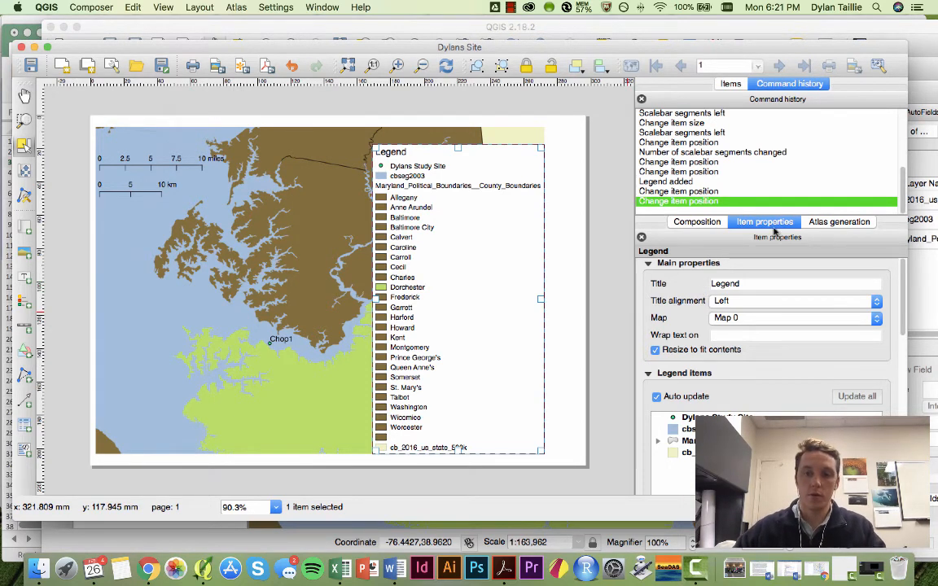
# Look through the legend's item properties, from its main properties and legend items down to its variables.
pyautogui.scroll(-3, 666, 302)
pyautogui.scroll(2, 666, 298)
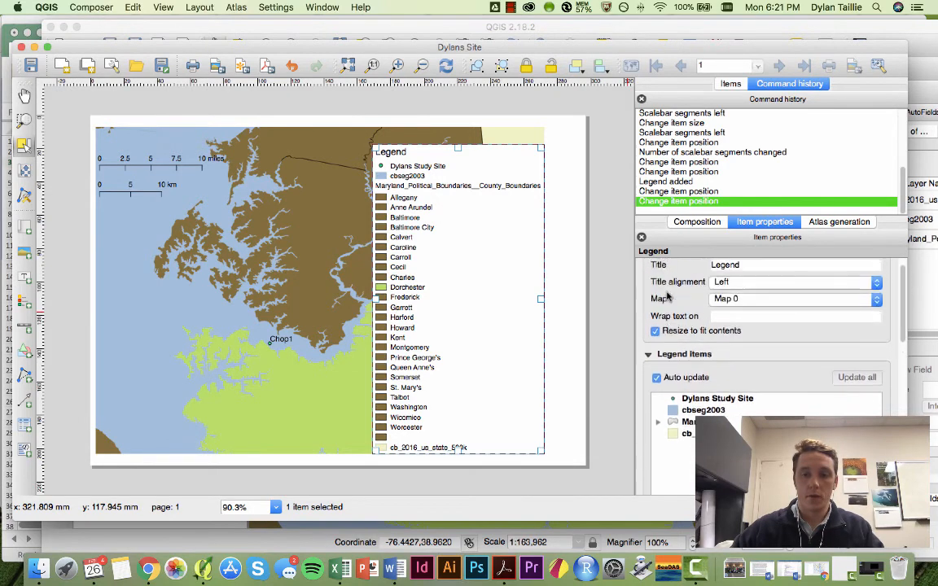
pyautogui.scroll(2, 672, 324)
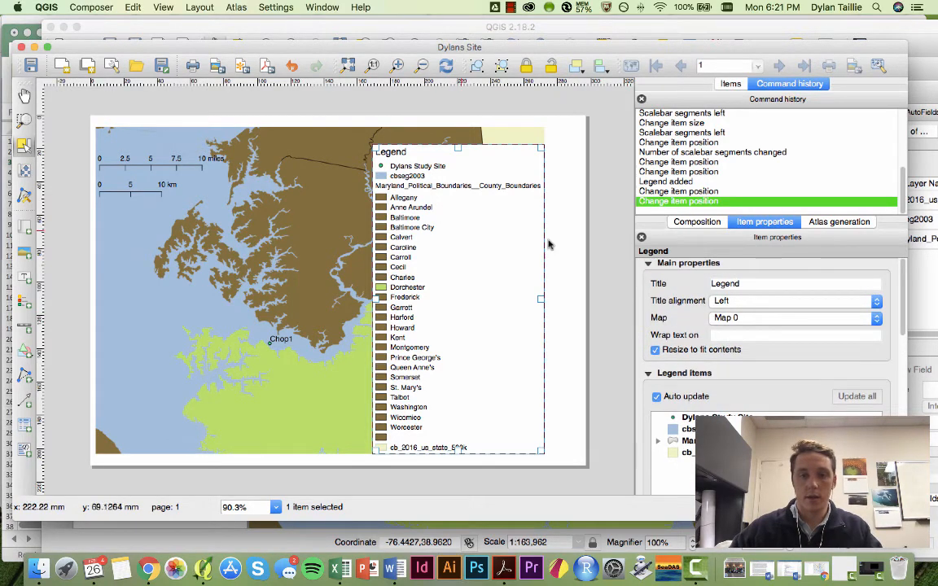
pyautogui.click(820, 222)
pyautogui.click(765, 222)
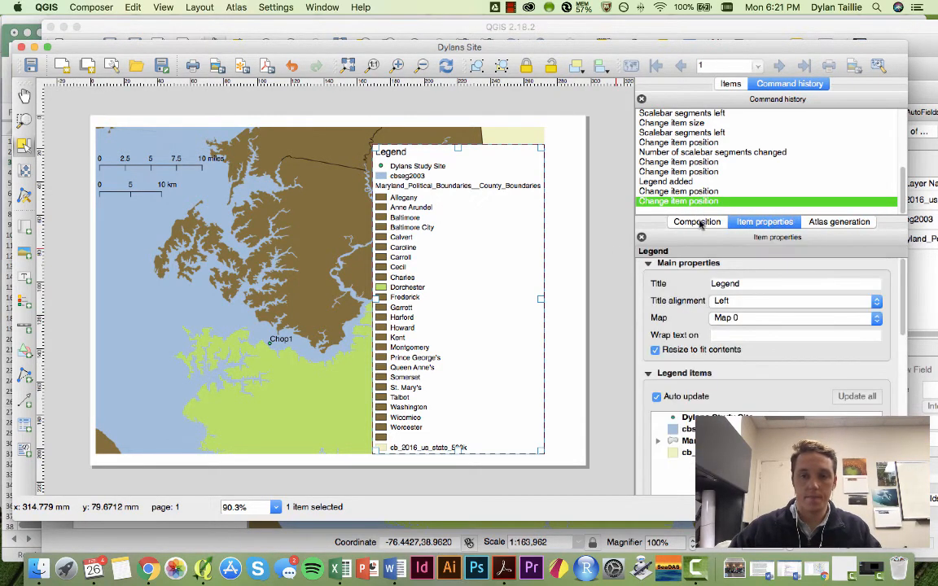
pyautogui.click(697, 221)
pyautogui.click(761, 221)
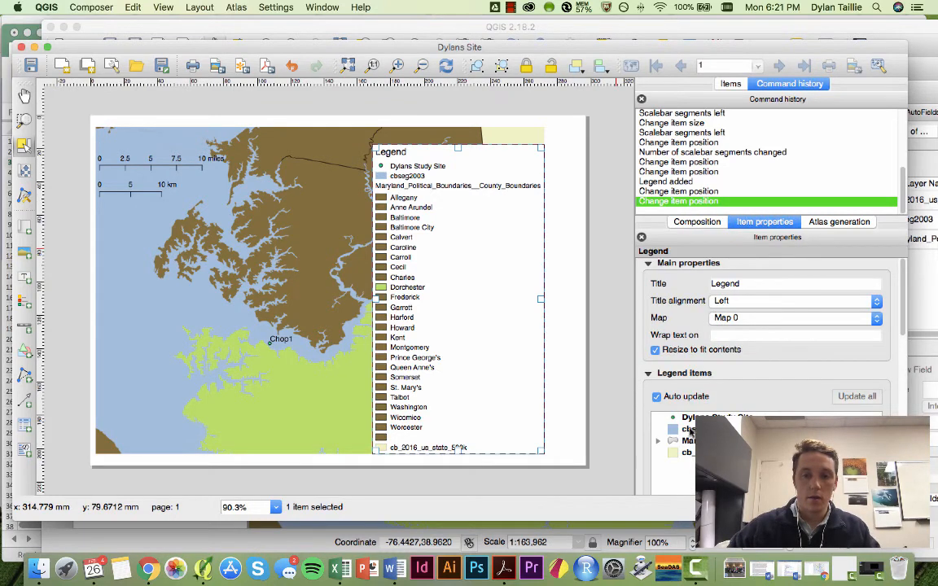
pyautogui.scroll(-3, 716, 366)
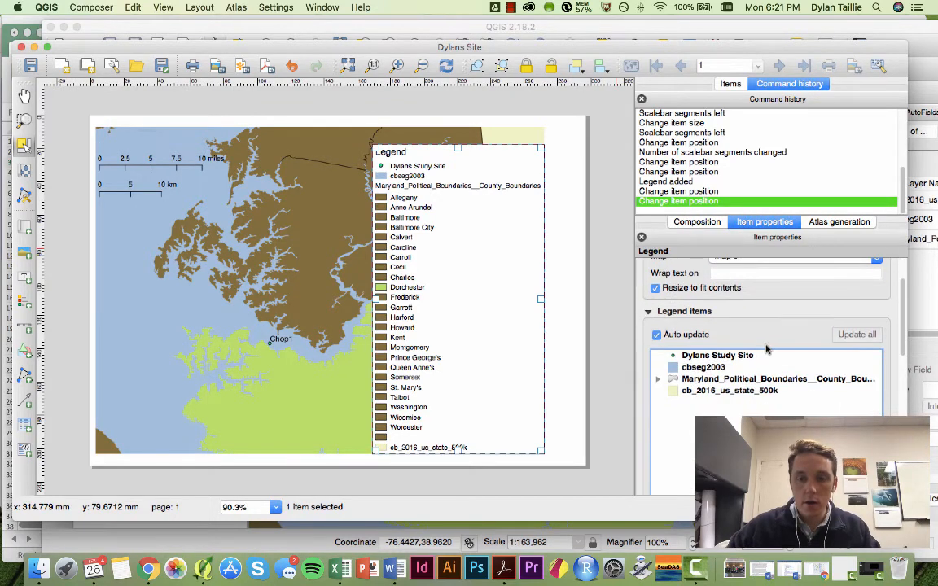
pyautogui.scroll(-10, 888, 364)
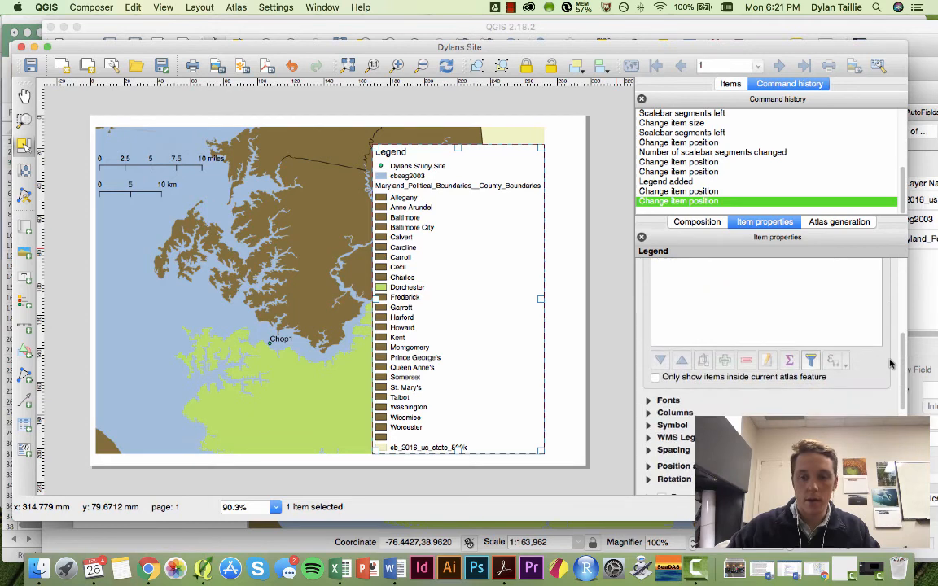
pyautogui.scroll(-3, 875, 366)
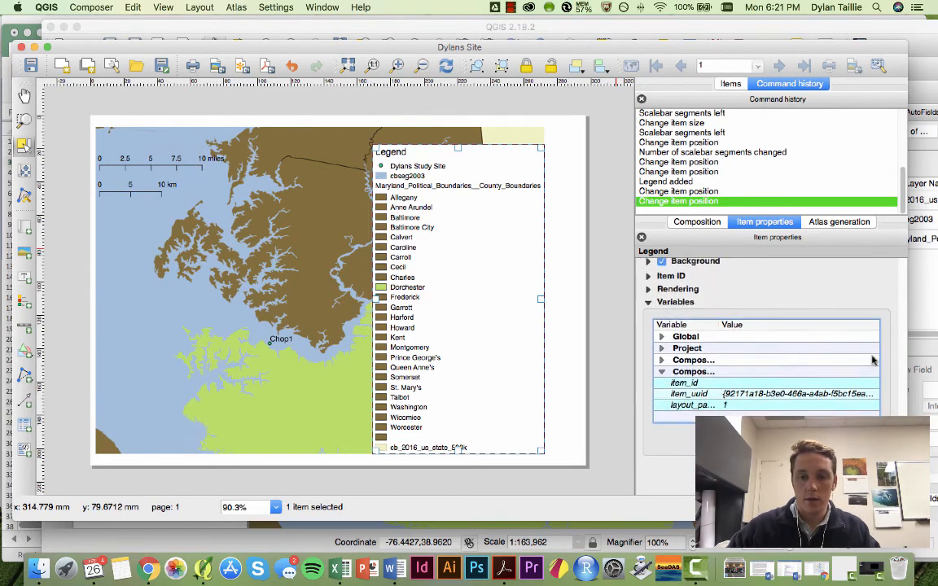
pyautogui.scroll(6, 873, 359)
pyautogui.scroll(5, 803, 399)
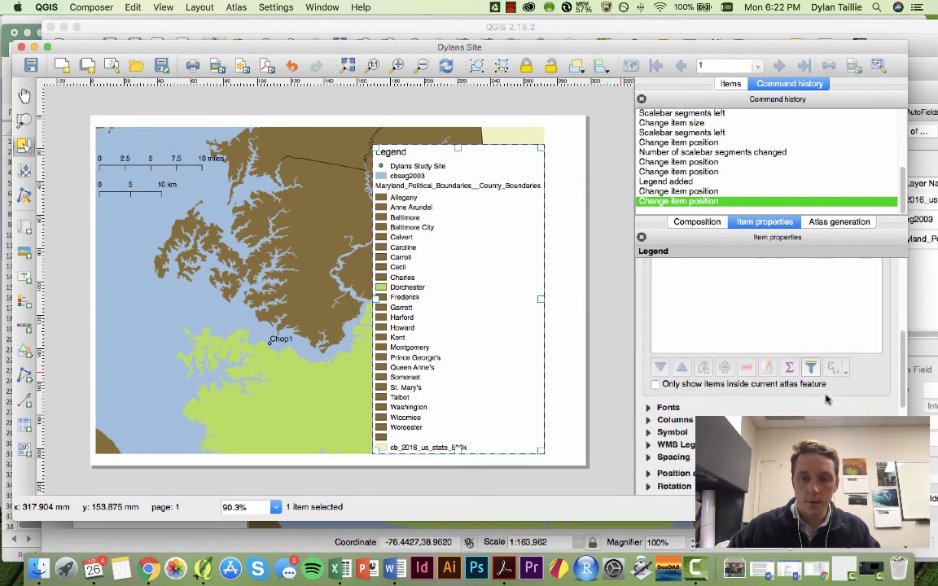
pyautogui.scroll(3, 803, 399)
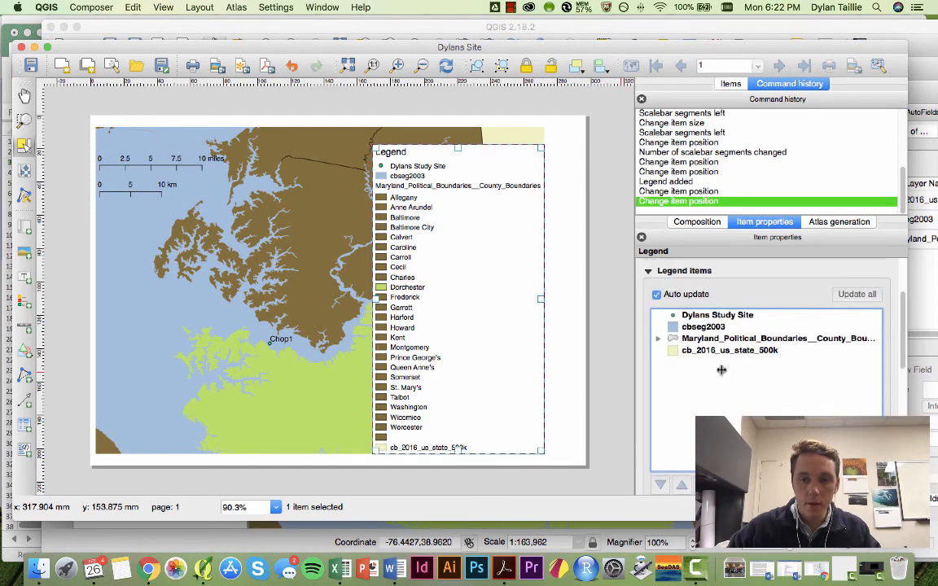
# Expand the Maryland county boundaries entry in the legend items and turn off the legend's auto update.
pyautogui.click(658, 338)
pyautogui.scroll(-1, 731, 371)
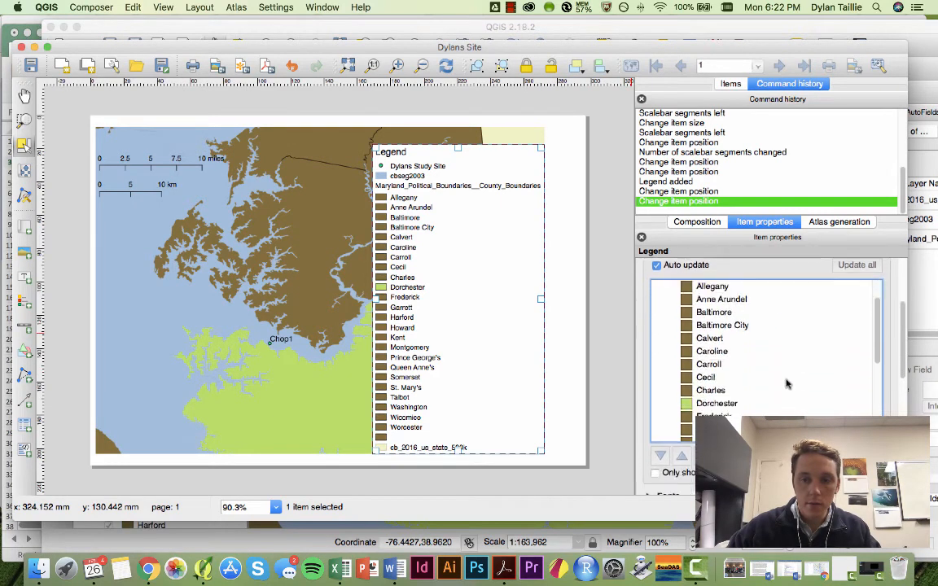
pyautogui.click(713, 286)
pyautogui.keyDown('shift'); pyautogui.click(711, 390); pyautogui.keyUp('shift')
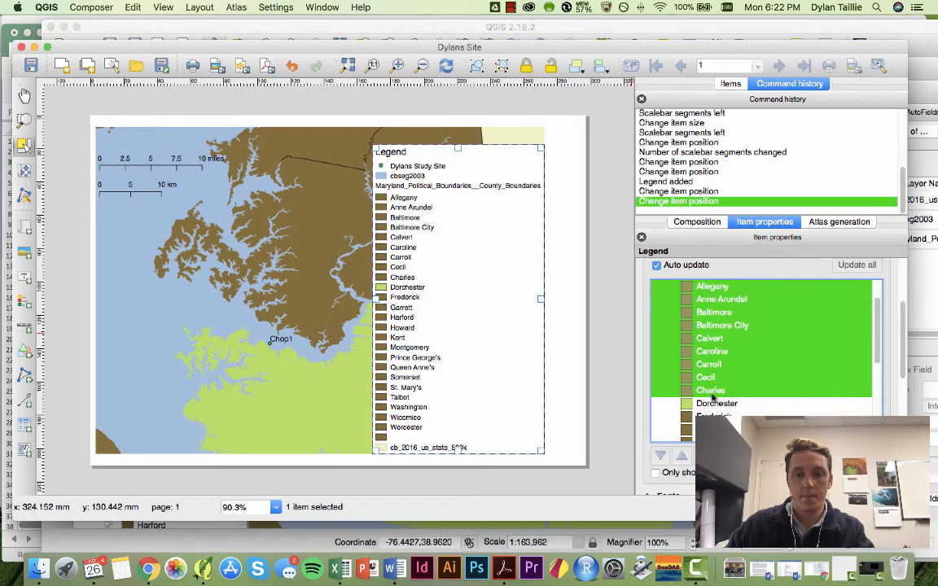
pyautogui.click(657, 266)
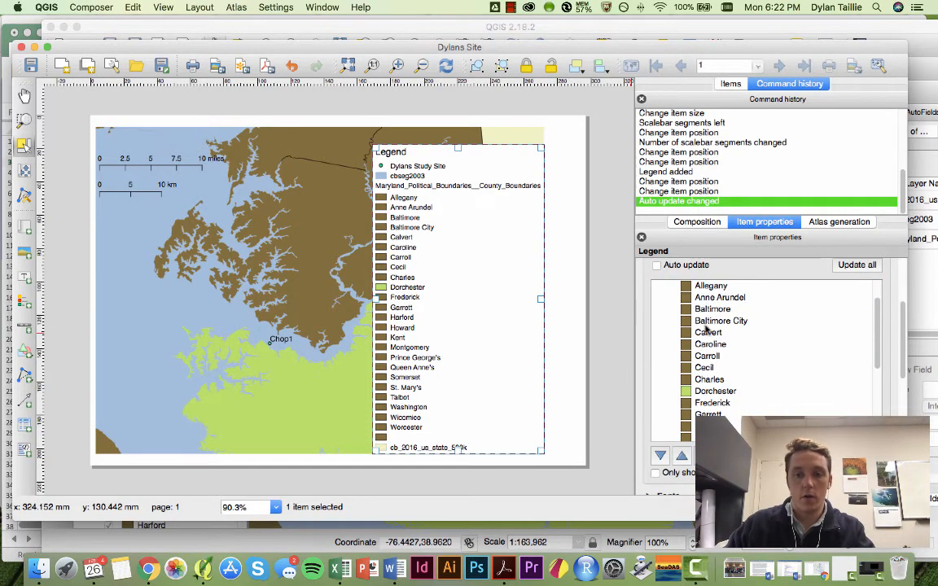
pyautogui.scroll(5, 713, 376)
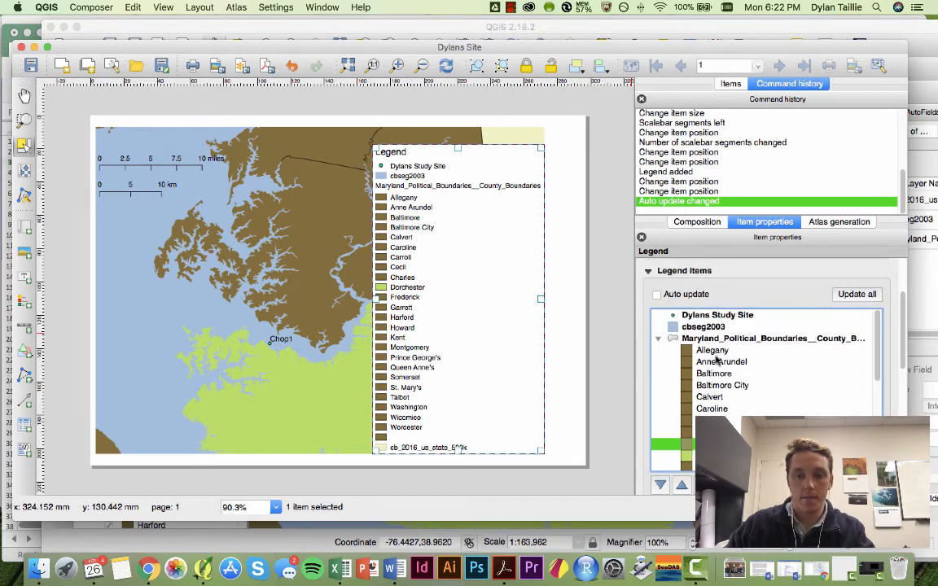
# Remove all Maryland county entries except Dorchester from the legend items.
pyautogui.press('Delete')
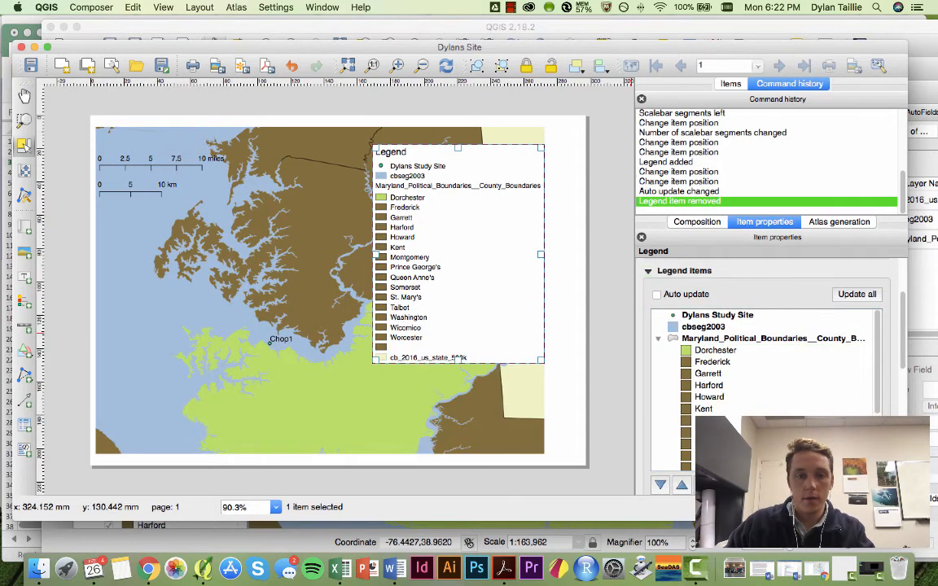
pyautogui.click(715, 363)
pyautogui.scroll(-6, 722, 405)
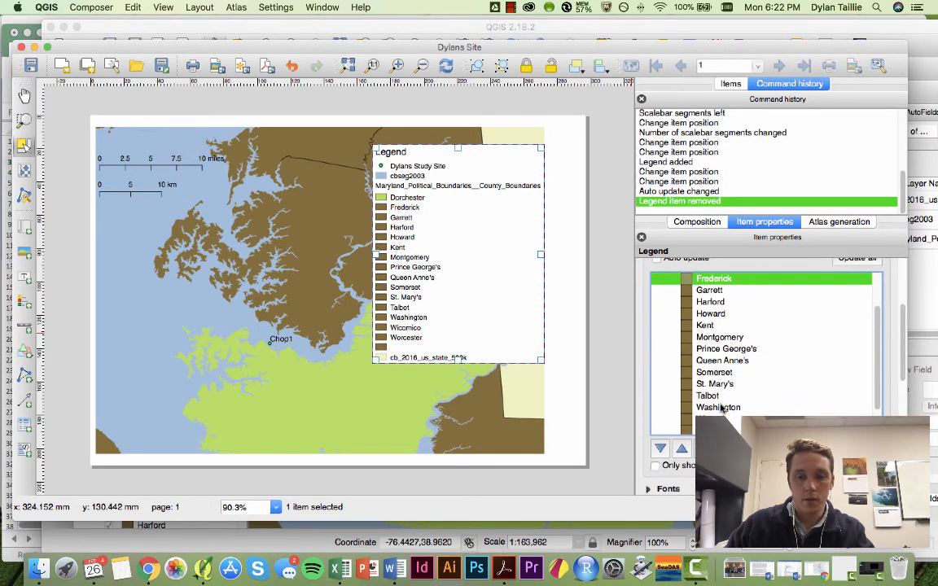
pyautogui.keyDown('shift'); pyautogui.click(711, 389); pyautogui.keyUp('shift')
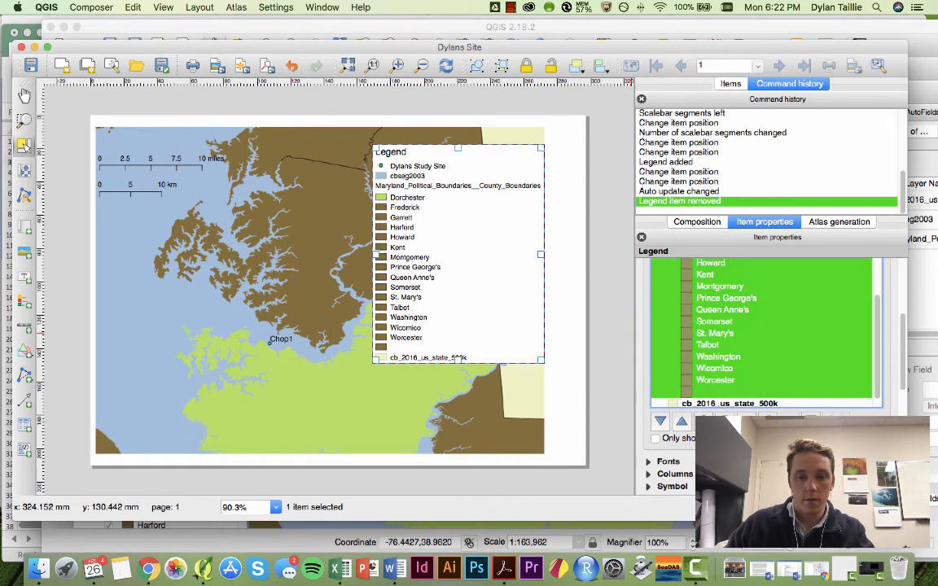
pyautogui.press('Delete')
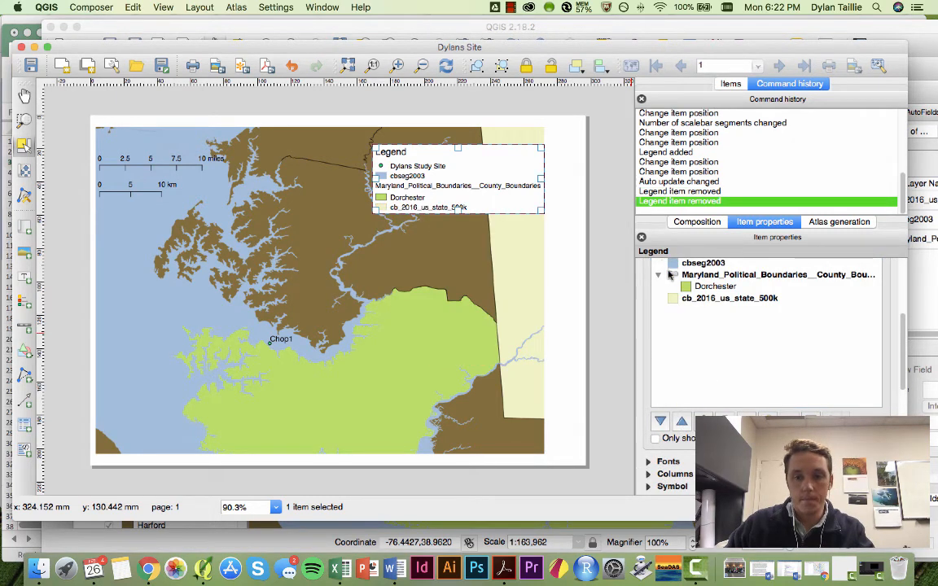
# Restore the full list of legend entries by turning the legend's auto update on, and turn it off again.
pyautogui.scroll(5, 698, 358)
pyautogui.click(657, 380)
pyautogui.scroll(-5, 710, 379)
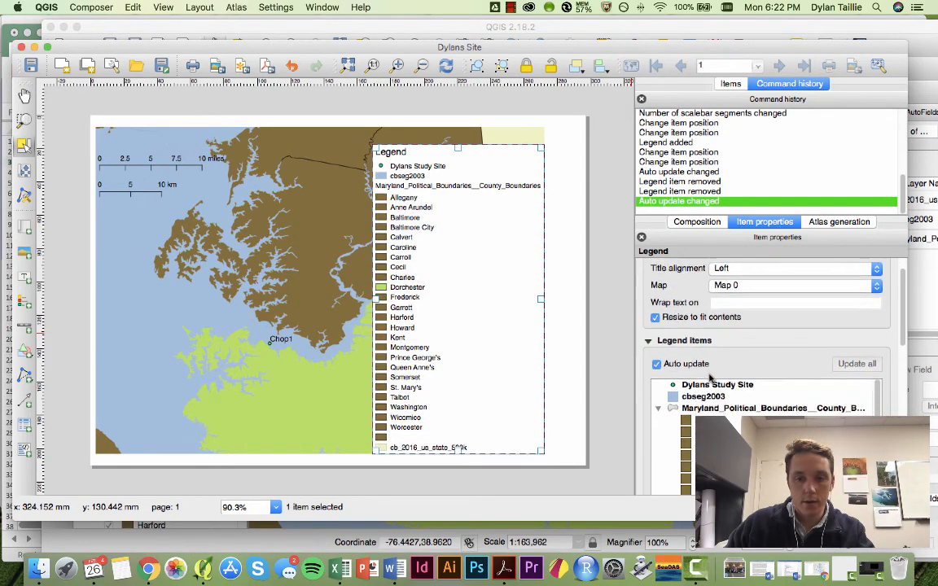
pyautogui.moveTo(727, 343); pyautogui.dragTo(727, 351)
pyautogui.keyDown('shift'); pyautogui.click(725, 439); pyautogui.keyUp('shift')
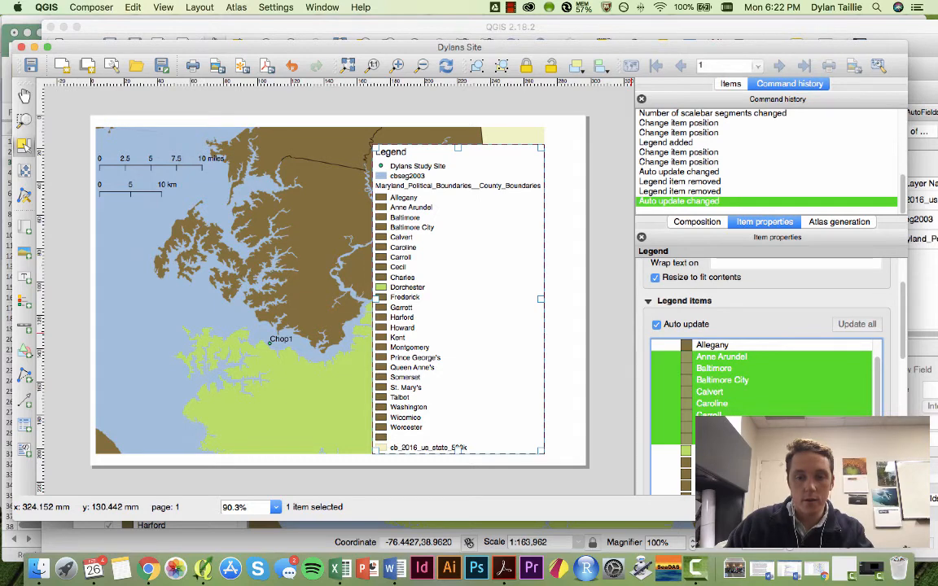
pyautogui.scroll(-3, 667, 325)
pyautogui.click(656, 286)
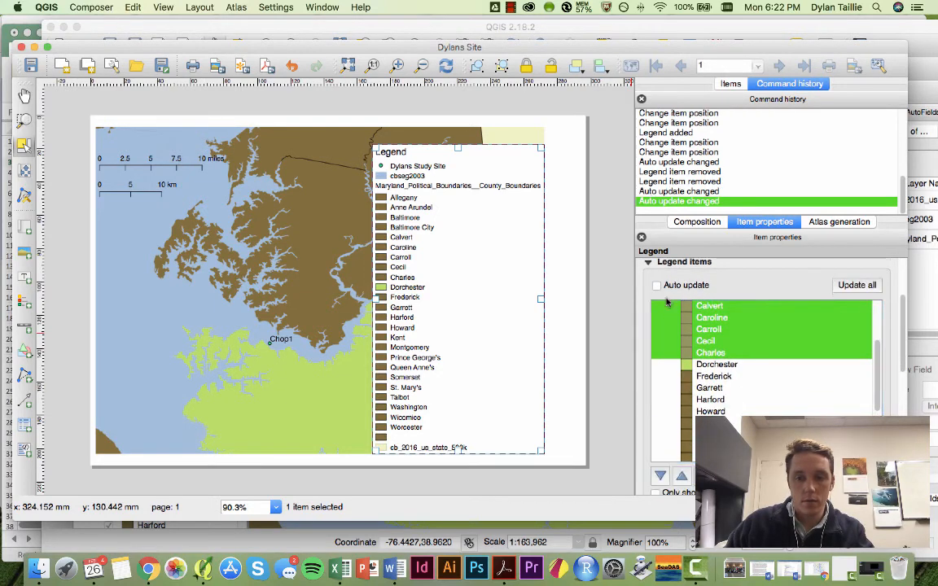
# Remove the county entries from Anne Arundel through Charles from the legend, keeping Allegany.
pyautogui.click(710, 353)
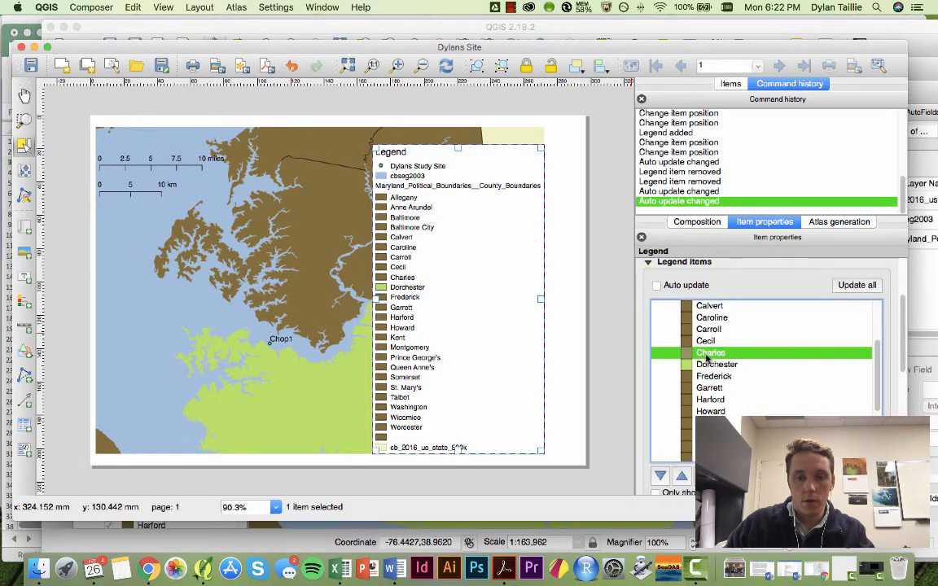
pyautogui.scroll(3, 712, 356)
pyautogui.scroll(5, 725, 436)
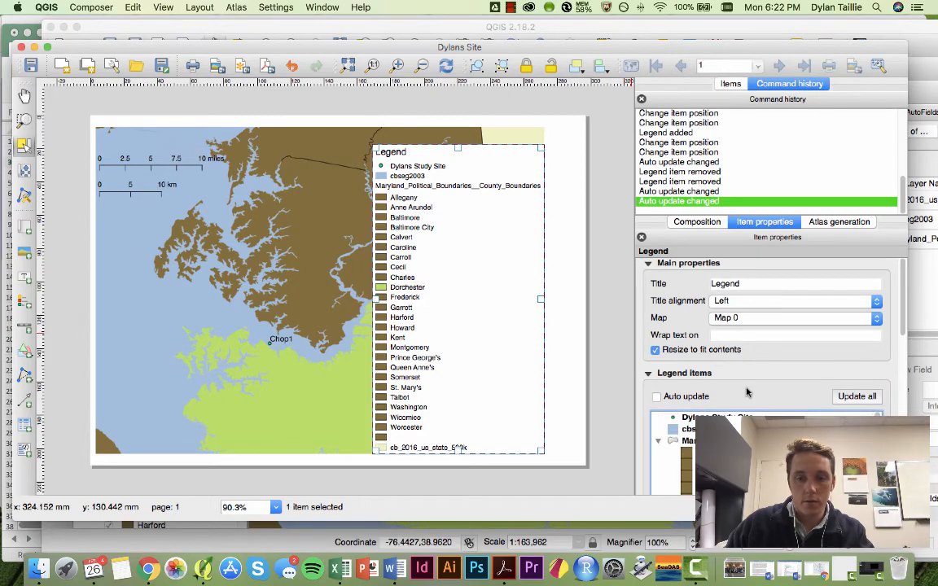
pyautogui.scroll(-3, 733, 365)
pyautogui.keyDown('shift'); pyautogui.click(726, 410); pyautogui.keyUp('shift')
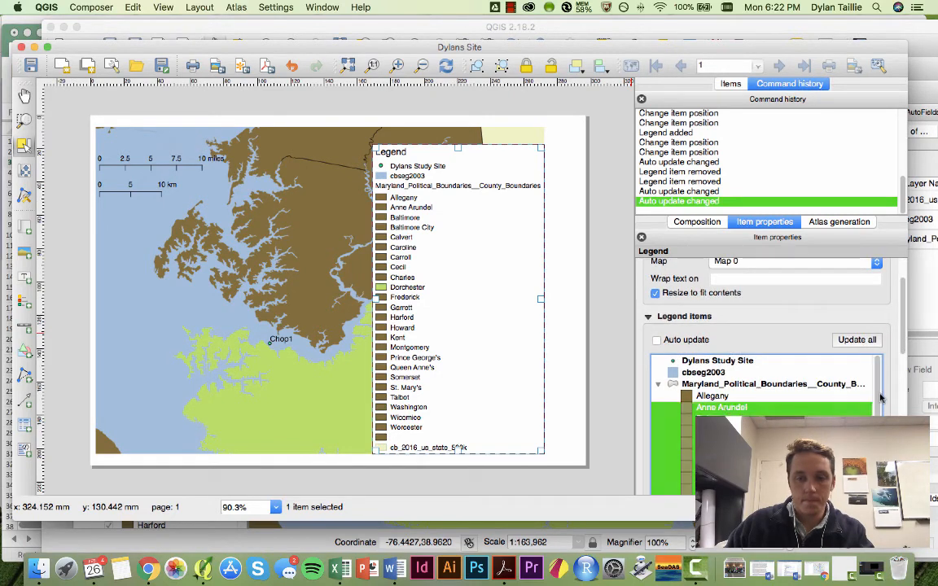
pyautogui.scroll(-5, 885, 394)
pyautogui.click(745, 440)
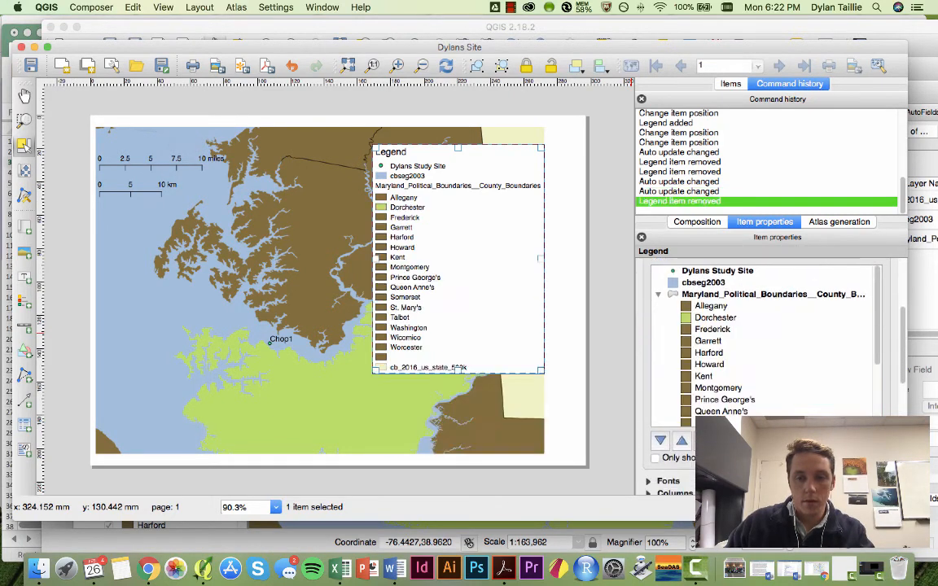
# Remove the county entries from Frederick through Worcester and the blank entry below them from the legend.
pyautogui.click(710, 341)
pyautogui.click(712, 331)
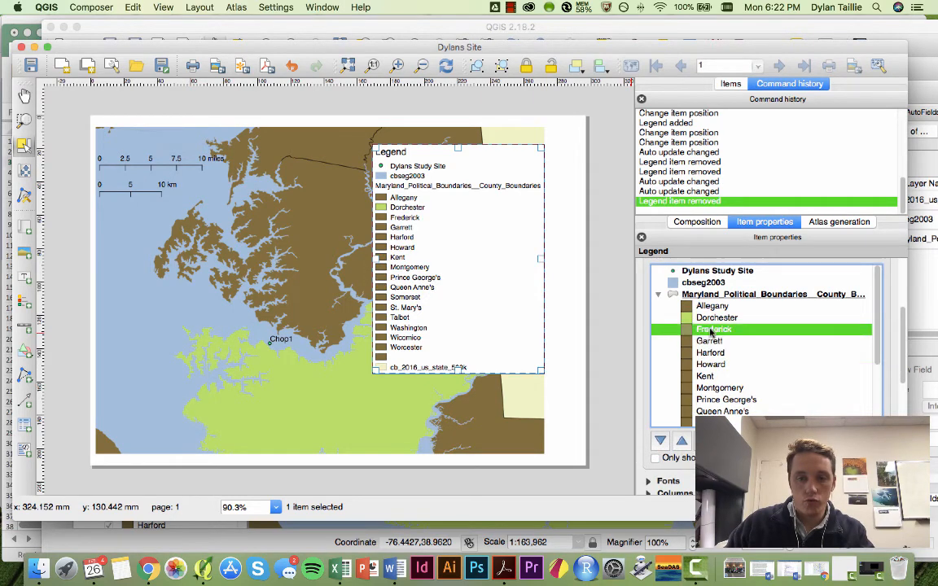
pyautogui.scroll(-15, 735, 372)
pyautogui.scroll(10, 737, 373)
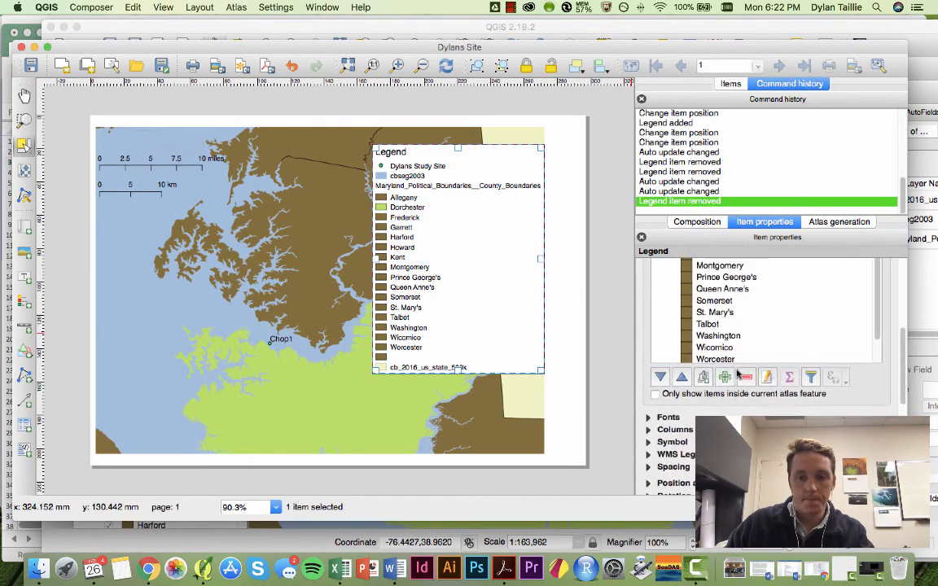
pyautogui.keyDown('shift'); pyautogui.click(713, 313); pyautogui.keyUp('shift')
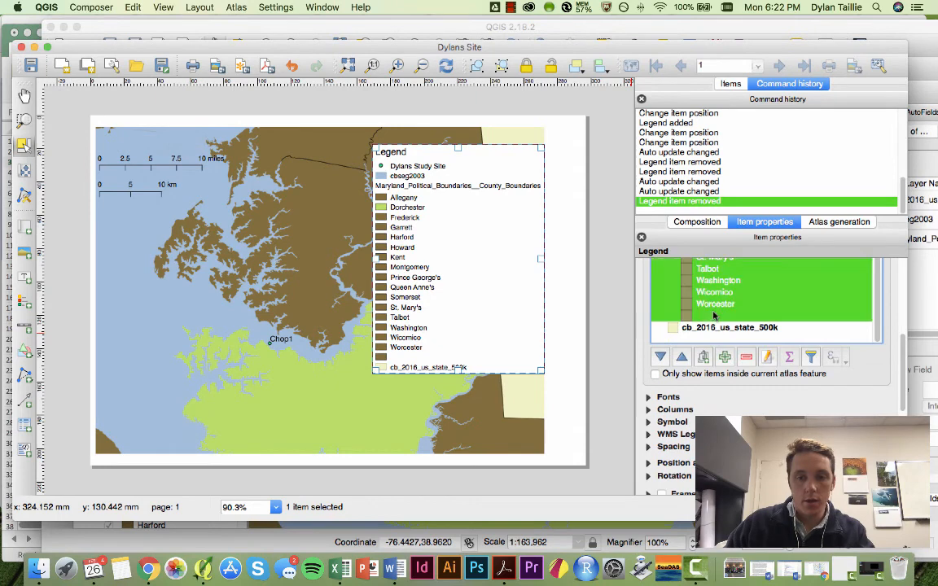
pyautogui.click(740, 358)
pyautogui.scroll(5, 765, 387)
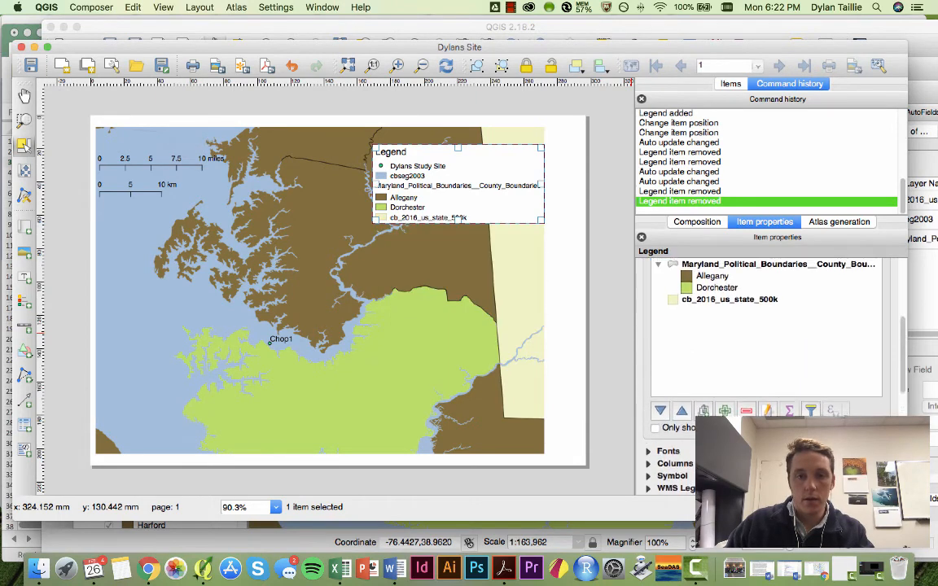
# Move the legend left over the brown counties, clear of the neighbouring state, and show the full page.
pyautogui.moveTo(514, 173); pyautogui.dragTo(454, 176)
pyautogui.scroll(-4, 452, 178)
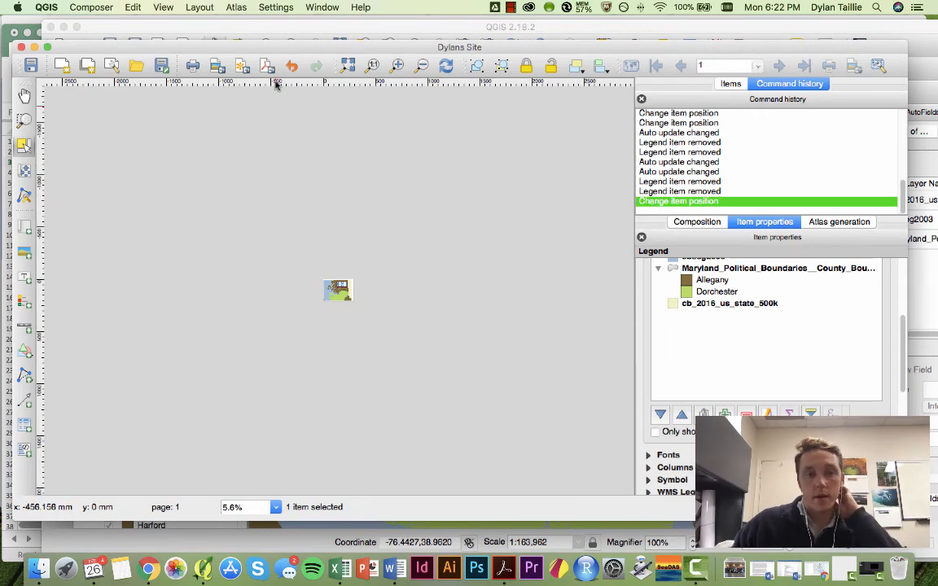
pyautogui.click(348, 66)
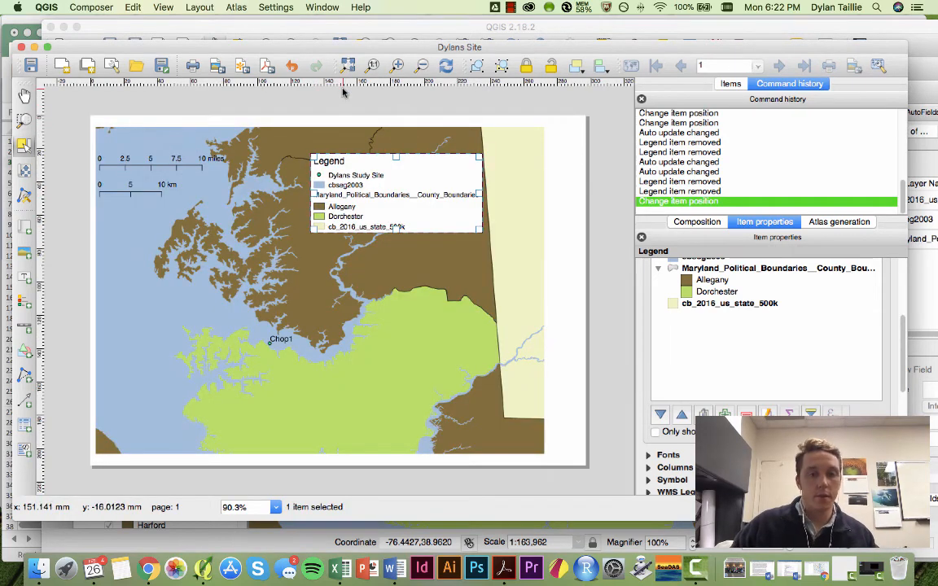
# Export the composition as an SVG to the Desktop with default options, naming it the author's possessive first name followed by "Site Zoomed in SVG".
pyautogui.click(242, 65)
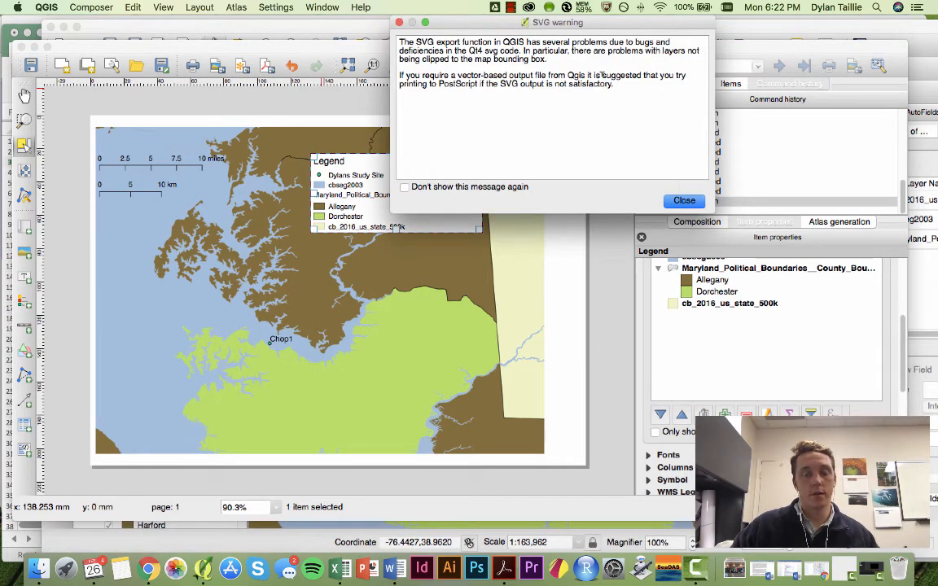
pyautogui.click(684, 201)
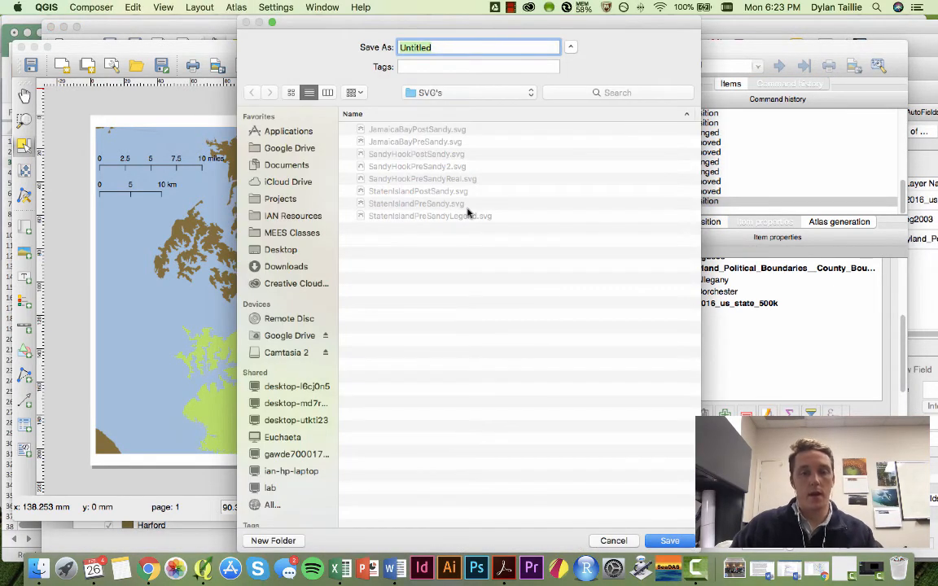
pyautogui.click(281, 249)
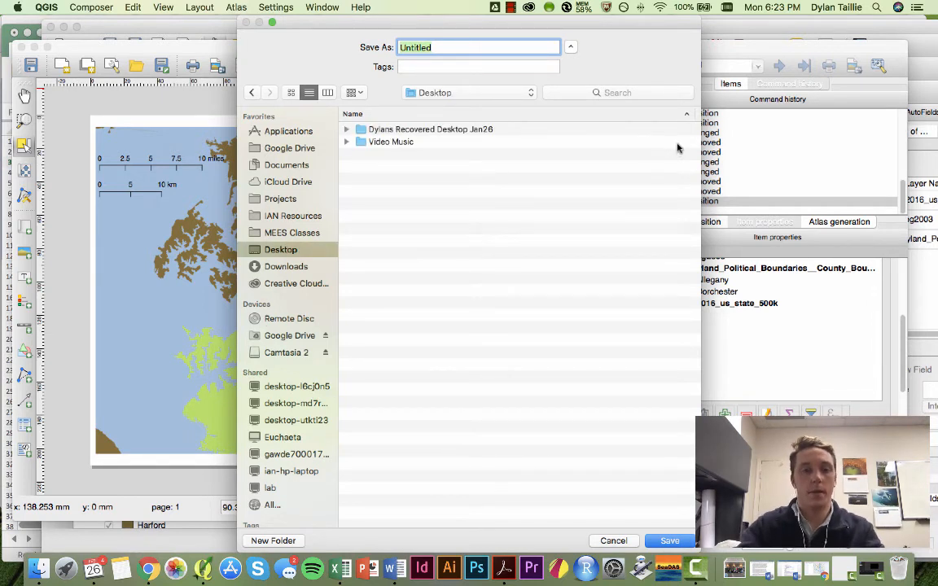
pyautogui.write('Dylans S')
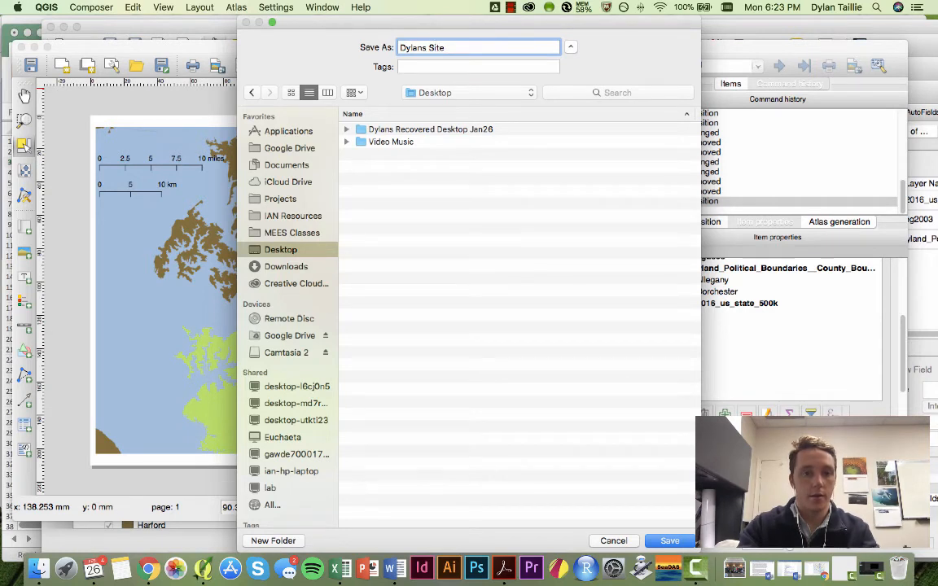
pyautogui.write('ite Zoomed in')
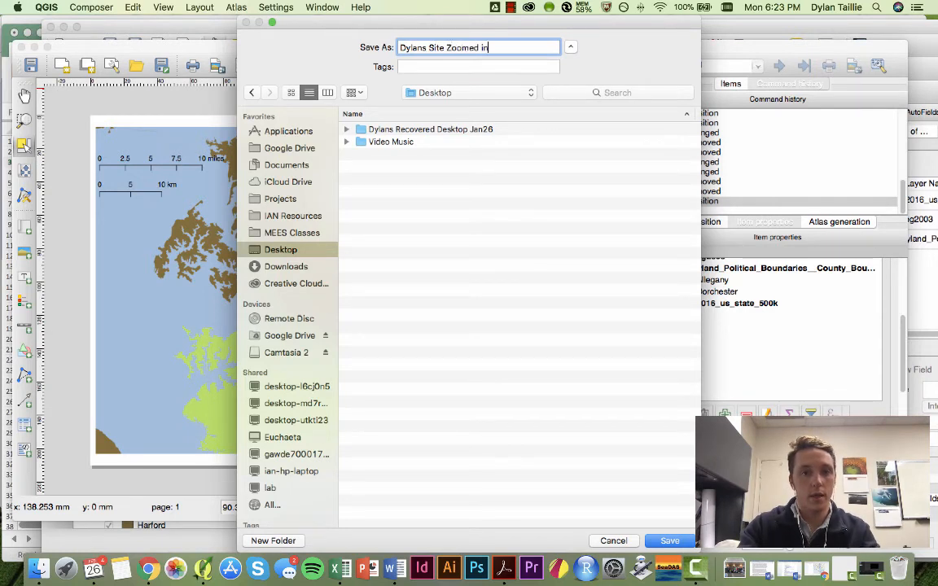
pyautogui.write(' SVG')
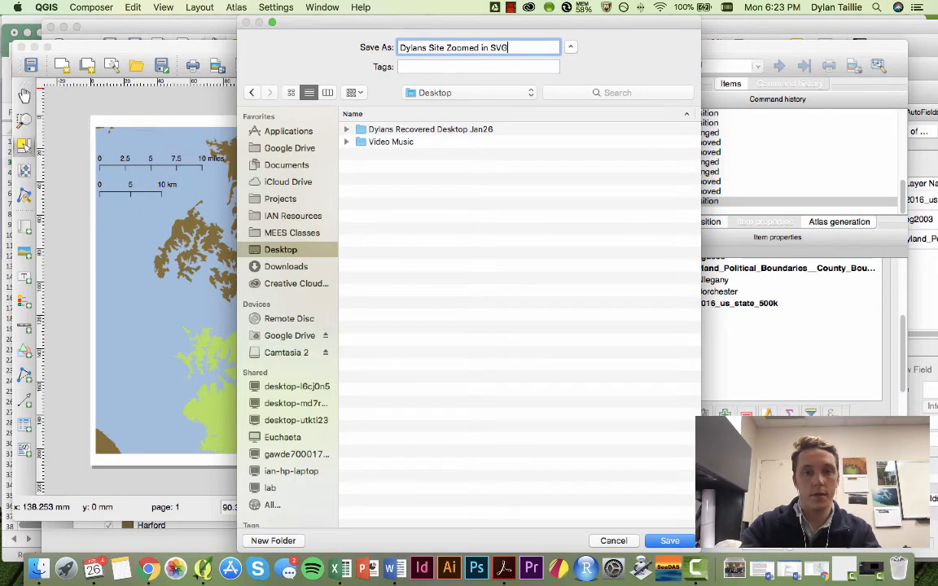
pyautogui.press('Return')
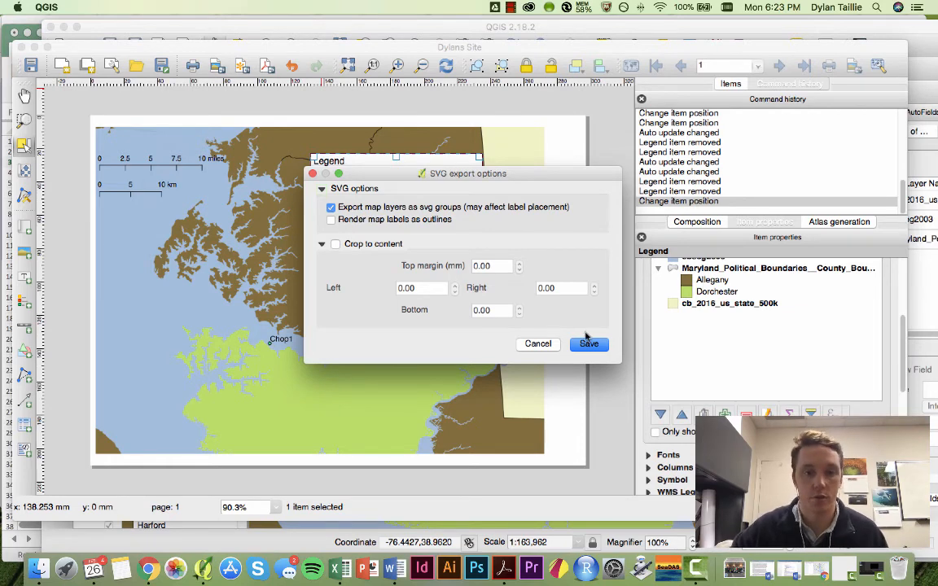
pyautogui.click(590, 344)
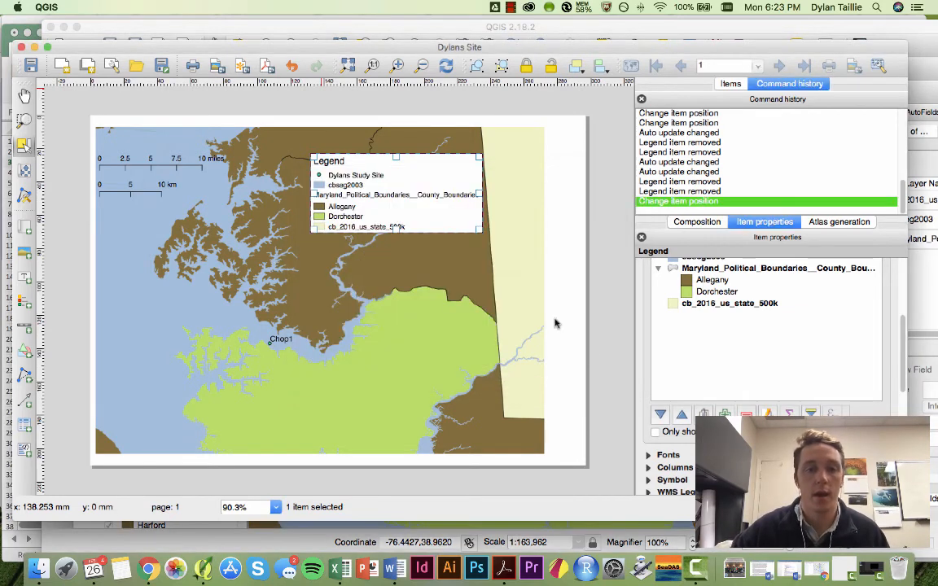
# Delete the map, the legend and both scale bars from the composer page, leaving it empty.
pyautogui.scroll(-6, 227, 171)
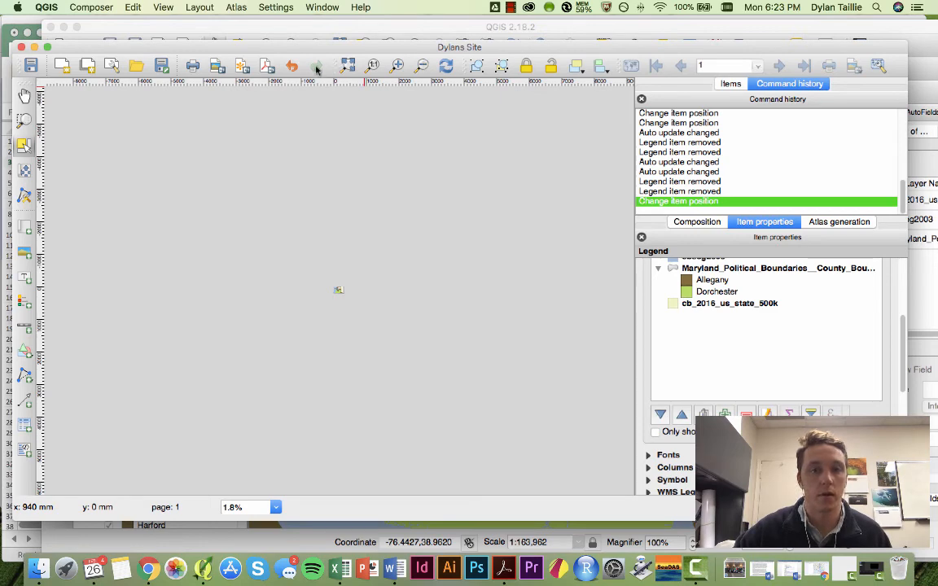
pyautogui.hotkey('ctrl', '0')
pyautogui.click(482, 290)
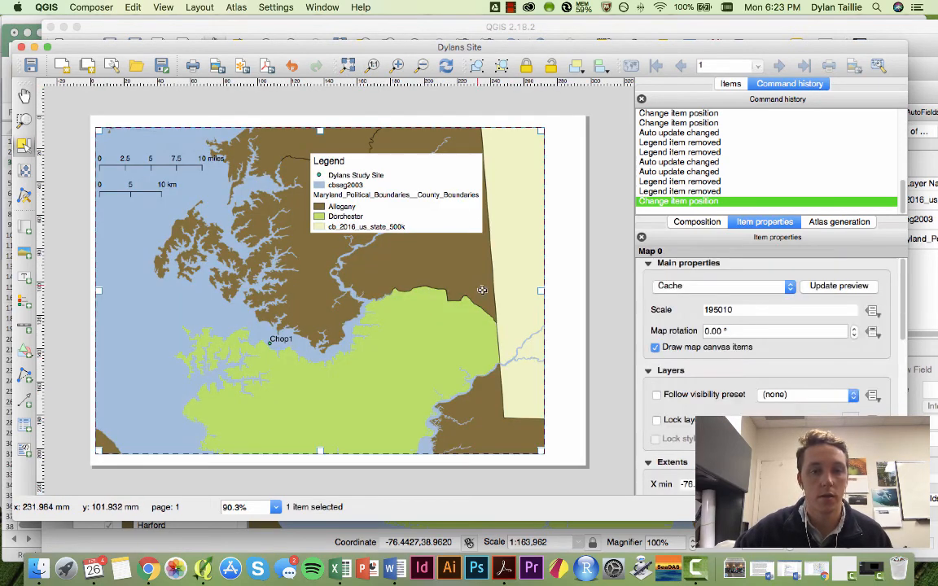
pyautogui.press('Delete')
pyautogui.click(383, 220)
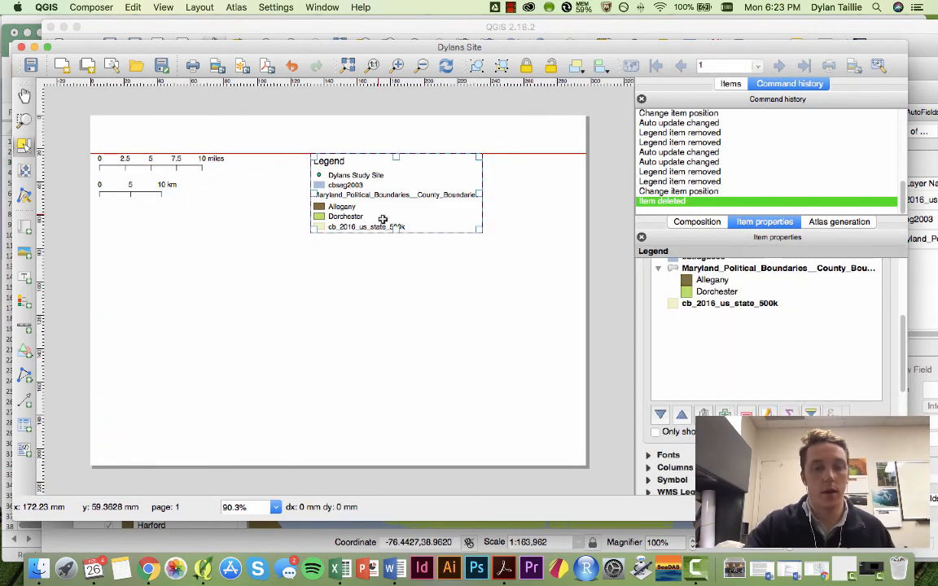
pyautogui.press('Delete')
pyautogui.click(170, 159)
pyautogui.press('Delete')
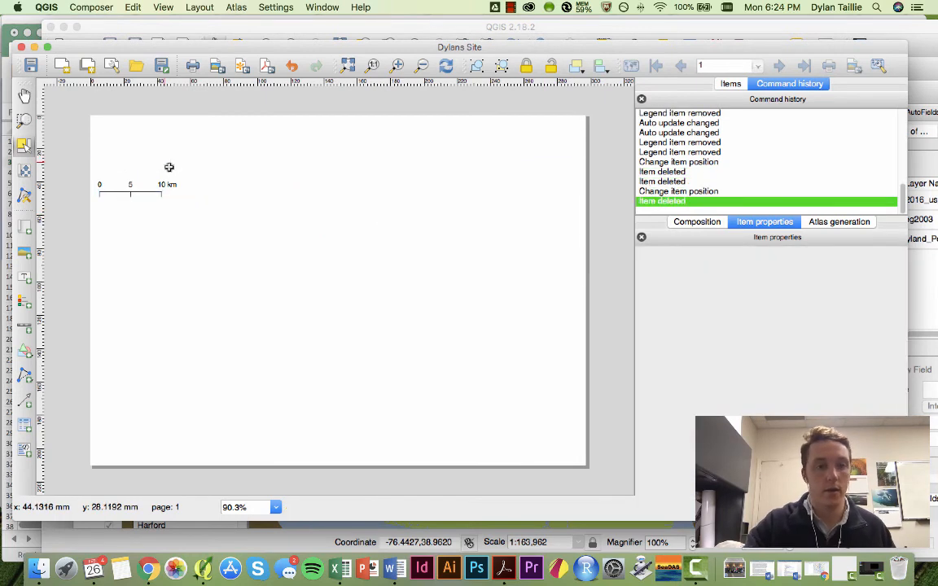
pyautogui.click(164, 180)
pyautogui.press('Delete')
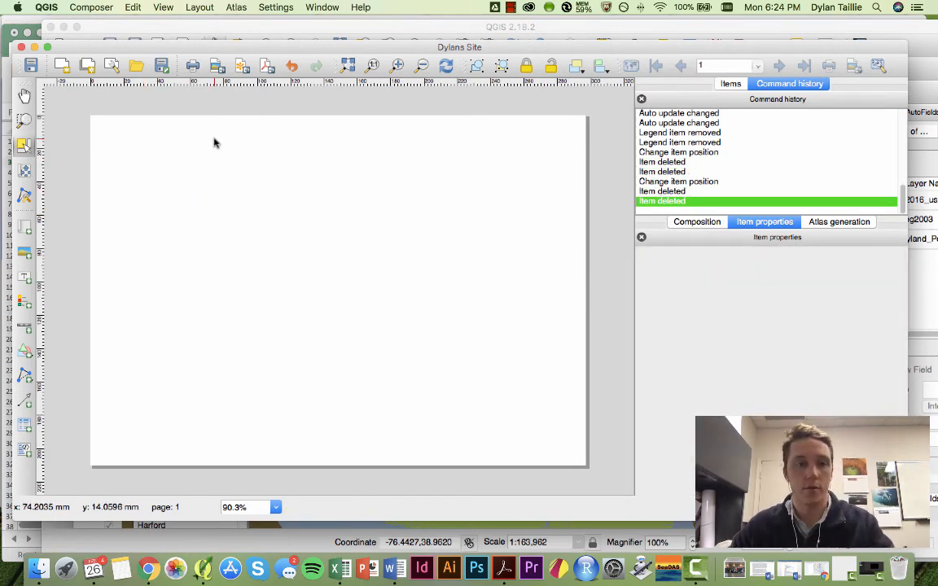
# Return to the main map window and frame the eastern United States around the Chesapeake Bay.
pyautogui.moveTo(330, 47); pyautogui.dragTo(356, 51)
pyautogui.click(360, 26)
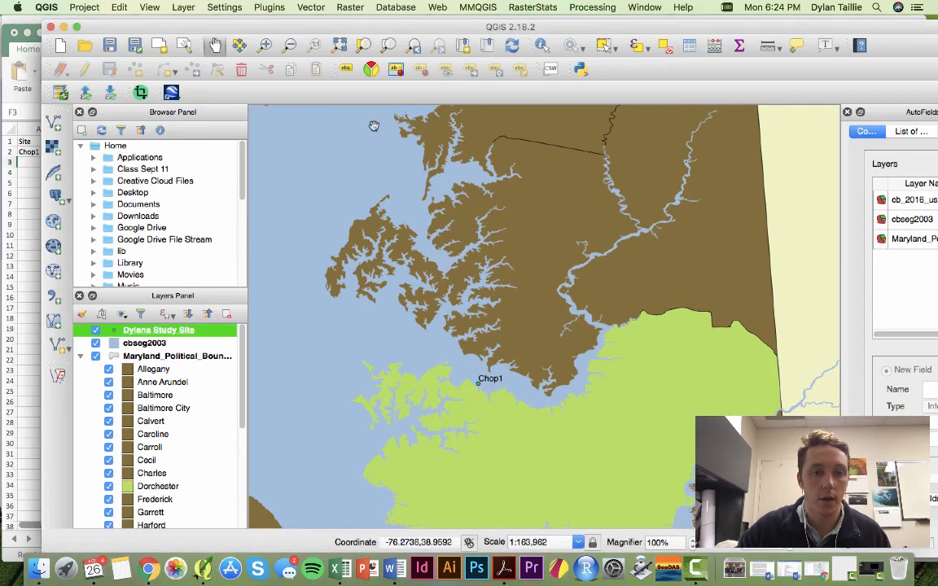
pyautogui.click(289, 45)
pyautogui.moveTo(330, 127); pyautogui.dragTo(591, 328)
pyautogui.click(475, 289)
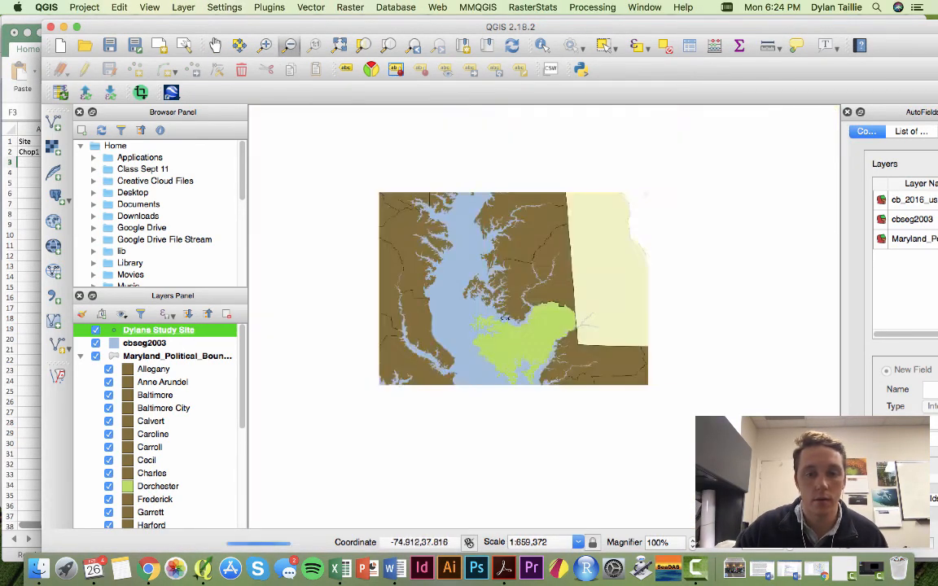
pyautogui.click(456, 281)
pyautogui.moveTo(467, 252); pyautogui.dragTo(596, 333)
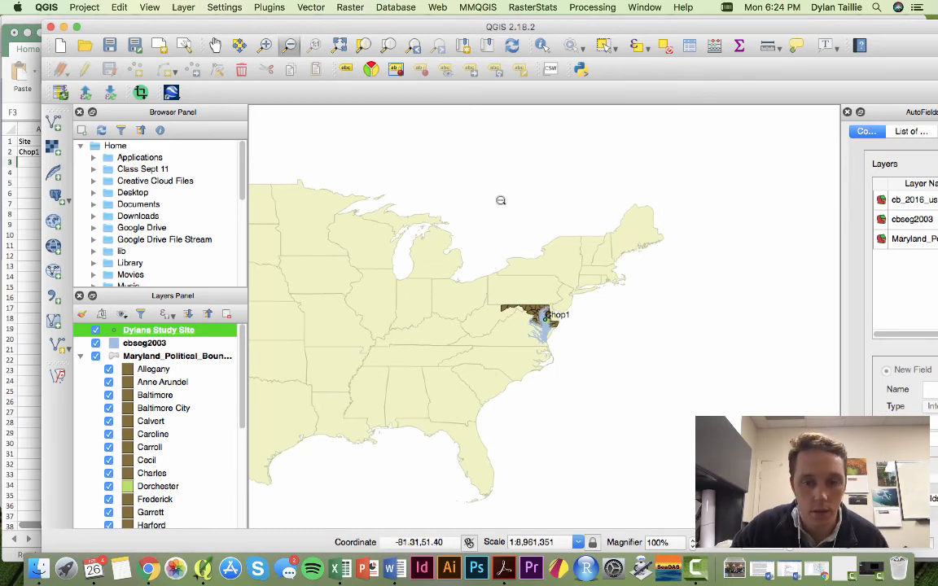
pyautogui.click(265, 46)
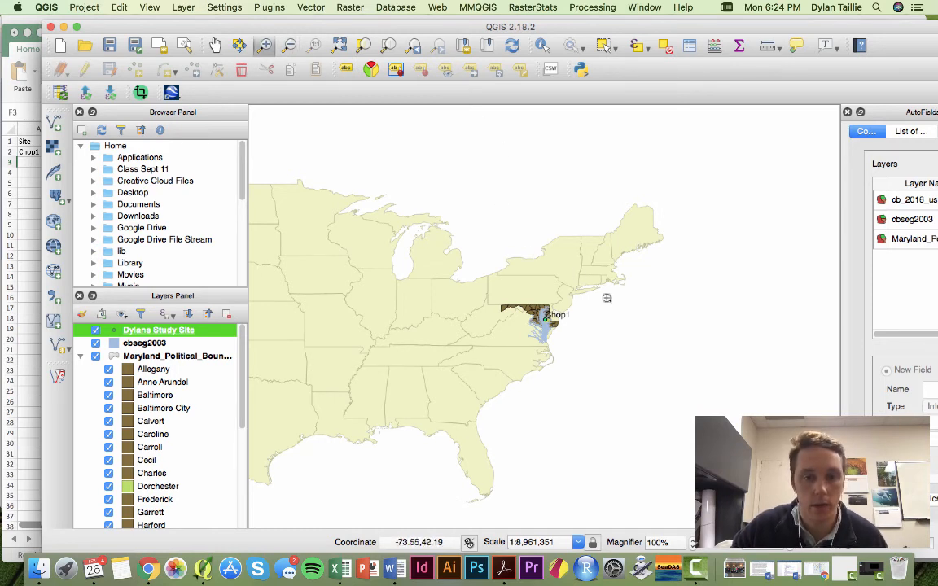
pyautogui.moveTo(419, 178); pyautogui.dragTo(579, 425)
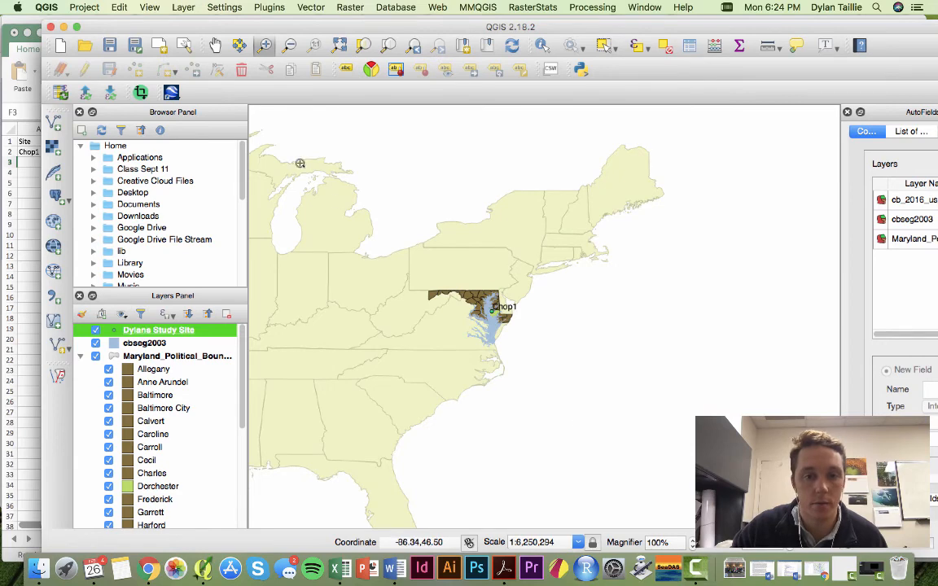
# Frame the main map more tightly on the mid-Atlantic and northeastern states, keeping the Chesapeake Bay near the middle.
pyautogui.moveTo(269, 146); pyautogui.dragTo(666, 420)
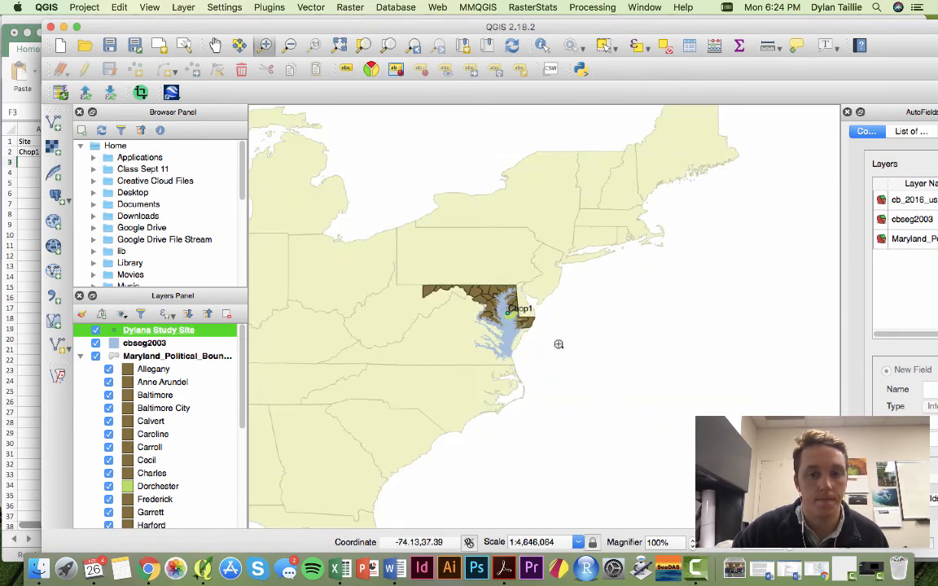
pyautogui.moveTo(254, 114); pyautogui.dragTo(674, 463)
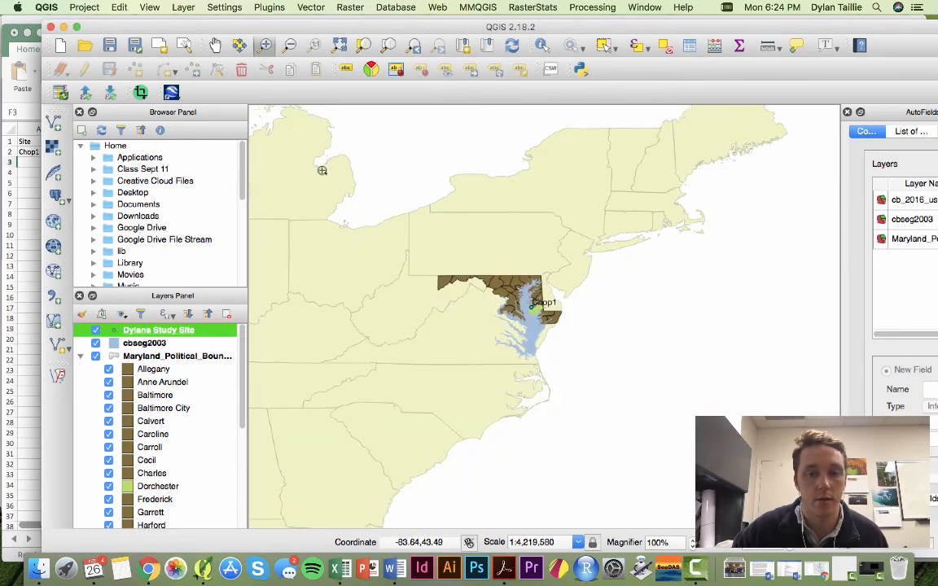
pyautogui.moveTo(311, 147); pyautogui.dragTo(638, 420)
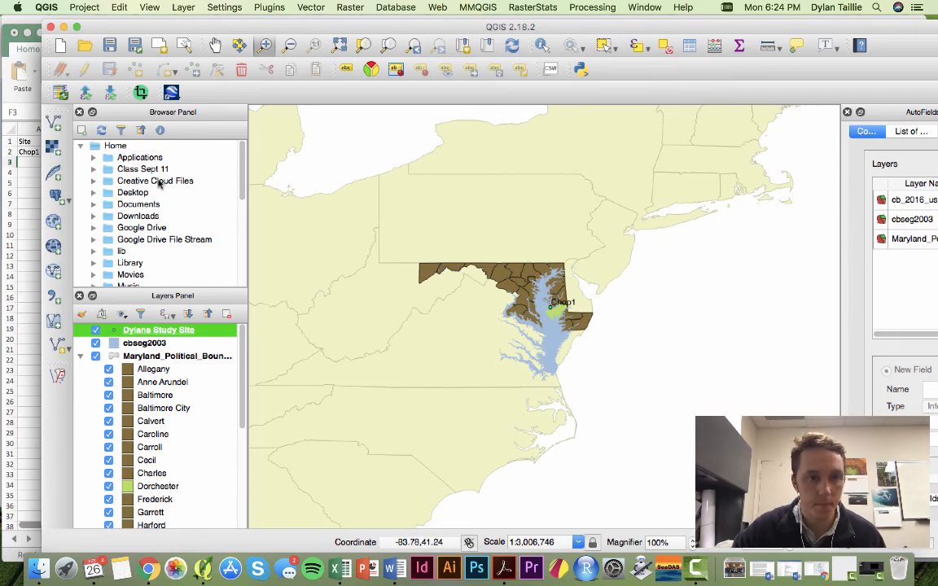
# Return to the print composer and add the framed view as a new map filling most of the empty page.
pyautogui.moveTo(309, 30); pyautogui.dragTo(315, 46)
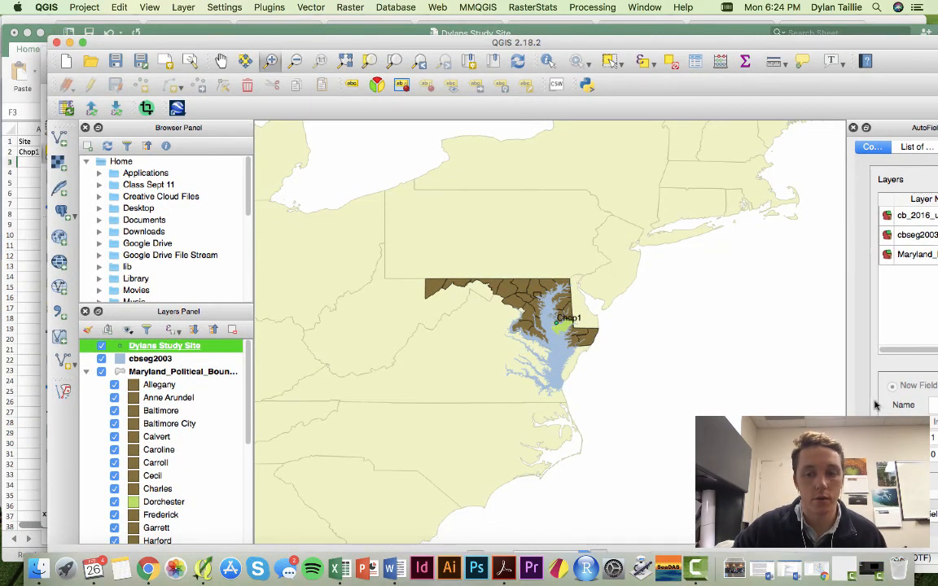
pyautogui.moveTo(468, 43); pyautogui.dragTo(569, 45)
pyautogui.click(80, 124)
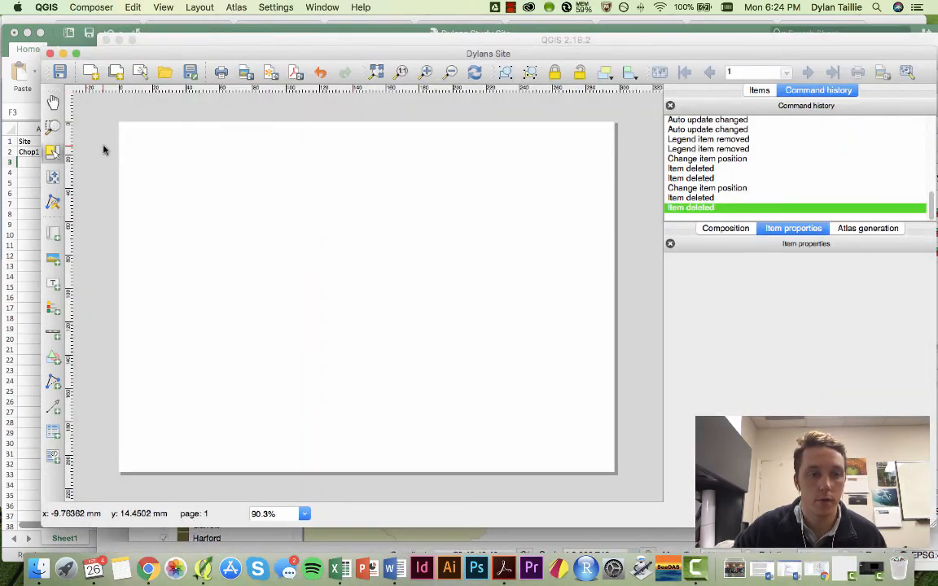
pyautogui.click(53, 234)
pyautogui.moveTo(129, 135); pyautogui.dragTo(517, 465)
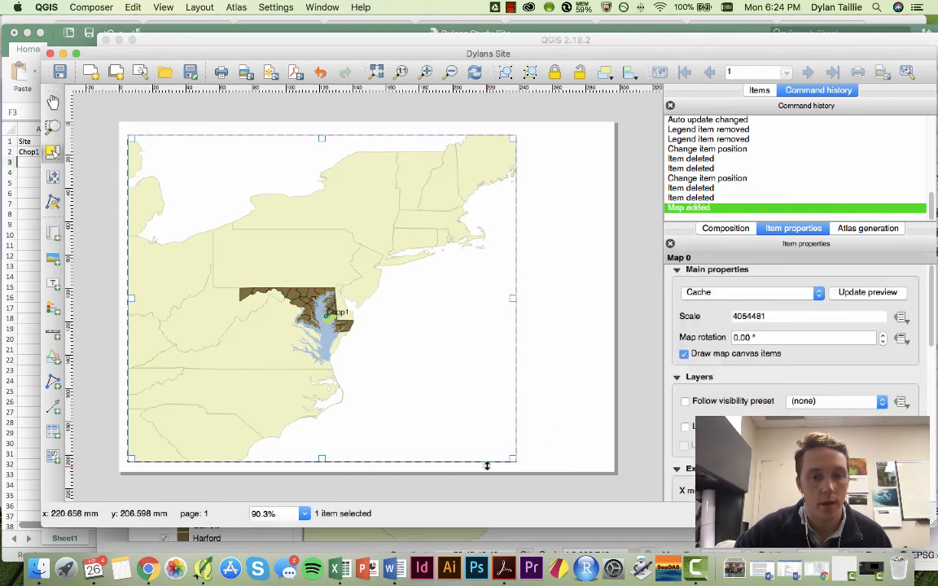
# Add a scale bar to the composition and place it over the Atlantic, just east of the Virginia and North Carolina coast.
pyautogui.click(55, 335)
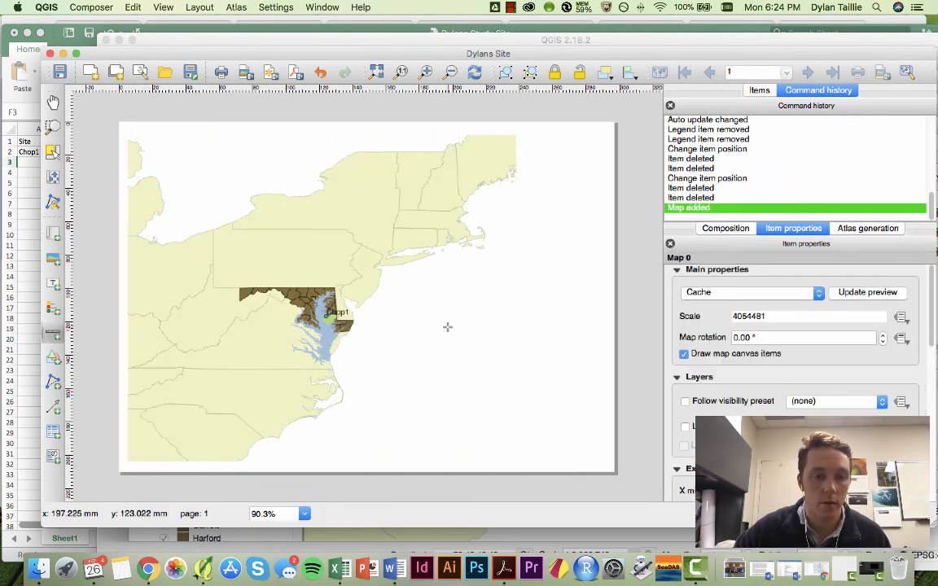
pyautogui.moveTo(447, 327); pyautogui.dragTo(557, 391)
pyautogui.moveTo(498, 356)
pyautogui.mouseDown()
pyautogui.moveTo(498, 346)
pyautogui.moveTo(457, 343)
pyautogui.mouseUp()
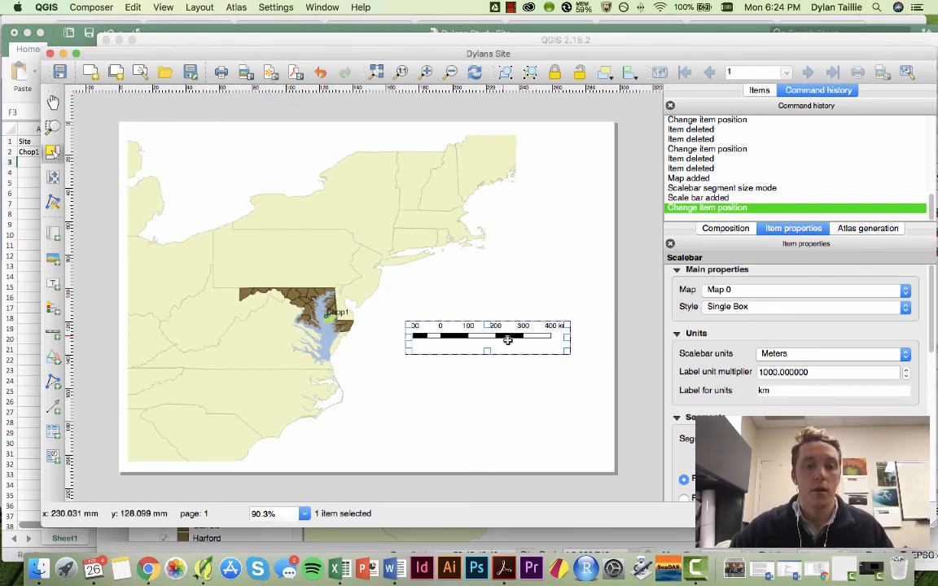
pyautogui.moveTo(507, 339); pyautogui.dragTo(471, 359)
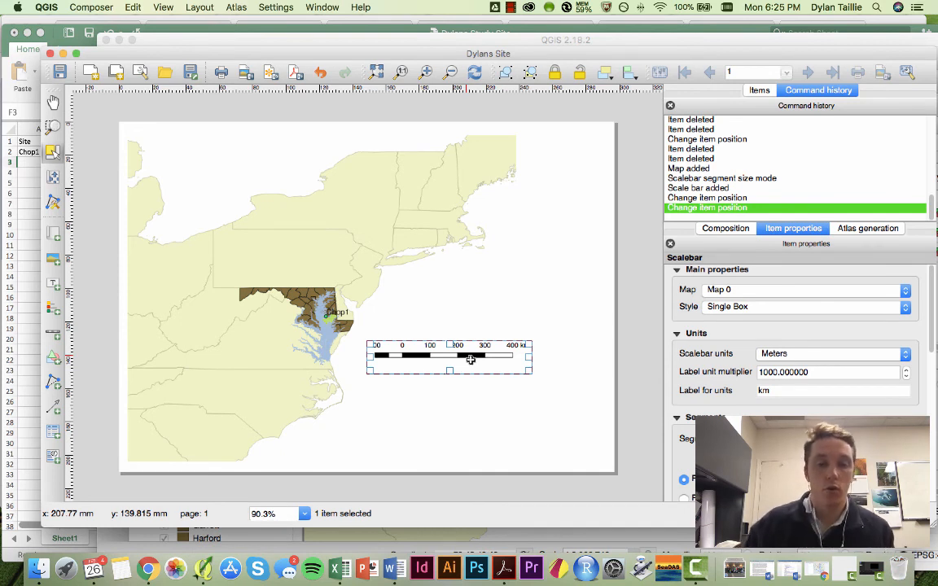
pyautogui.moveTo(490, 359); pyautogui.dragTo(444, 351)
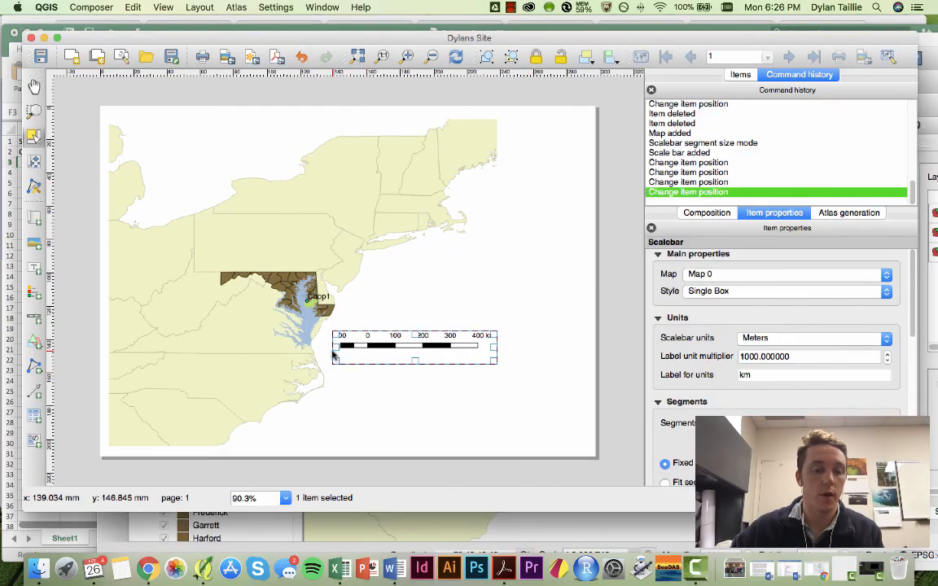
# Switch to Chrome and review the open data-source pages: Census cartographic boundary files, Natural Earth physical vectors and the Maryland GIS Data Catalog.
pyautogui.click(148, 567)
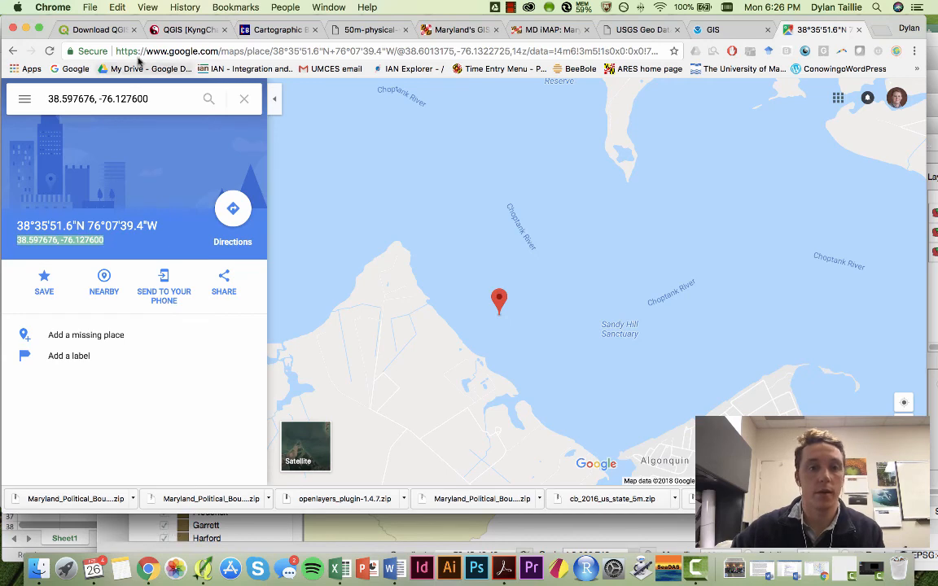
pyautogui.click(187, 30)
pyautogui.click(276, 30)
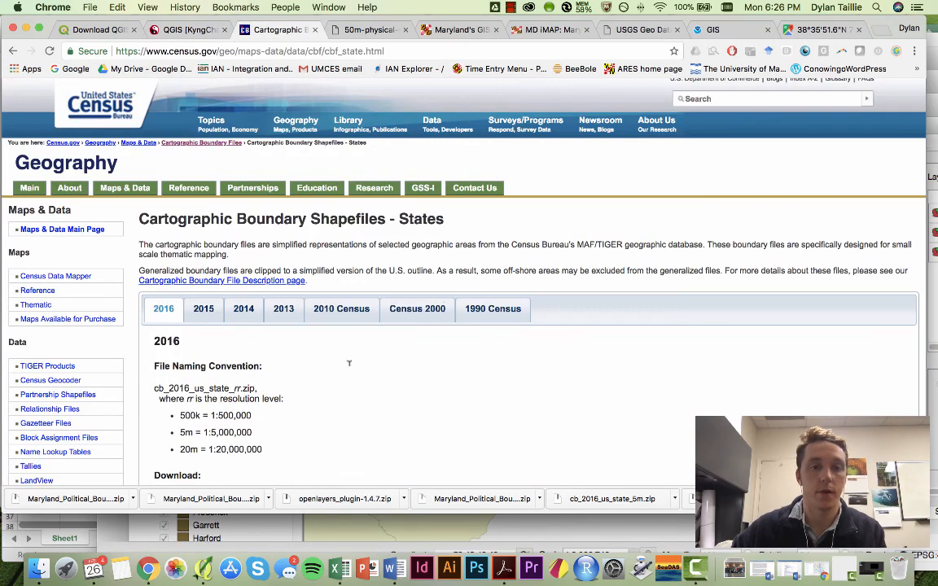
pyautogui.click(352, 29)
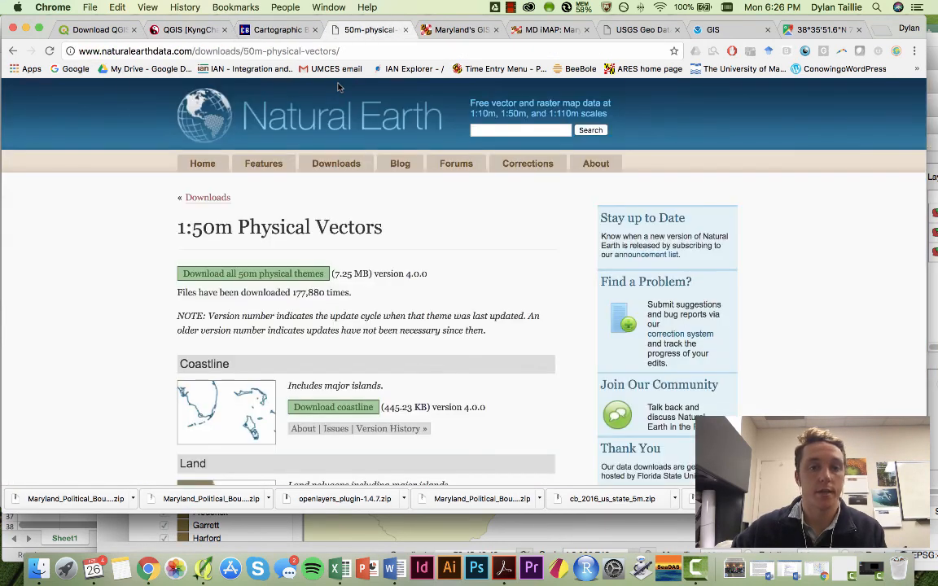
pyautogui.click(456, 30)
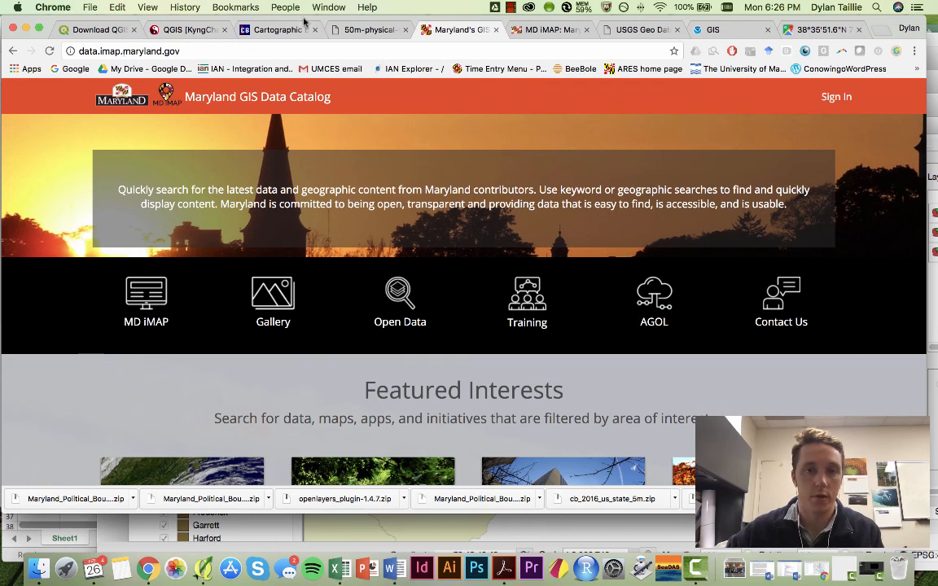
pyautogui.click(511, 7)
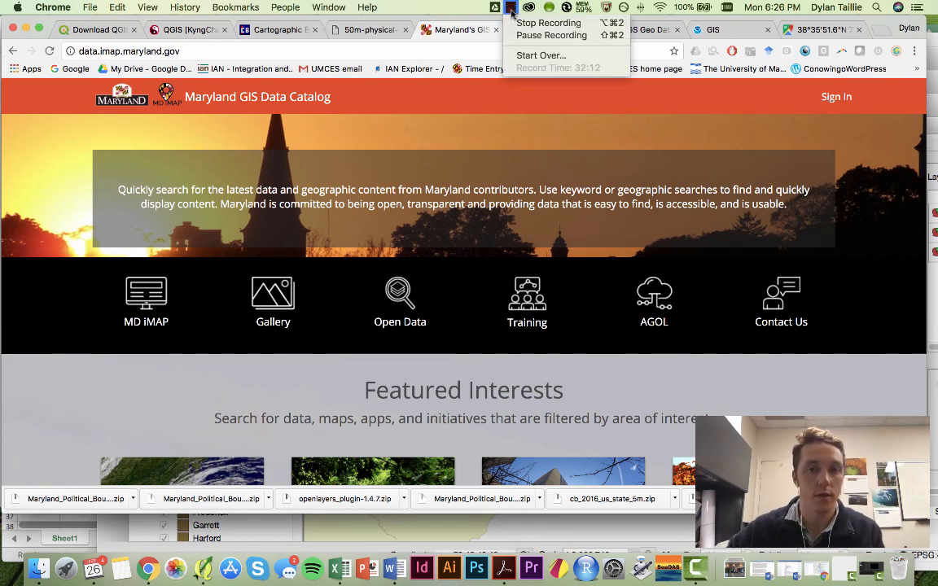